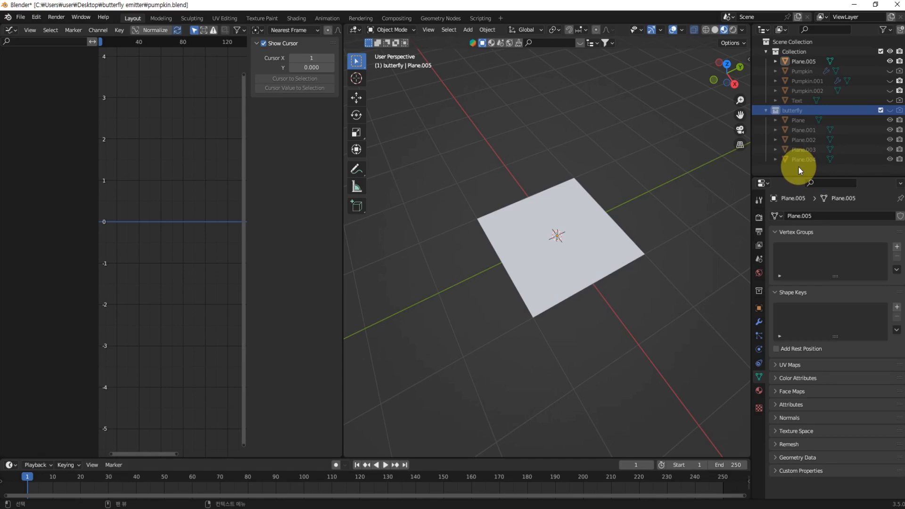
Rename the Plane.005 object as particle
{"action": "left_click", "coordinate": [805, 63]}
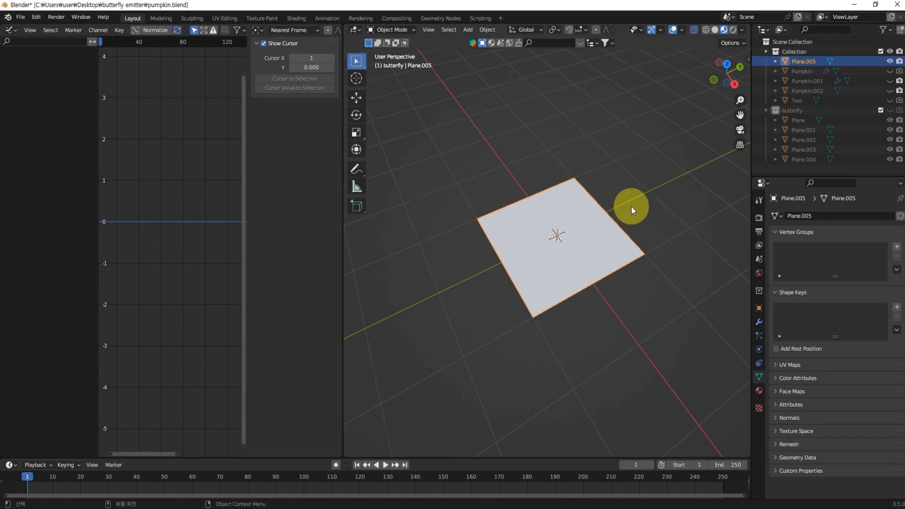
{"action": "middle_click_drag", "start_coordinate": [632, 207], "coordinate": [645, 205]}
{"action": "double_click", "coordinate": [810, 62]}
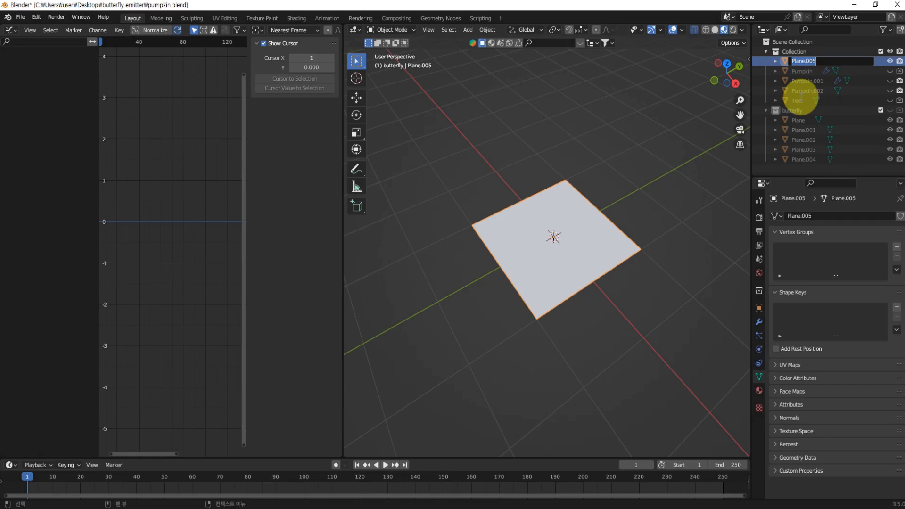
{"action": "type", "text": "P"}
{"action": "key", "text": "Return"}
Add a new emitter particle system to the particle plane
{"action": "middle_click_drag", "start_coordinate": [629, 279], "coordinate": [588, 254]}
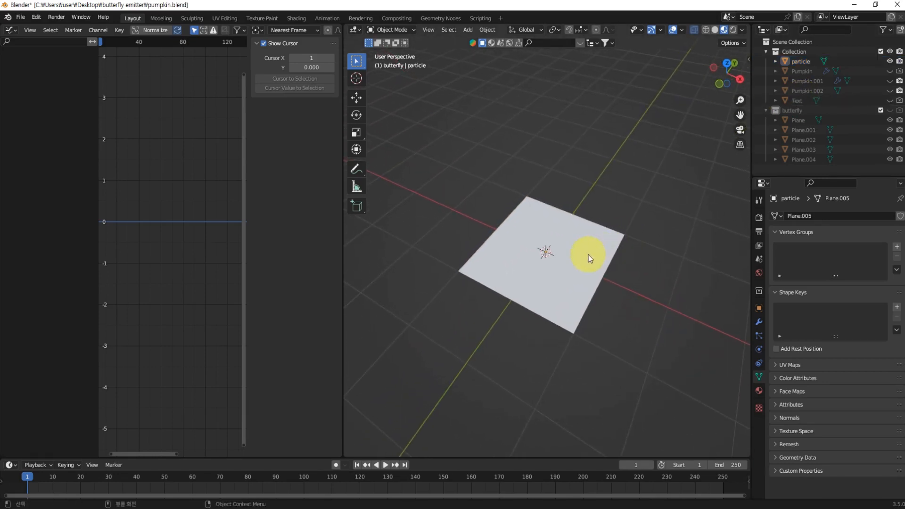
{"action": "left_click", "coordinate": [589, 255]}
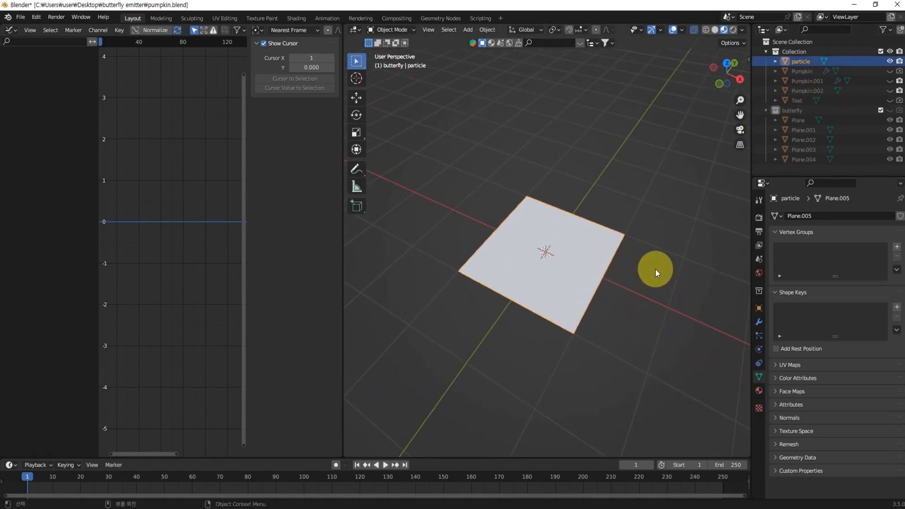
{"action": "scroll", "coordinate": [571, 301], "scroll_direction": "up", "scroll_amount": 1}
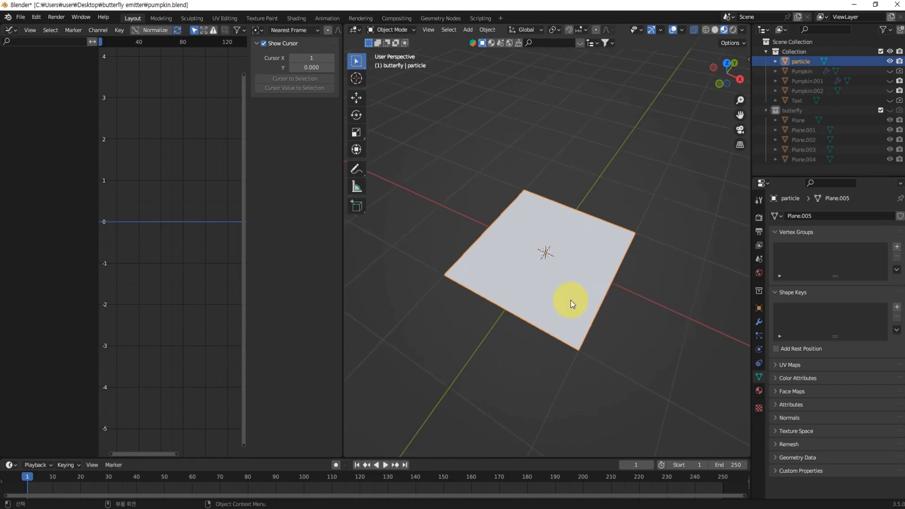
{"action": "left_click", "coordinate": [653, 298]}
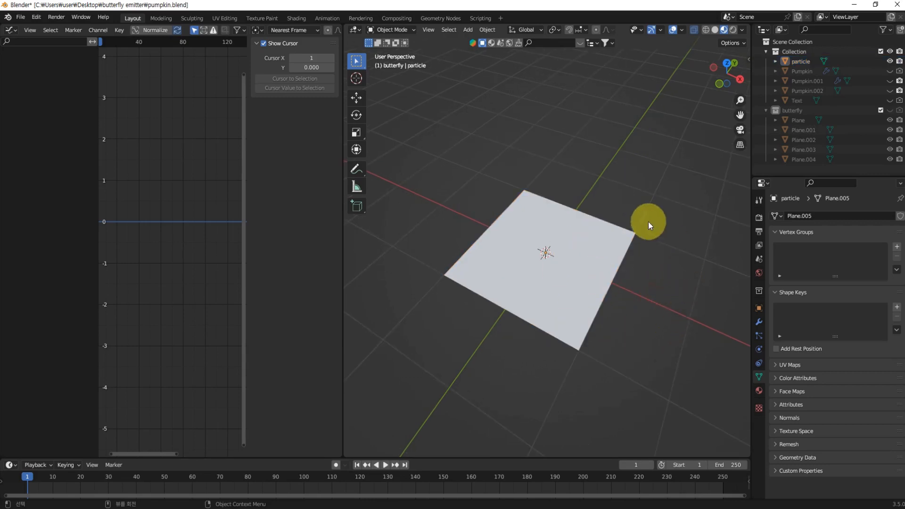
{"action": "left_click", "coordinate": [588, 252]}
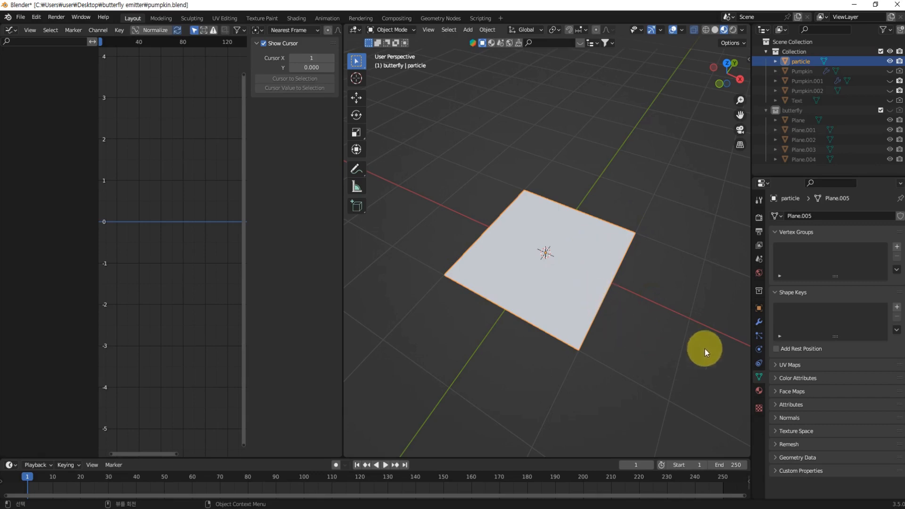
{"action": "left_click", "coordinate": [761, 335]}
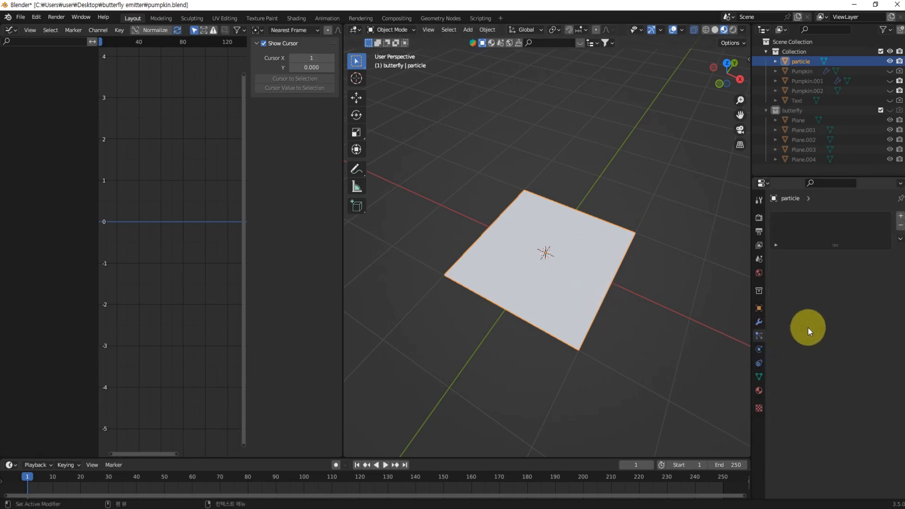
{"action": "left_click", "coordinate": [901, 219]}
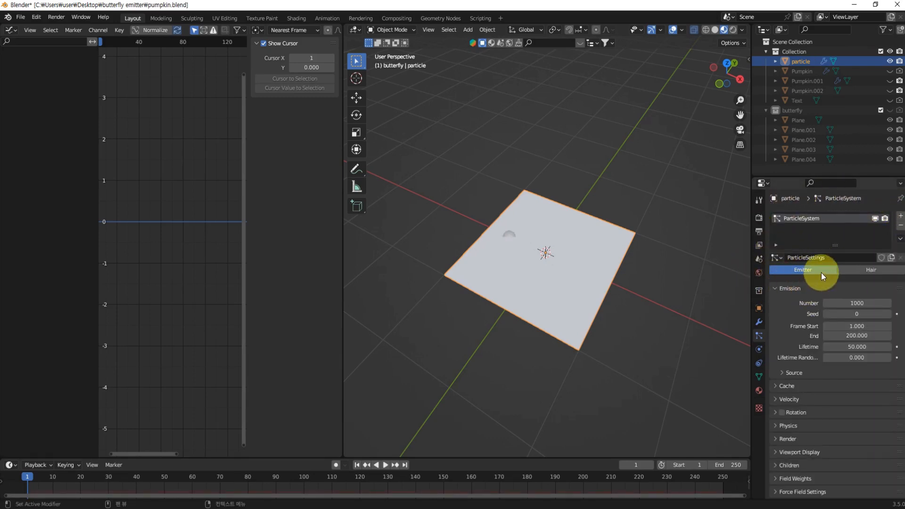
Set the particle system's emission number to 100
{"action": "middle_click_drag", "start_coordinate": [665, 321], "coordinate": [640, 315]}
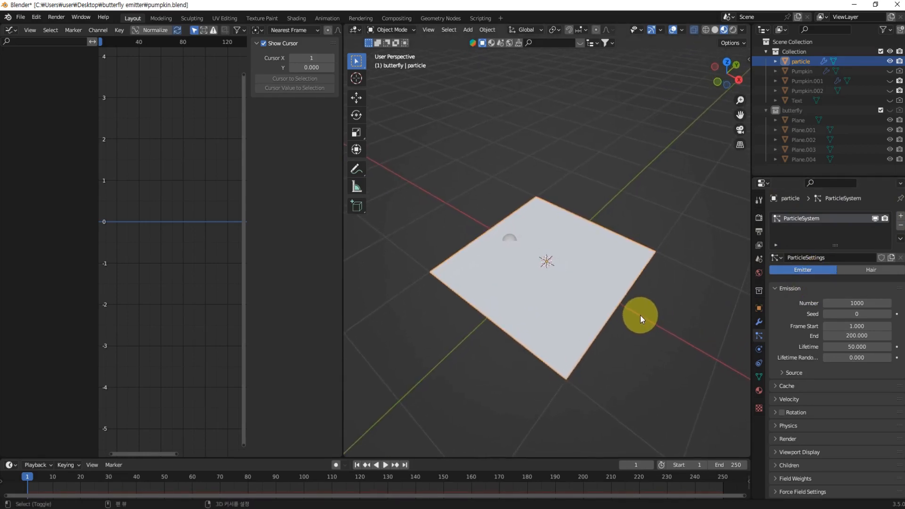
{"action": "left_click", "coordinate": [841, 303]}
{"action": "type", "text": "1"}
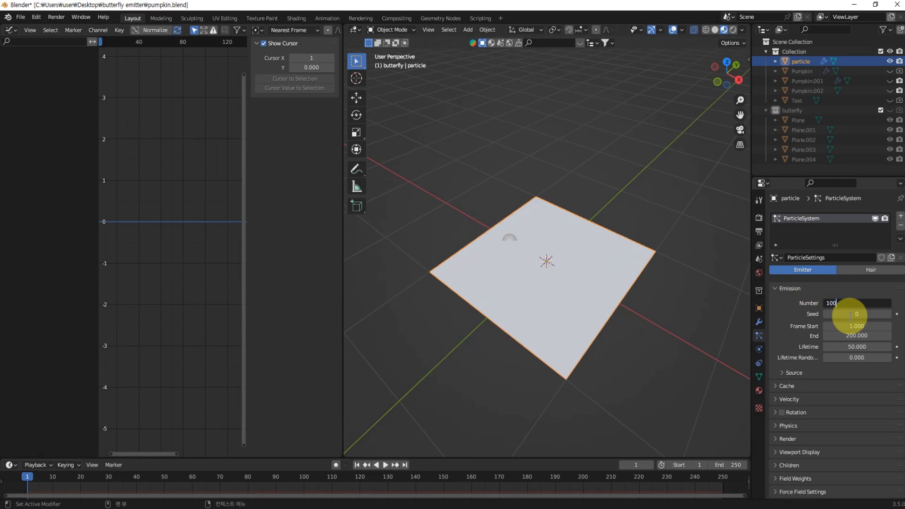
{"action": "type", "text": "00"}
{"action": "key", "text": "Return"}
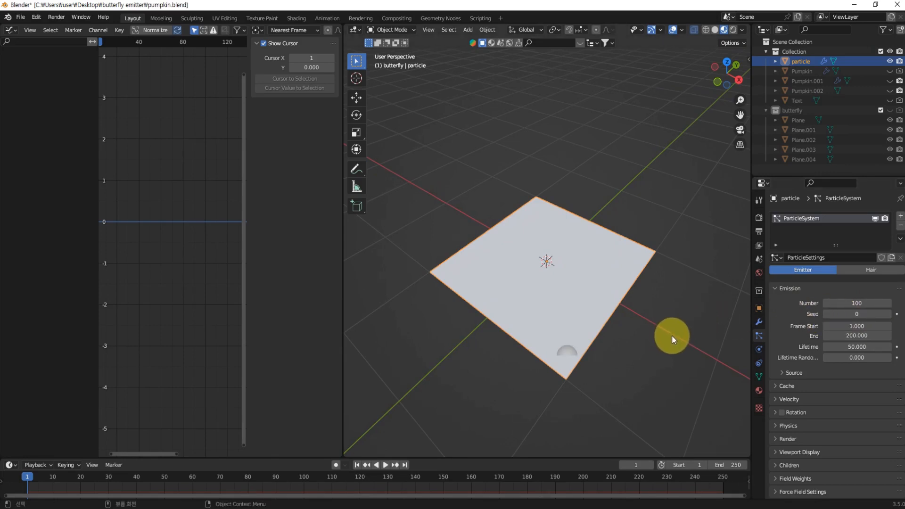
Set the emission's end frame to 1 and the particle lifetime to 300
{"action": "left_click", "coordinate": [841, 336]}
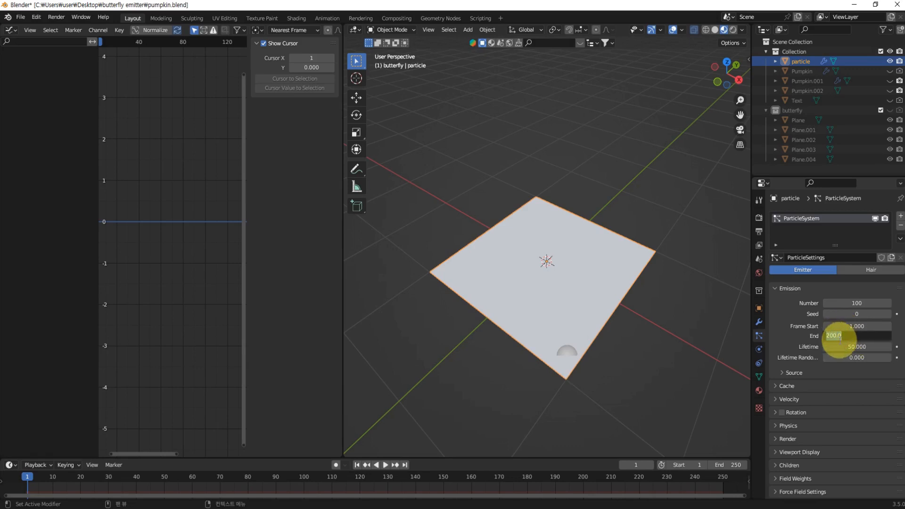
{"action": "type", "text": "1"}
{"action": "key", "text": "Return"}
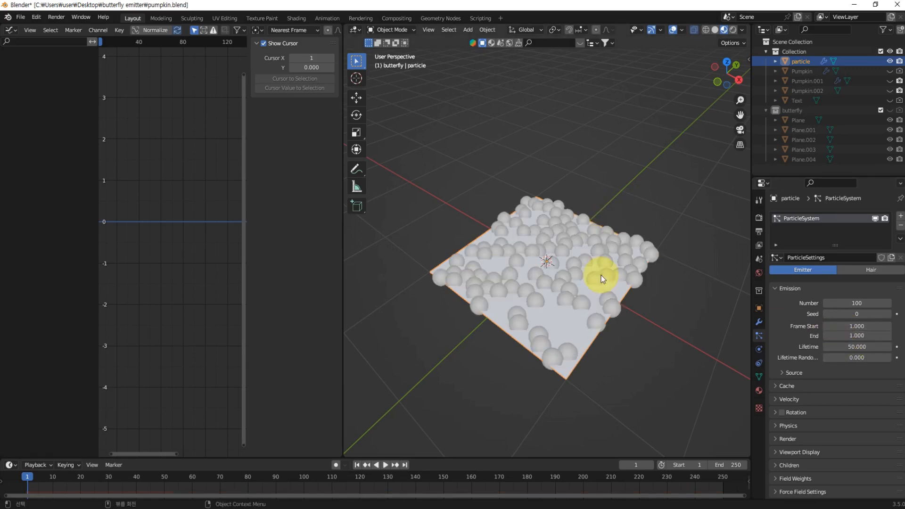
{"action": "mouse_move", "coordinate": [622, 340]}
{"action": "middle_mouse_down"}
{"action": "mouse_move", "coordinate": [636, 371]}
{"action": "mouse_move", "coordinate": [628, 362]}
{"action": "mouse_move", "coordinate": [635, 365]}
{"action": "mouse_move", "coordinate": [637, 346]}
{"action": "middle_mouse_up"}
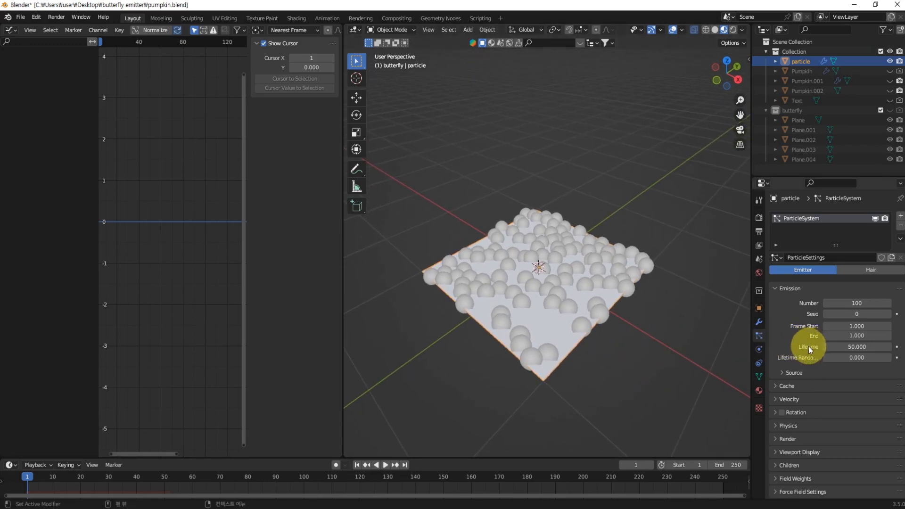
{"action": "left_click", "coordinate": [857, 348]}
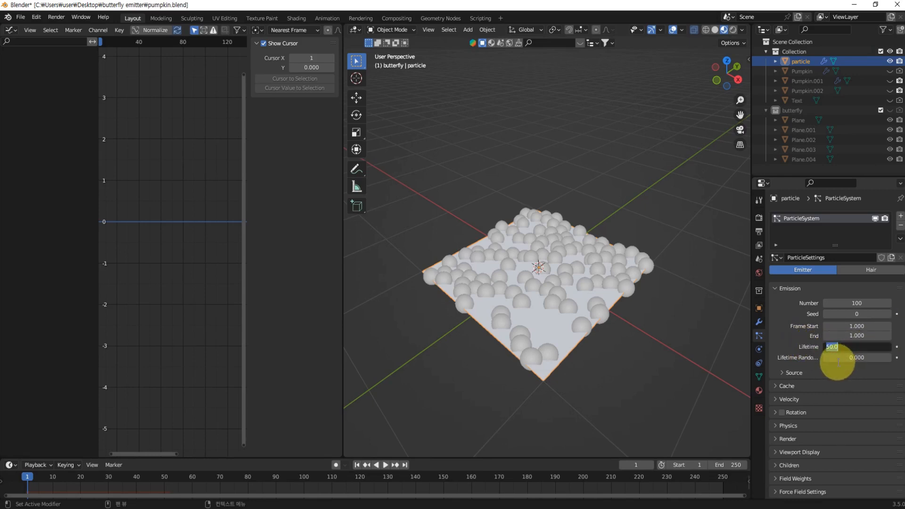
{"action": "key", "text": "Return"}
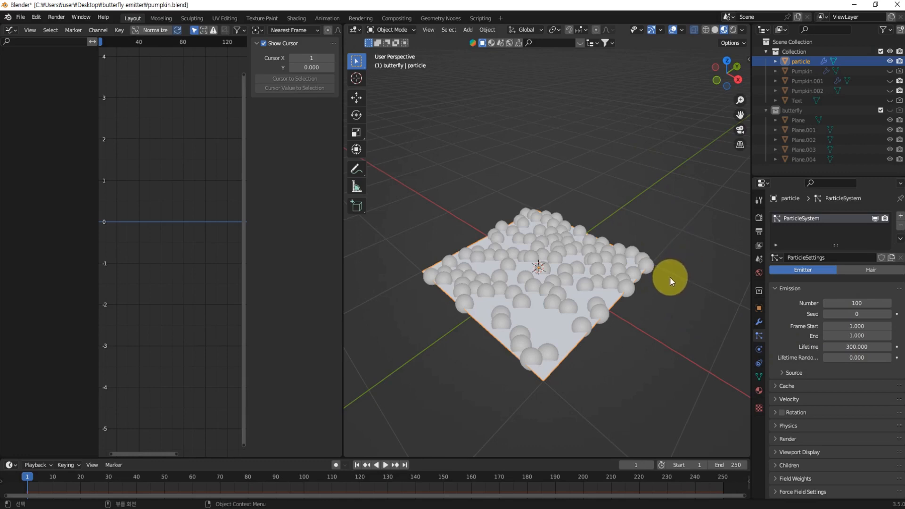
Render the particles as a Collection, with butterfly as the instance collection
{"action": "middle_click_drag", "start_coordinate": [670, 276], "coordinate": [671, 298]}
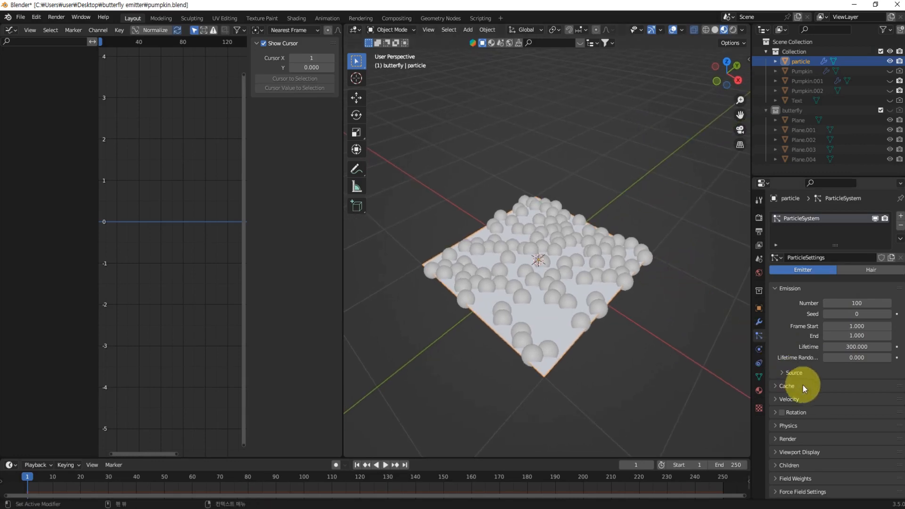
{"action": "middle_click_drag", "start_coordinate": [698, 378], "coordinate": [689, 352]}
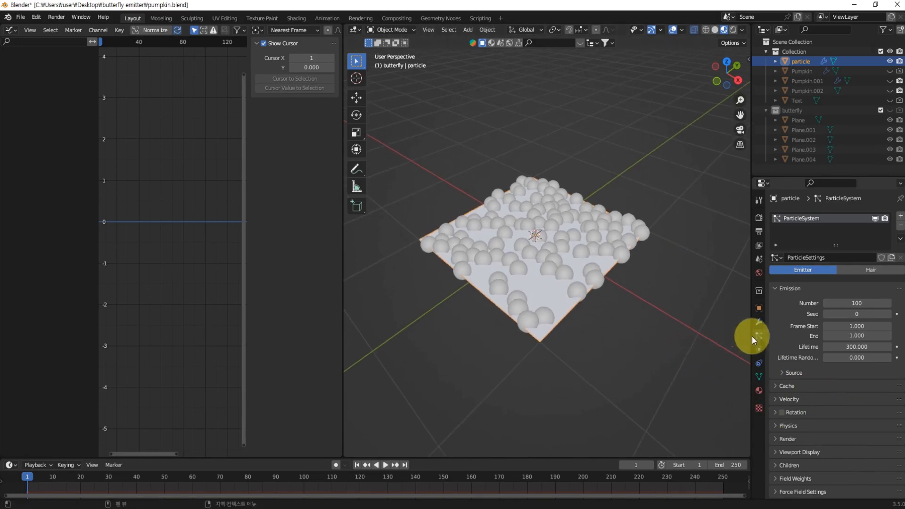
{"action": "left_click", "coordinate": [778, 438]}
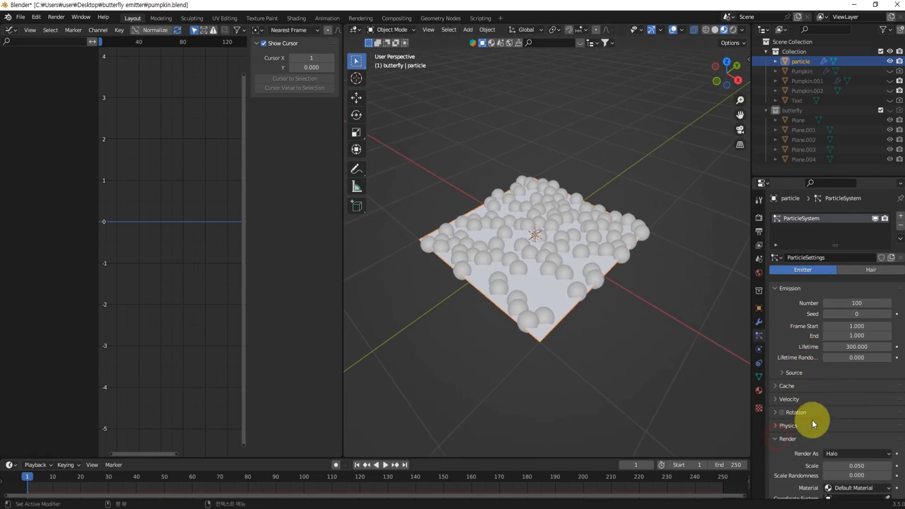
{"action": "scroll", "coordinate": [820, 412], "scroll_direction": "down", "scroll_amount": 5}
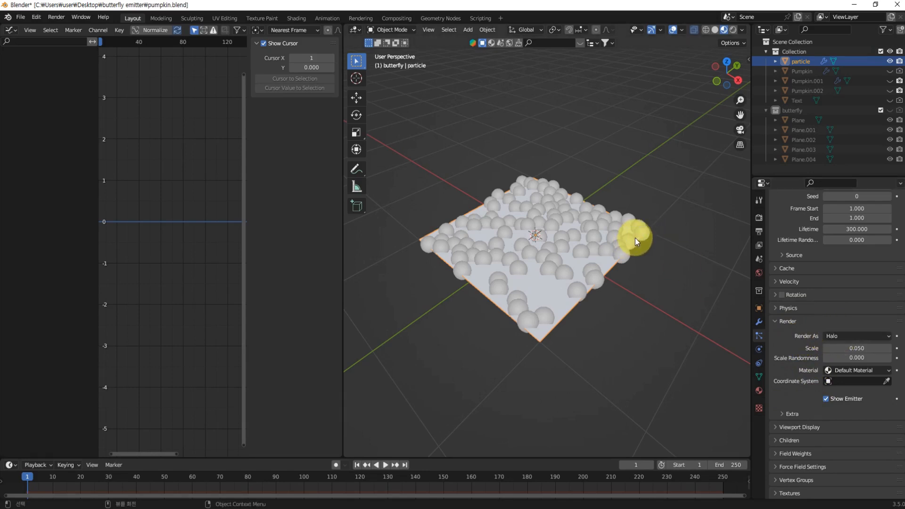
{"action": "left_click", "coordinate": [847, 336]}
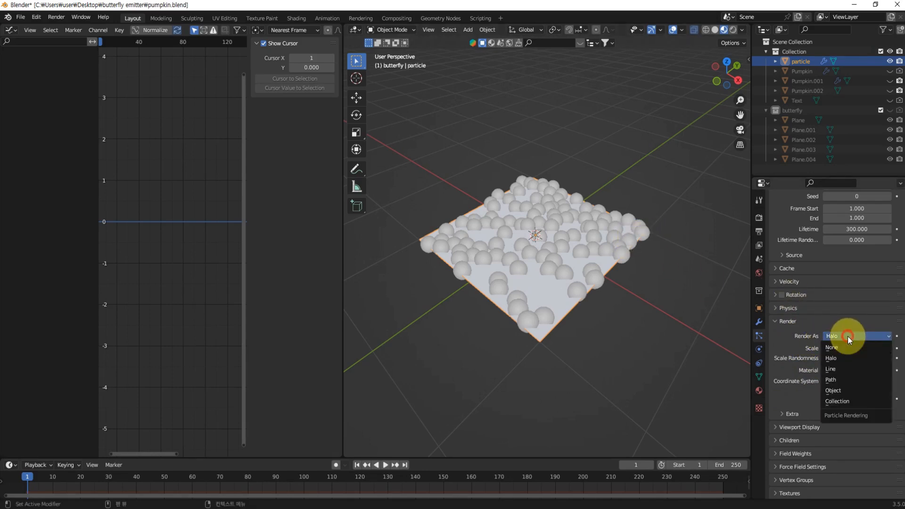
{"action": "left_click", "coordinate": [844, 402]}
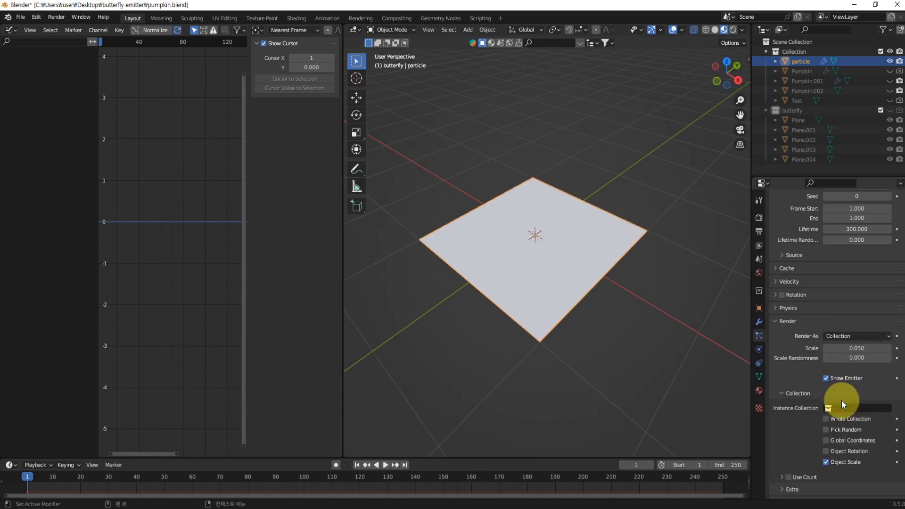
{"action": "scroll", "coordinate": [808, 391], "scroll_direction": "down", "scroll_amount": 2}
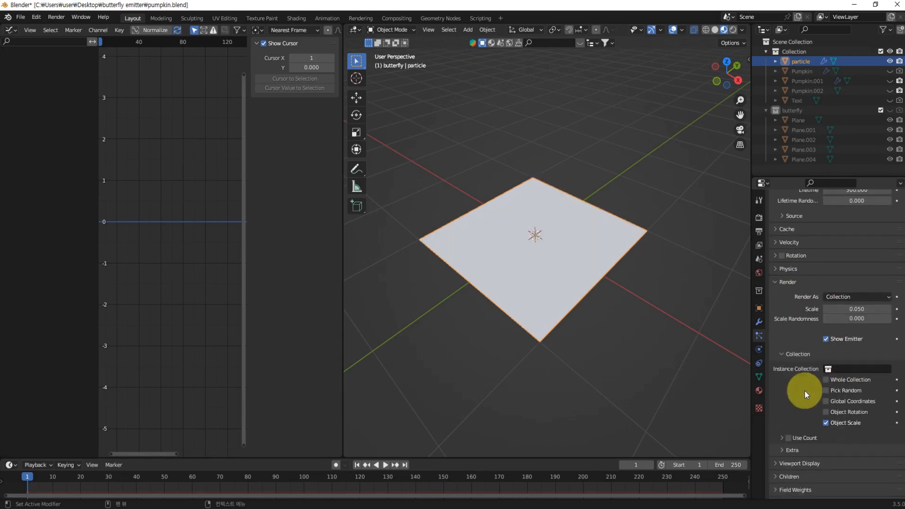
{"action": "left_click", "coordinate": [864, 370]}
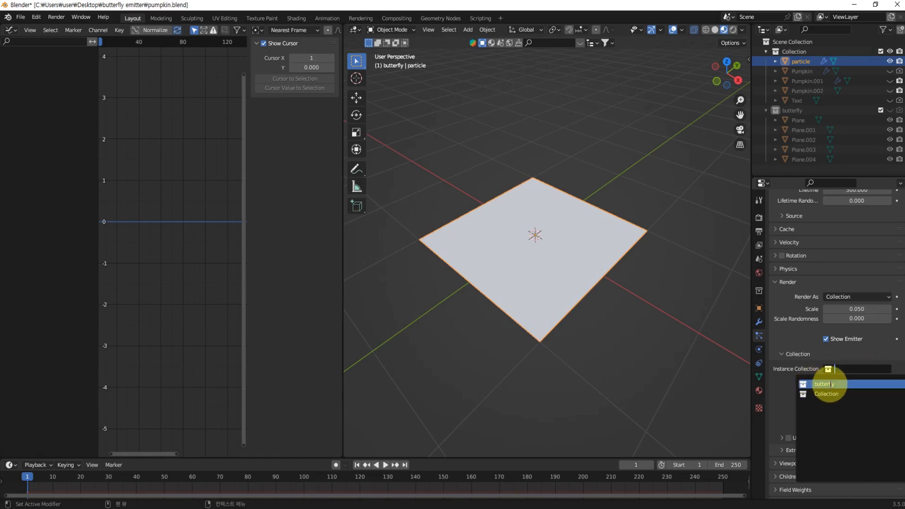
{"action": "left_click", "coordinate": [831, 384]}
Play the animation to check how the butterfly particles move, and return to frame 1
{"action": "middle_click_drag", "start_coordinate": [647, 289], "coordinate": [655, 330]}
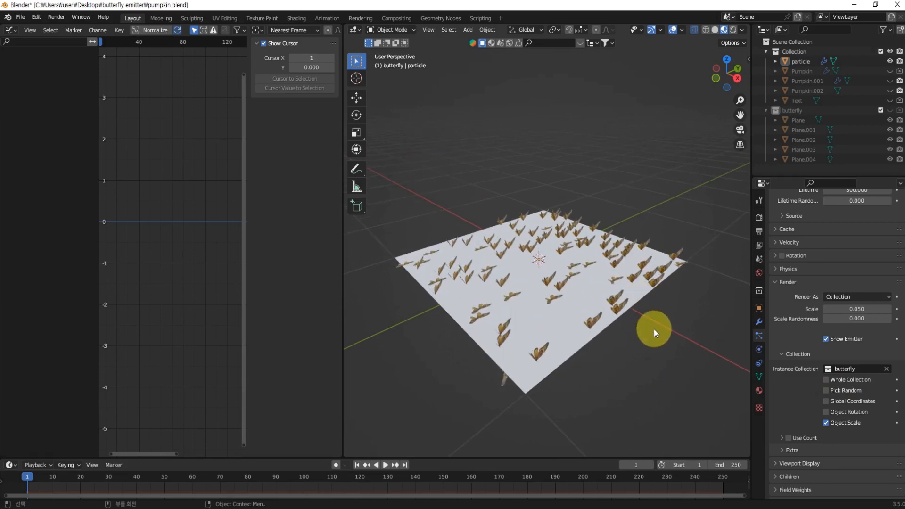
{"action": "key", "text": "space"}
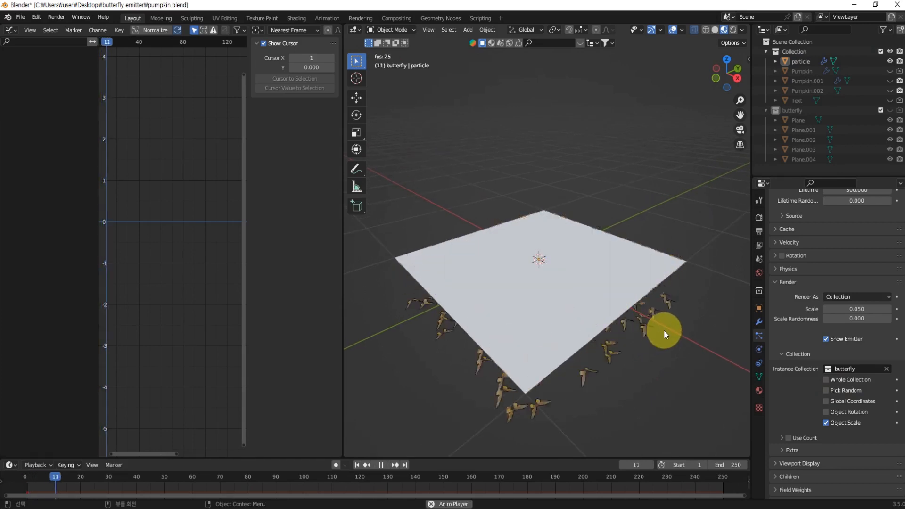
{"action": "scroll", "coordinate": [664, 330], "scroll_direction": "down", "scroll_amount": 6}
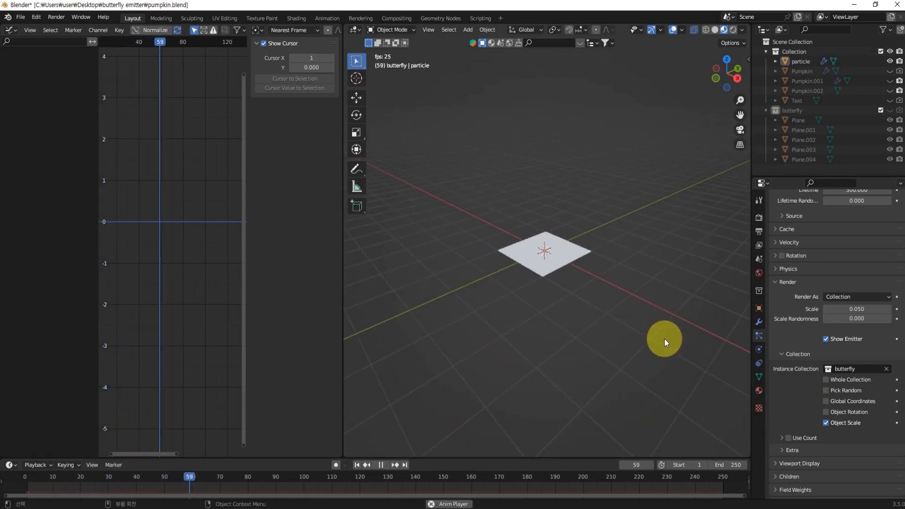
{"action": "key", "text": "Escape"}
{"action": "key", "text": "space"}
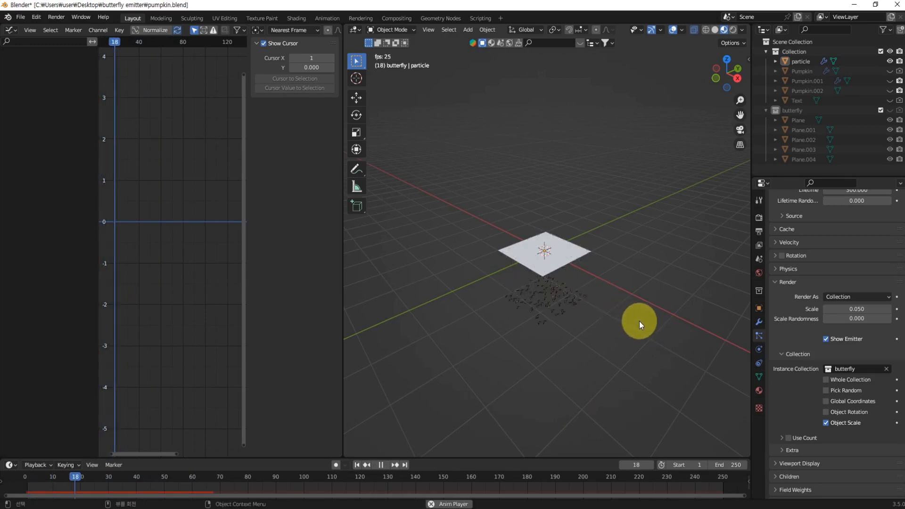
{"action": "key", "text": "shift+Left"}
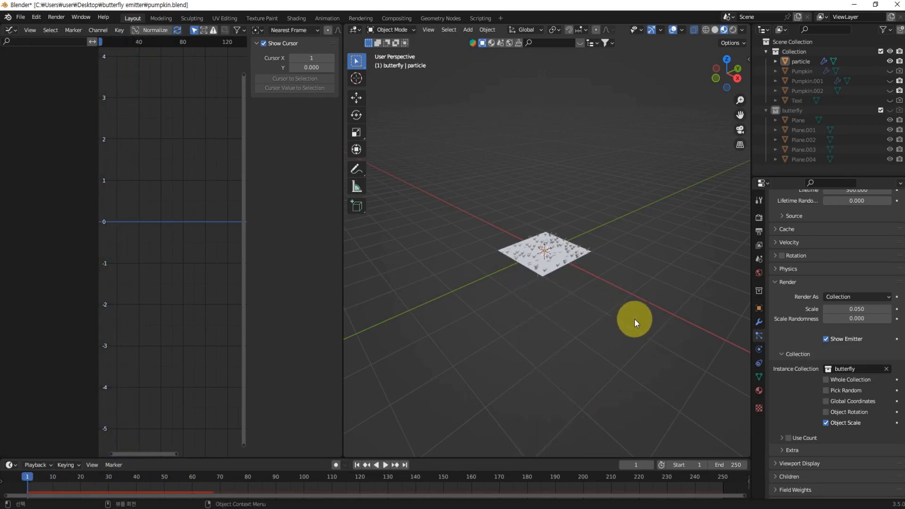
Set the particle system's gravity field weight to 0 and play the animation to check the butterflies' motion
{"action": "scroll", "coordinate": [811, 417], "scroll_direction": "down", "scroll_amount": 3}
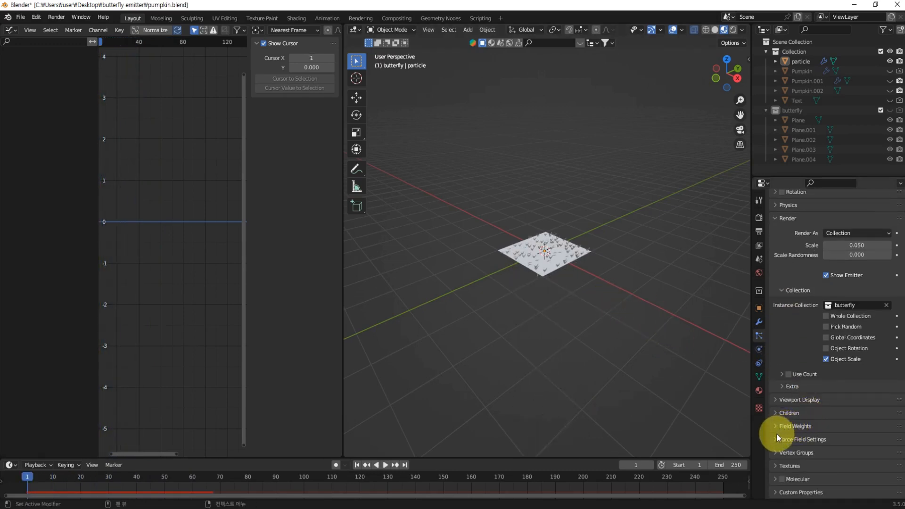
{"action": "left_click", "coordinate": [783, 427]}
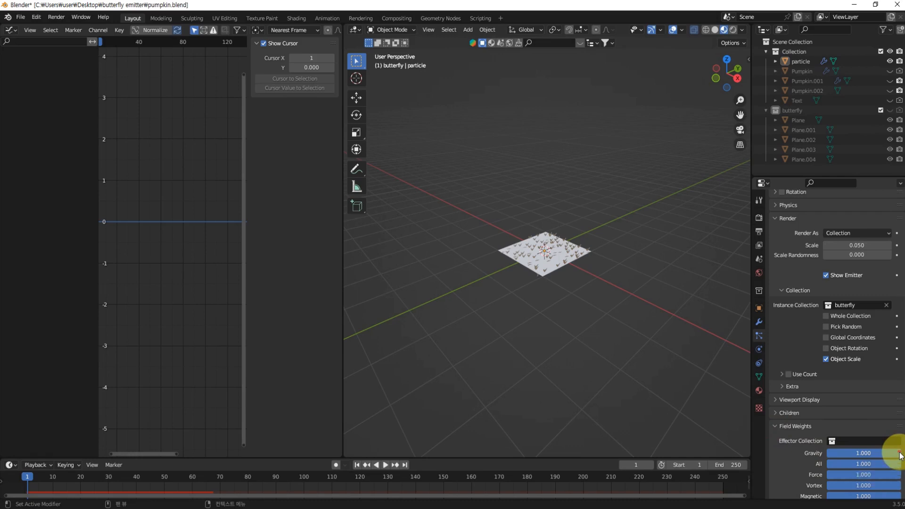
{"action": "left_click_drag", "start_coordinate": [897, 456], "coordinate": [593, 357]}
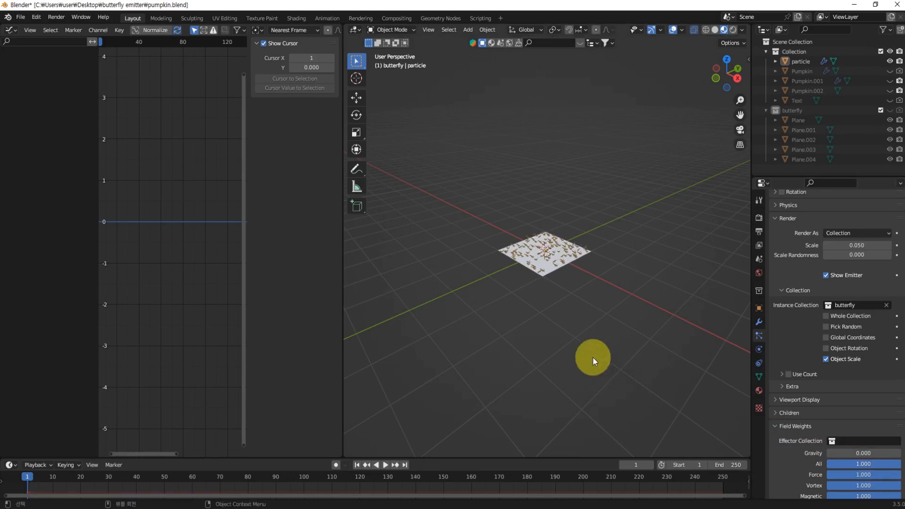
{"action": "key", "text": "space"}
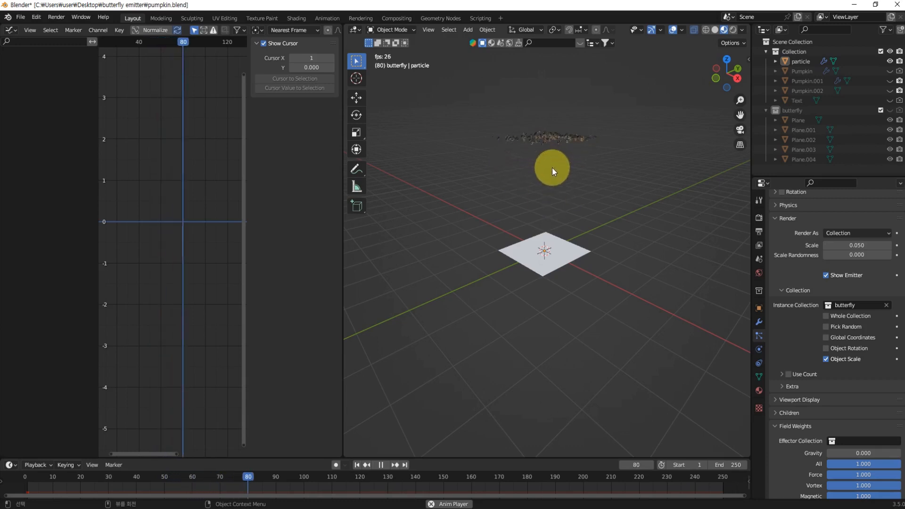
{"action": "middle_click_drag", "start_coordinate": [599, 209], "coordinate": [597, 230]}
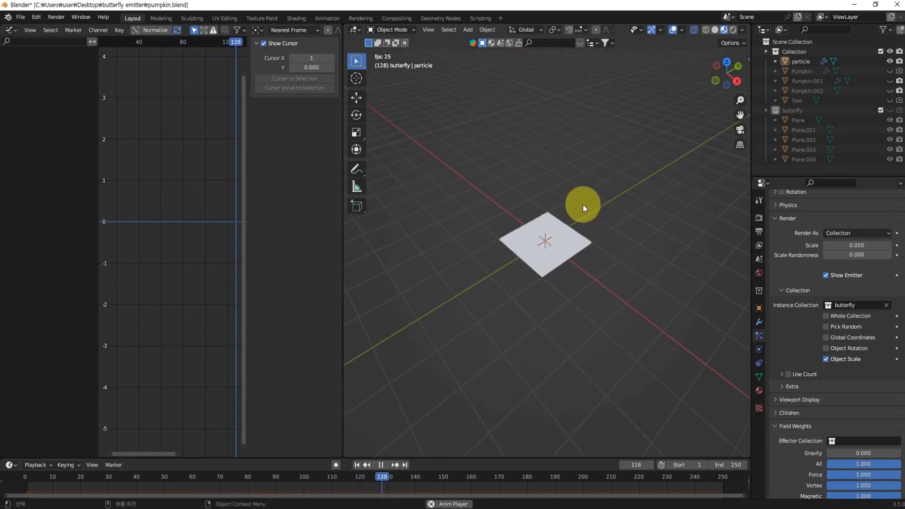
Stop the playback, returning to frame 1, and set the particle system's gravity field weight to 1
{"action": "key", "text": "Escape"}
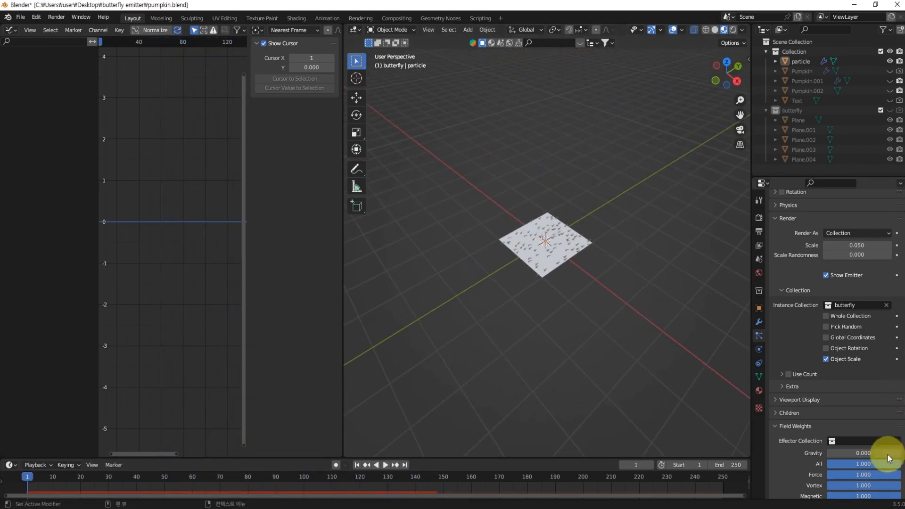
{"action": "left_click", "coordinate": [889, 454]}
{"action": "type", "text": "1"}
{"action": "key", "text": "Return"}
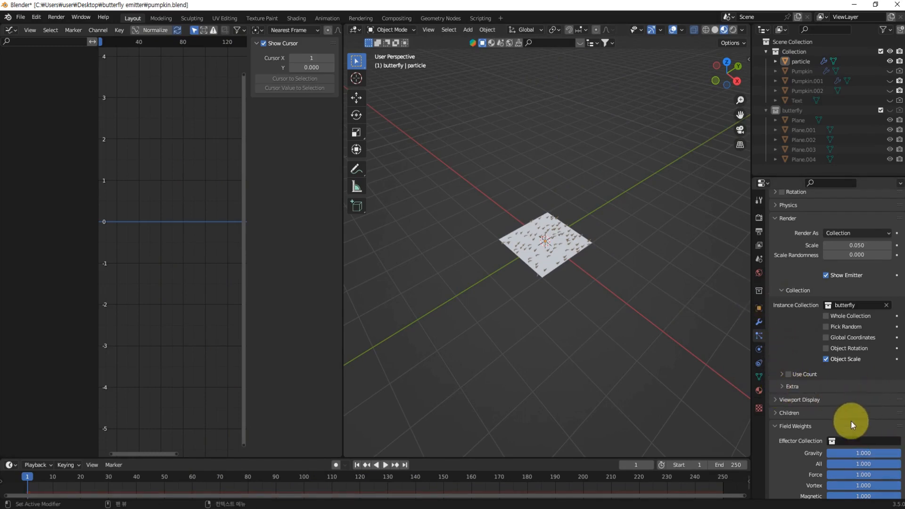
Change the particle system's physics type to Boids
{"action": "scroll", "coordinate": [804, 348], "scroll_direction": "up", "scroll_amount": 4}
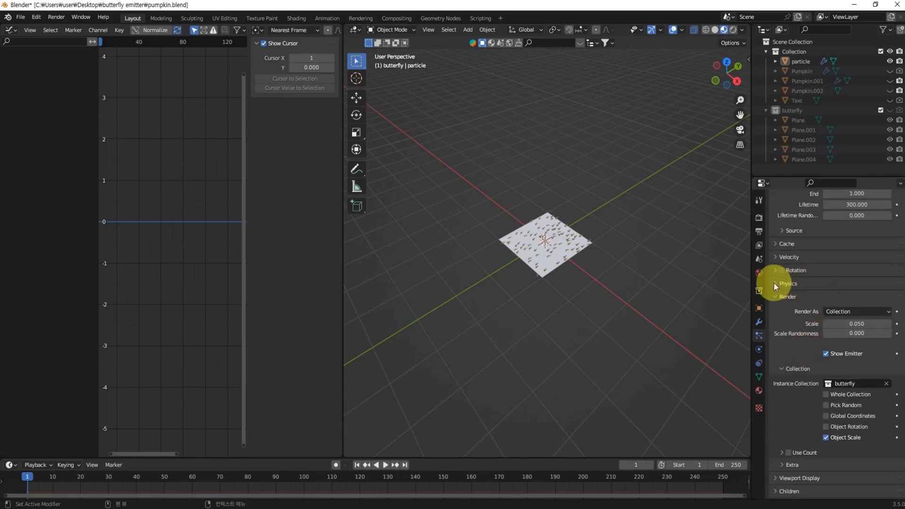
{"action": "left_click", "coordinate": [774, 284]}
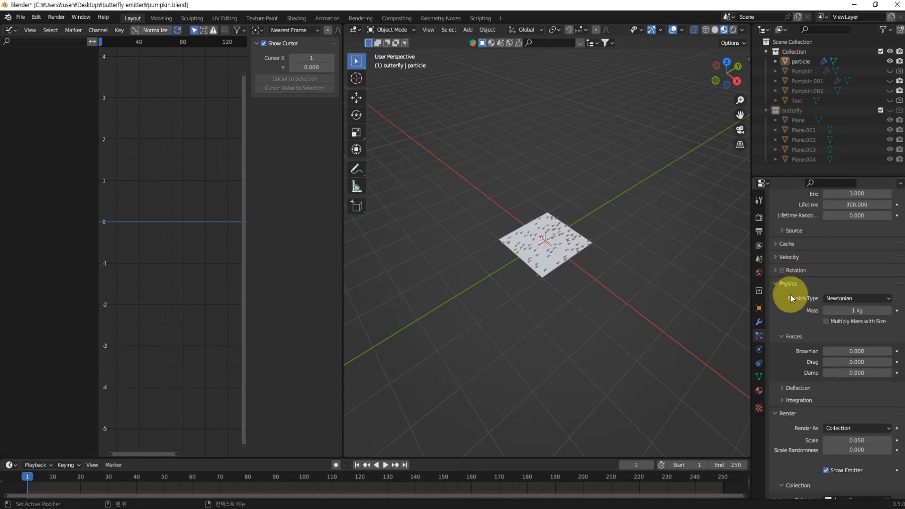
{"action": "scroll", "coordinate": [783, 382], "scroll_direction": "down", "scroll_amount": 6}
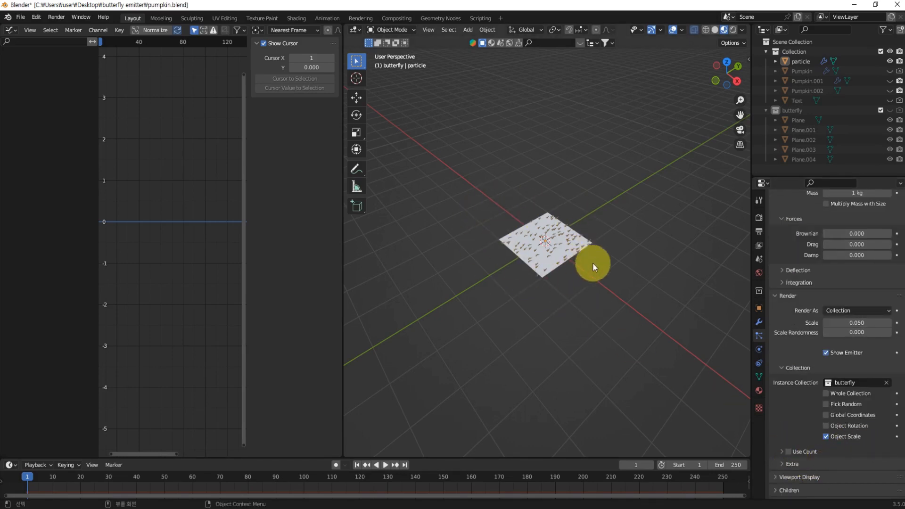
{"action": "scroll", "coordinate": [836, 298], "scroll_direction": "up", "scroll_amount": 4}
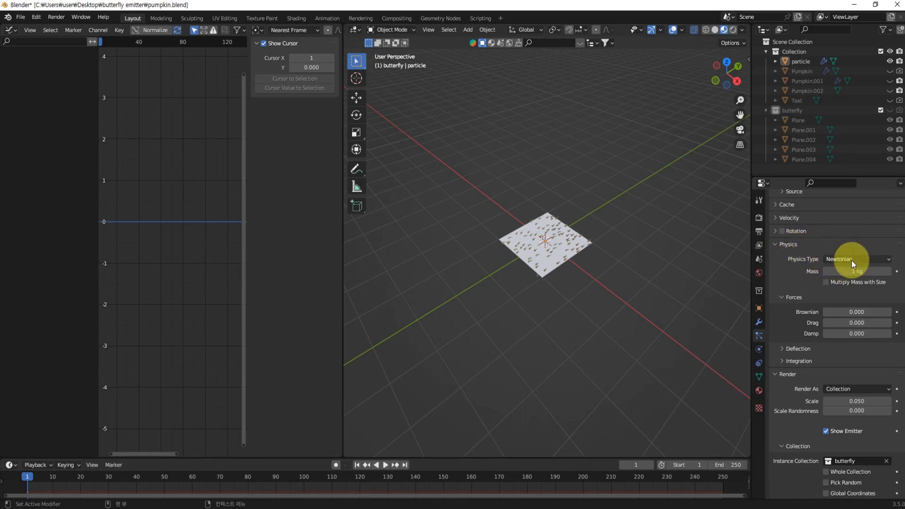
{"action": "scroll", "coordinate": [610, 256], "scroll_direction": "up", "scroll_amount": 5}
{"action": "scroll", "coordinate": [612, 254], "scroll_direction": "up", "scroll_amount": 2}
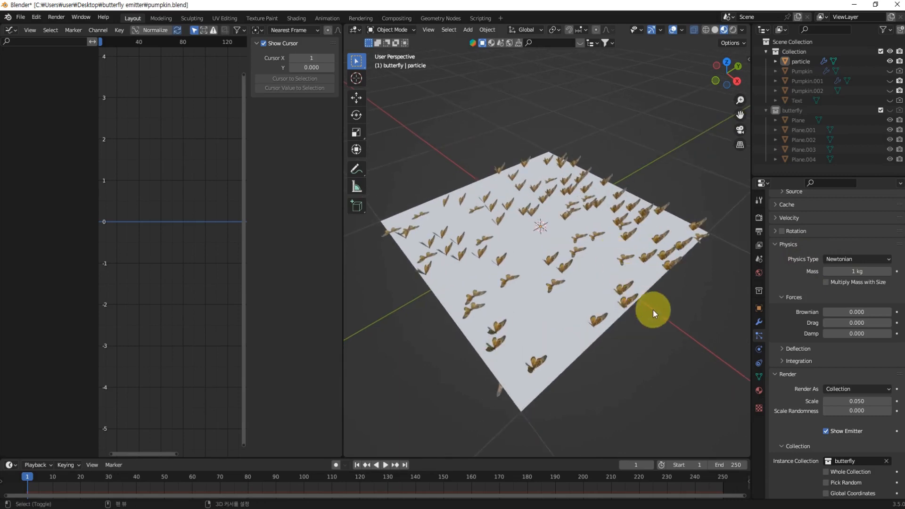
{"action": "scroll", "coordinate": [652, 310], "scroll_direction": "up", "scroll_amount": 1}
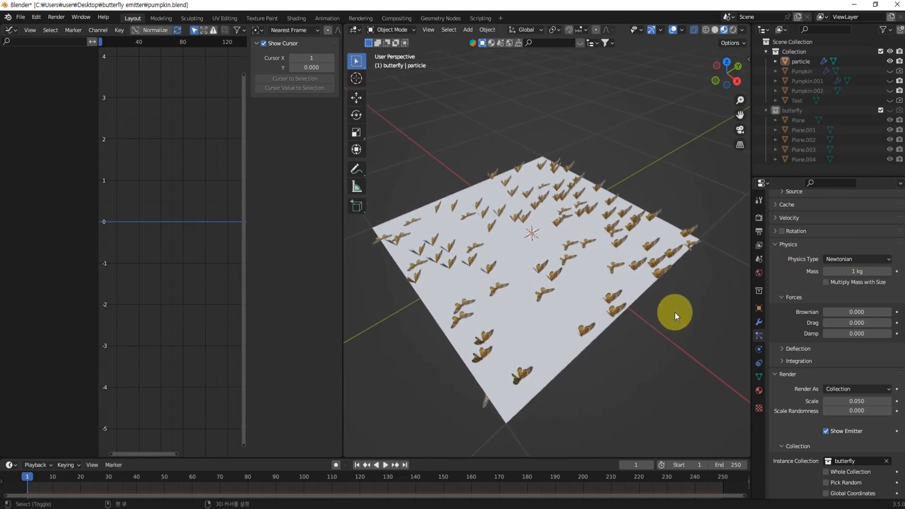
{"action": "left_click", "coordinate": [853, 259]}
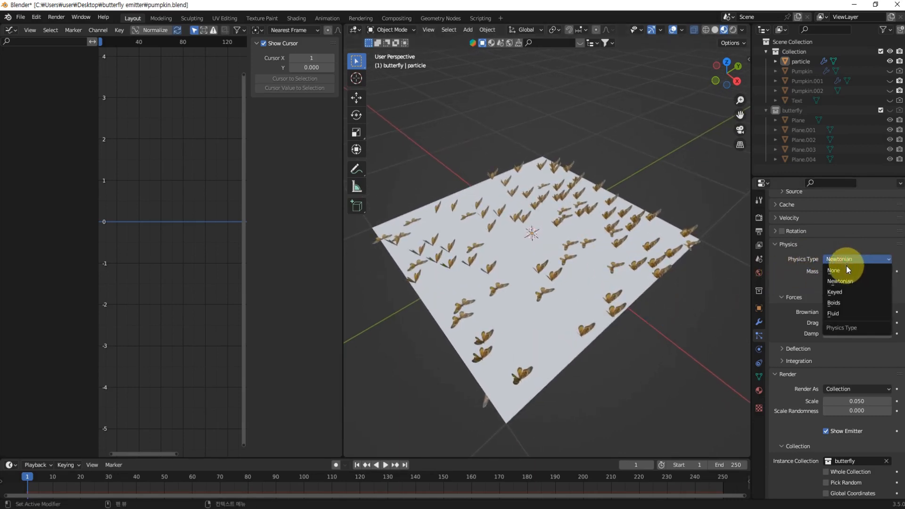
{"action": "left_click", "coordinate": [837, 301]}
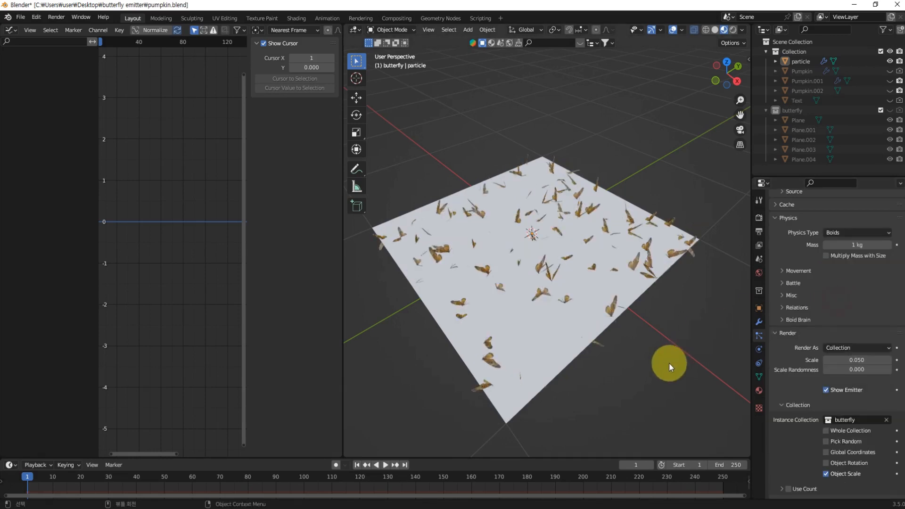
Play the animation and check from several angles how the butterflies move with Boids physics
{"action": "middle_click_drag", "start_coordinate": [662, 346], "coordinate": [683, 309]}
{"action": "middle_click_drag", "start_coordinate": [523, 288], "coordinate": [668, 350]}
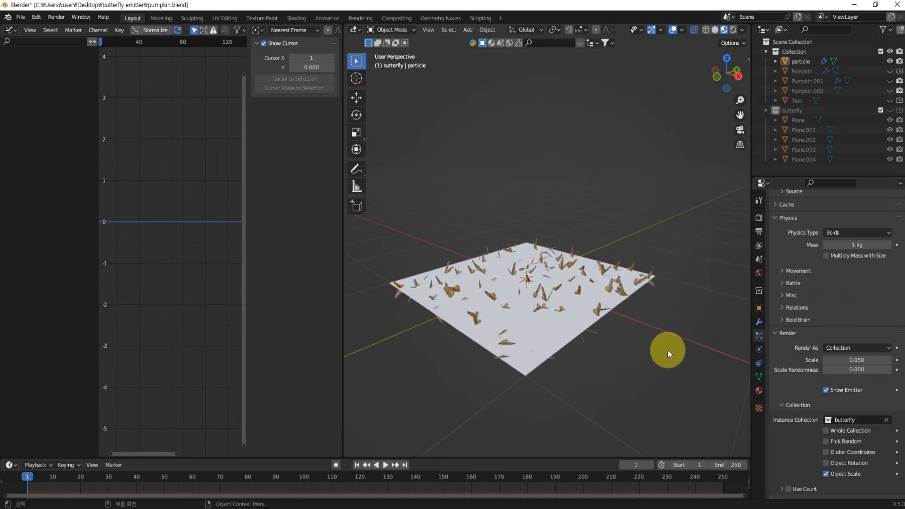
{"action": "key", "text": "space"}
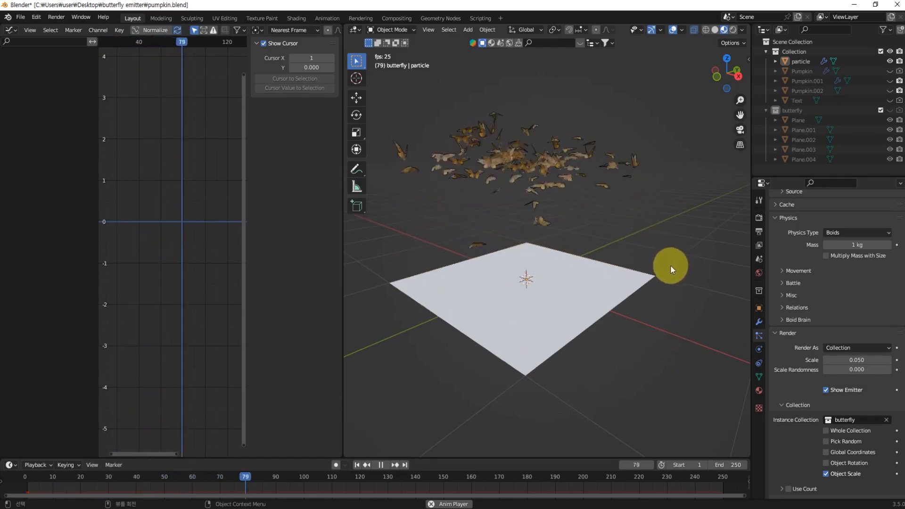
{"action": "middle_click_drag", "start_coordinate": [670, 265], "coordinate": [662, 286]}
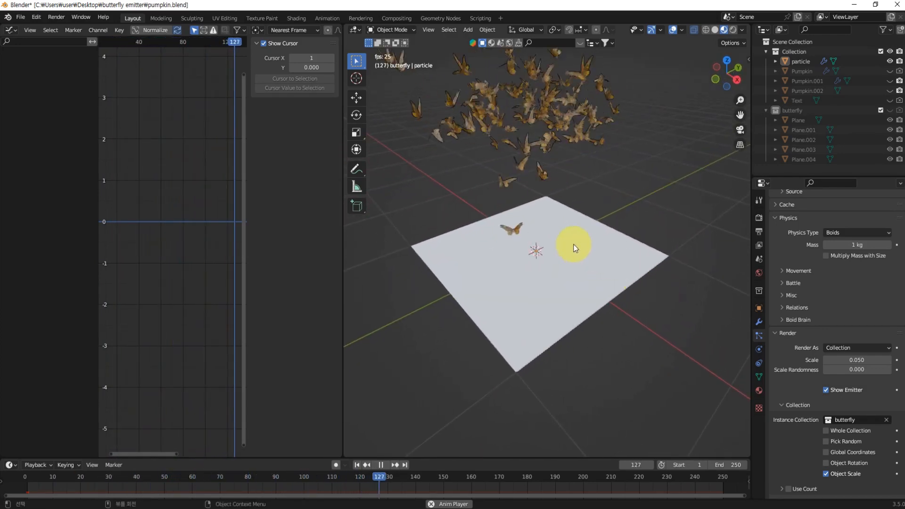
{"action": "middle_click_drag", "start_coordinate": [576, 190], "coordinate": [675, 263]}
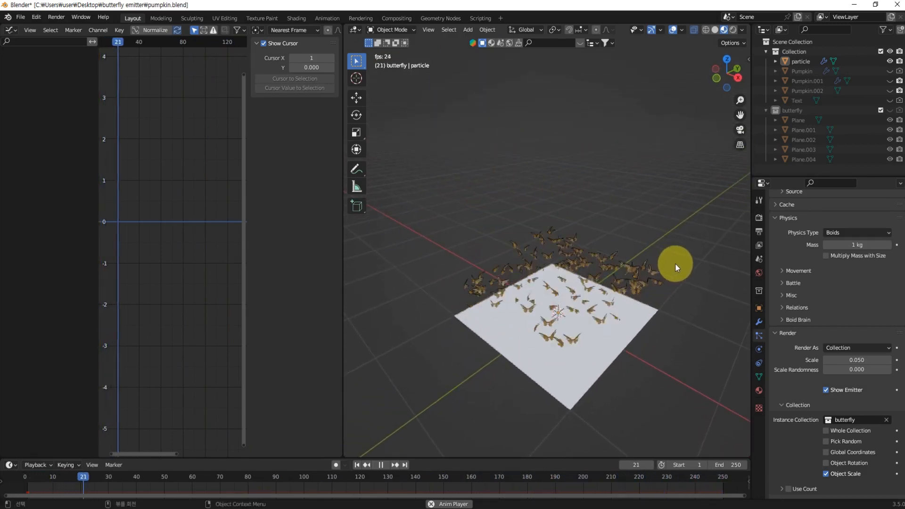
Set the boid particles' mass to 0.3 kg, check the butterflies' motion during playback, and pause the animation
{"action": "left_click", "coordinate": [845, 245]}
{"action": "type", "text": "0.3"}
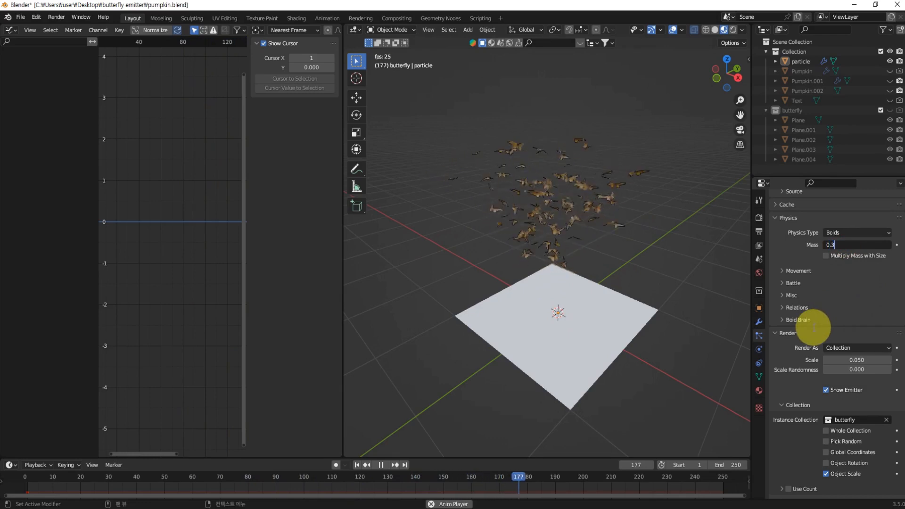
{"action": "key", "text": "Return"}
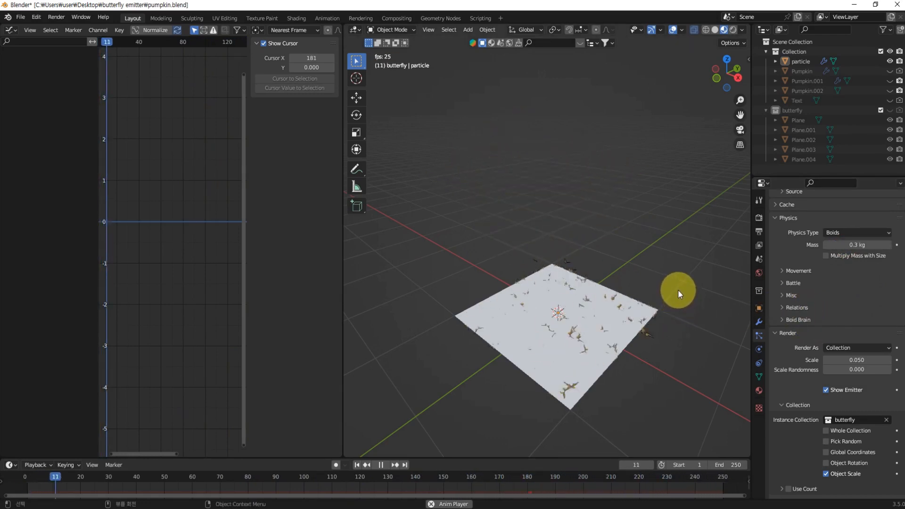
{"action": "scroll", "coordinate": [647, 370], "scroll_direction": "up", "scroll_amount": 3}
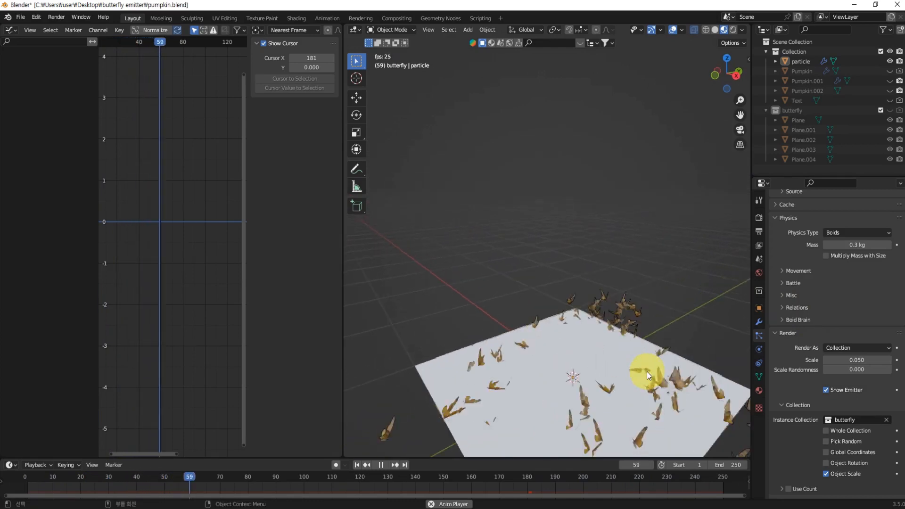
{"action": "middle_click_drag", "start_coordinate": [643, 343], "coordinate": [634, 258], "text": "shift"}
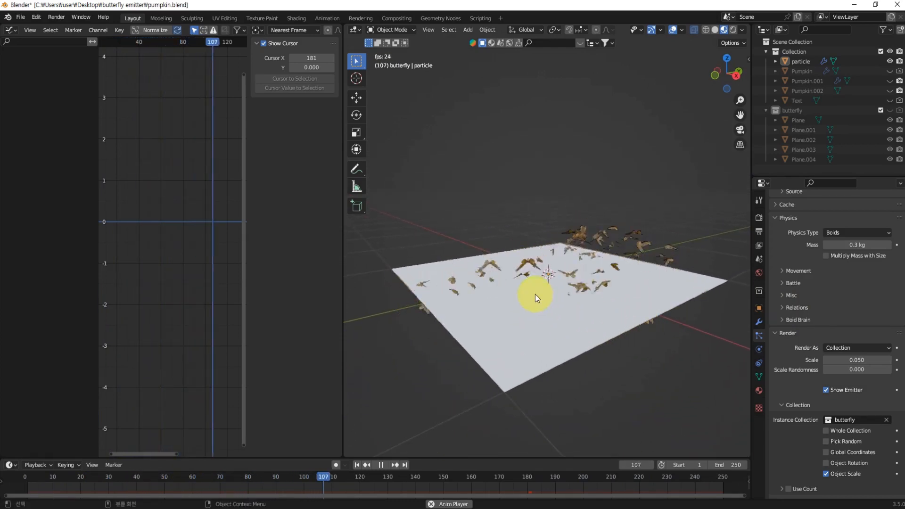
{"action": "middle_click_drag", "start_coordinate": [531, 295], "coordinate": [609, 293]}
{"action": "scroll", "coordinate": [506, 247], "scroll_direction": "down", "scroll_amount": 5}
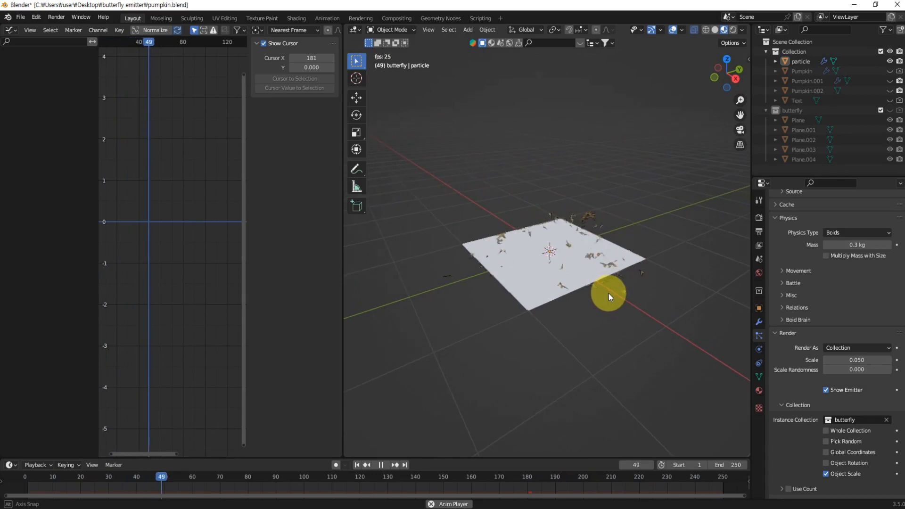
{"action": "key", "text": "space"}
{"action": "scroll", "coordinate": [611, 262], "scroll_direction": "up", "scroll_amount": 5}
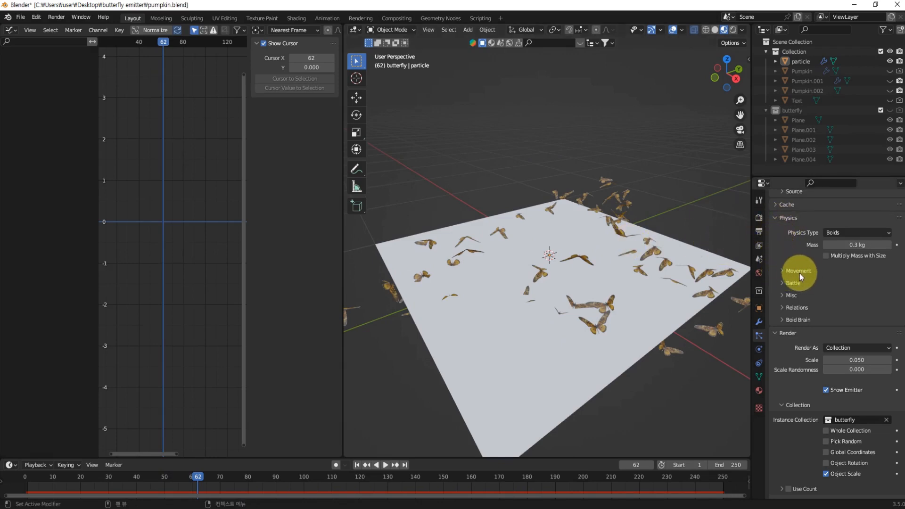
Expand the Movement settings of the Boids physics and view the butterflies above the plane
{"action": "left_click", "coordinate": [782, 272]}
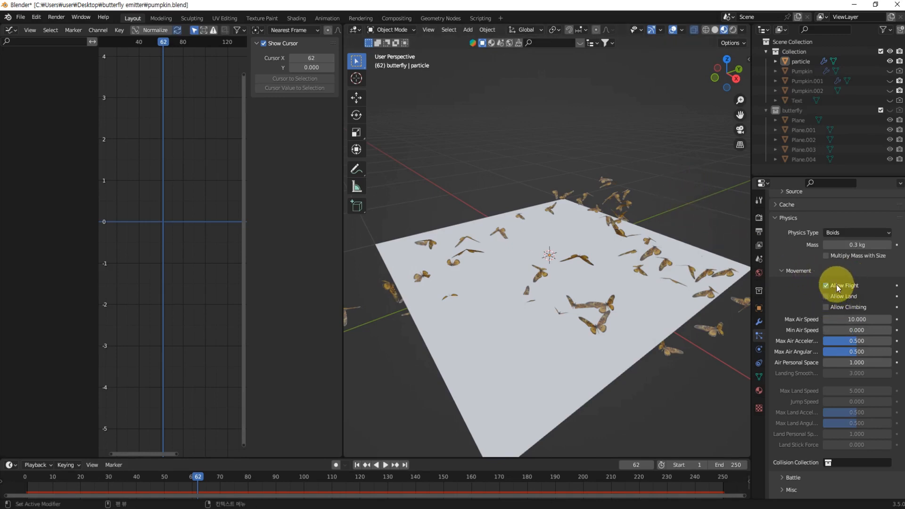
{"action": "middle_click_drag", "start_coordinate": [642, 173], "coordinate": [669, 229]}
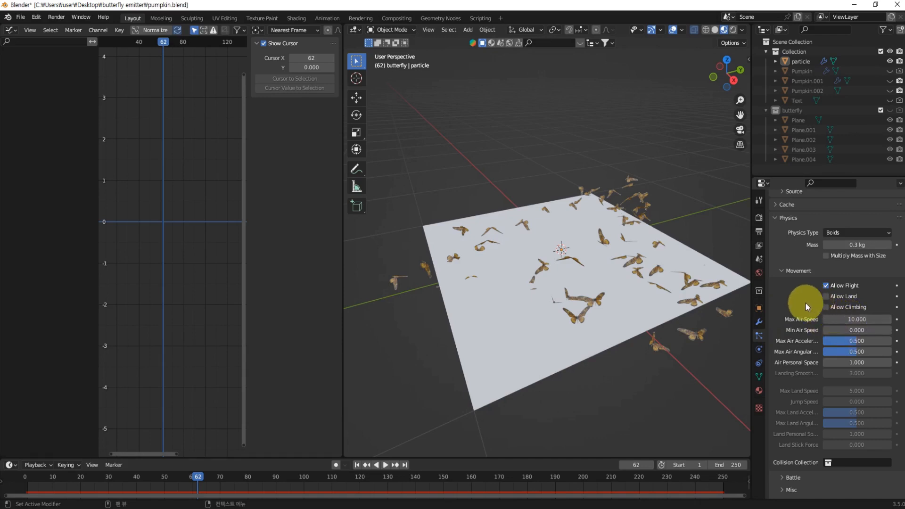
{"action": "middle_click_drag", "start_coordinate": [622, 230], "coordinate": [709, 267]}
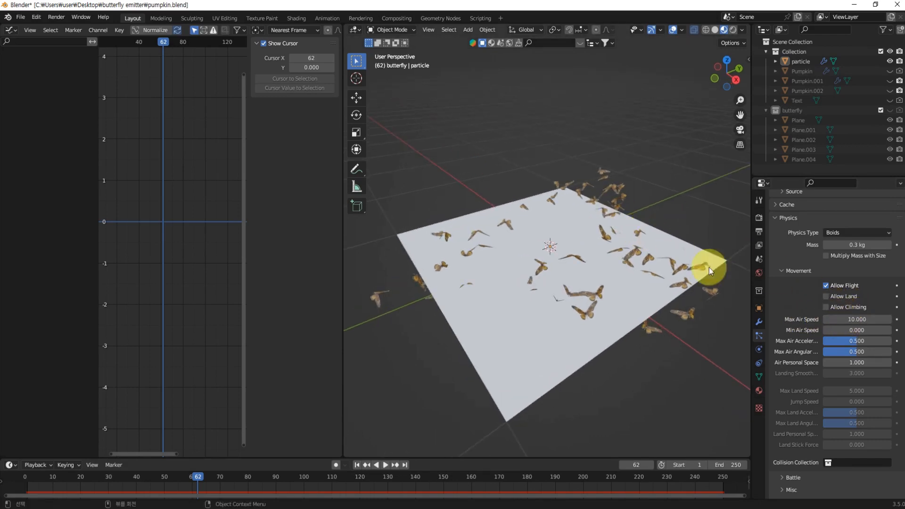
Set the boids' Max Air Speed to 0 and play the animation from frame 1 to check the butterflies' motion
{"action": "left_click", "coordinate": [853, 319]}
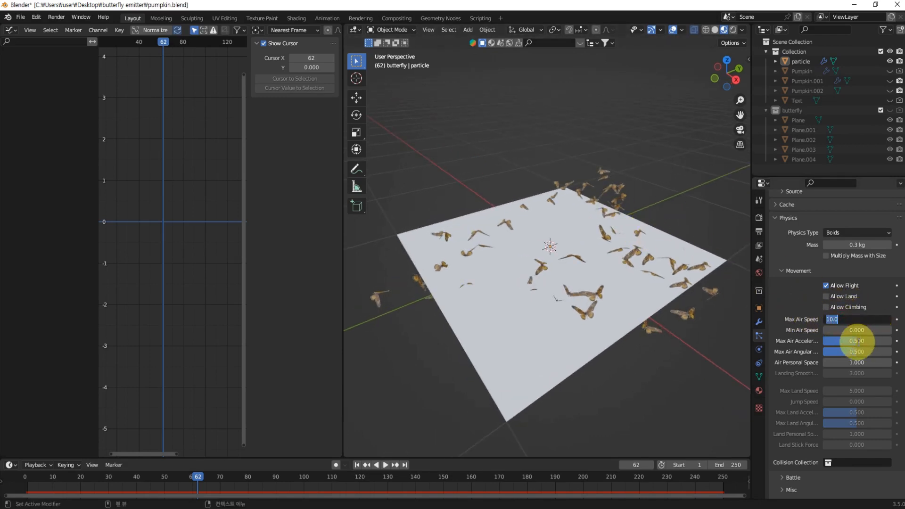
{"action": "type", "text": "0"}
{"action": "key", "text": "Return"}
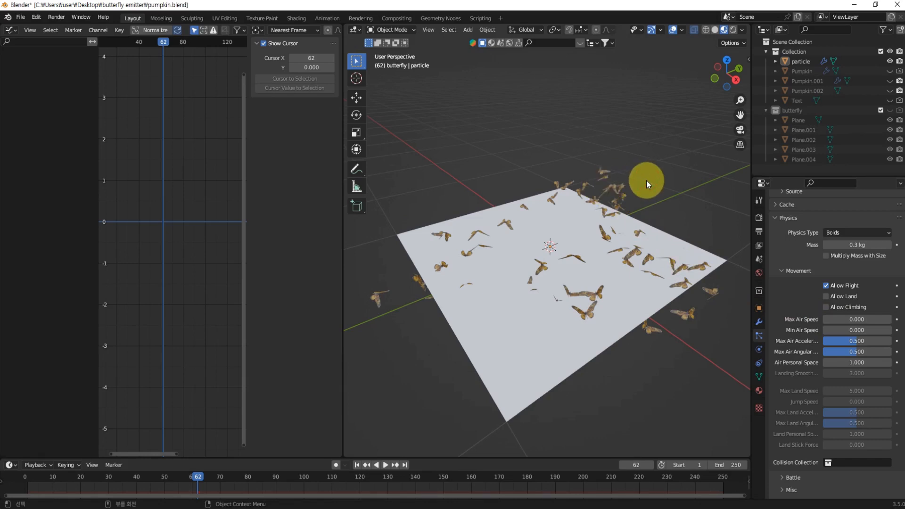
{"action": "key", "text": "shift+Left"}
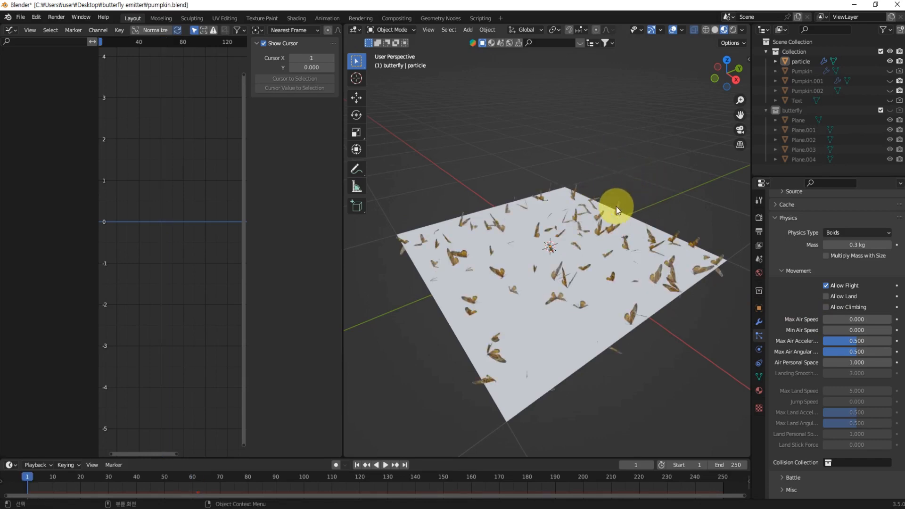
{"action": "key", "text": "space"}
{"action": "middle_click_drag", "start_coordinate": [637, 305], "coordinate": [606, 313]}
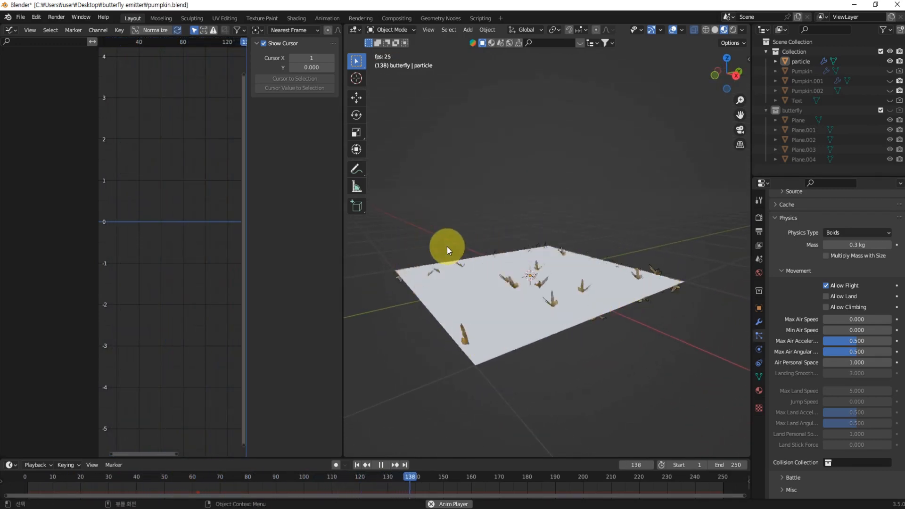
{"action": "middle_click_drag", "start_coordinate": [619, 236], "coordinate": [606, 264]}
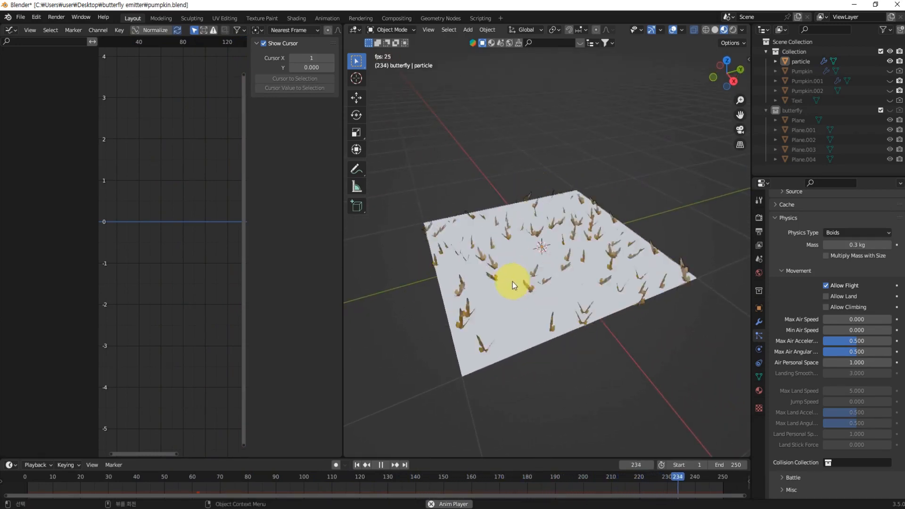
{"action": "middle_click_drag", "start_coordinate": [513, 281], "coordinate": [593, 287]}
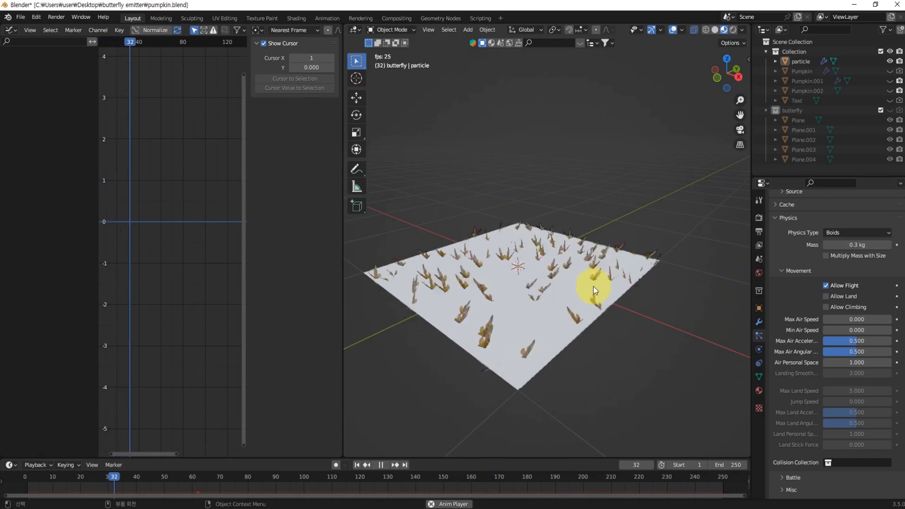
Set the boids' Max Air Speed to 50 and check the butterflies' flight during playback
{"action": "double_click", "coordinate": [837, 320]}
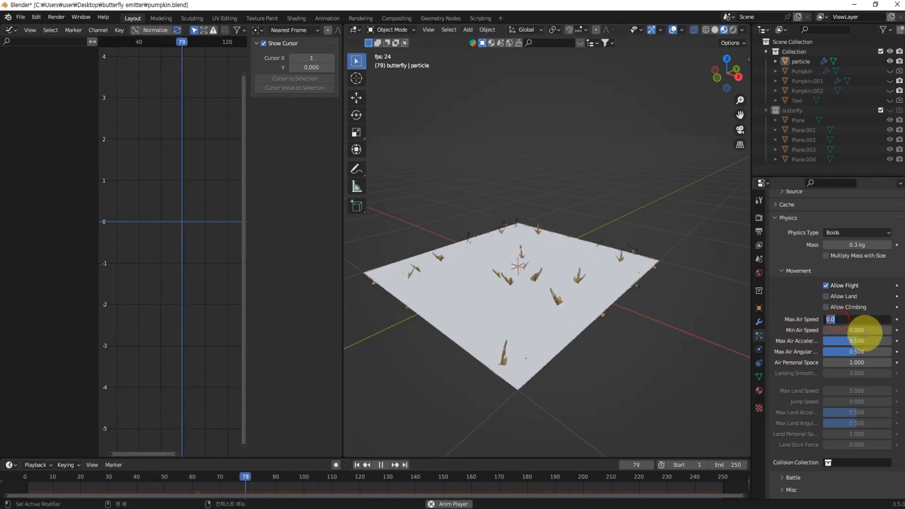
{"action": "type", "text": "50"}
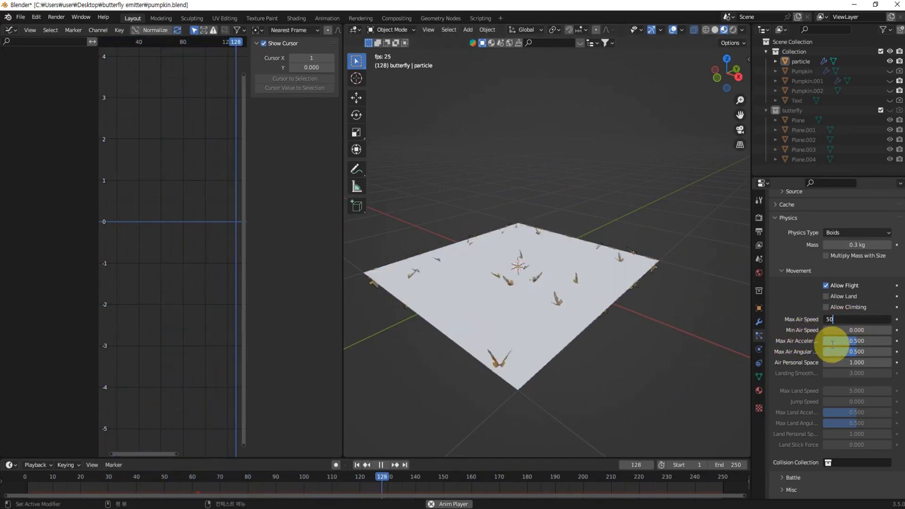
{"action": "key", "text": "Return"}
{"action": "scroll", "coordinate": [540, 241], "scroll_direction": "down", "scroll_amount": 5}
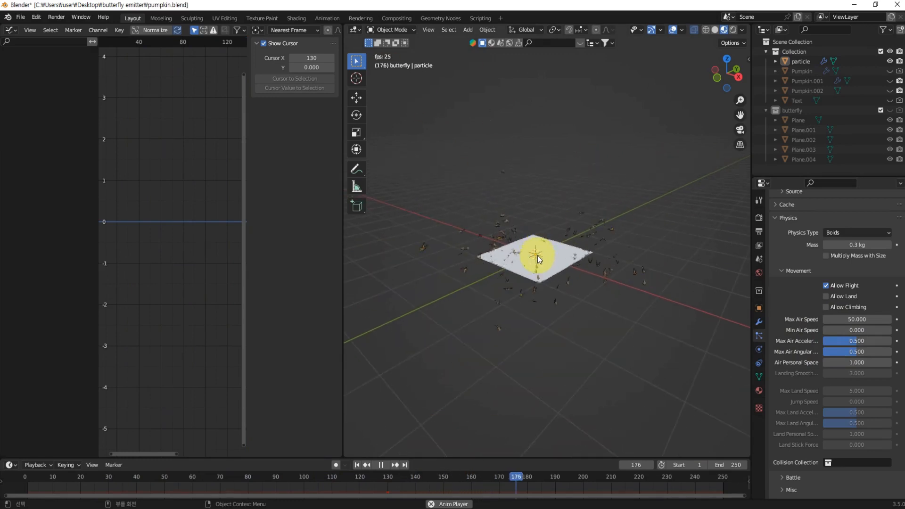
{"action": "scroll", "coordinate": [592, 279], "scroll_direction": "up", "scroll_amount": 4}
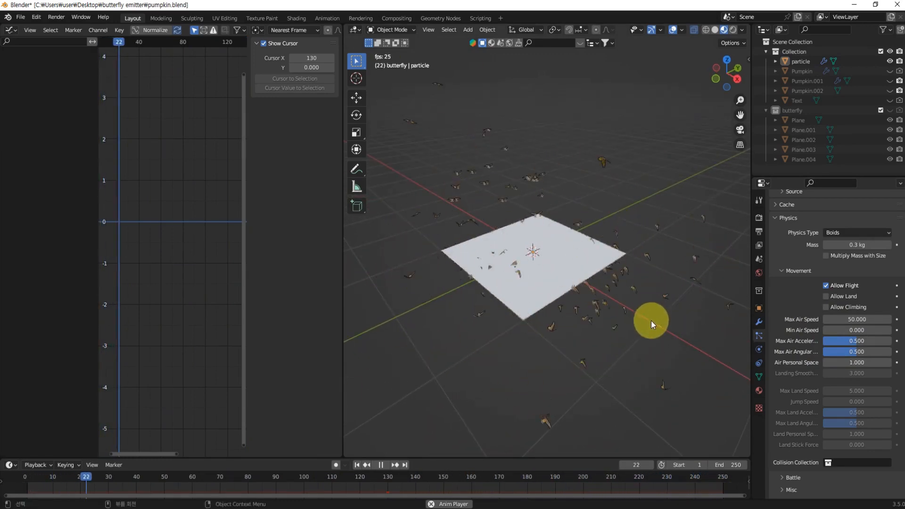
{"action": "mouse_move", "coordinate": [651, 321]}
{"action": "middle_mouse_down"}
{"action": "mouse_move", "coordinate": [638, 316]}
{"action": "mouse_move", "coordinate": [639, 305]}
{"action": "mouse_move", "coordinate": [671, 304]}
{"action": "mouse_move", "coordinate": [654, 317]}
{"action": "middle_mouse_up"}
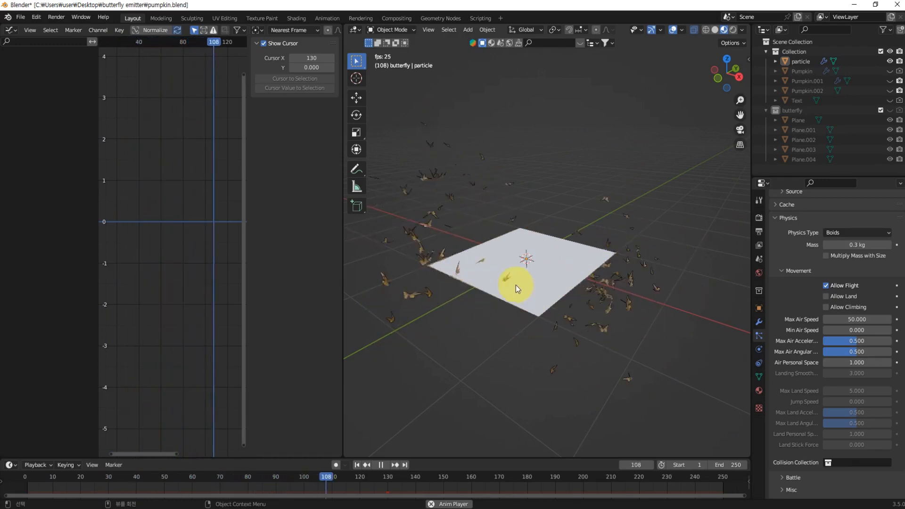
{"action": "scroll", "coordinate": [845, 319], "scroll_direction": "up", "scroll_amount": 8}
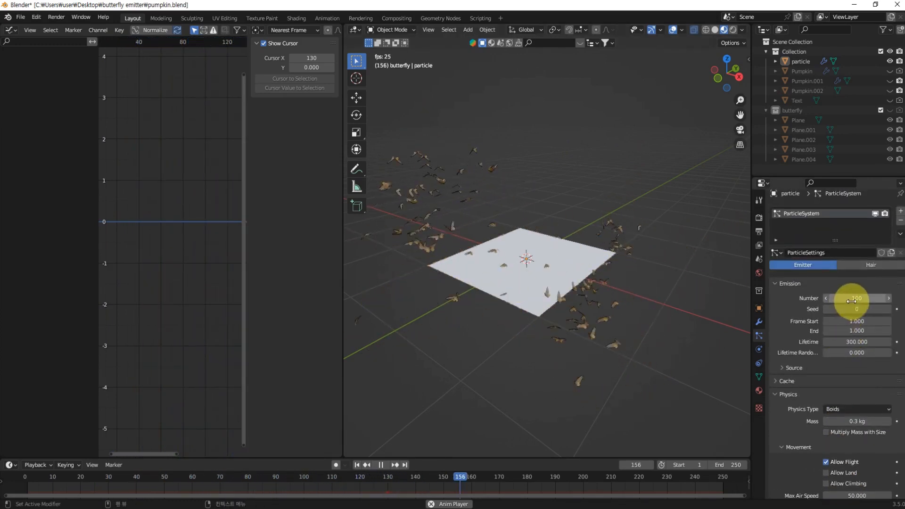
Set the emission number of the butterfly particle system to 50
{"action": "left_click", "coordinate": [852, 301]}
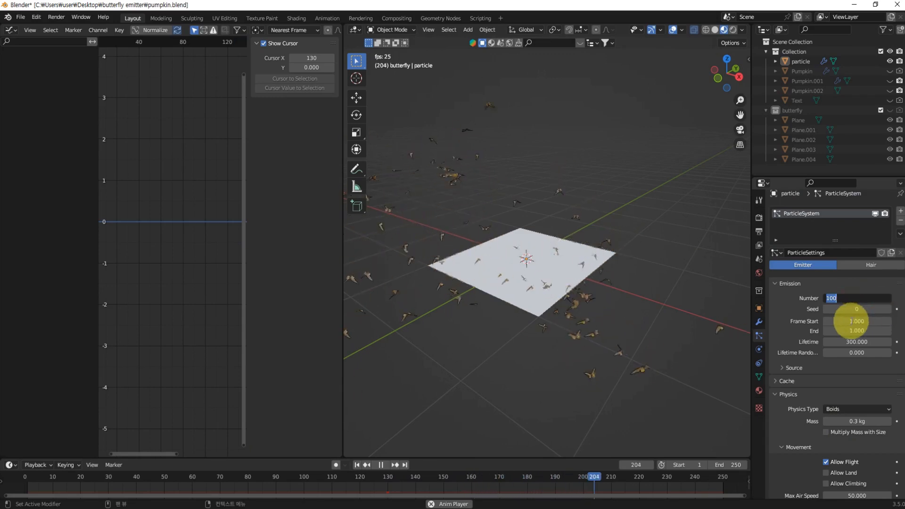
{"action": "type", "text": "50"}
{"action": "key", "text": "Return"}
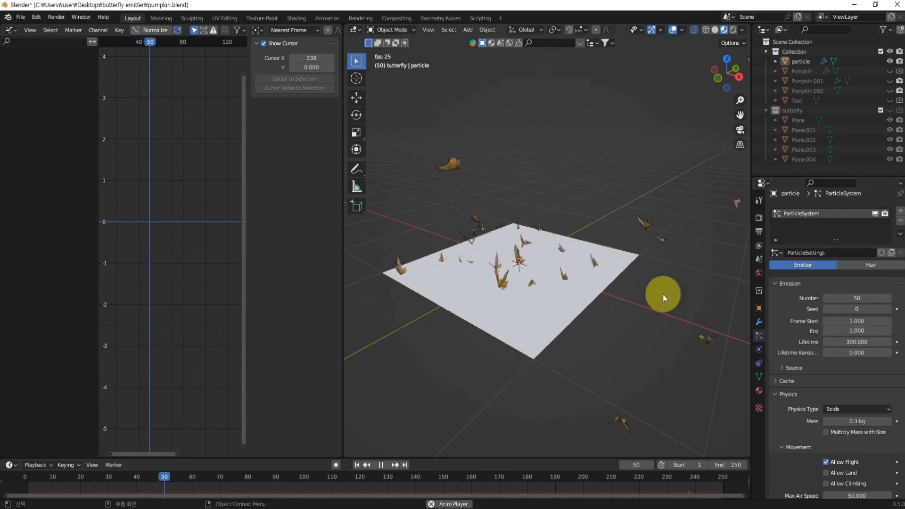
Set the boids' Max Air Speed to 20 and check the butterflies' flight around the plane during playback
{"action": "scroll", "coordinate": [828, 433], "scroll_direction": "down", "scroll_amount": 5}
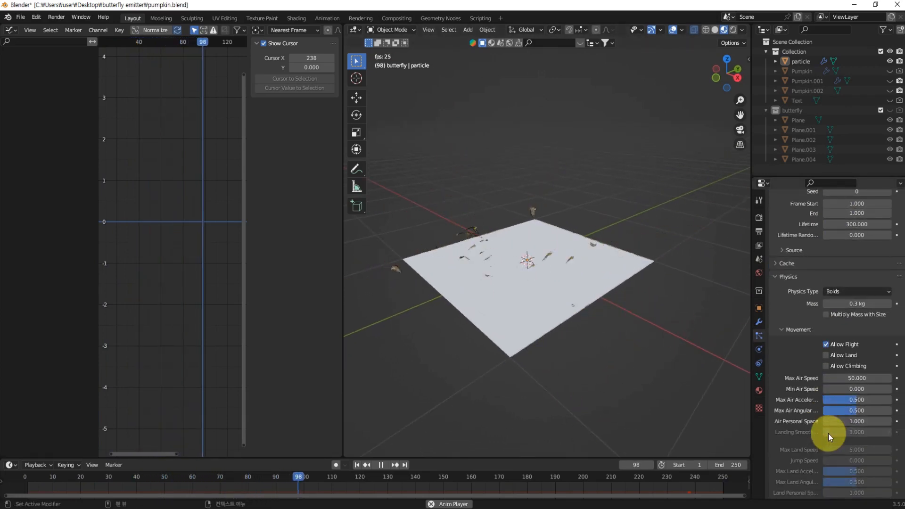
{"action": "left_click", "coordinate": [856, 378]}
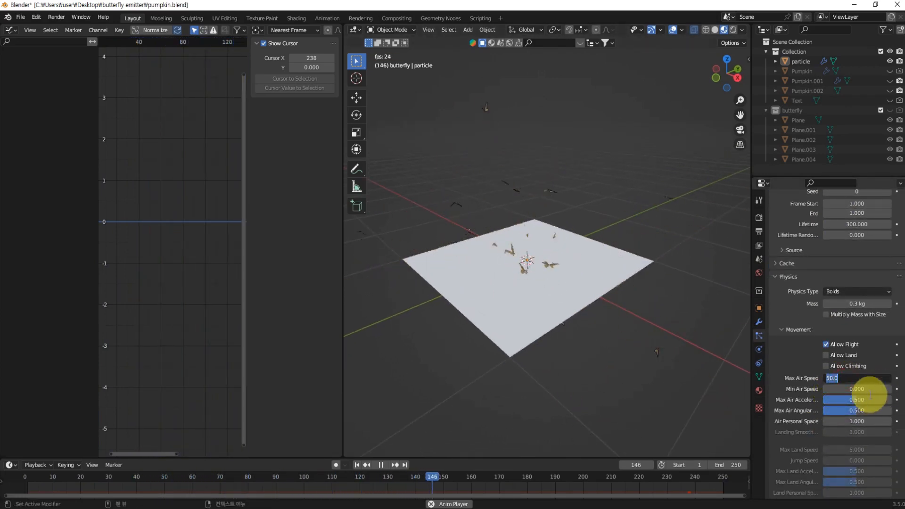
{"action": "type", "text": "20"}
{"action": "key", "text": "Return"}
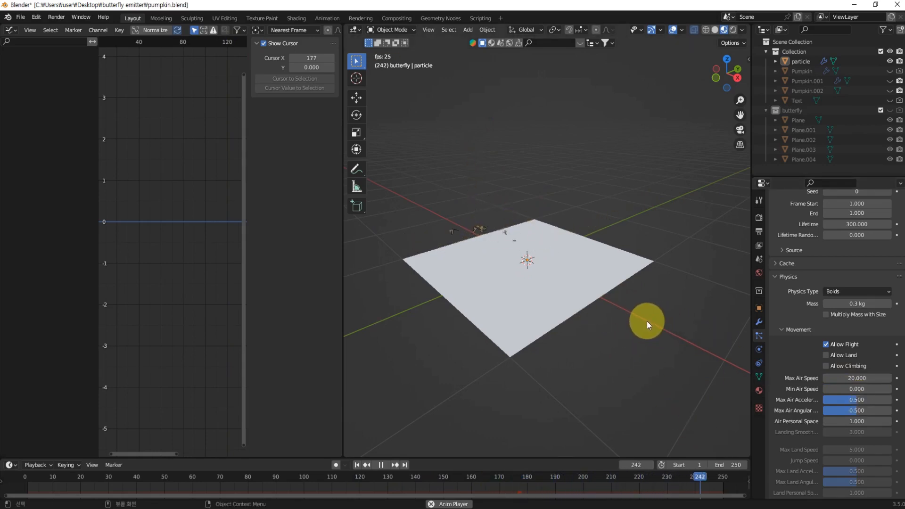
{"action": "mouse_move", "coordinate": [638, 324]}
{"action": "middle_mouse_down"}
{"action": "mouse_move", "coordinate": [647, 351]}
{"action": "mouse_move", "coordinate": [682, 324]}
{"action": "mouse_move", "coordinate": [635, 331]}
{"action": "middle_mouse_up"}
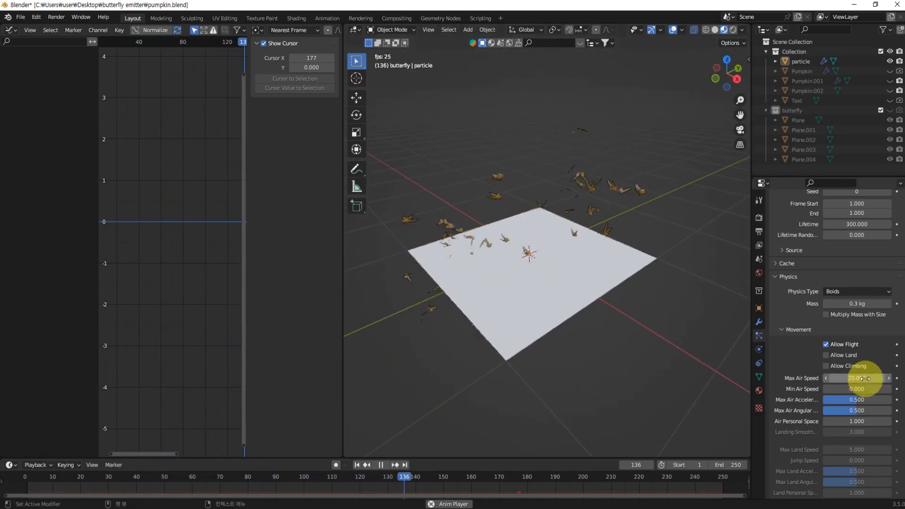
Set the particles' render scale to 0.1, check the butterflies during playback, and return the stopped animation to frame 1
{"action": "scroll", "coordinate": [816, 349], "scroll_direction": "down", "scroll_amount": 5}
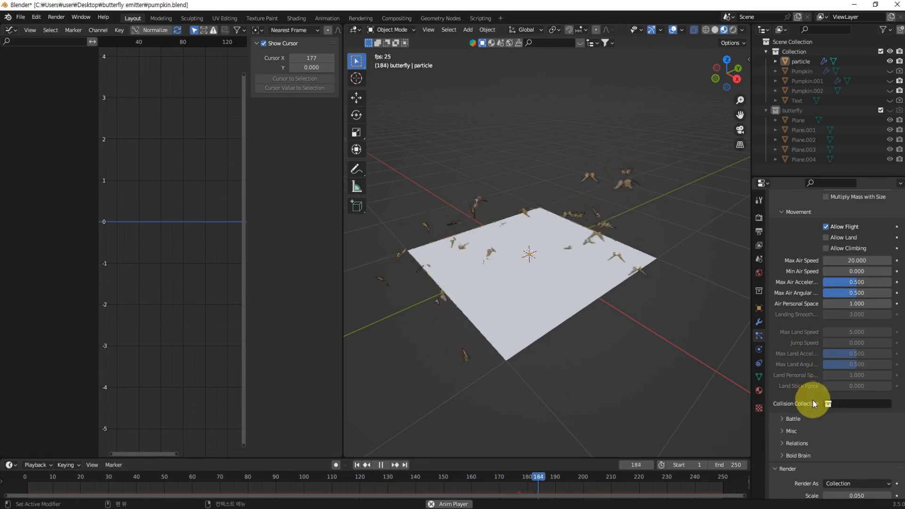
{"action": "scroll", "coordinate": [813, 401], "scroll_direction": "down", "scroll_amount": 3}
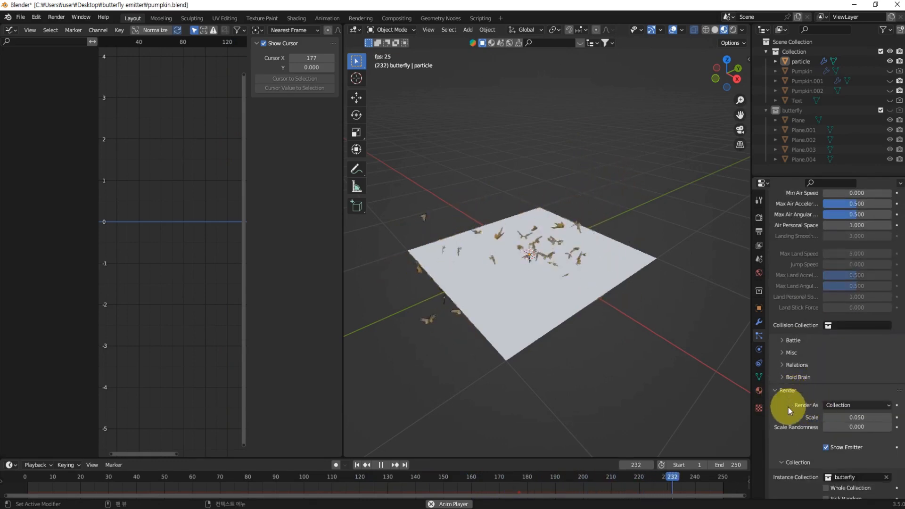
{"action": "left_click", "coordinate": [842, 418]}
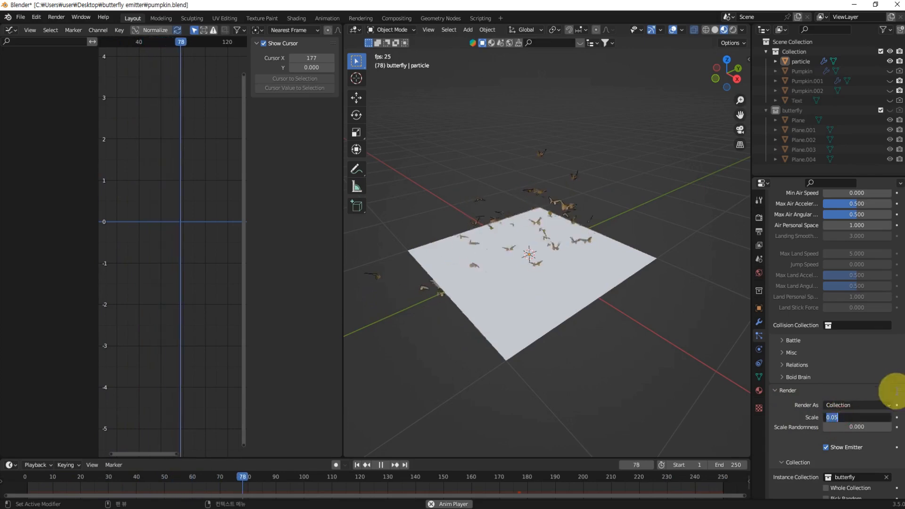
{"action": "type", "text": "0.1"}
{"action": "key", "text": "Return"}
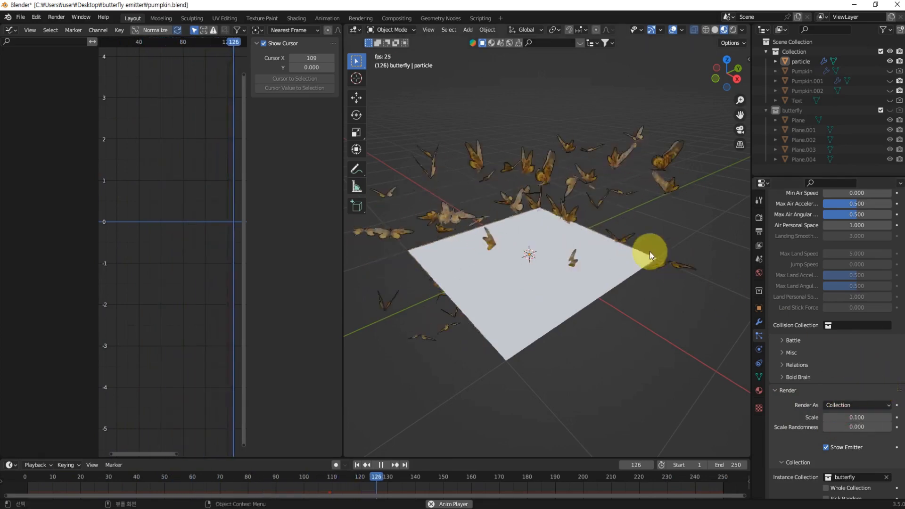
{"action": "middle_click_drag", "start_coordinate": [650, 251], "coordinate": [604, 307]}
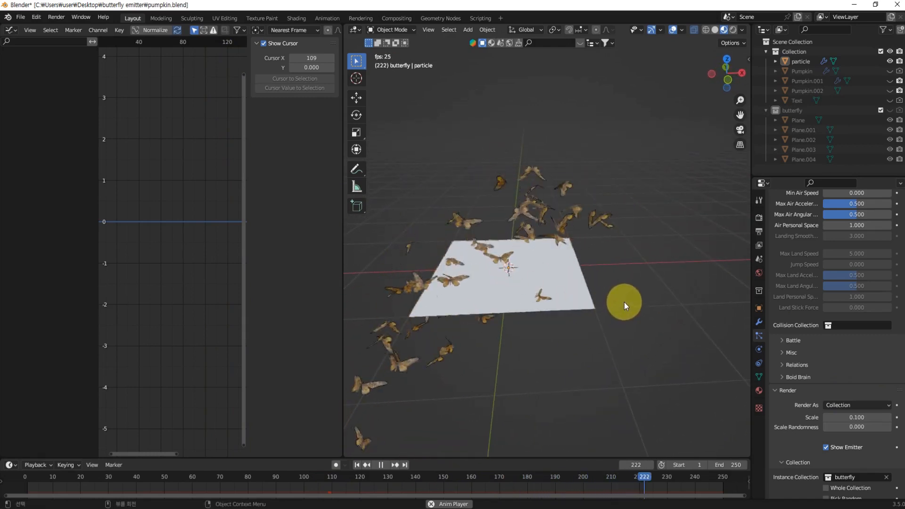
{"action": "key", "text": "space"}
{"action": "key", "text": "shift+Left"}
{"action": "scroll", "coordinate": [568, 210], "scroll_direction": "down", "scroll_amount": 1}
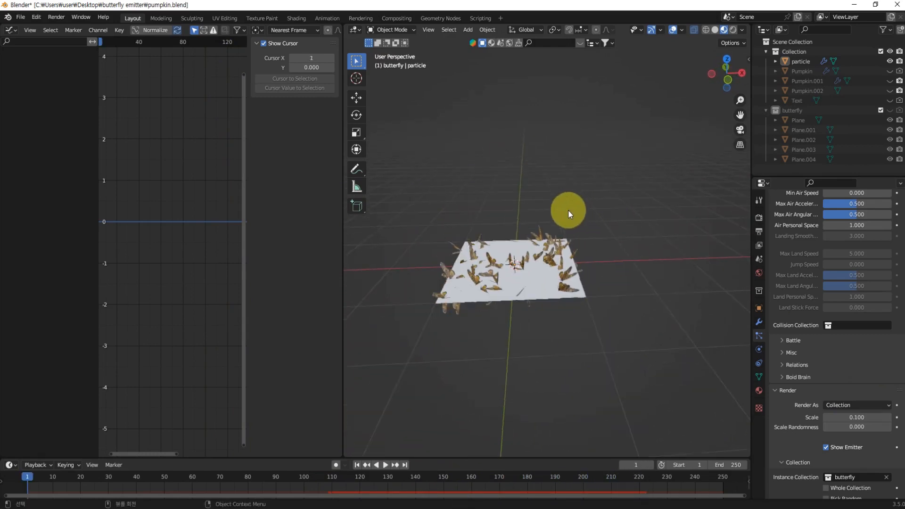
Unhide the pumpkin body Pumpkin.001 and its stem Pumpkin.002 in the viewport
{"action": "middle_click_drag", "start_coordinate": [568, 210], "coordinate": [642, 217]}
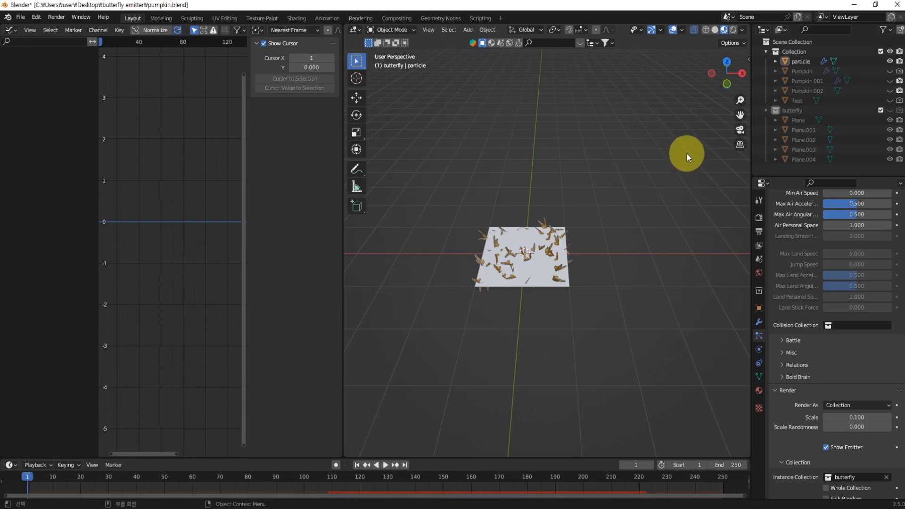
{"action": "left_click", "coordinate": [889, 81]}
{"action": "left_click", "coordinate": [889, 81]}
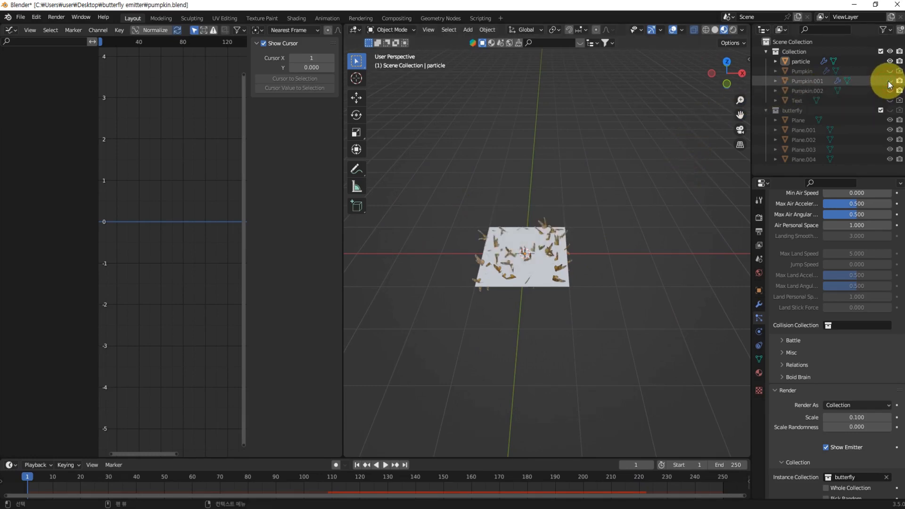
{"action": "left_click", "coordinate": [889, 81]}
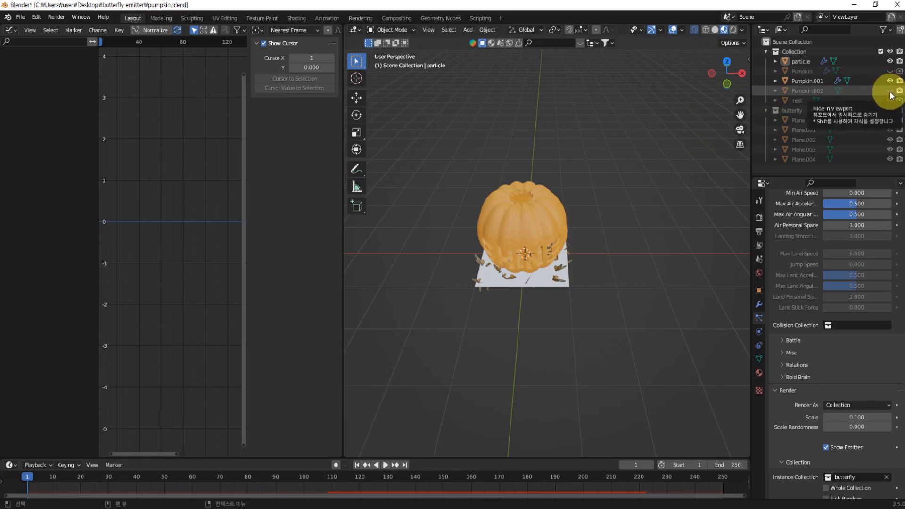
{"action": "left_click", "coordinate": [890, 91]}
{"action": "middle_click_drag", "start_coordinate": [547, 203], "coordinate": [557, 278]}
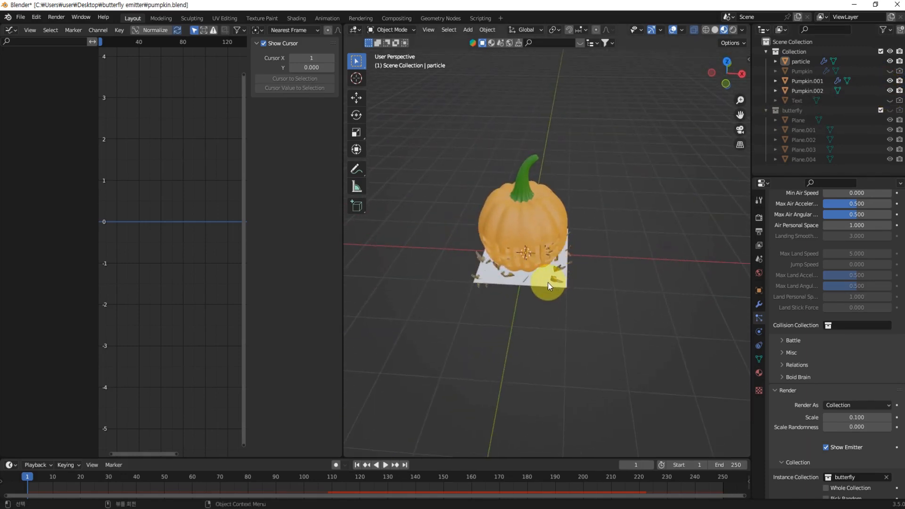
Move the particle emitter plane about 8 m along the negative X axis, away from the pumpkin
{"action": "left_click", "coordinate": [548, 282]}
{"action": "scroll", "coordinate": [490, 304], "scroll_direction": "down", "scroll_amount": 3}
{"action": "middle_click_drag", "start_coordinate": [483, 310], "coordinate": [513, 301]}
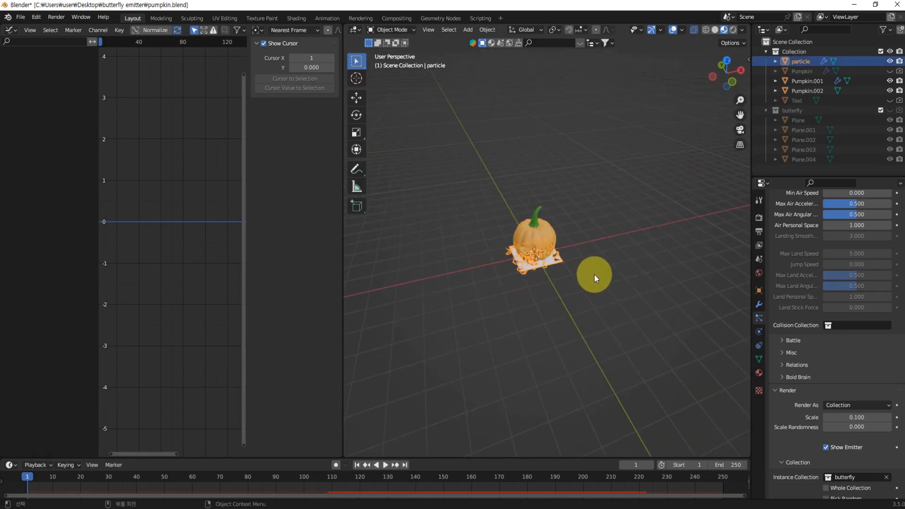
{"action": "key", "text": "g"}
{"action": "key", "text": "x"}
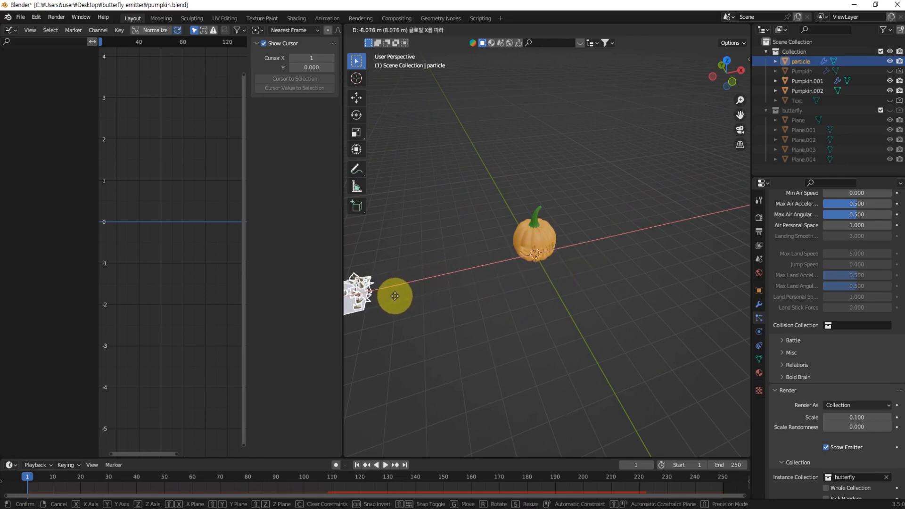
{"action": "left_click", "coordinate": [394, 295]}
{"action": "middle_click_drag", "start_coordinate": [394, 295], "coordinate": [607, 313]}
Play the animation briefly to check the butterflies at the emitter's new position, and return to frame 1
{"action": "key", "text": "space"}
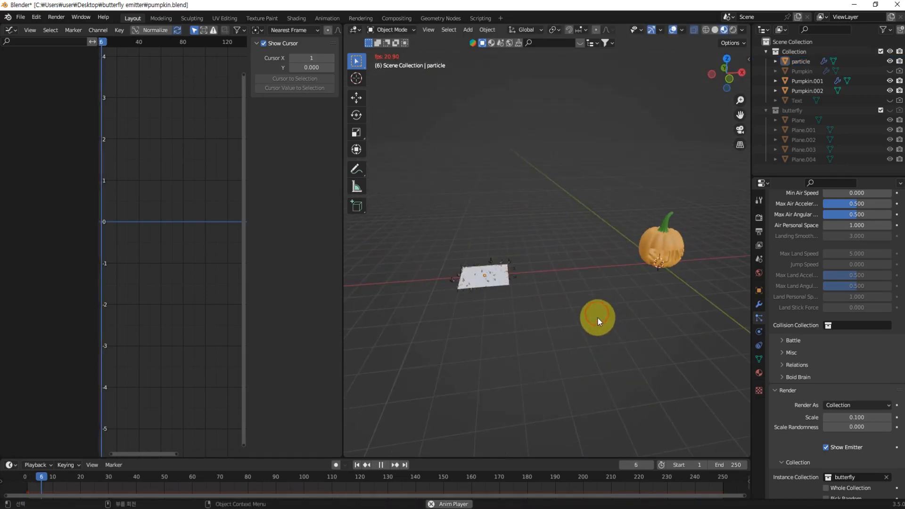
{"action": "key", "text": "space"}
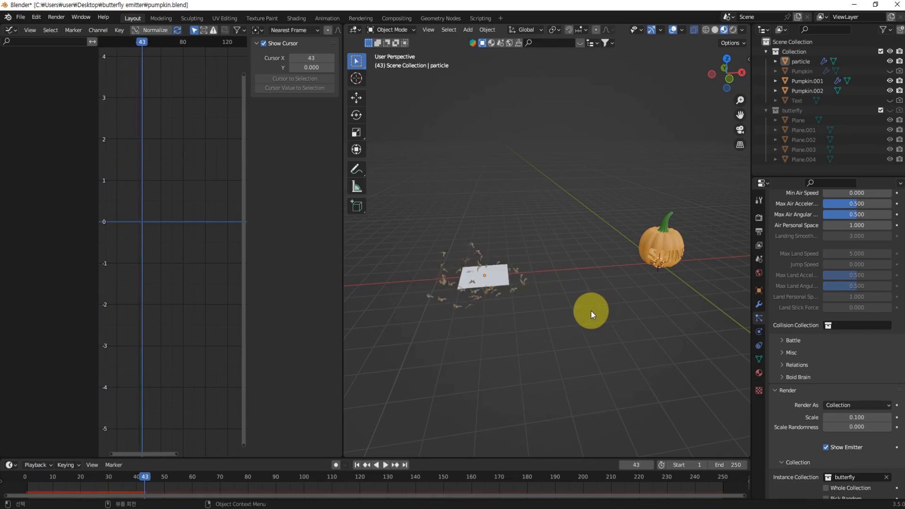
{"action": "key", "text": "shift+Left"}
View the carved pumpkin close up and save the Blender file
{"action": "mouse_move", "coordinate": [633, 293]}
{"action": "middle_mouse_down"}
{"action": "mouse_move", "coordinate": [500, 295]}
{"action": "mouse_move", "coordinate": [508, 314]}
{"action": "mouse_move", "coordinate": [641, 291]}
{"action": "mouse_move", "coordinate": [623, 303]}
{"action": "middle_mouse_up"}
{"action": "scroll", "coordinate": [508, 313], "scroll_direction": "up", "scroll_amount": 5}
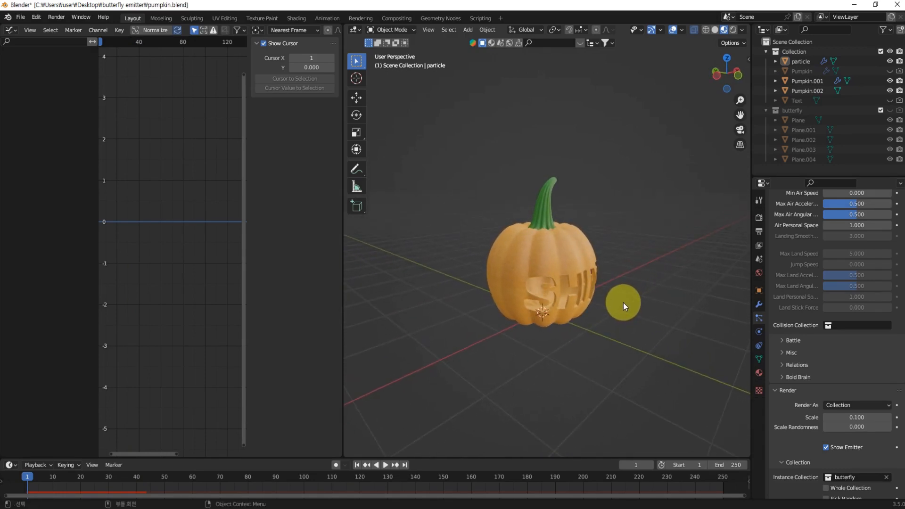
{"action": "scroll", "coordinate": [623, 303], "scroll_direction": "down", "scroll_amount": 2}
{"action": "key", "text": "ctrl+s"}
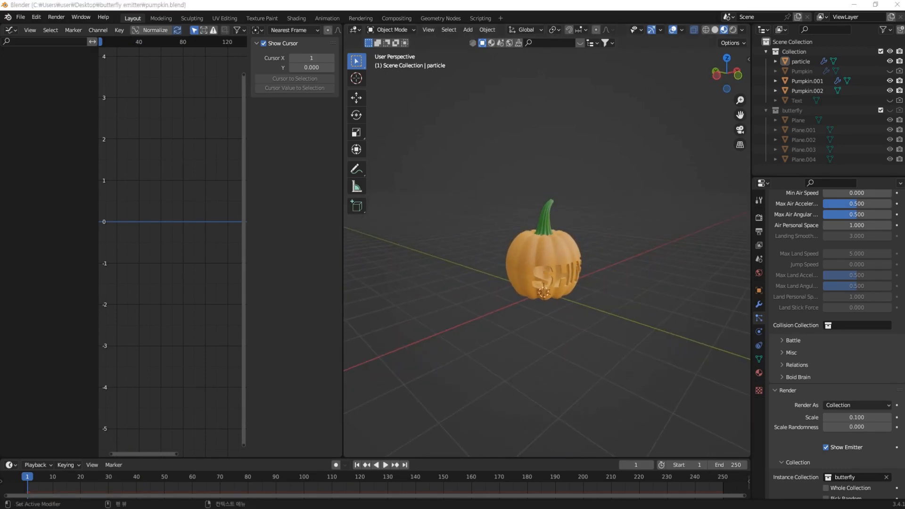
{"action": "left_click", "coordinate": [565, 261]}
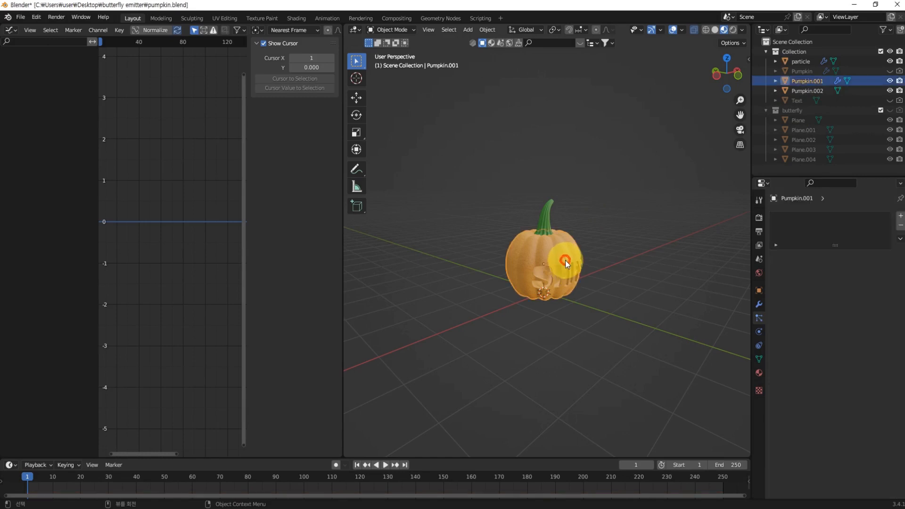
{"action": "left_click", "coordinate": [643, 287]}
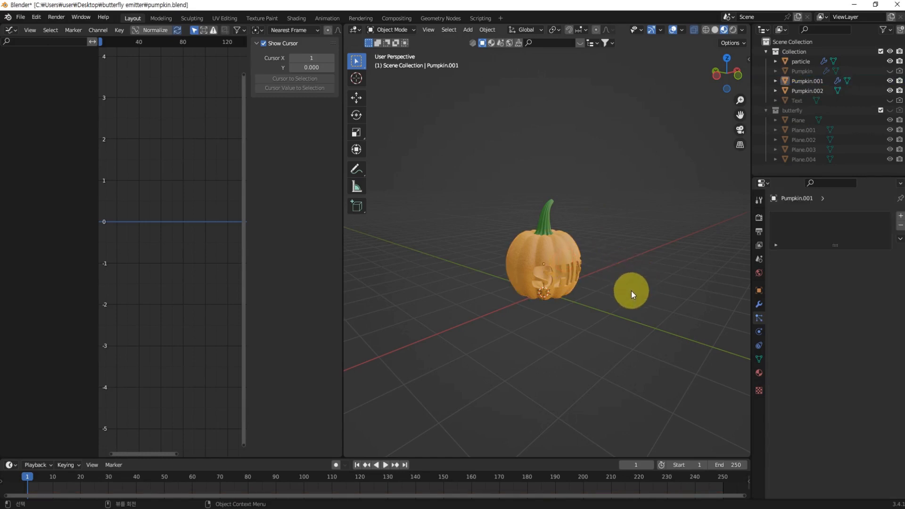
{"action": "mouse_move", "coordinate": [632, 290]}
{"action": "middle_mouse_down"}
{"action": "mouse_move", "coordinate": [619, 313]}
{"action": "mouse_move", "coordinate": [624, 301]}
{"action": "middle_mouse_up"}
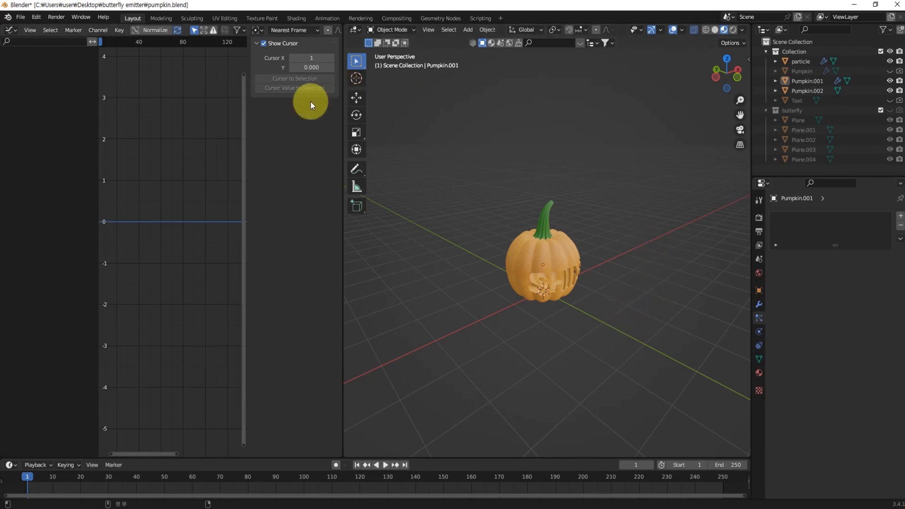
Look up the landscape add-on in the preferences by searching for "land", and close the preferences
{"action": "left_click", "coordinate": [36, 17]}
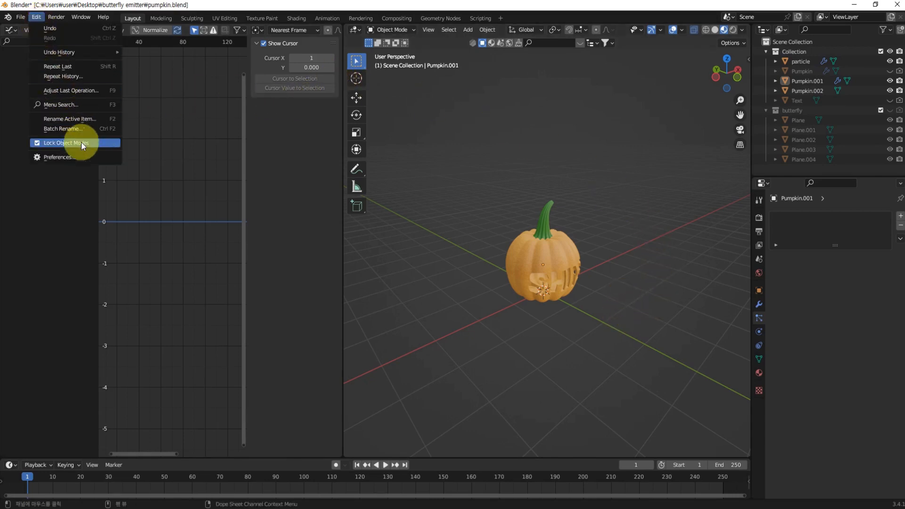
{"action": "left_click", "coordinate": [64, 157]}
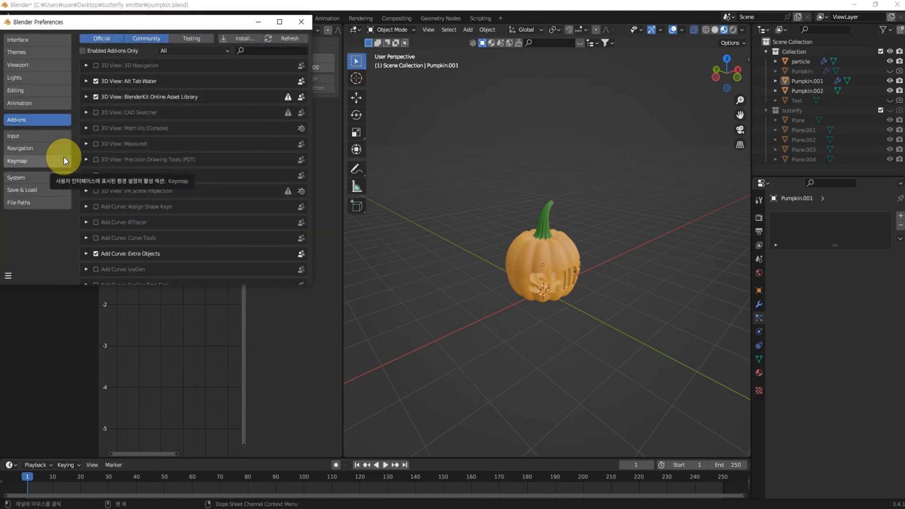
{"action": "left_click", "coordinate": [257, 51]}
{"action": "type", "text": "land"}
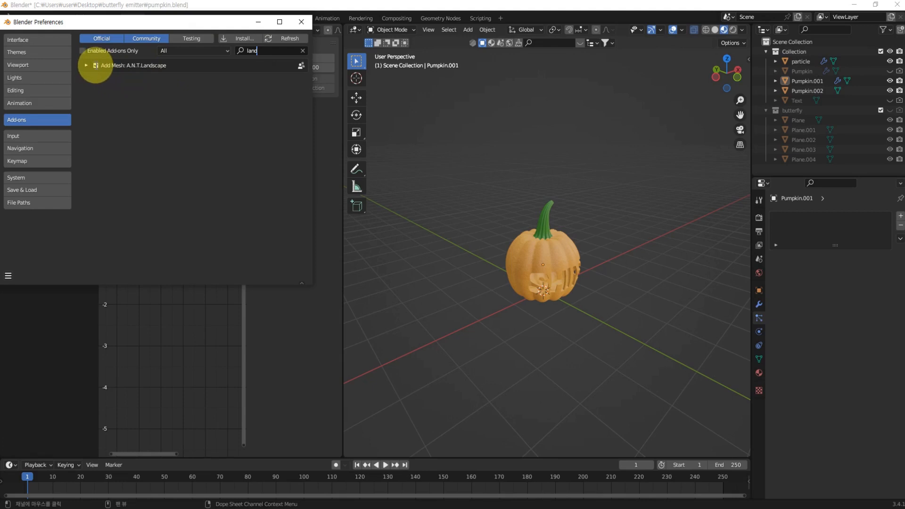
{"action": "left_click", "coordinate": [301, 22]}
Select the pumpkin body and stem together and hide both in the viewport
{"action": "middle_click_drag", "start_coordinate": [478, 338], "coordinate": [488, 323]}
{"action": "left_click_drag", "start_coordinate": [438, 148], "coordinate": [623, 375]}
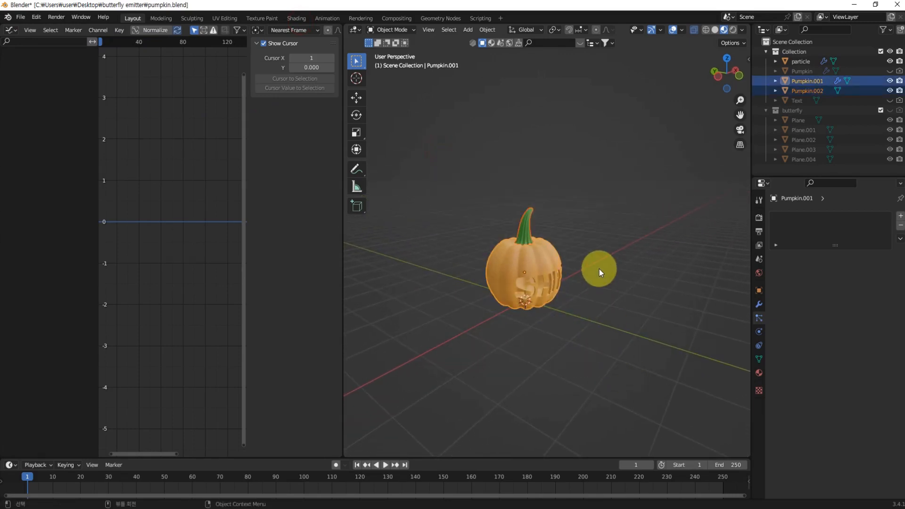
{"action": "key", "text": "h"}
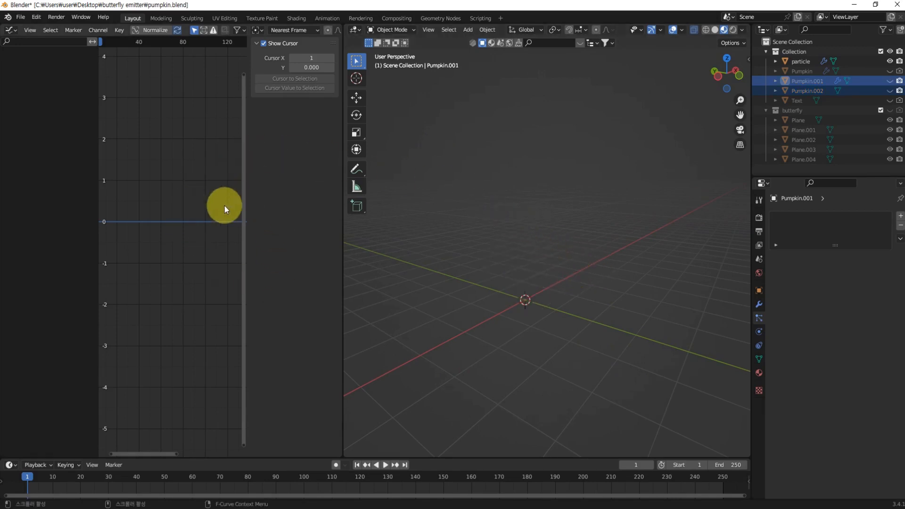
Join the 3D viewport with the graph editor area beside it so the viewport takes over that space
{"action": "right_click", "coordinate": [343, 244]}
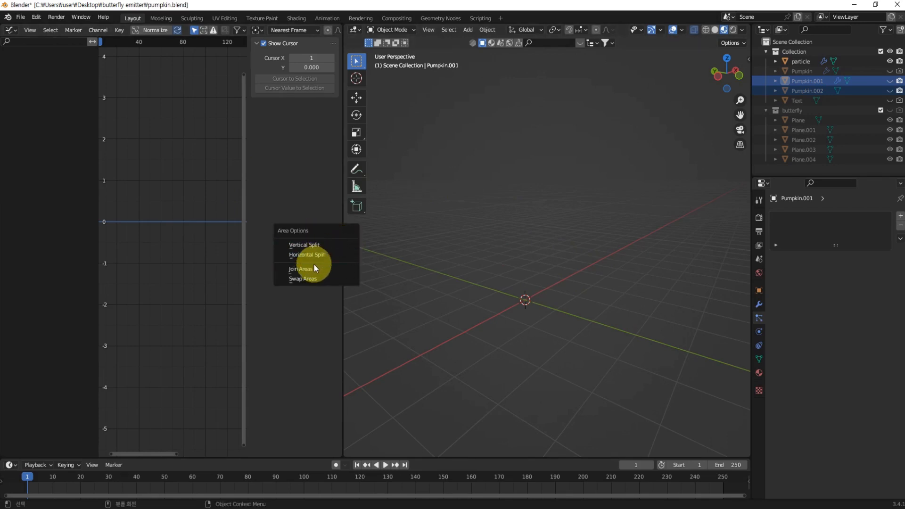
{"action": "left_click", "coordinate": [305, 274]}
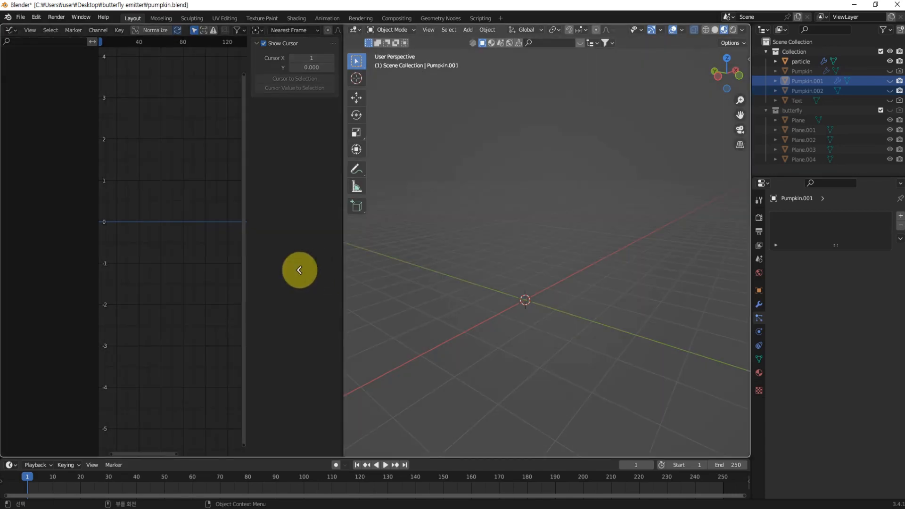
{"action": "left_click", "coordinate": [299, 270]}
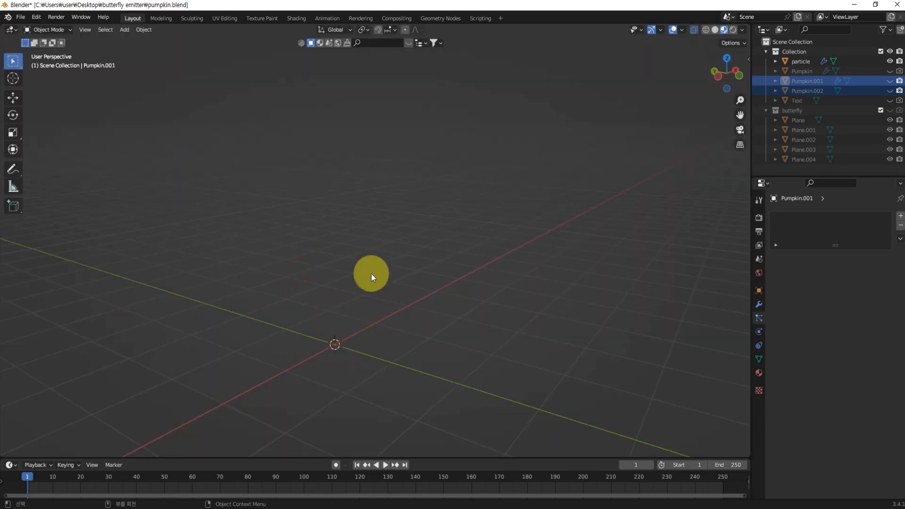
Add a Landscape mesh at the scene origin
{"action": "middle_click_drag", "start_coordinate": [378, 284], "coordinate": [438, 274], "text": "shift"}
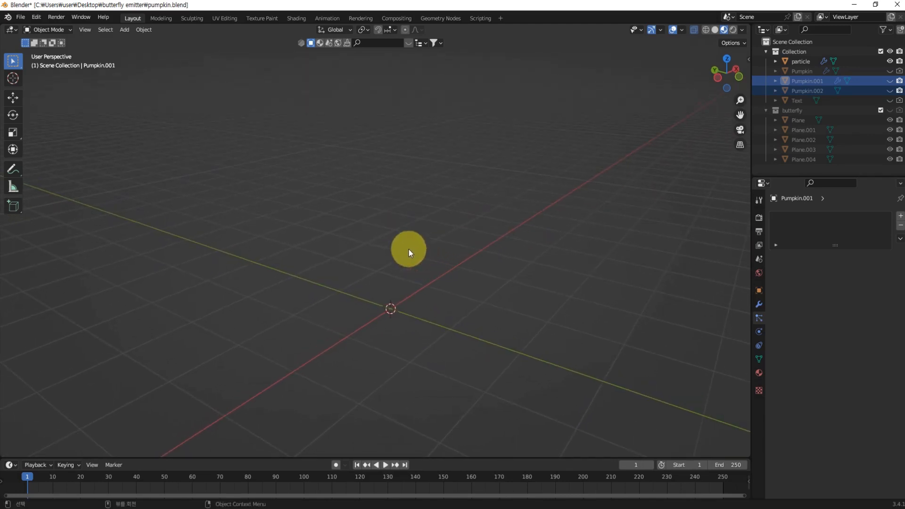
{"action": "key", "text": "shift+a"}
{"action": "mouse_move", "coordinate": [380, 225]}
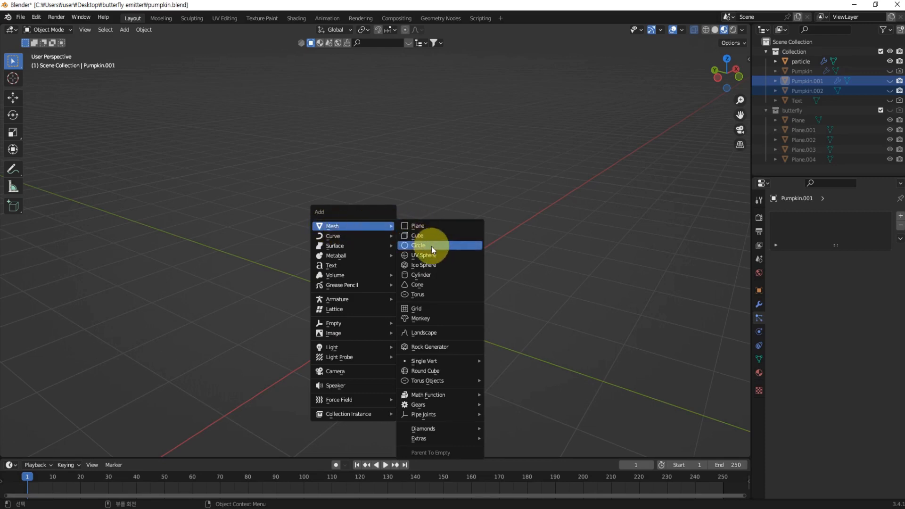
{"action": "left_click", "coordinate": [423, 333]}
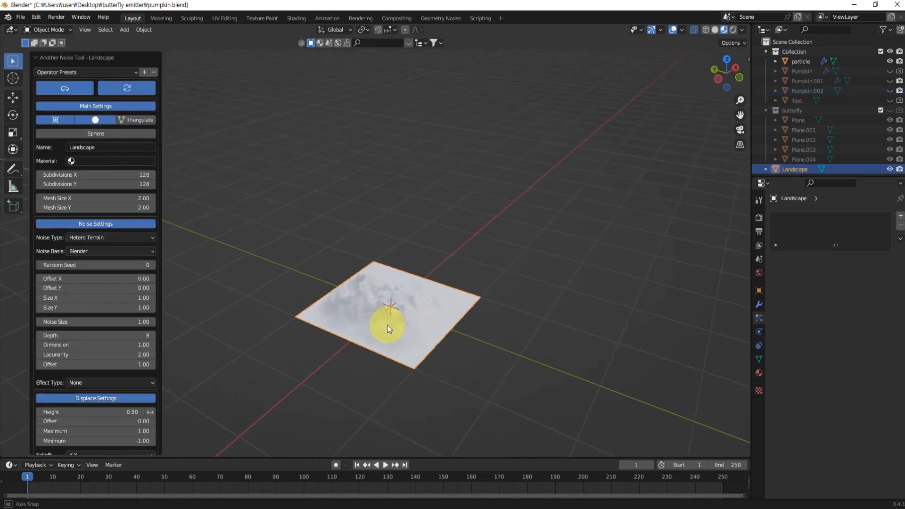
{"action": "scroll", "coordinate": [392, 330], "scroll_direction": "up", "scroll_amount": 4}
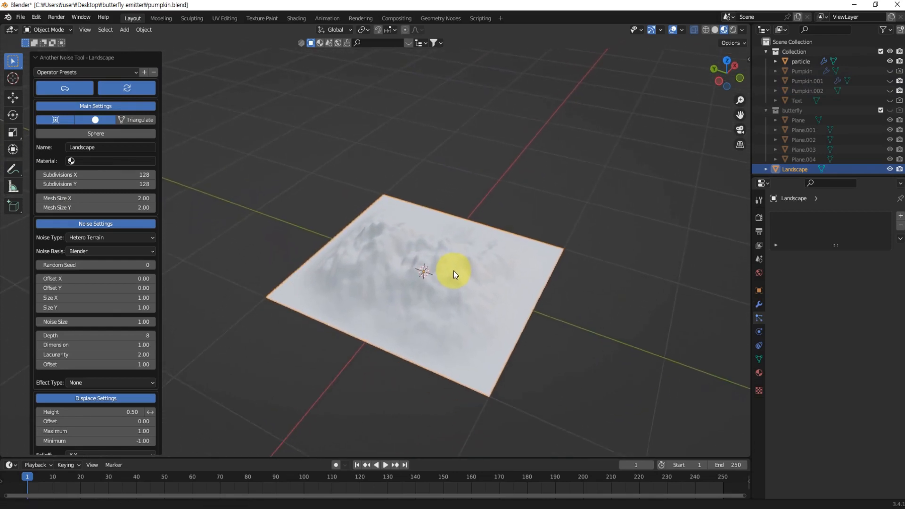
{"action": "middle_click_drag", "start_coordinate": [454, 270], "coordinate": [471, 304]}
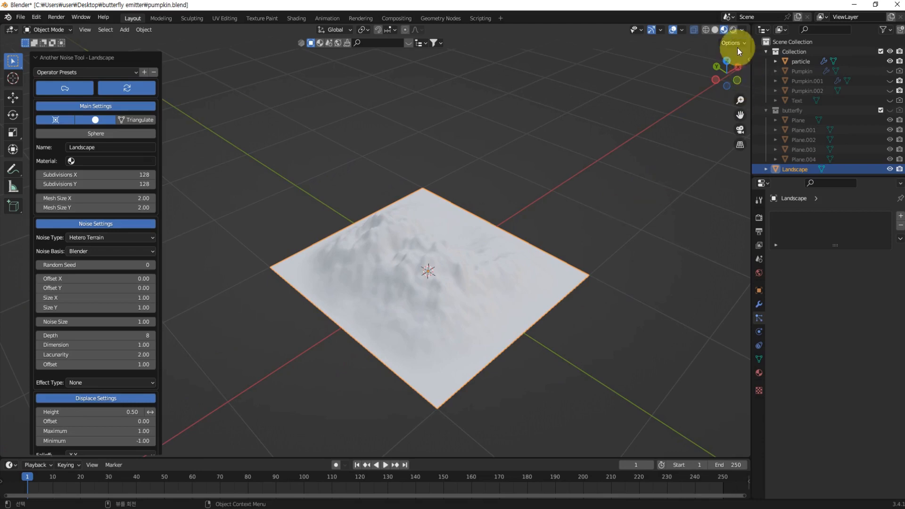
Switch the viewport to solid shading and turn off X-ray to show the landscape's relief
{"action": "left_click", "coordinate": [715, 30]}
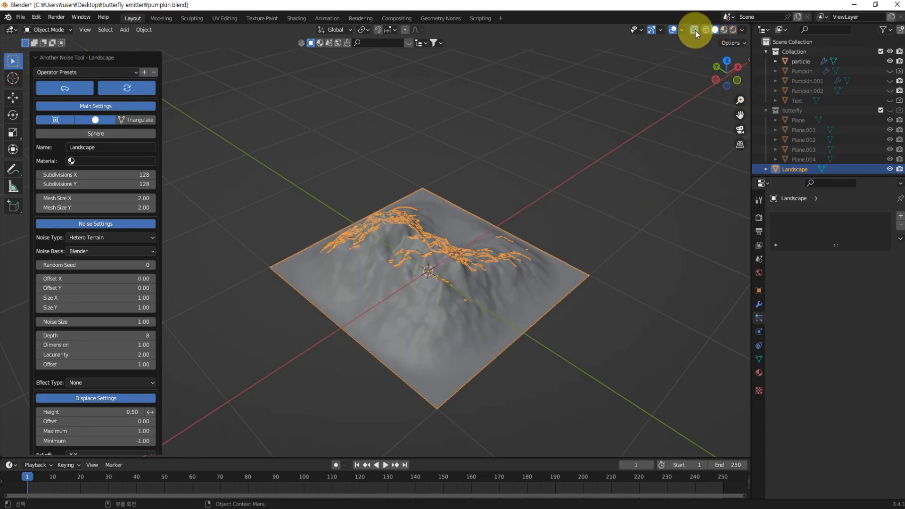
{"action": "left_click", "coordinate": [694, 30]}
{"action": "middle_click_drag", "start_coordinate": [674, 73], "coordinate": [604, 225]}
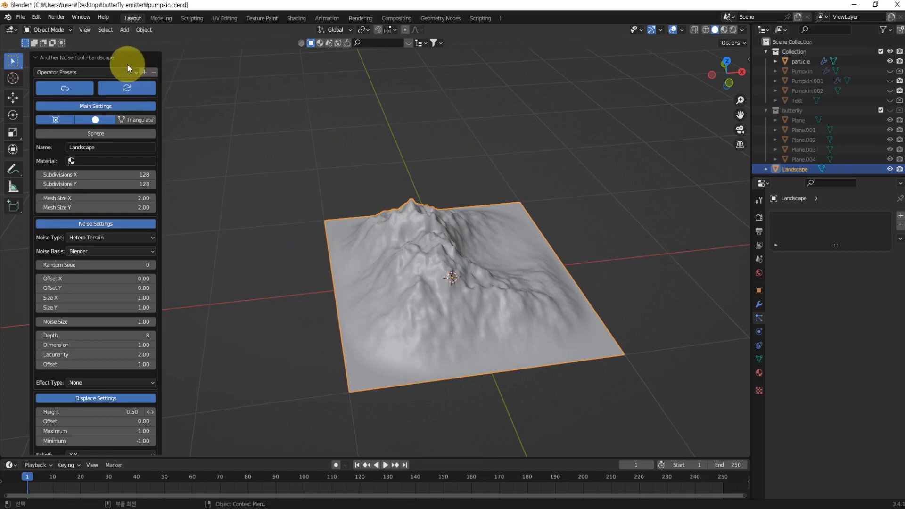
Try the lakes 1 and river operator presets on the landscape
{"action": "left_click", "coordinate": [95, 72]}
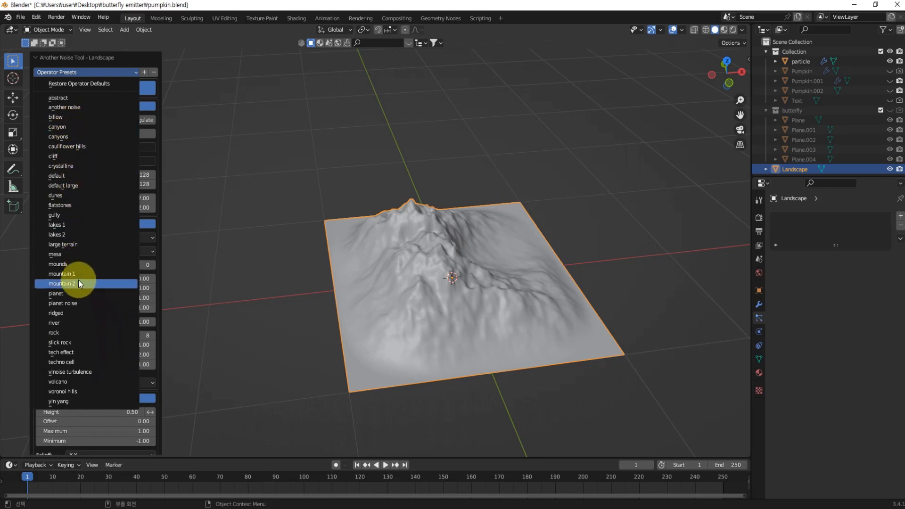
{"action": "left_click", "coordinate": [67, 225]}
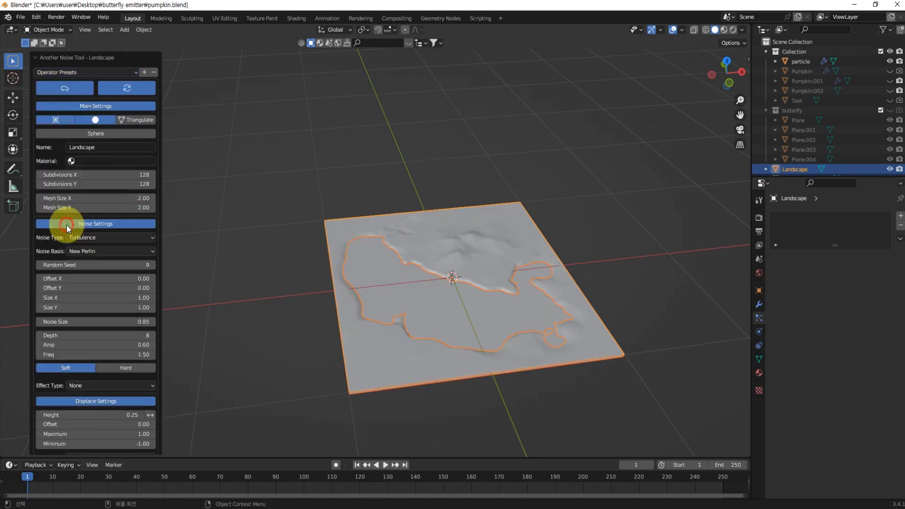
{"action": "middle_click_drag", "start_coordinate": [529, 322], "coordinate": [440, 253]}
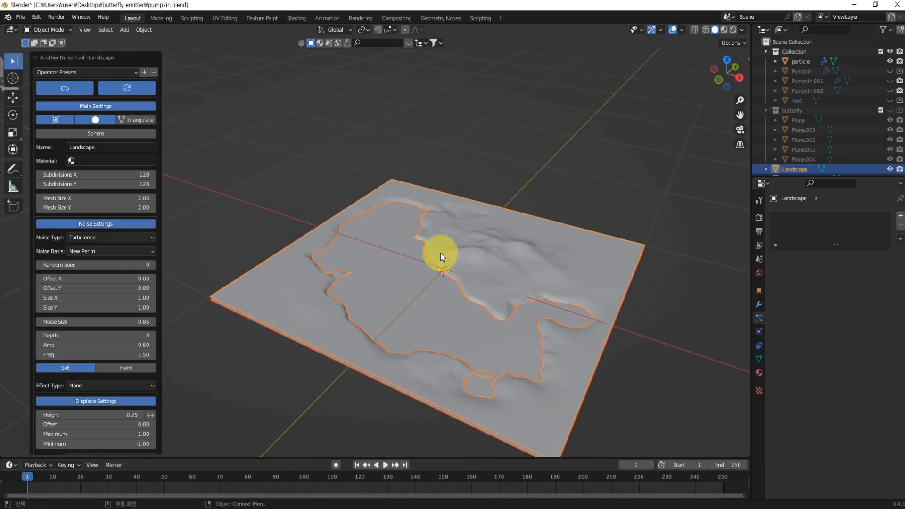
{"action": "left_click", "coordinate": [96, 71]}
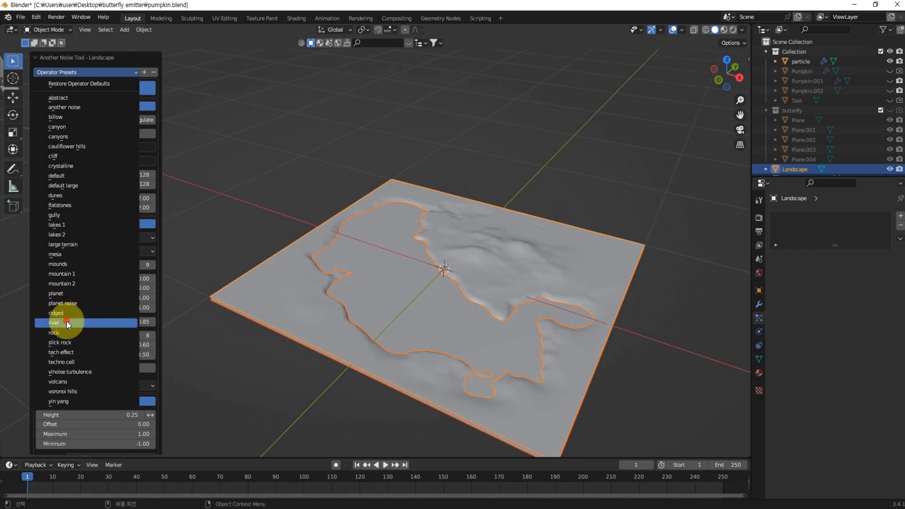
{"action": "left_click", "coordinate": [66, 322]}
{"action": "middle_click_drag", "start_coordinate": [463, 285], "coordinate": [474, 261]}
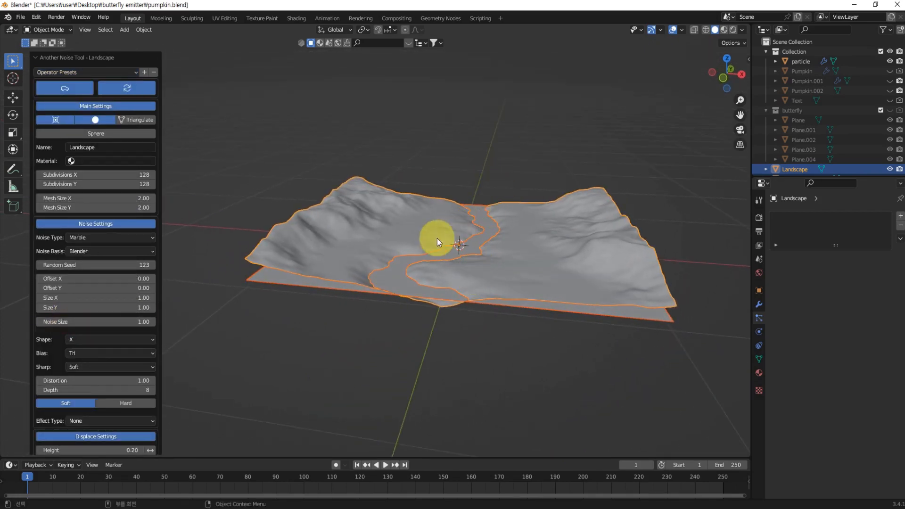
{"action": "middle_click_drag", "start_coordinate": [437, 239], "coordinate": [490, 283]}
Try the canyon operator preset on the landscape and inspect the terrain from several angles
{"action": "left_click", "coordinate": [123, 74]}
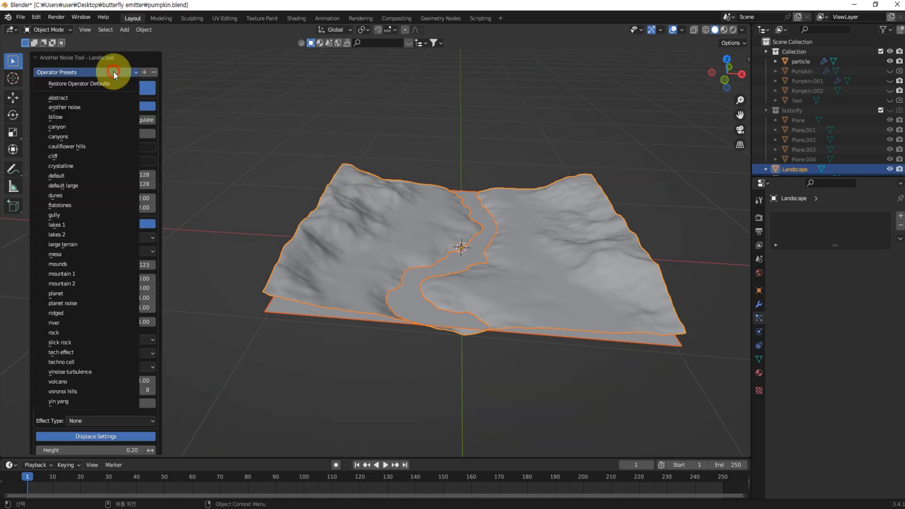
{"action": "left_click", "coordinate": [69, 126]}
{"action": "middle_click_drag", "start_coordinate": [556, 255], "coordinate": [497, 311]}
{"action": "middle_click_drag", "start_coordinate": [405, 267], "coordinate": [531, 248]}
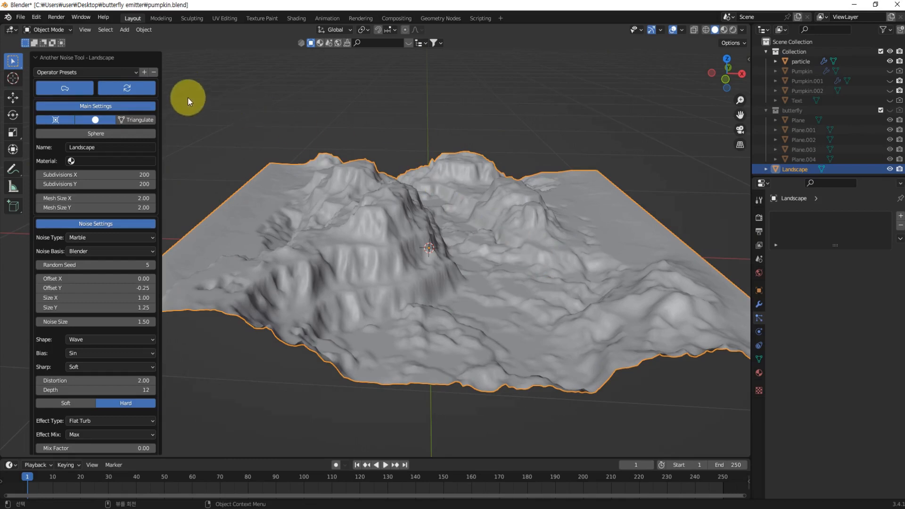
Apply the billow operator preset to the landscape
{"action": "left_click", "coordinate": [110, 70]}
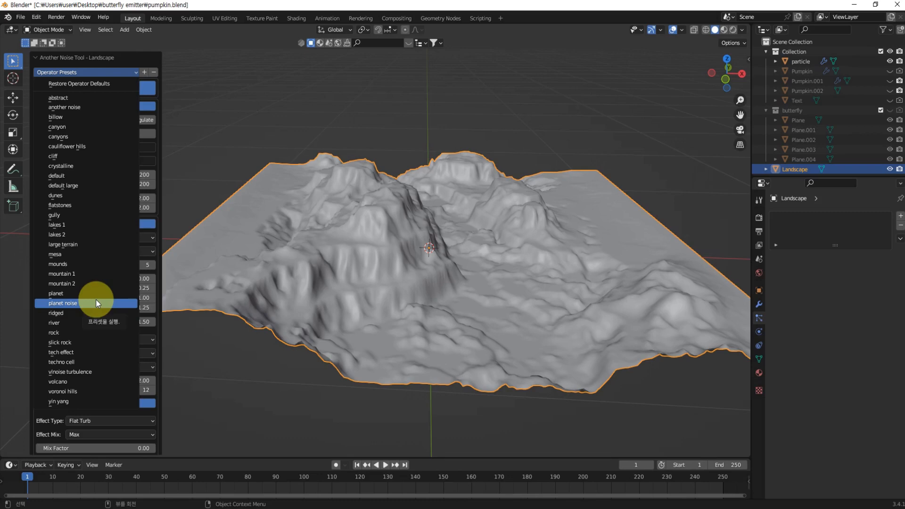
{"action": "left_click", "coordinate": [52, 117]}
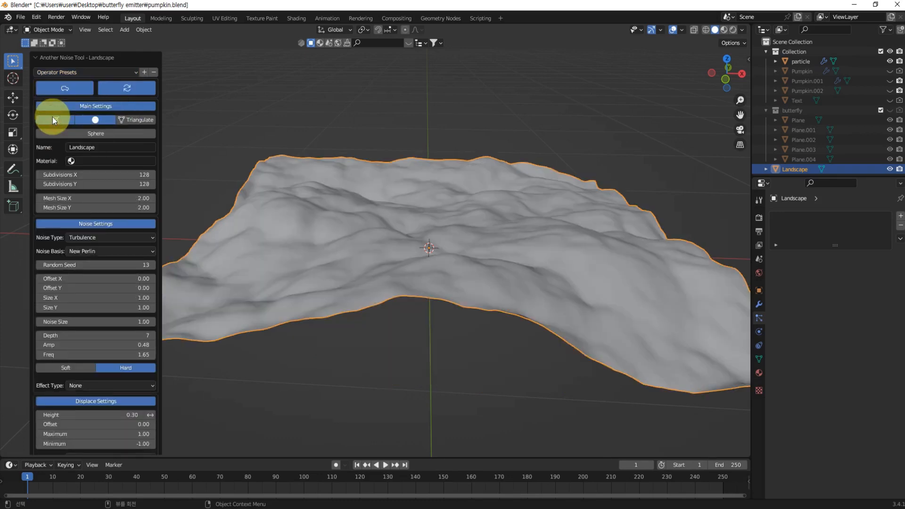
{"action": "middle_click_drag", "start_coordinate": [468, 137], "coordinate": [495, 249]}
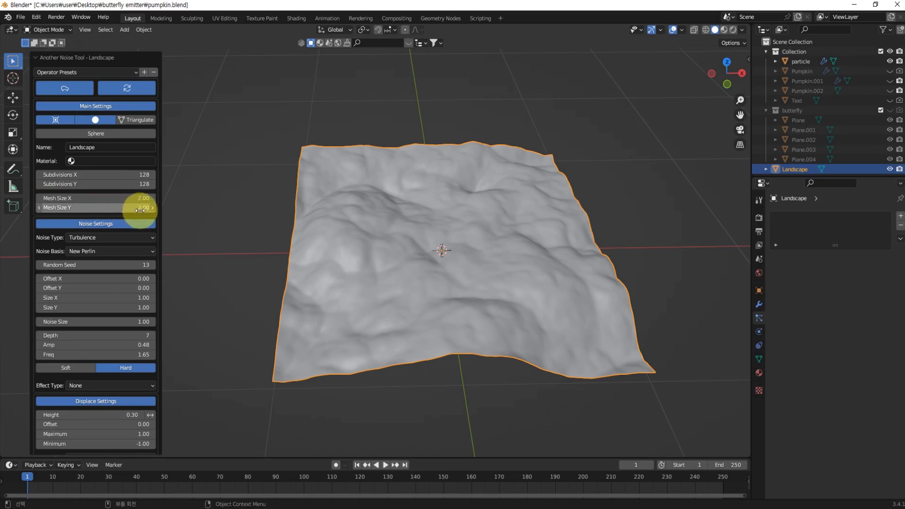
Set the landscape's mesh size to 4 in both X and Y
{"action": "scroll", "coordinate": [327, 239], "scroll_direction": "down", "scroll_amount": 3}
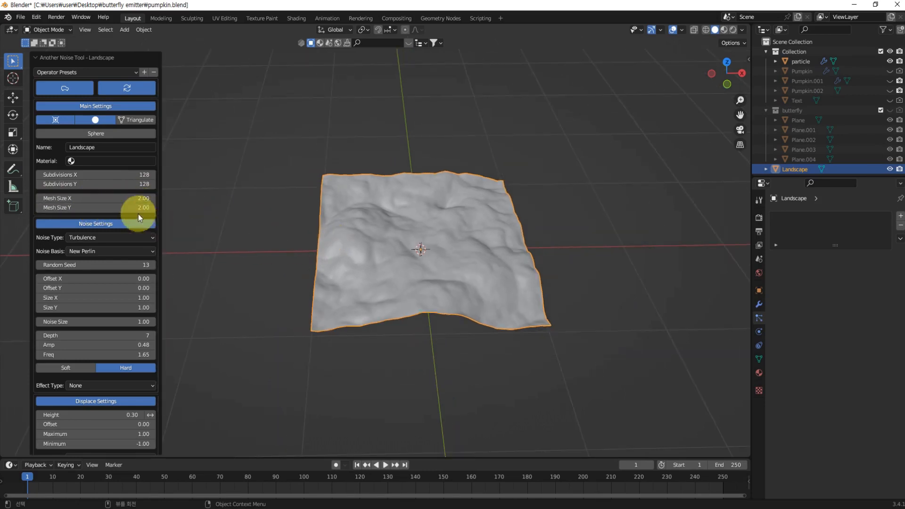
{"action": "left_click_drag", "start_coordinate": [138, 214], "coordinate": [138, 213]}
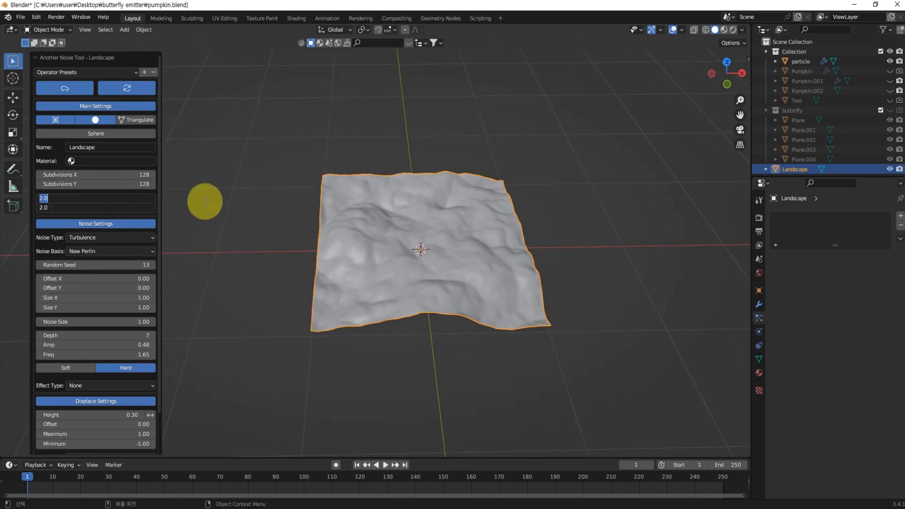
{"action": "type", "text": "4"}
{"action": "key", "text": "Return"}
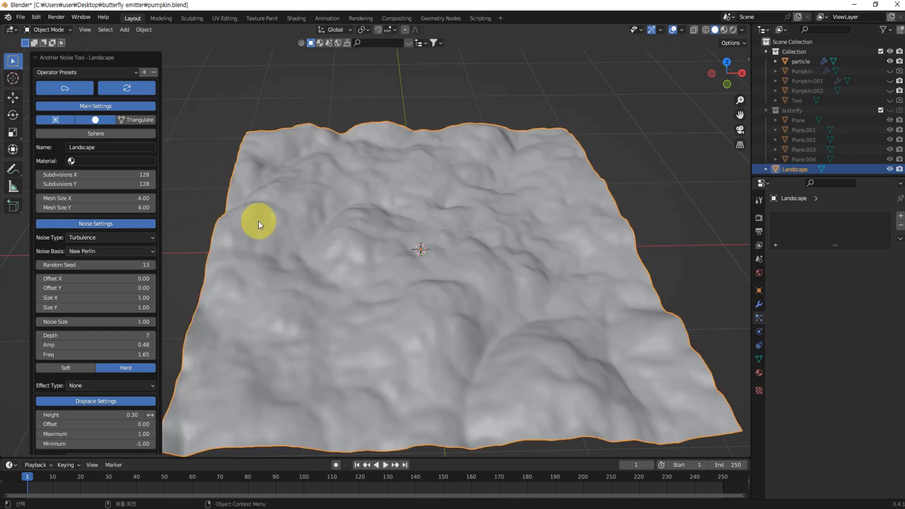
{"action": "middle_click_drag", "start_coordinate": [258, 222], "coordinate": [429, 293]}
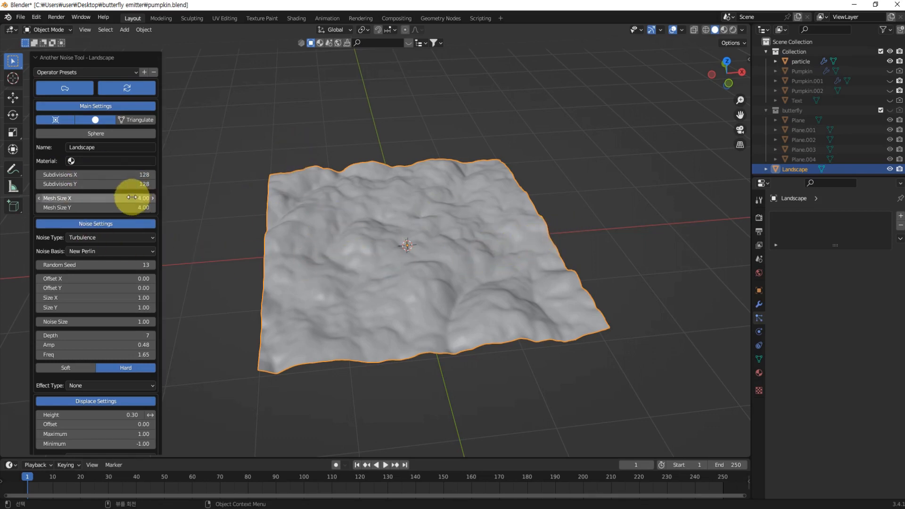
{"action": "middle_click_drag", "start_coordinate": [309, 283], "coordinate": [423, 354]}
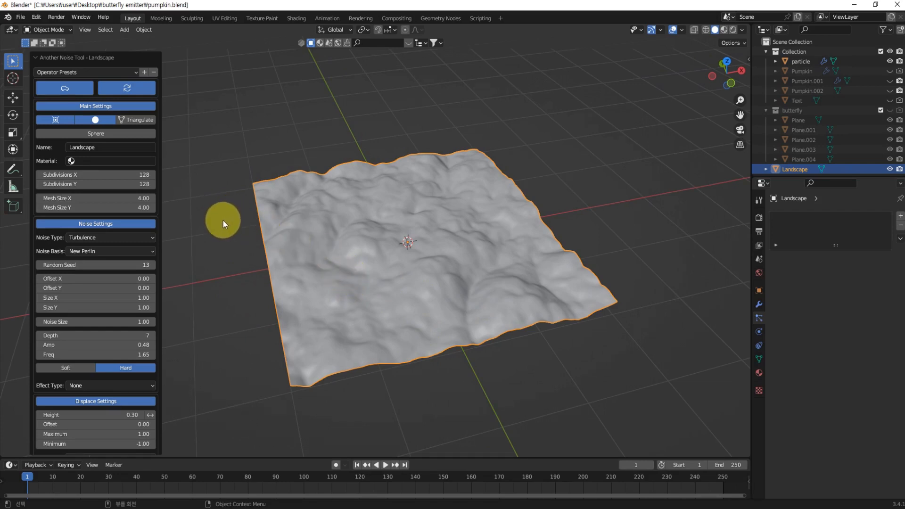
Set the landscape's X and Y subdivisions to 64
{"action": "left_click_drag", "start_coordinate": [134, 175], "coordinate": [135, 186]}
{"action": "type", "text": "6"}
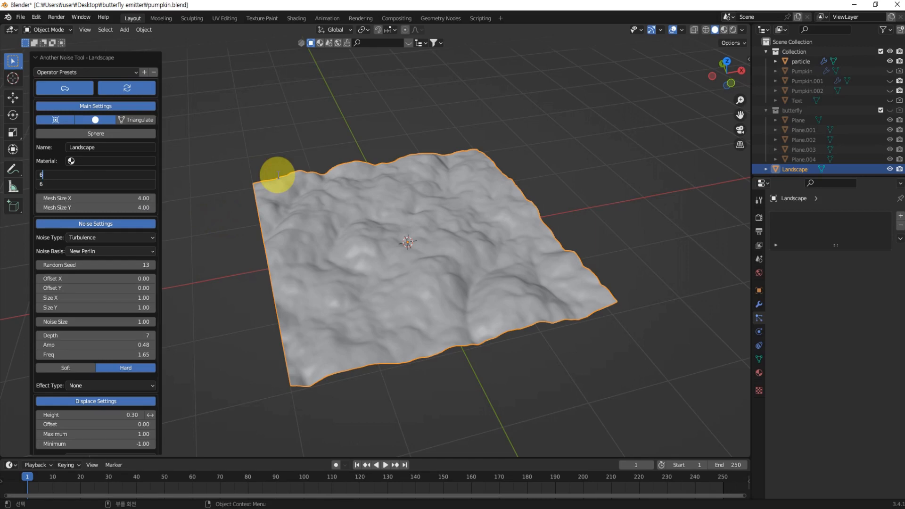
{"action": "type", "text": "4"}
{"action": "key", "text": "Return"}
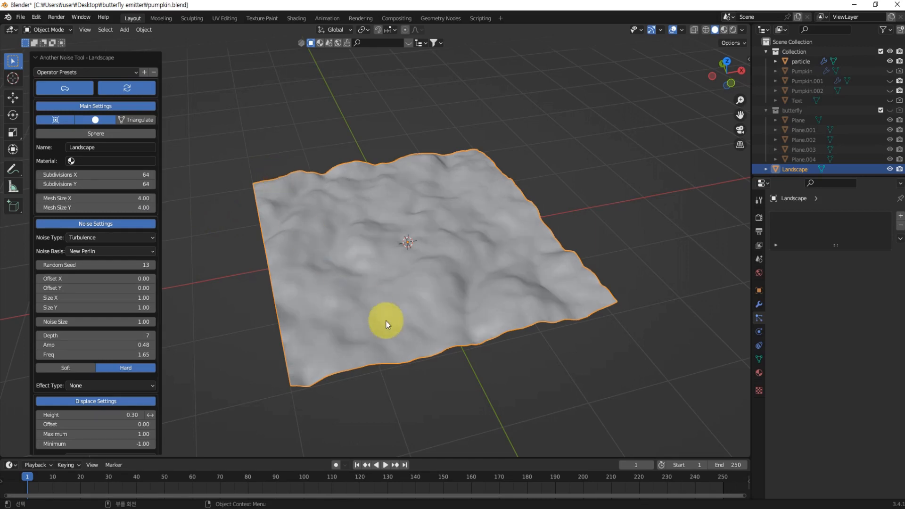
{"action": "middle_click_drag", "start_coordinate": [384, 319], "coordinate": [389, 336]}
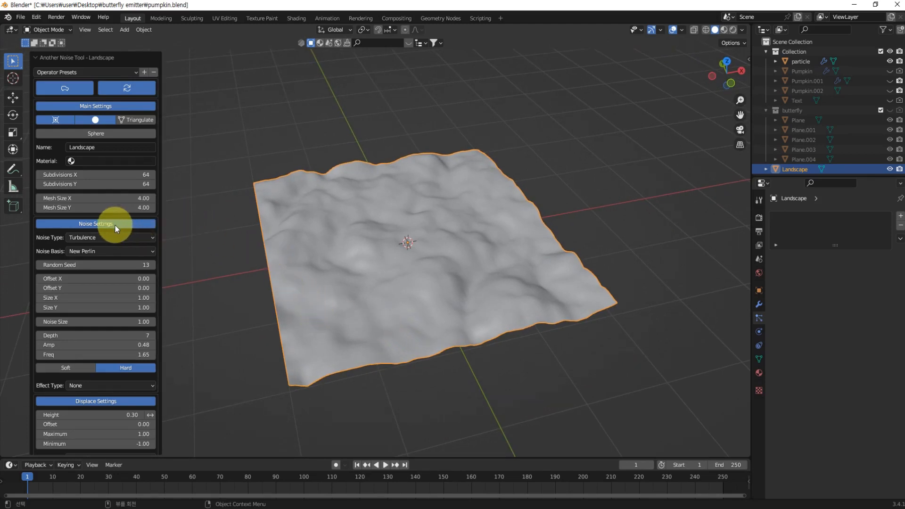
Raise the landscape's displace height to 0.49, and try a negative displace offset before setting it back to 0
{"action": "scroll", "coordinate": [117, 226], "scroll_direction": "down", "scroll_amount": 3}
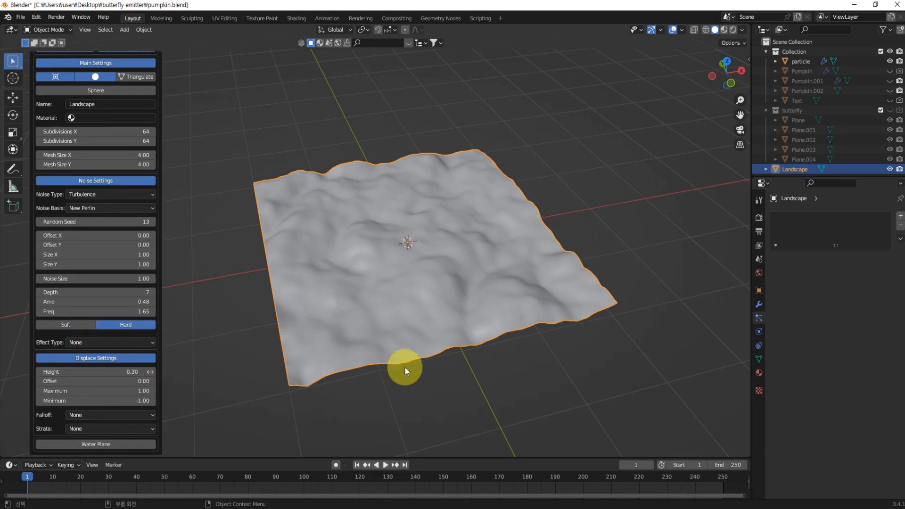
{"action": "scroll", "coordinate": [399, 352], "scroll_direction": "up", "scroll_amount": 3}
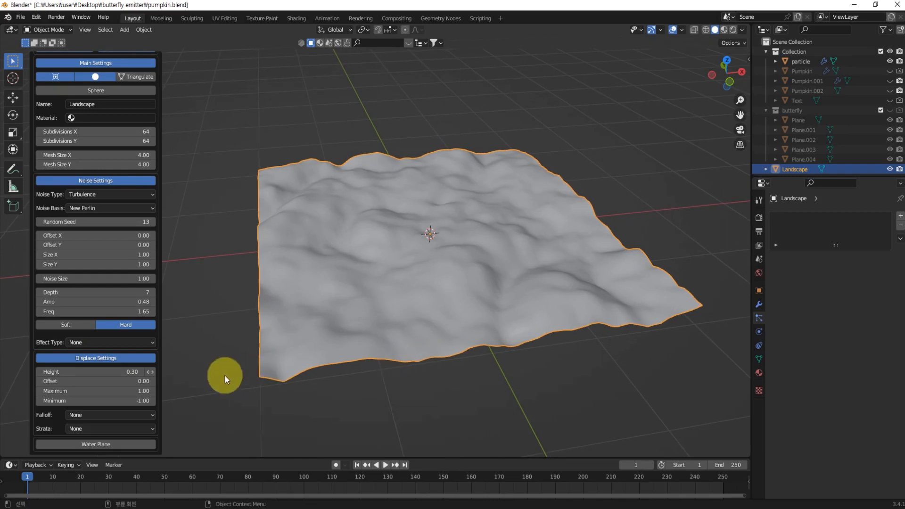
{"action": "left_click_drag", "start_coordinate": [115, 373], "coordinate": [85, 372]}
{"action": "left_click_drag", "start_coordinate": [90, 371], "coordinate": [59, 381]}
{"action": "left_click", "coordinate": [137, 380]}
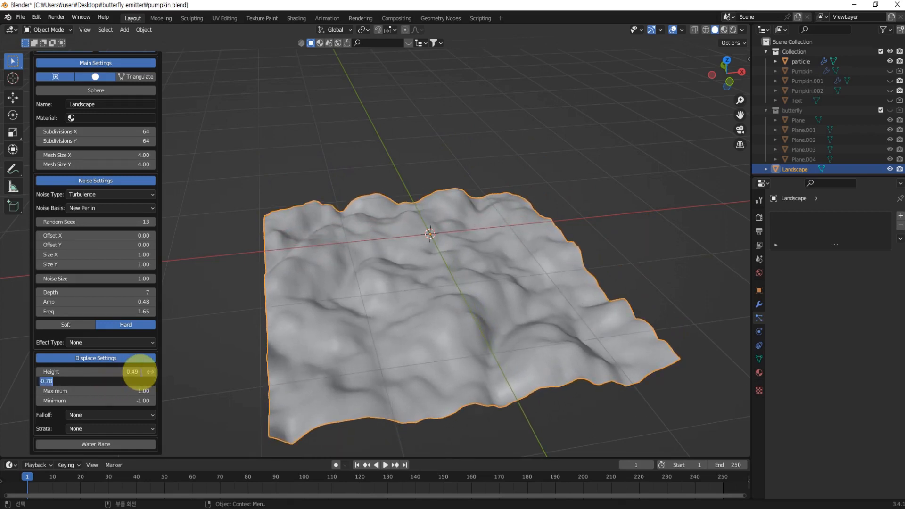
{"action": "type", "text": "0"}
{"action": "key", "text": "Return"}
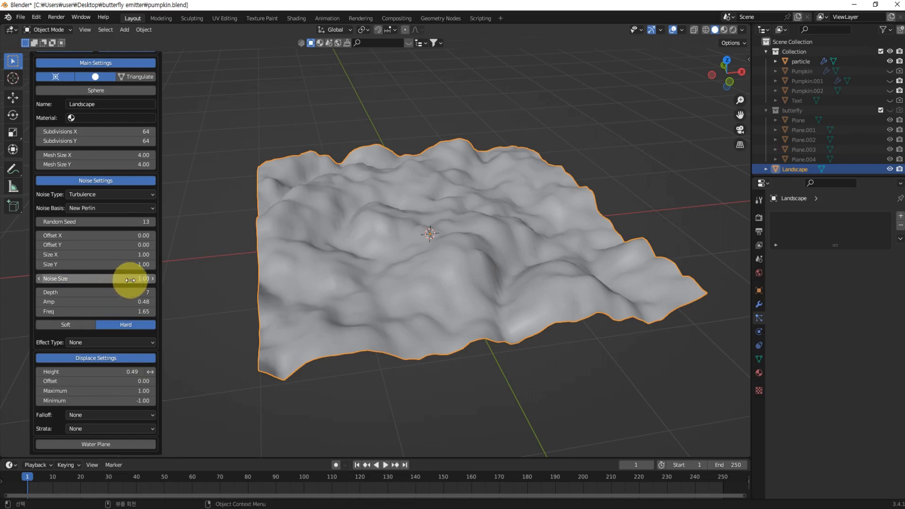
Smooth the landscape with a noise size of 3.73 and raise its displace height to 0.82
{"action": "left_click_drag", "start_coordinate": [130, 280], "coordinate": [77, 282]}
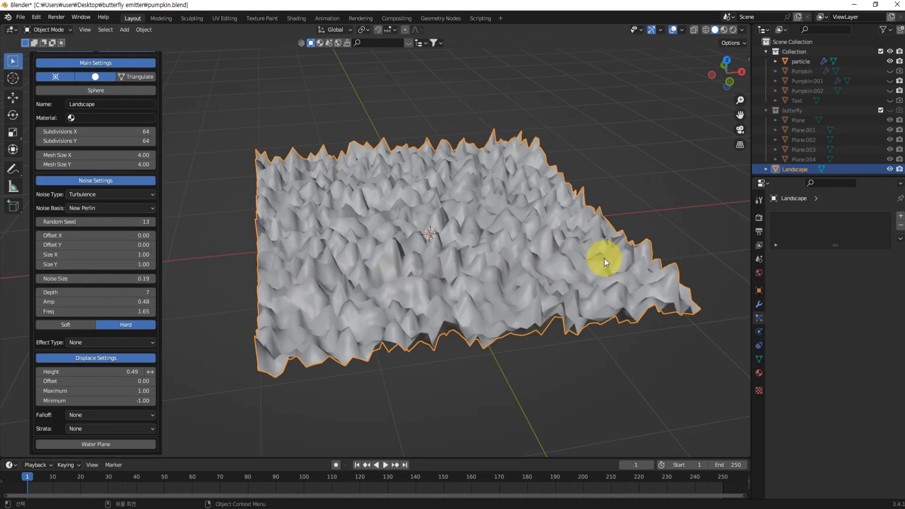
{"action": "left_click_drag", "start_coordinate": [85, 279], "coordinate": [361, 278]}
{"action": "middle_click_drag", "start_coordinate": [386, 279], "coordinate": [438, 265]}
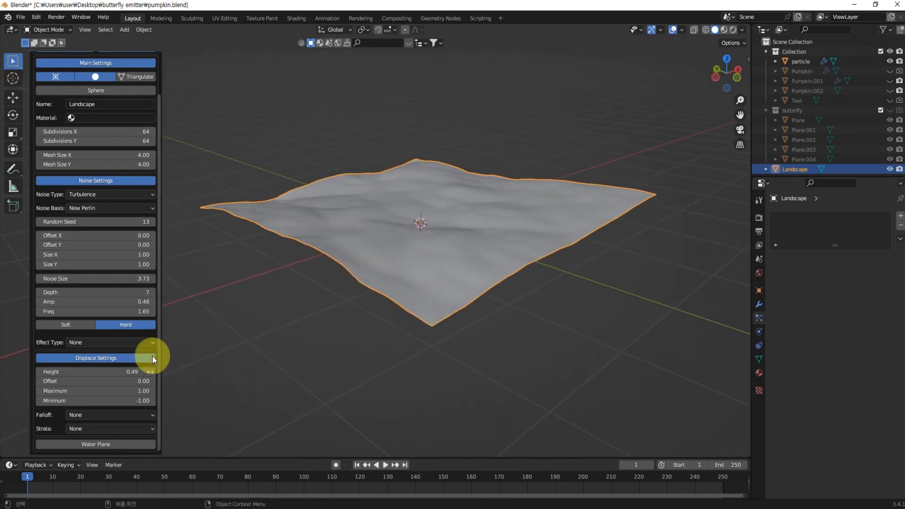
{"action": "left_click_drag", "start_coordinate": [122, 372], "coordinate": [150, 372]}
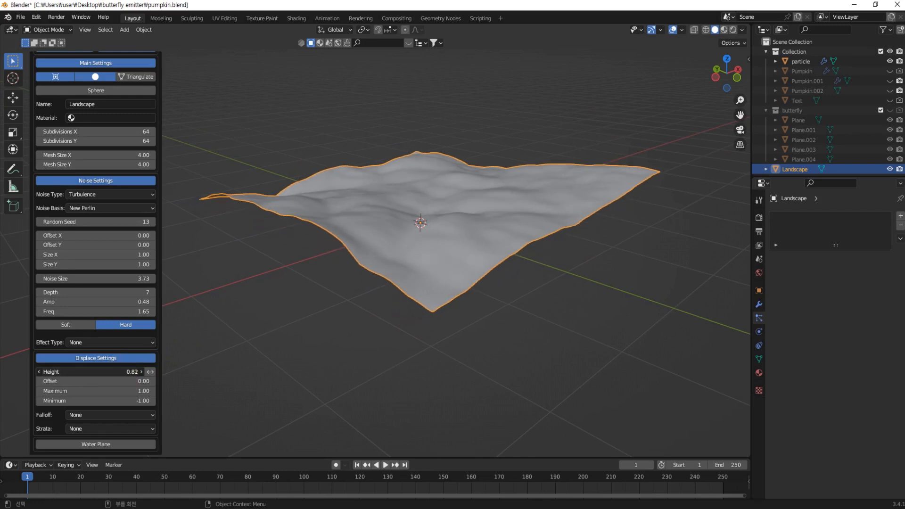
{"action": "middle_click_drag", "start_coordinate": [363, 283], "coordinate": [405, 283]}
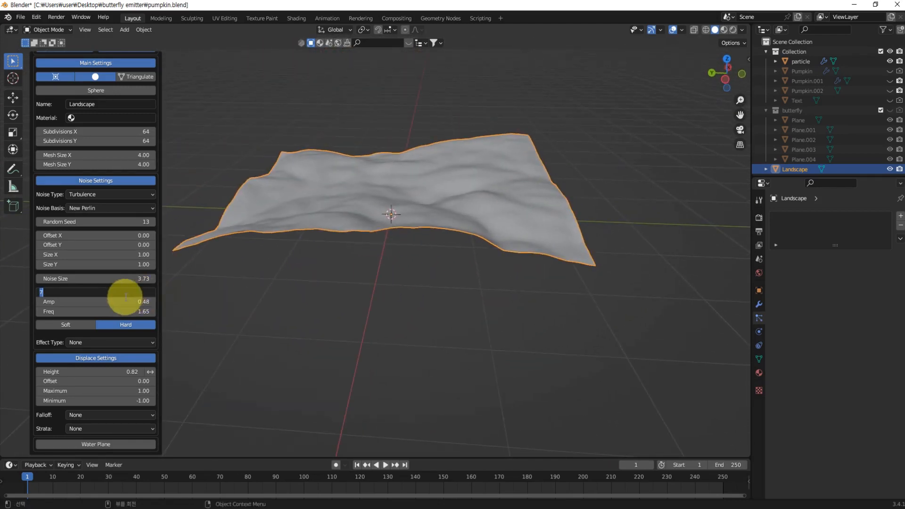
Increase the landscape's noise size further and deselect the landscape
{"action": "left_click_drag", "start_coordinate": [100, 278], "coordinate": [139, 277]}
{"action": "middle_click_drag", "start_coordinate": [304, 293], "coordinate": [336, 265]}
{"action": "left_click", "coordinate": [406, 372]}
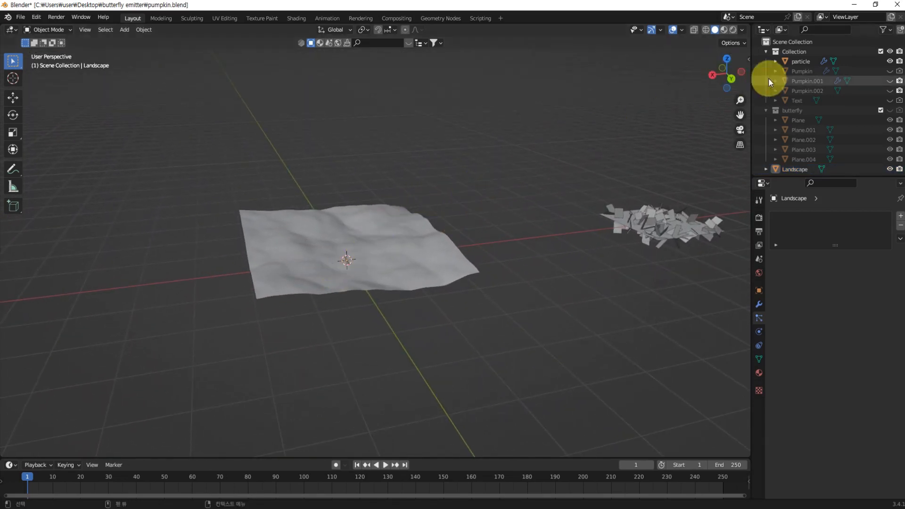
Unhide the carved pumpkin body Pumpkin.001 and its stem Pumpkin.002 in the viewport
{"action": "left_click", "coordinate": [890, 81]}
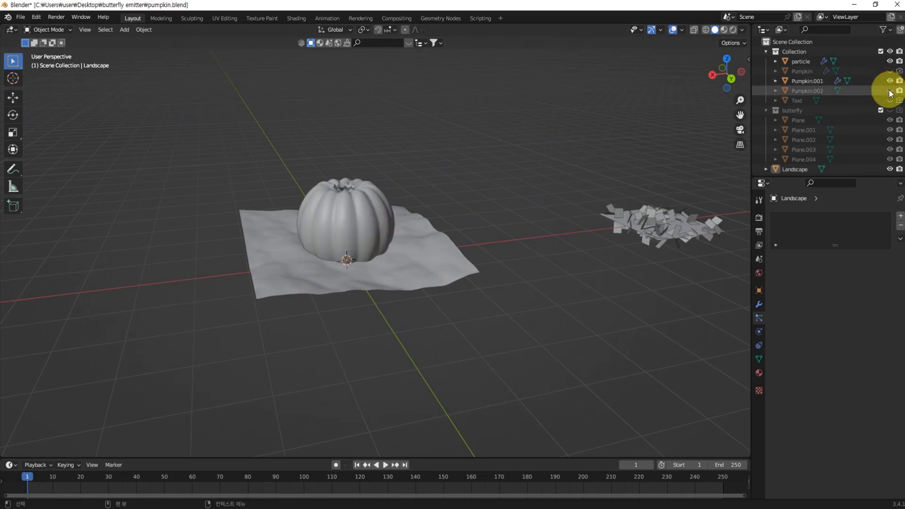
{"action": "left_click", "coordinate": [890, 91]}
{"action": "middle_click_drag", "start_coordinate": [607, 232], "coordinate": [288, 277]}
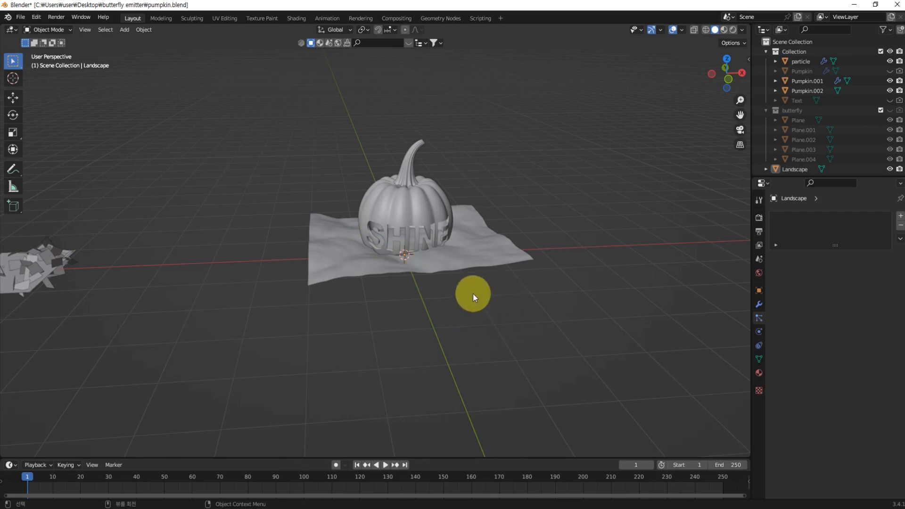
Add a camera and align it to a low, close view of the carved front of the pumpkin
{"action": "key", "text": "shift+a"}
{"action": "mouse_move", "coordinate": [499, 310]}
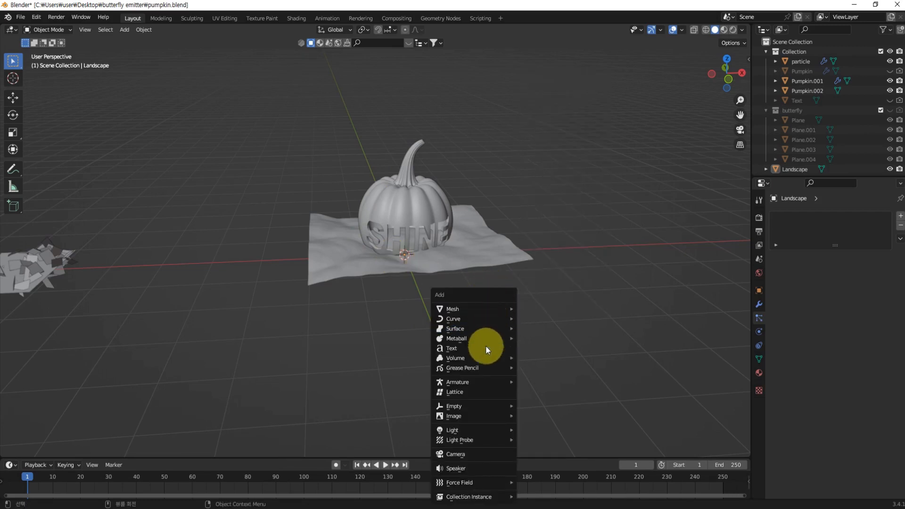
{"action": "left_click", "coordinate": [467, 455]}
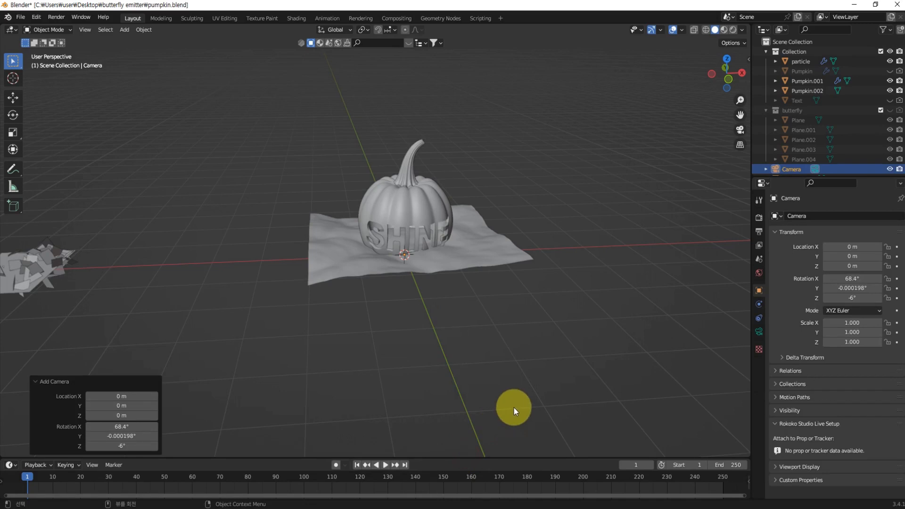
{"action": "middle_click_drag", "start_coordinate": [491, 349], "coordinate": [387, 314]}
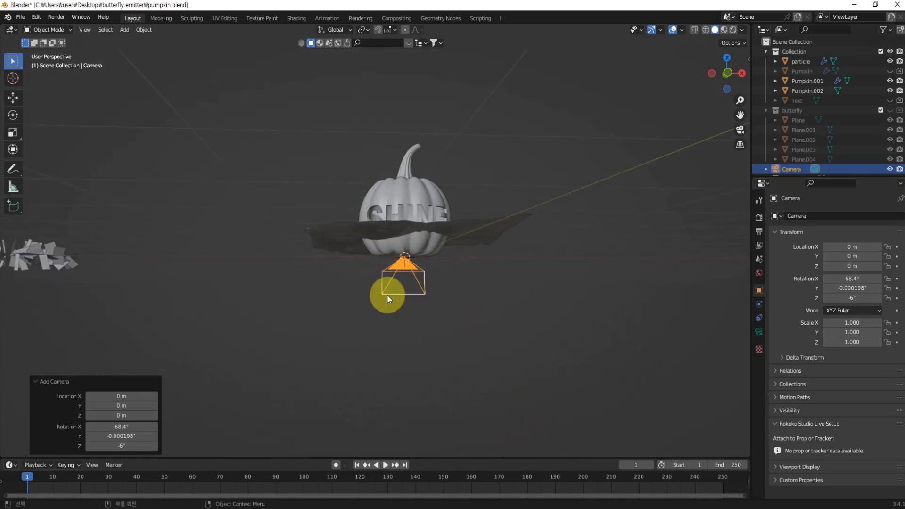
{"action": "middle_click_drag", "start_coordinate": [416, 266], "coordinate": [477, 330]}
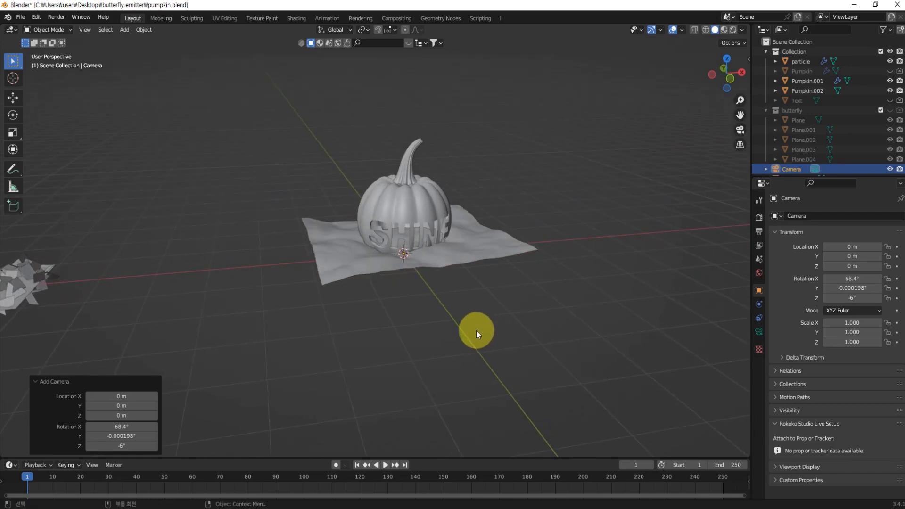
{"action": "left_click", "coordinate": [464, 296]}
{"action": "mouse_move", "coordinate": [464, 296]}
{"action": "middle_mouse_down"}
{"action": "mouse_move", "coordinate": [477, 288]}
{"action": "mouse_move", "coordinate": [433, 330]}
{"action": "mouse_move", "coordinate": [446, 307]}
{"action": "mouse_move", "coordinate": [465, 313]}
{"action": "middle_mouse_up"}
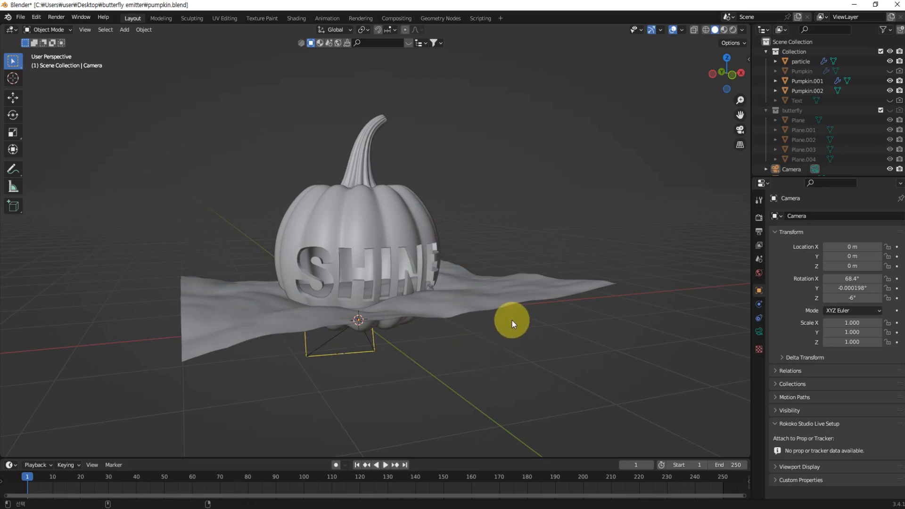
{"action": "key", "text": "ctrl+alt+KP_0"}
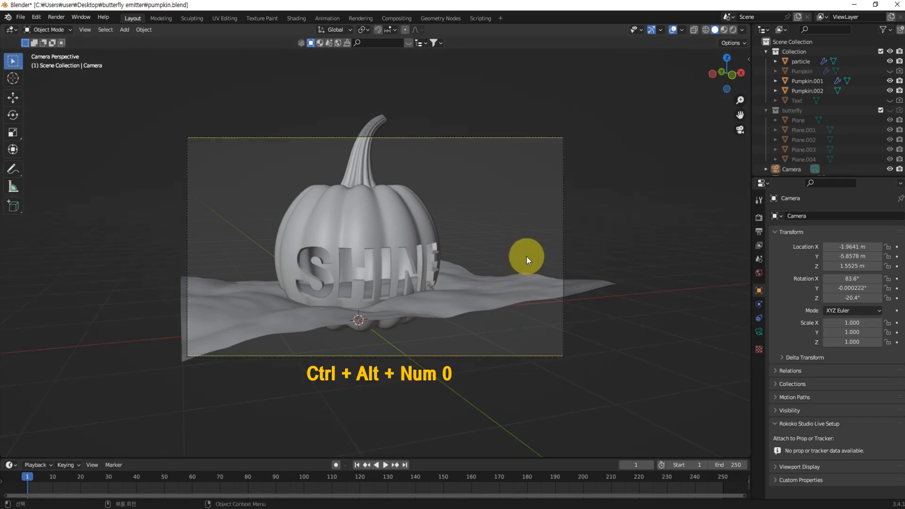
Lock the camera to the view and reframe it from farther back, with the pumpkin in the lower-left part of the camera frame
{"action": "middle_click_drag", "start_coordinate": [527, 257], "coordinate": [508, 256]}
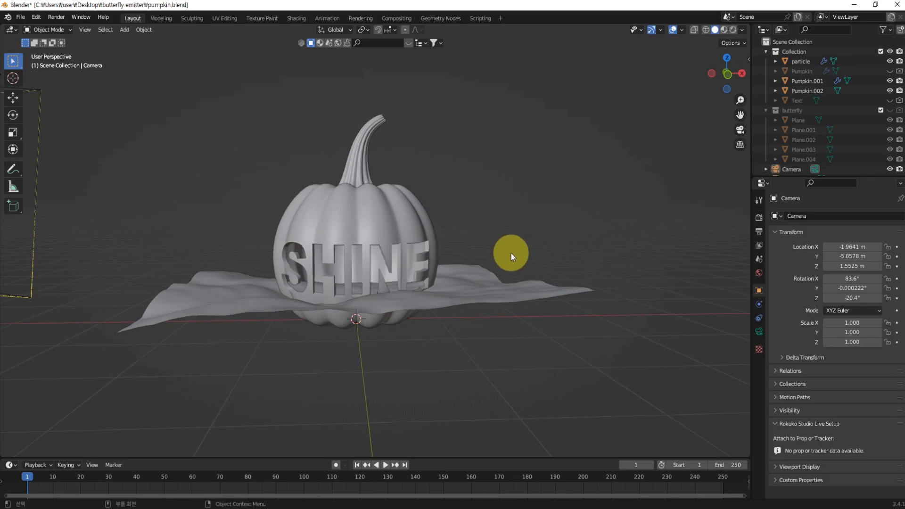
{"action": "key", "text": "n"}
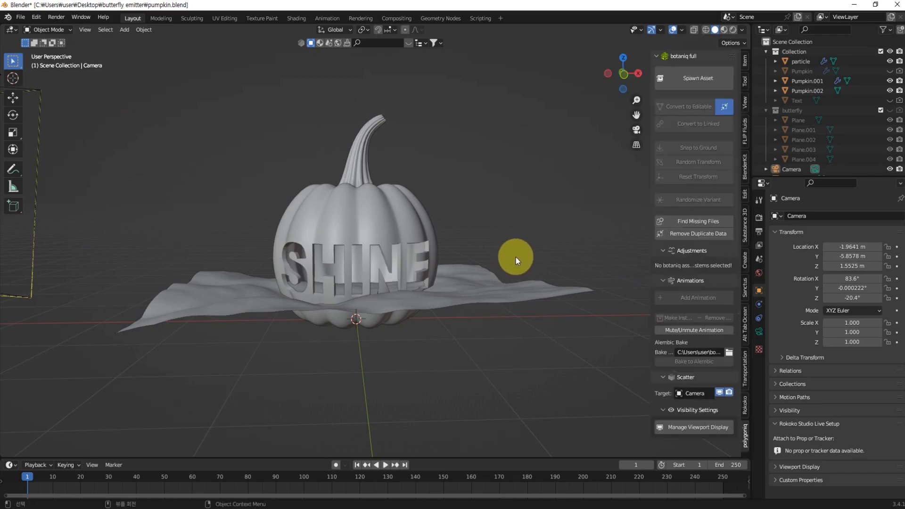
{"action": "left_click", "coordinate": [746, 105]}
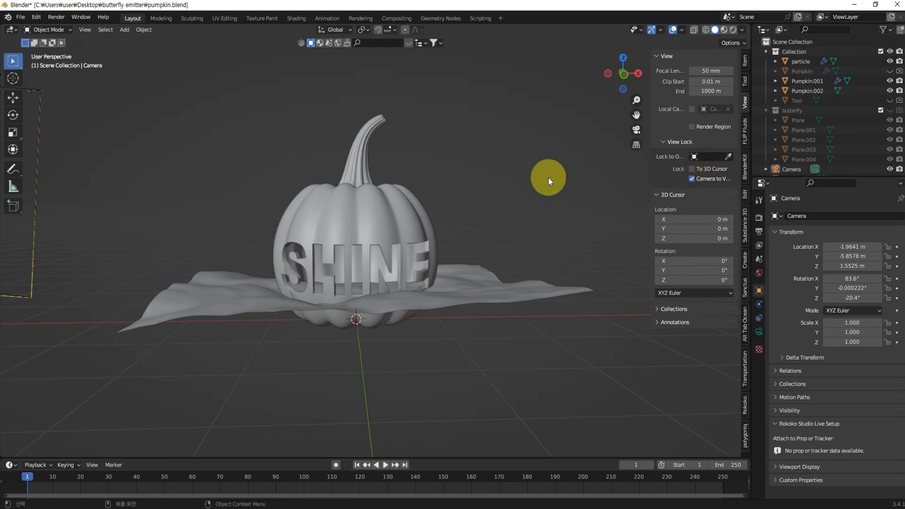
{"action": "key", "text": "KP_0"}
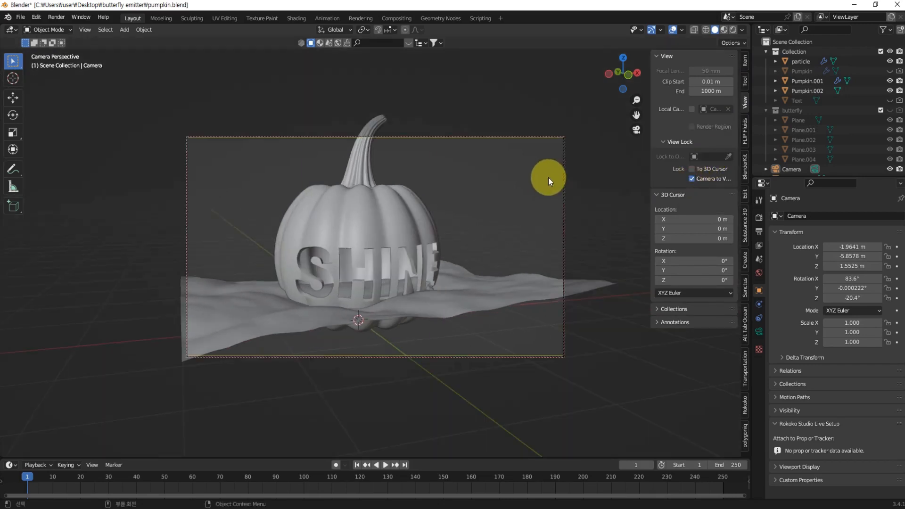
{"action": "middle_click_drag", "start_coordinate": [471, 234], "coordinate": [422, 300]}
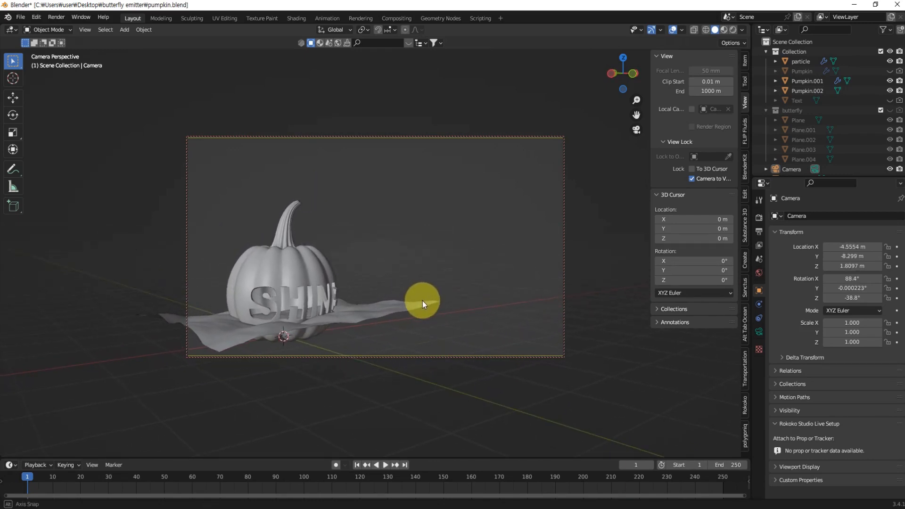
Scale the landscape up to about 1.85 times its size and lower it about 0.56 m along Z
{"action": "left_click", "coordinate": [382, 307]}
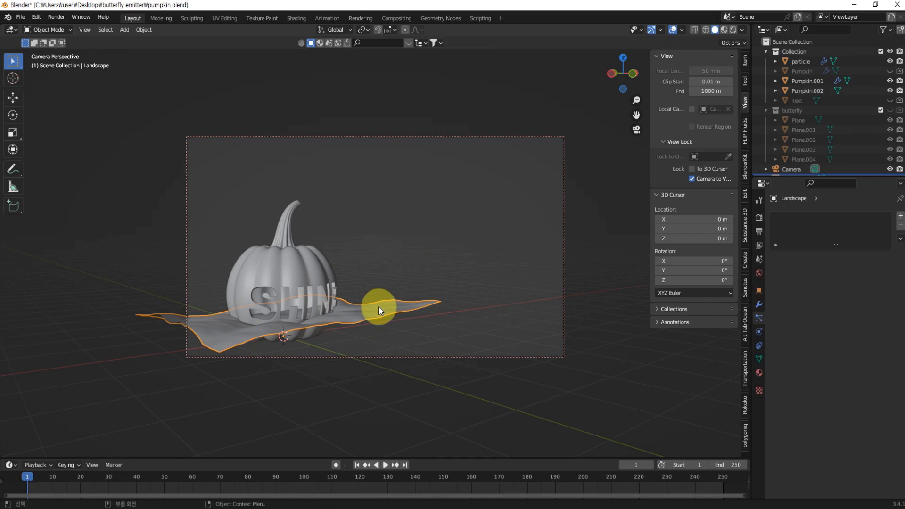
{"action": "key", "text": "s"}
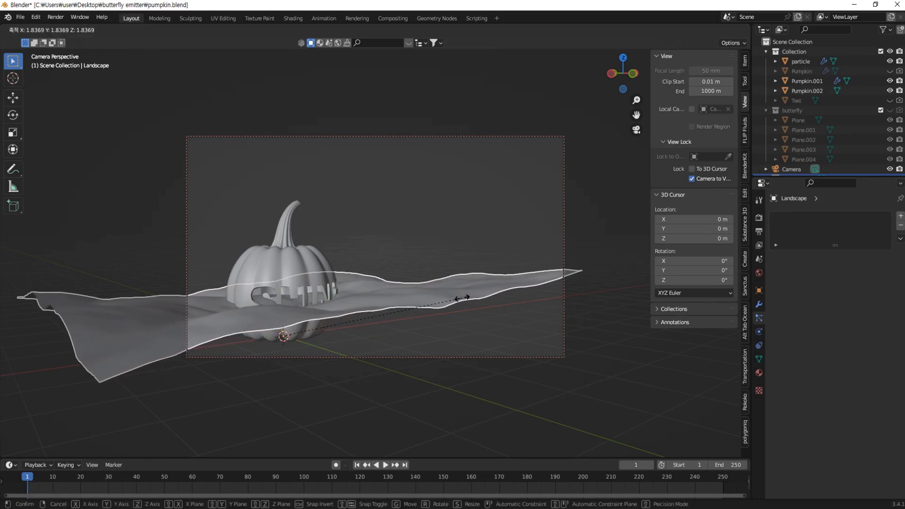
{"action": "left_click", "coordinate": [471, 297]}
{"action": "key", "text": "g"}
{"action": "key", "text": "z"}
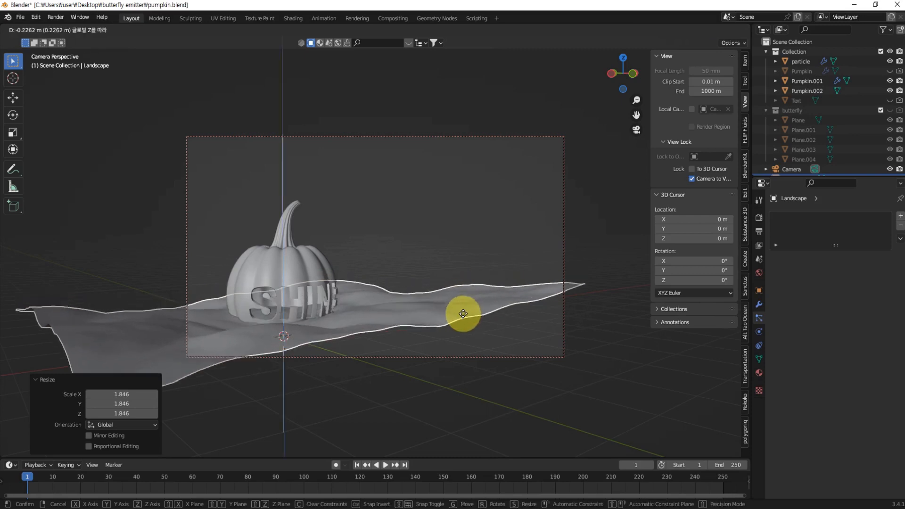
{"action": "left_click", "coordinate": [463, 325]}
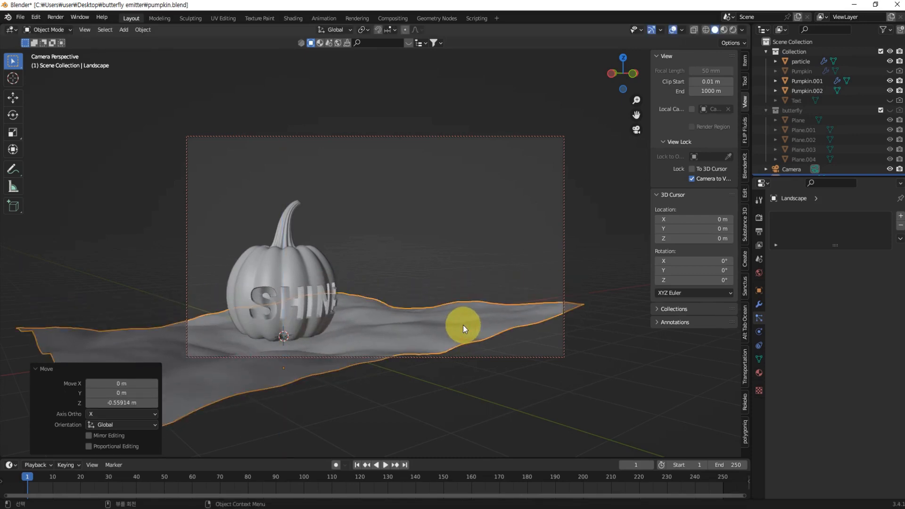
Move the landscape about 0.97 m in X and -0.78 m in Y, and rotate it about 7.5° around the Y axis
{"action": "key", "text": "g"}
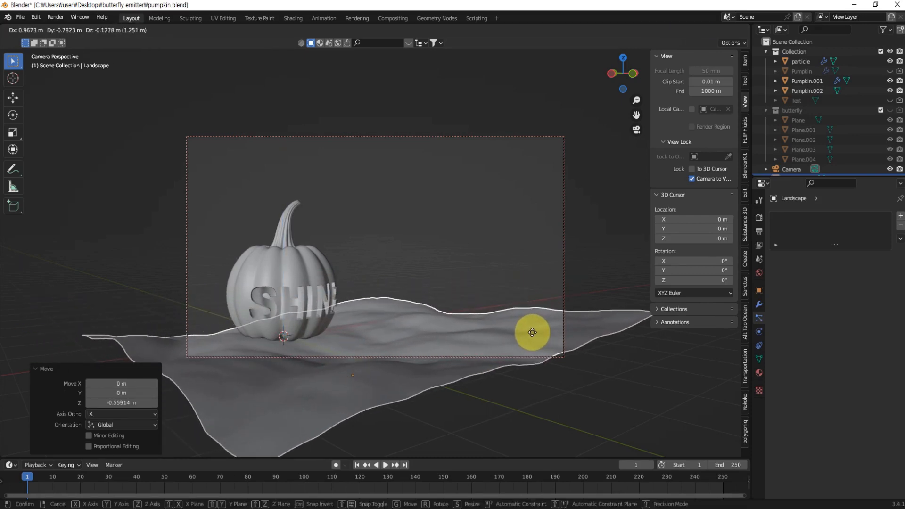
{"action": "left_click", "coordinate": [533, 332]}
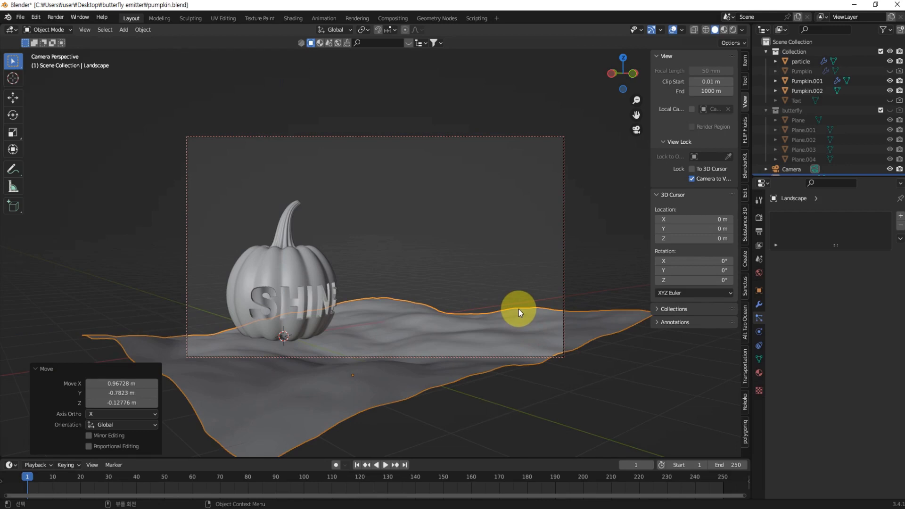
{"action": "key", "text": "r"}
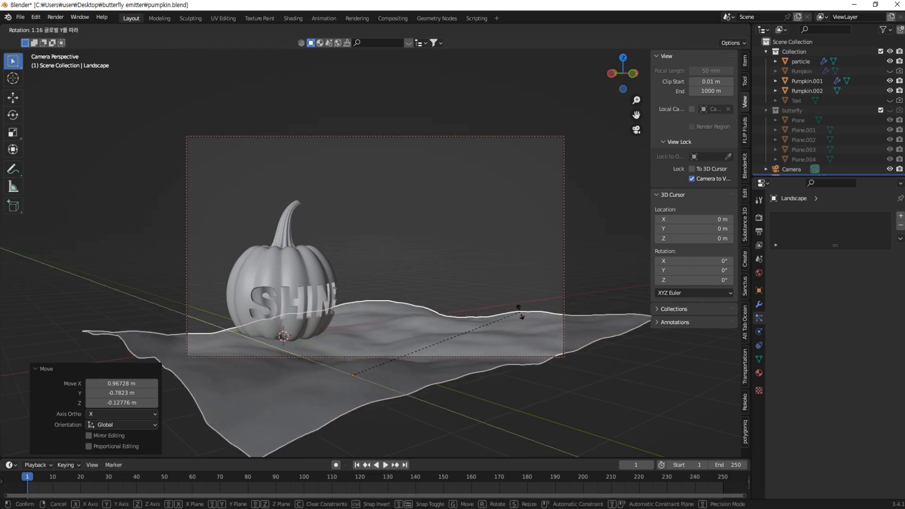
{"action": "key", "text": "y"}
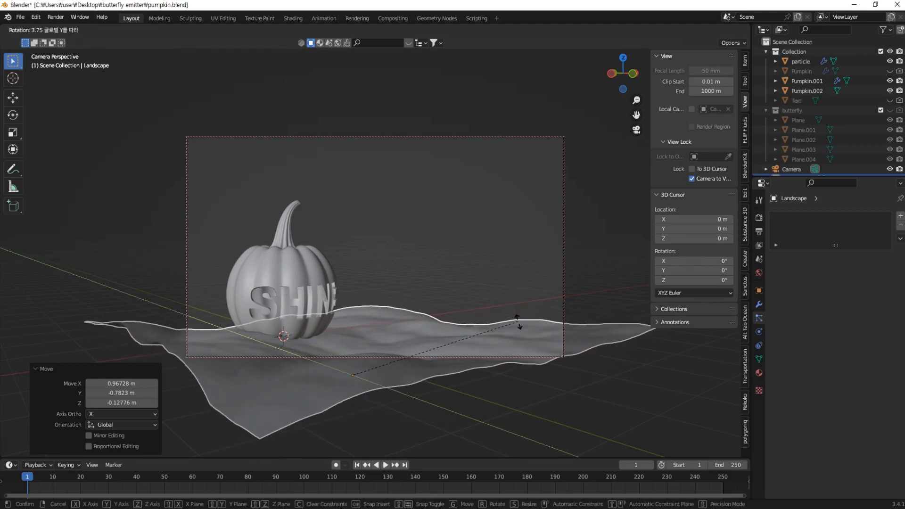
{"action": "left_click", "coordinate": [522, 334]}
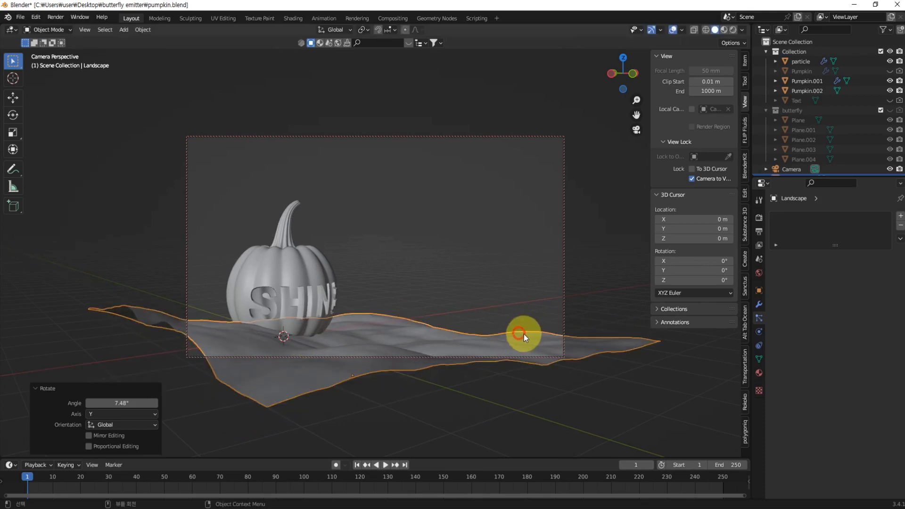
Lower the landscape about 0.24 m along Z to just beneath the pumpkin's base, and deselect it
{"action": "key", "text": "g"}
{"action": "key", "text": "z"}
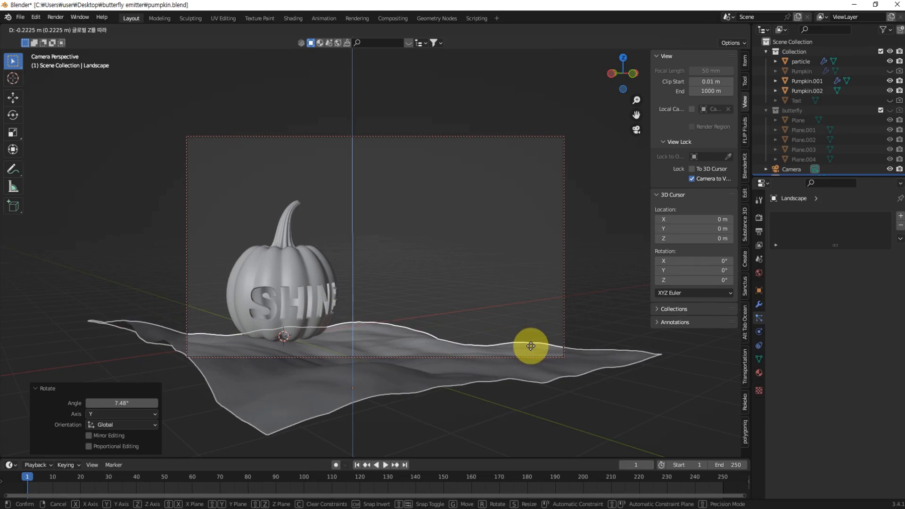
{"action": "left_click", "coordinate": [531, 347]}
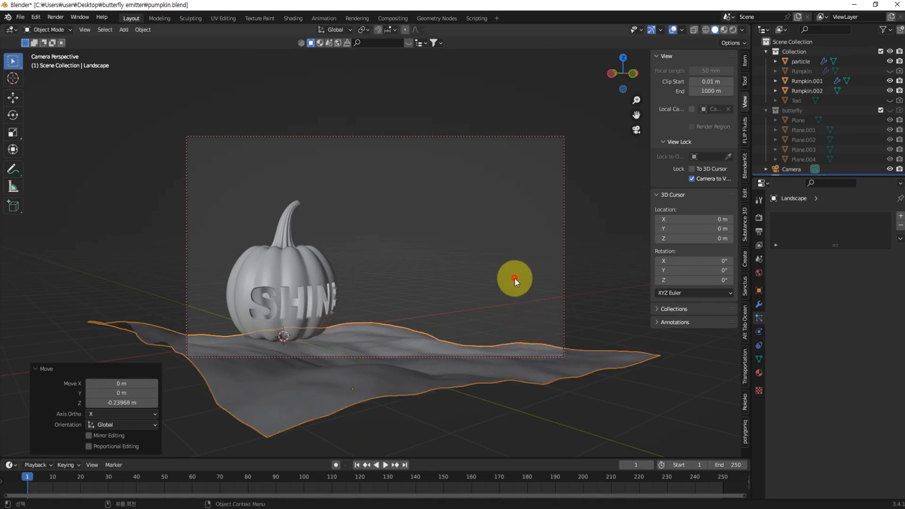
{"action": "left_click", "coordinate": [517, 279]}
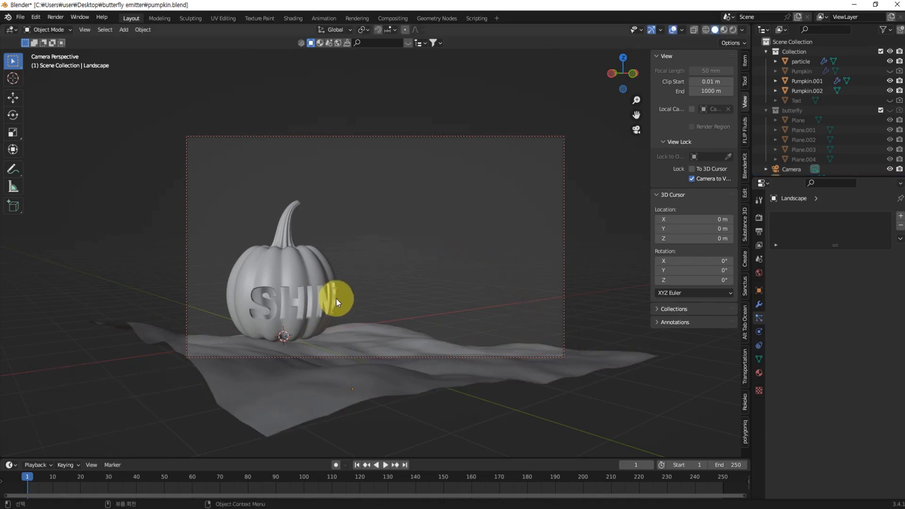
{"action": "left_click", "coordinate": [296, 266]}
{"action": "left_click_drag", "start_coordinate": [391, 255], "coordinate": [291, 217]}
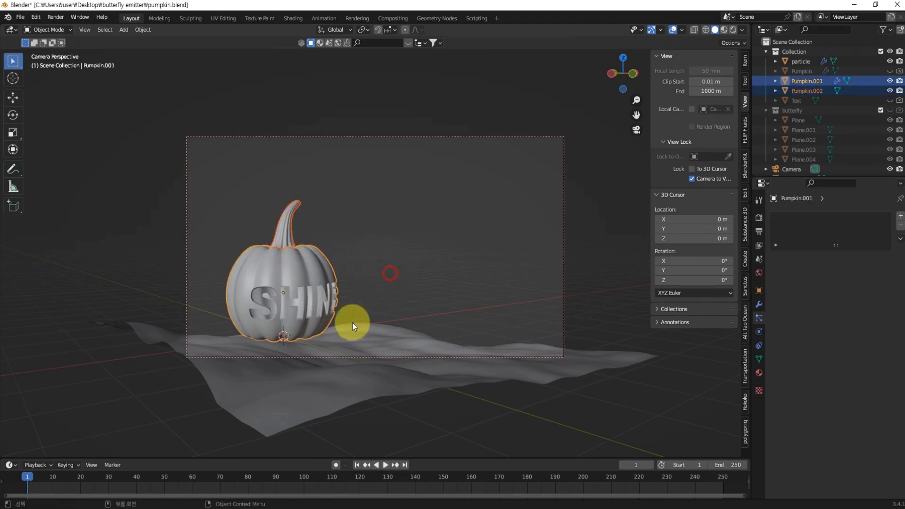
{"action": "left_click", "coordinate": [401, 250]}
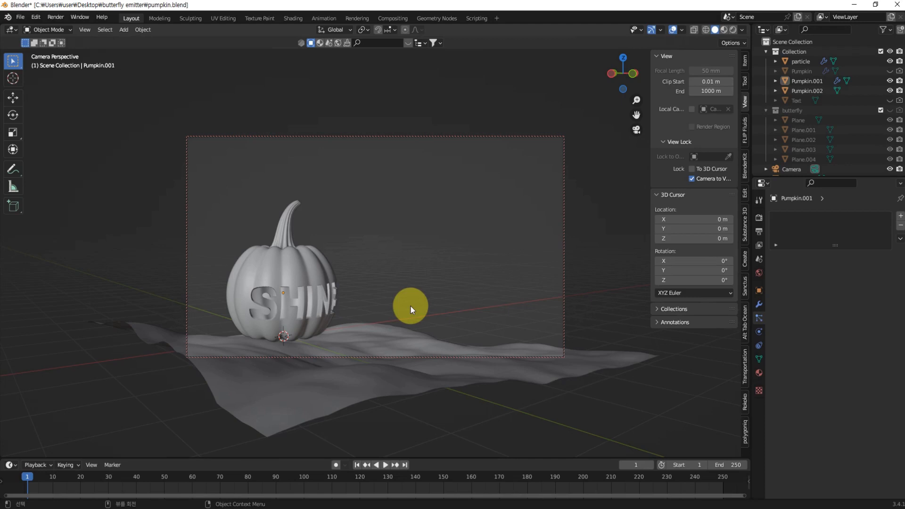
{"action": "mouse_move", "coordinate": [409, 309]}
{"action": "middle_mouse_down"}
{"action": "mouse_move", "coordinate": [377, 222]}
{"action": "mouse_move", "coordinate": [400, 304]}
{"action": "mouse_move", "coordinate": [447, 281]}
{"action": "mouse_move", "coordinate": [462, 284]}
{"action": "mouse_move", "coordinate": [385, 304]}
{"action": "mouse_move", "coordinate": [449, 313]}
{"action": "mouse_move", "coordinate": [460, 301]}
{"action": "mouse_move", "coordinate": [426, 308]}
{"action": "middle_mouse_up"}
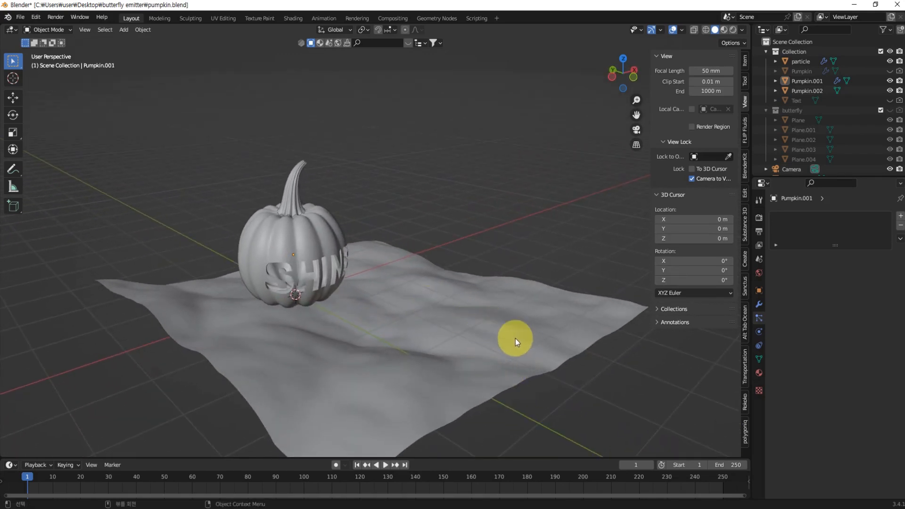
{"action": "left_click", "coordinate": [516, 339]}
{"action": "middle_click_drag", "start_coordinate": [449, 348], "coordinate": [442, 313]}
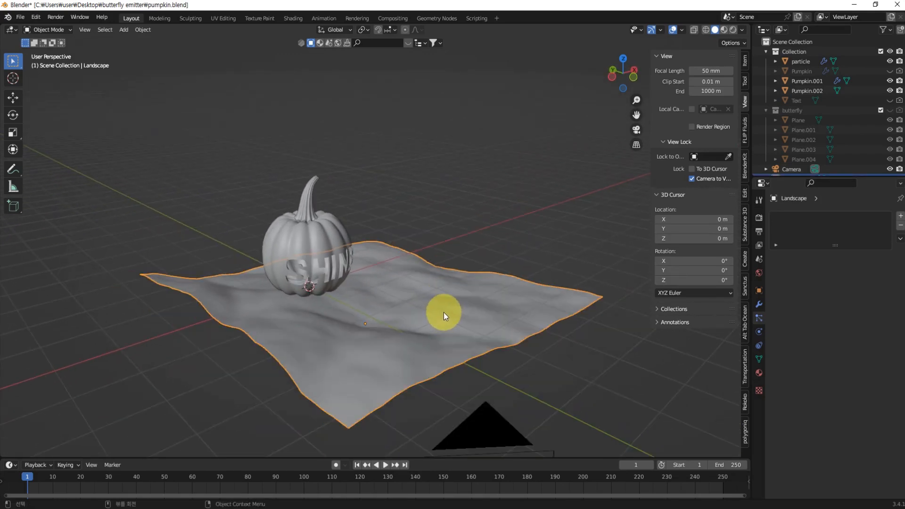
{"action": "left_click", "coordinate": [489, 200]}
Look up the botaniq add-on in the preferences by searching the add-ons for "bot", and close the preferences
{"action": "left_click", "coordinate": [35, 18]}
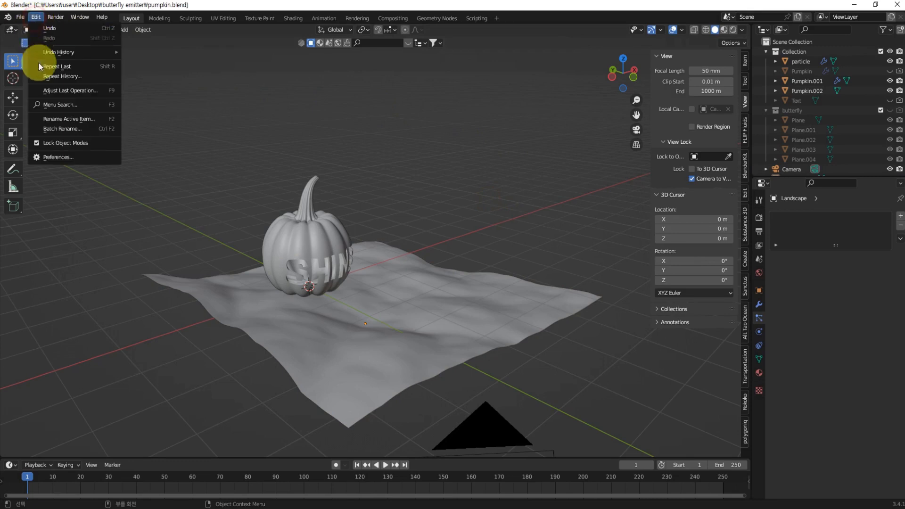
{"action": "left_click", "coordinate": [64, 157]}
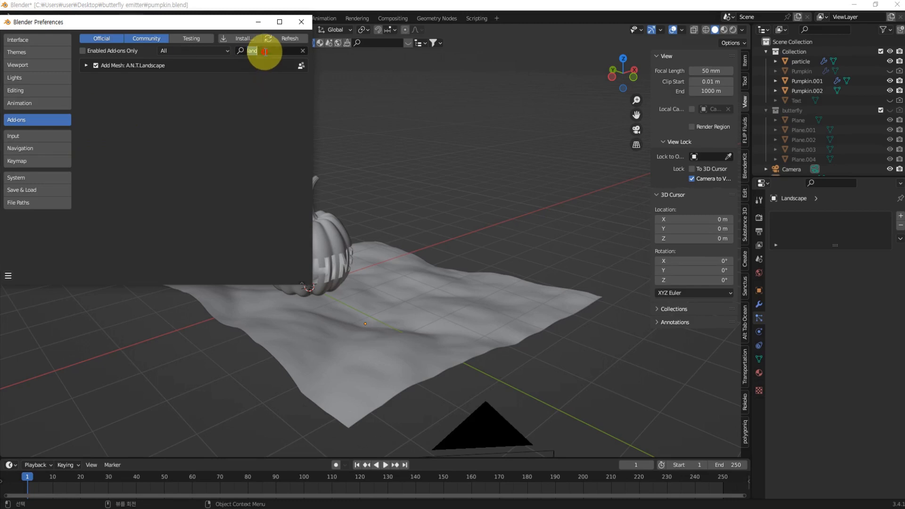
{"action": "left_click", "coordinate": [278, 52]}
{"action": "key", "text": "BackSpace"}
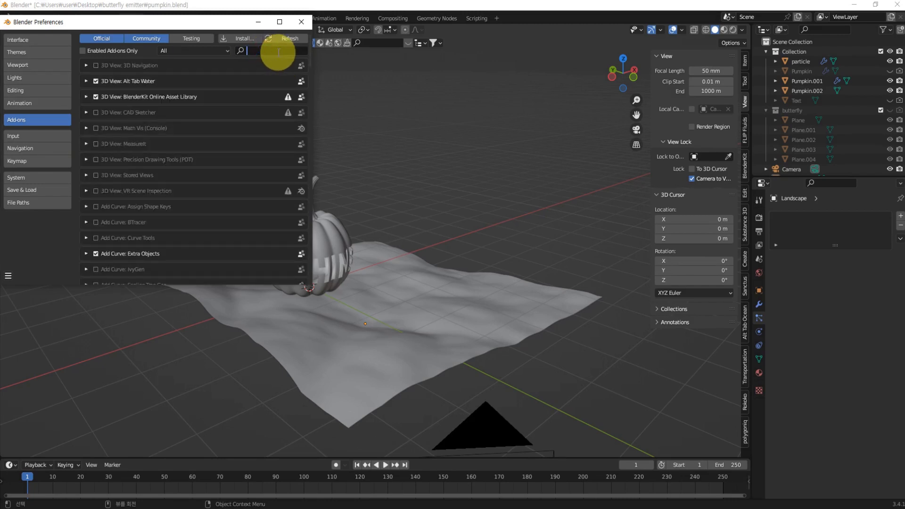
{"action": "type", "text": "bot"}
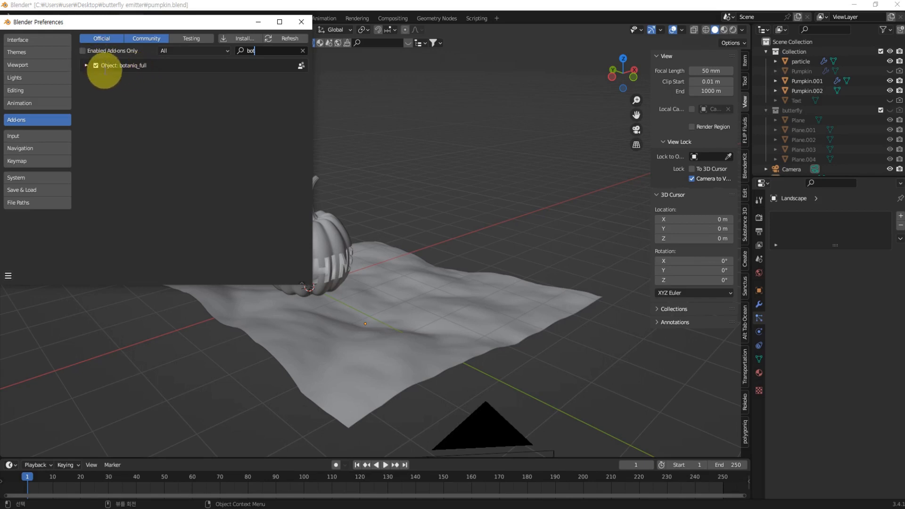
{"action": "left_click", "coordinate": [301, 22]}
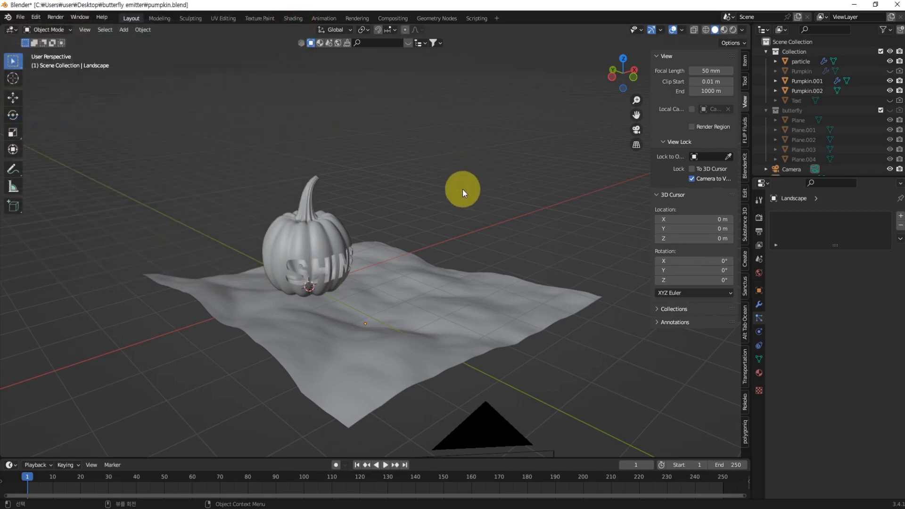
{"action": "middle_click_drag", "start_coordinate": [476, 228], "coordinate": [445, 222], "text": "shift"}
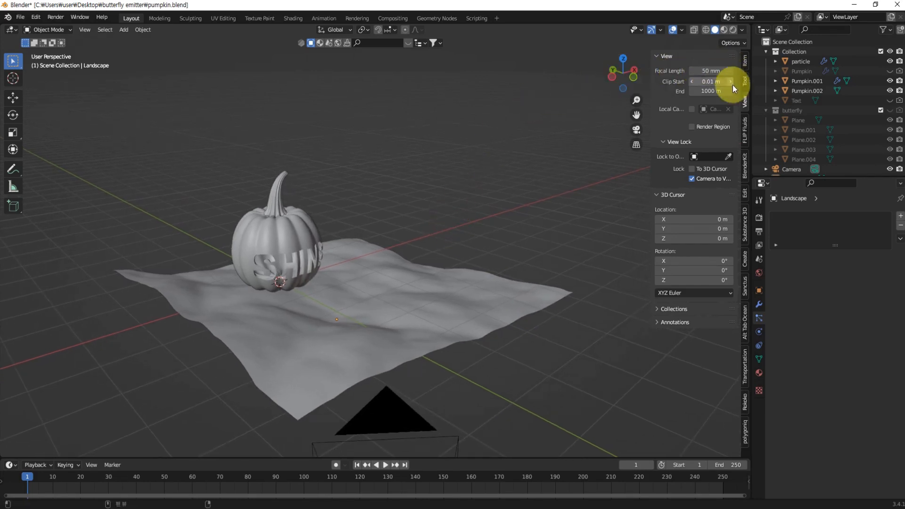
Browse botaniq's spawnable asset categories, including coniferous, flowers, grass and plants, and close the chooser without spawning anything
{"action": "left_click", "coordinate": [745, 434]}
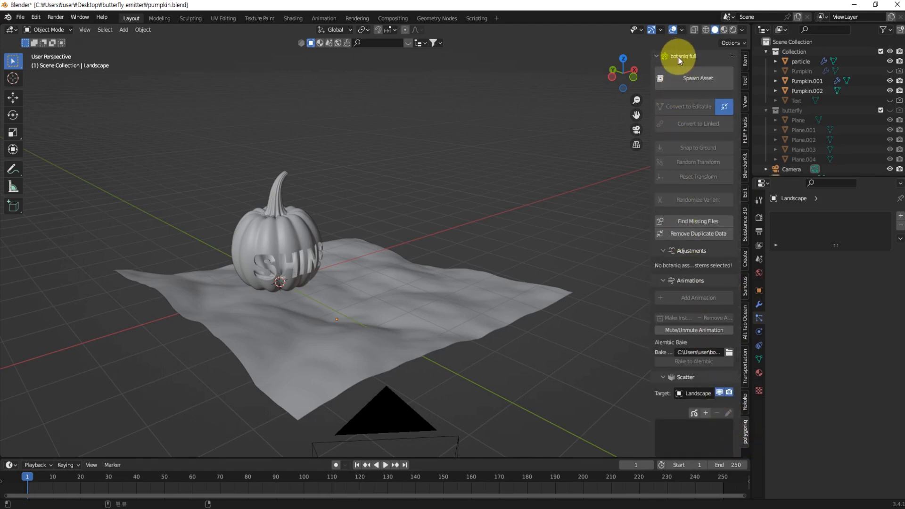
{"action": "left_click", "coordinate": [674, 81]}
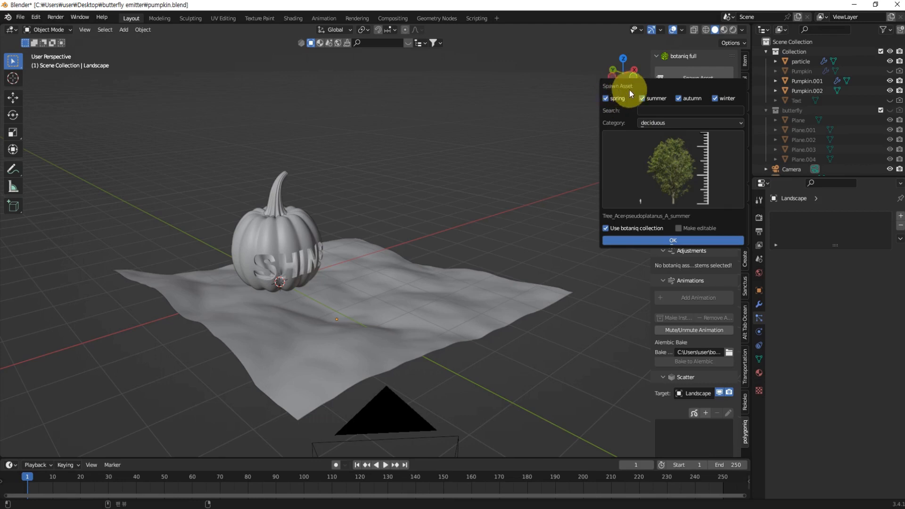
{"action": "left_click", "coordinate": [678, 123]}
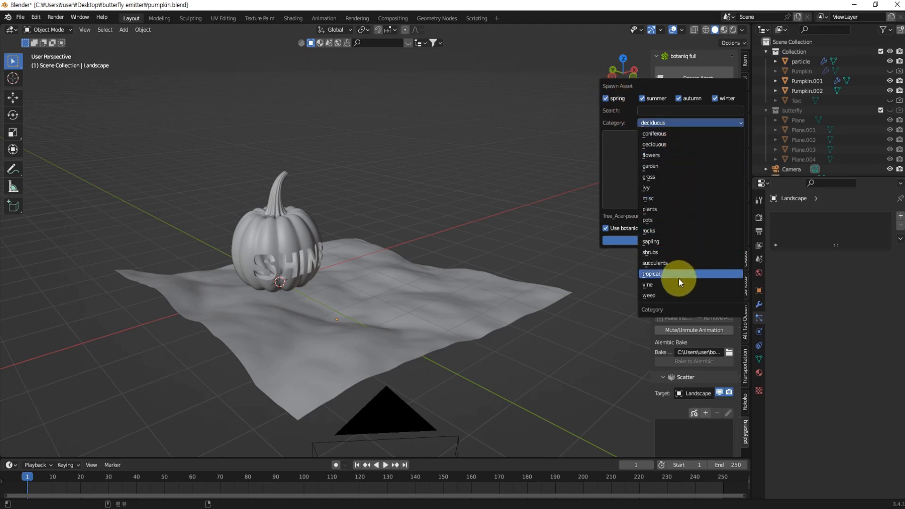
{"action": "left_click", "coordinate": [660, 135]}
{"action": "left_click", "coordinate": [669, 123]}
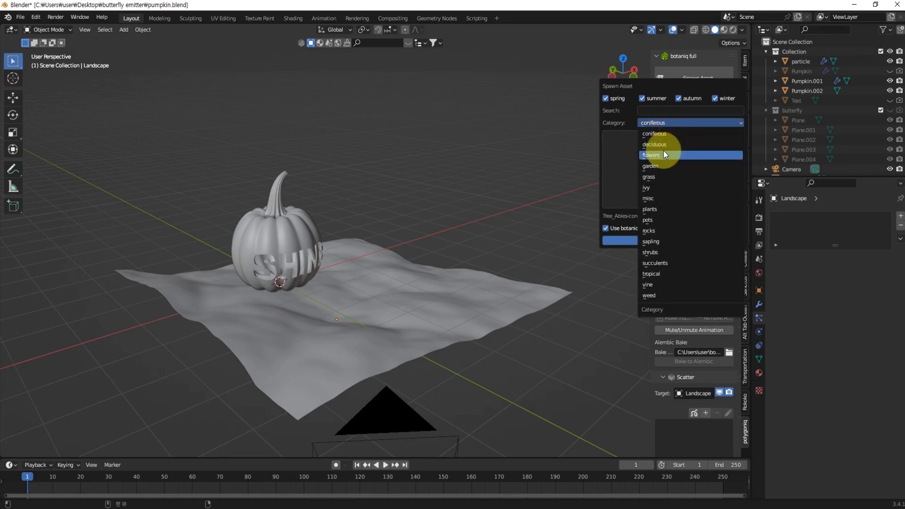
{"action": "left_click", "coordinate": [661, 154]}
{"action": "left_click", "coordinate": [678, 123]}
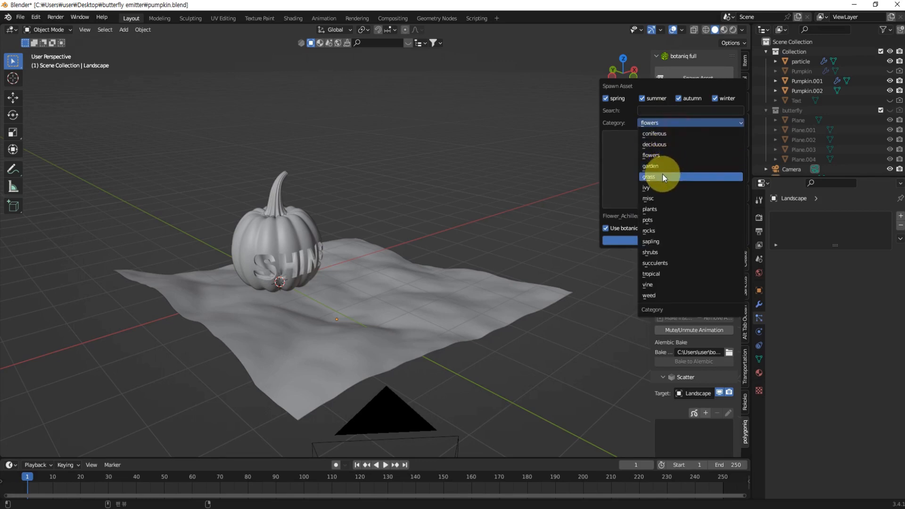
{"action": "left_click", "coordinate": [663, 176]}
{"action": "left_click", "coordinate": [675, 124]}
{"action": "left_click", "coordinate": [670, 209]}
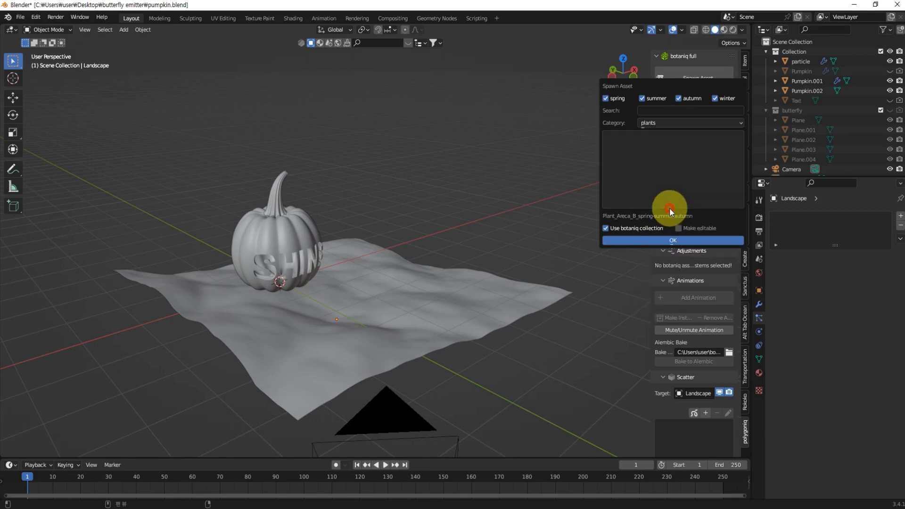
{"action": "left_click", "coordinate": [670, 122]}
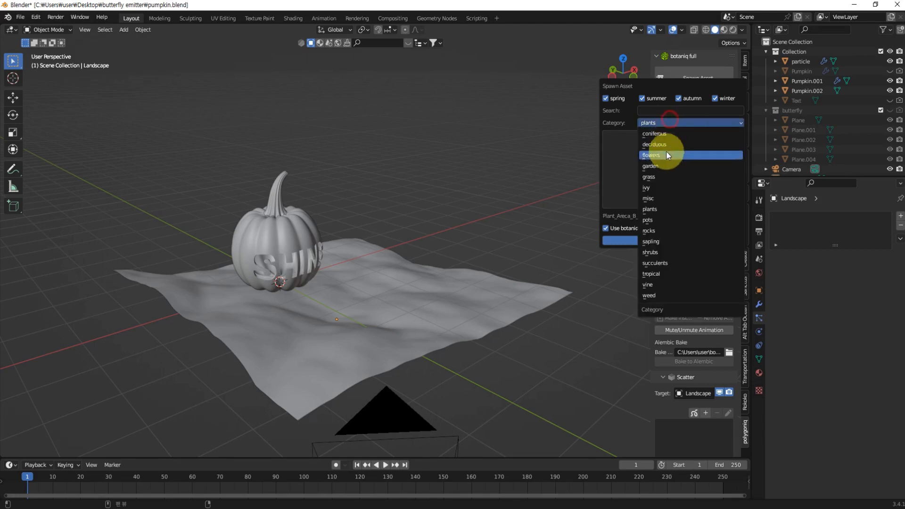
{"action": "left_click", "coordinate": [662, 240]}
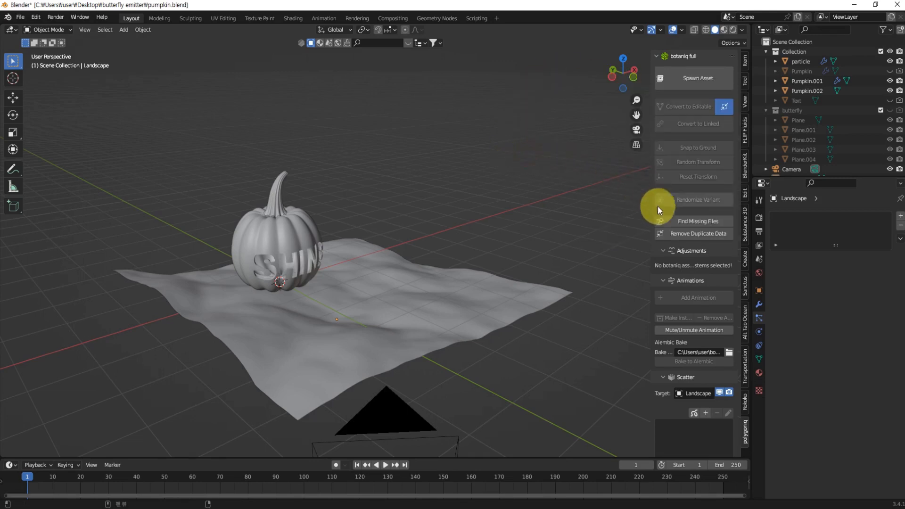
Scatter botaniq's Basic (A) grass over the landscape with textured display at 100%
{"action": "scroll", "coordinate": [658, 206], "scroll_direction": "down", "scroll_amount": 3}
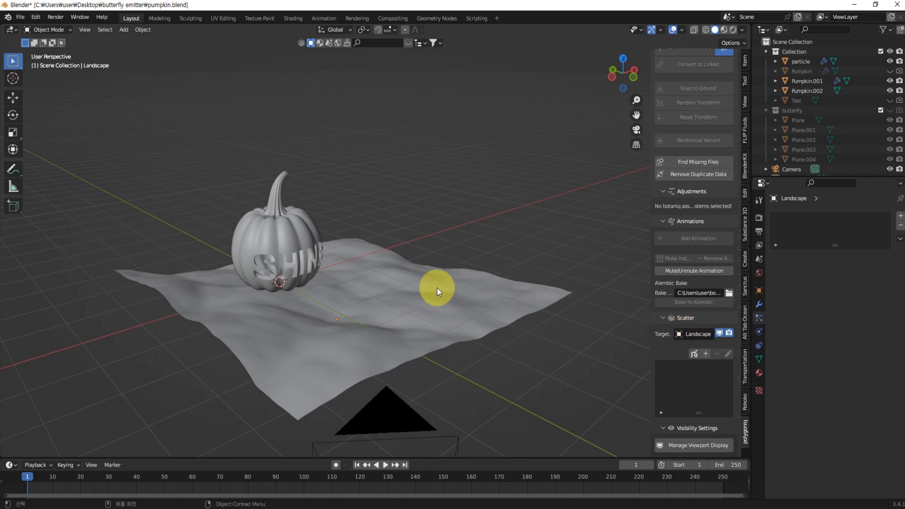
{"action": "left_click", "coordinate": [469, 298]}
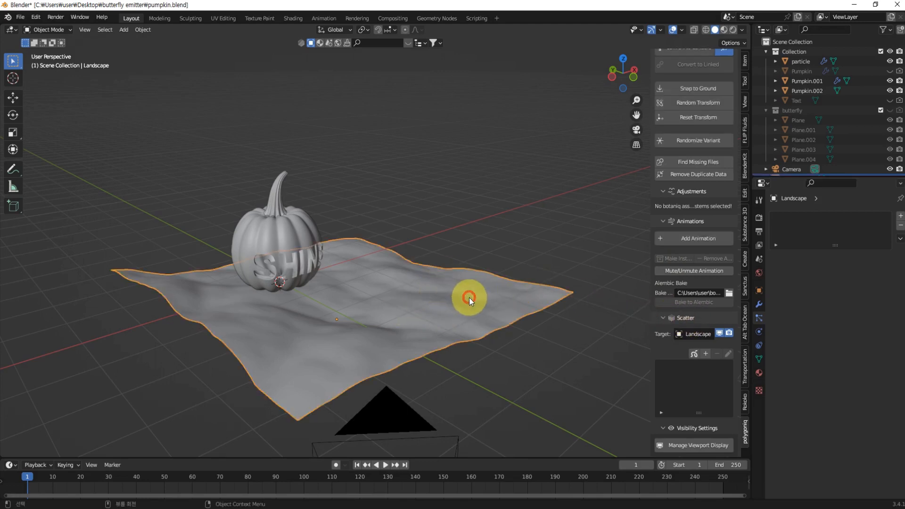
{"action": "left_click", "coordinate": [706, 355]}
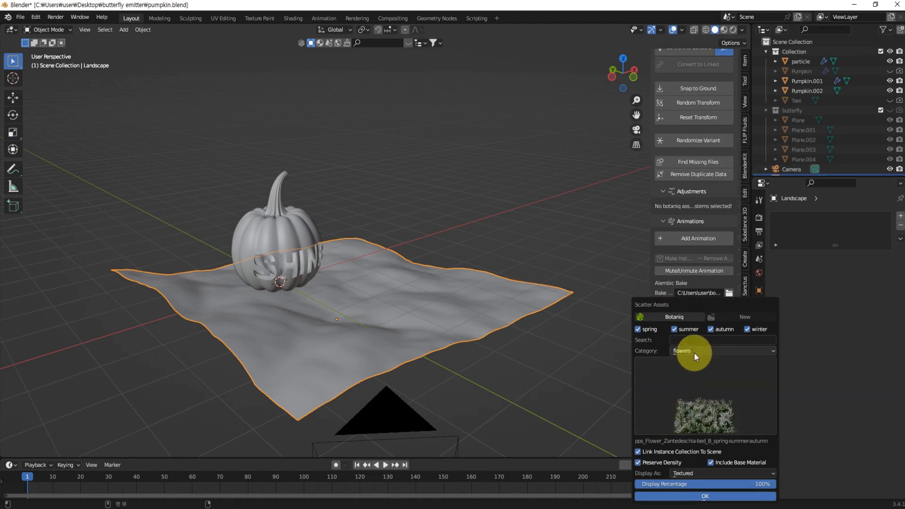
{"action": "left_click", "coordinate": [700, 351]}
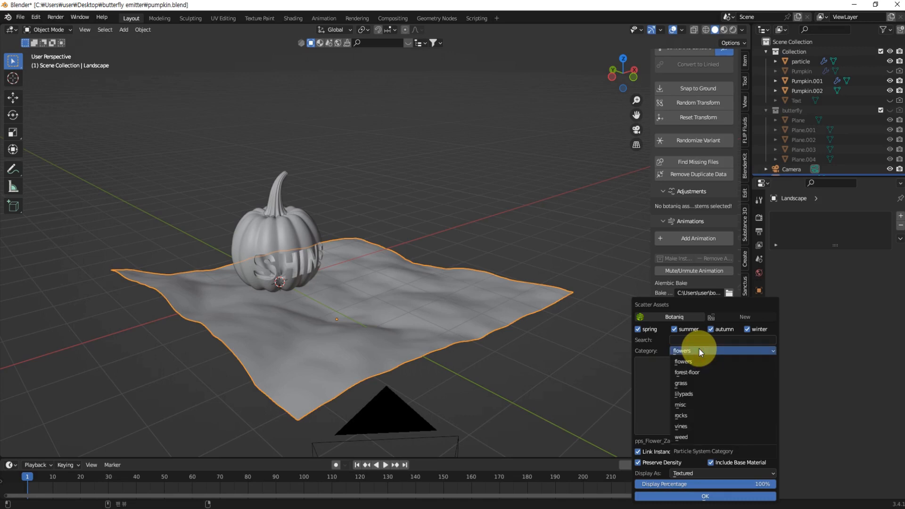
{"action": "left_click", "coordinate": [686, 383]}
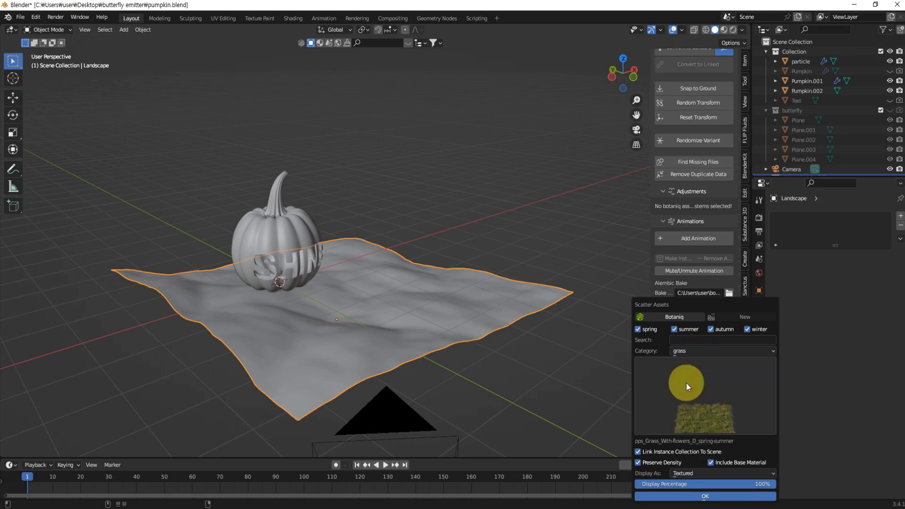
{"action": "left_click", "coordinate": [707, 397]}
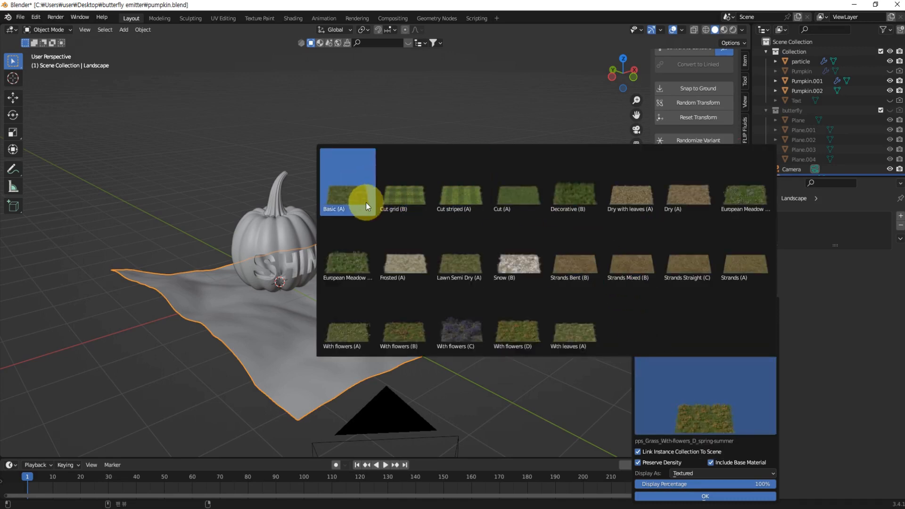
{"action": "left_click", "coordinate": [346, 191]}
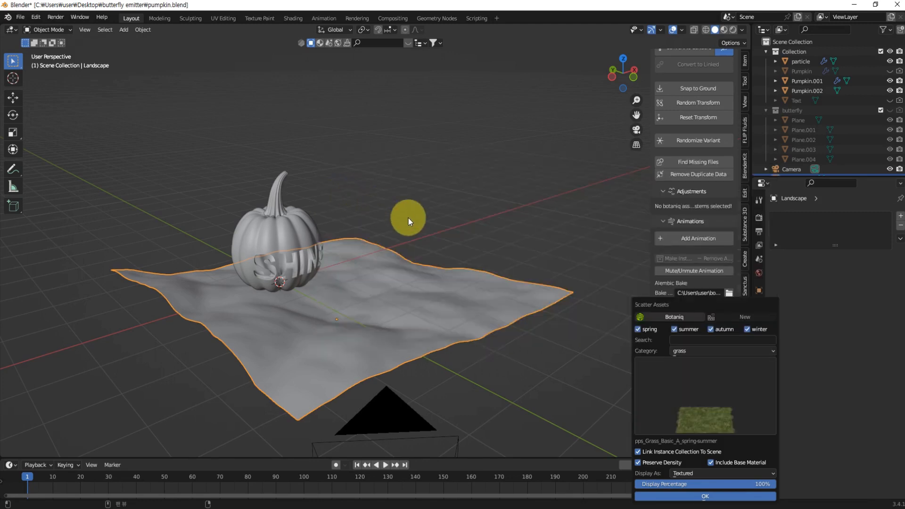
{"action": "left_click", "coordinate": [693, 351]}
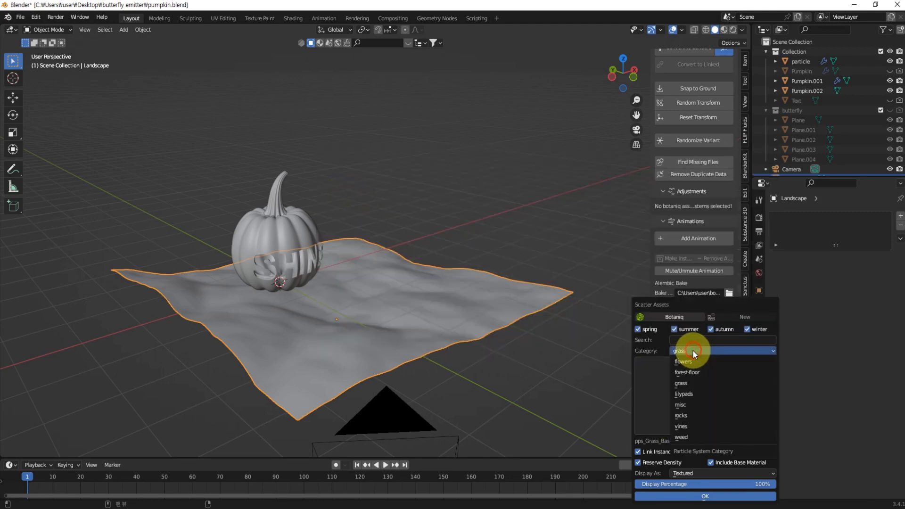
{"action": "left_click", "coordinate": [693, 351]}
{"action": "left_click", "coordinate": [695, 407]}
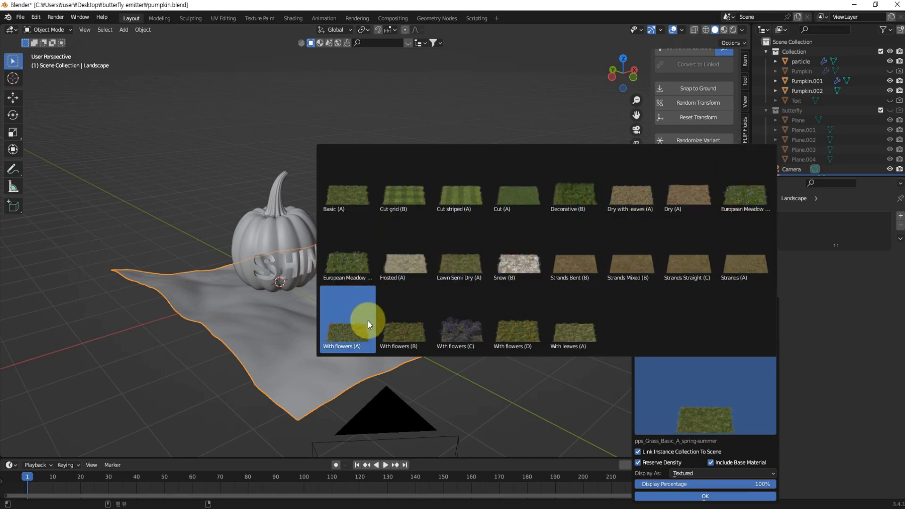
{"action": "left_click", "coordinate": [357, 190]}
{"action": "left_click", "coordinate": [707, 496]}
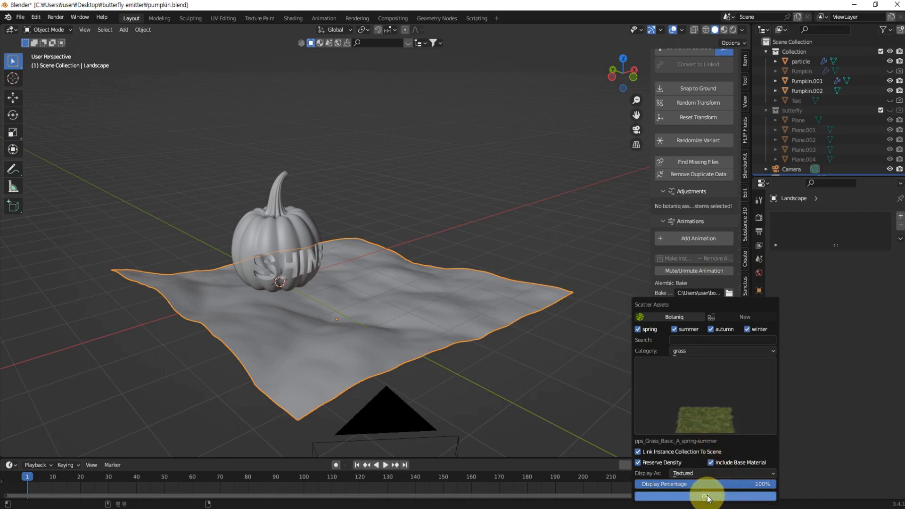
Examine the scattered grass around the pumpkin from several angles and review its botaniq emission, size, rotation and density settings
{"action": "middle_click_drag", "start_coordinate": [624, 390], "coordinate": [571, 349]}
{"action": "left_click", "coordinate": [561, 369]}
{"action": "scroll", "coordinate": [504, 391], "scroll_direction": "up", "scroll_amount": 2}
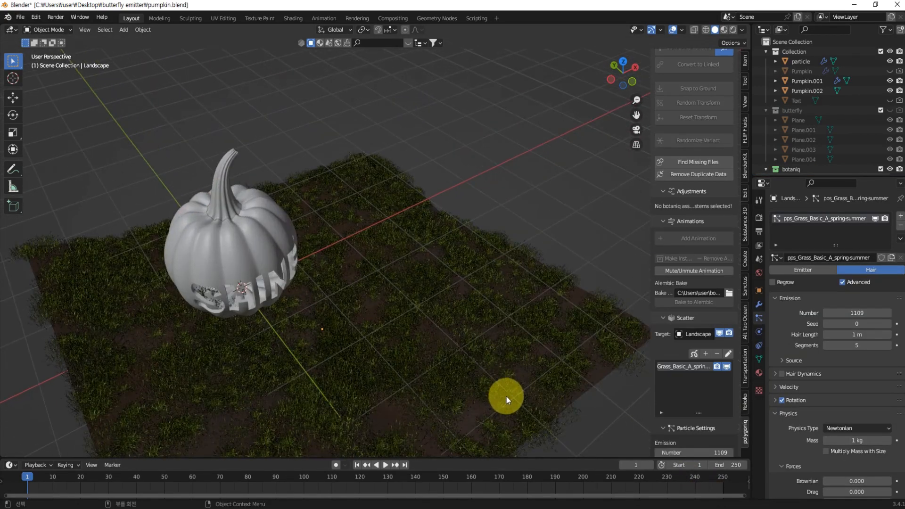
{"action": "middle_click_drag", "start_coordinate": [506, 397], "coordinate": [532, 345]}
{"action": "left_click", "coordinate": [519, 369]}
{"action": "scroll", "coordinate": [521, 372], "scroll_direction": "up", "scroll_amount": 1}
{"action": "left_click", "coordinate": [529, 332]}
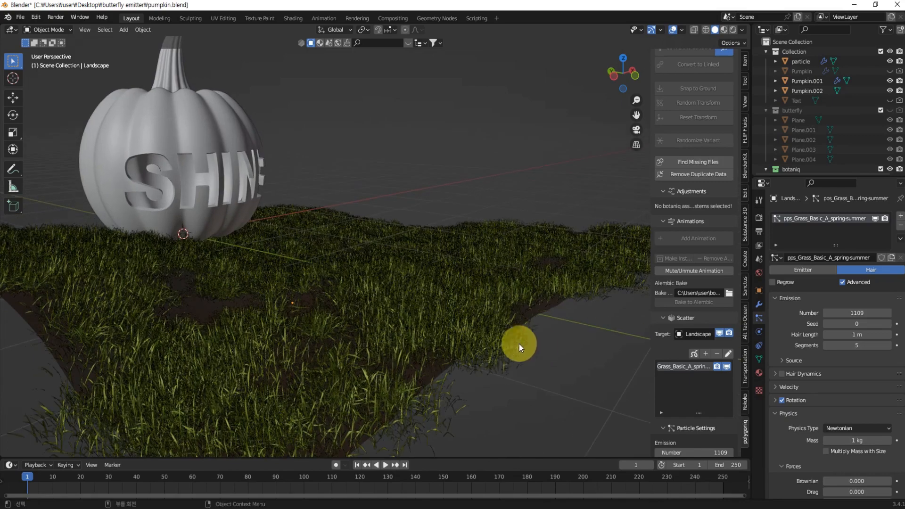
{"action": "scroll", "coordinate": [516, 347], "scroll_direction": "up", "scroll_amount": 2}
{"action": "scroll", "coordinate": [500, 349], "scroll_direction": "down", "scroll_amount": 3}
{"action": "scroll", "coordinate": [675, 386], "scroll_direction": "down", "scroll_amount": 5}
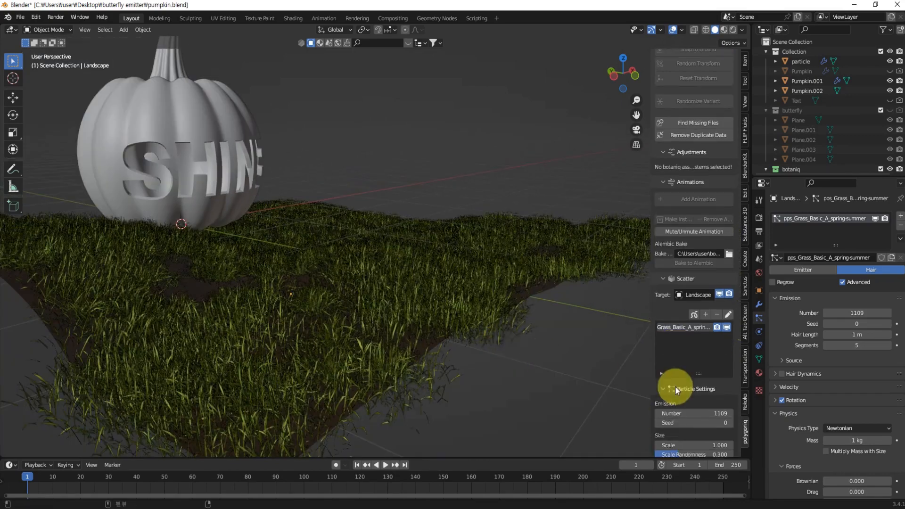
{"action": "scroll", "coordinate": [675, 386], "scroll_direction": "down", "scroll_amount": 3}
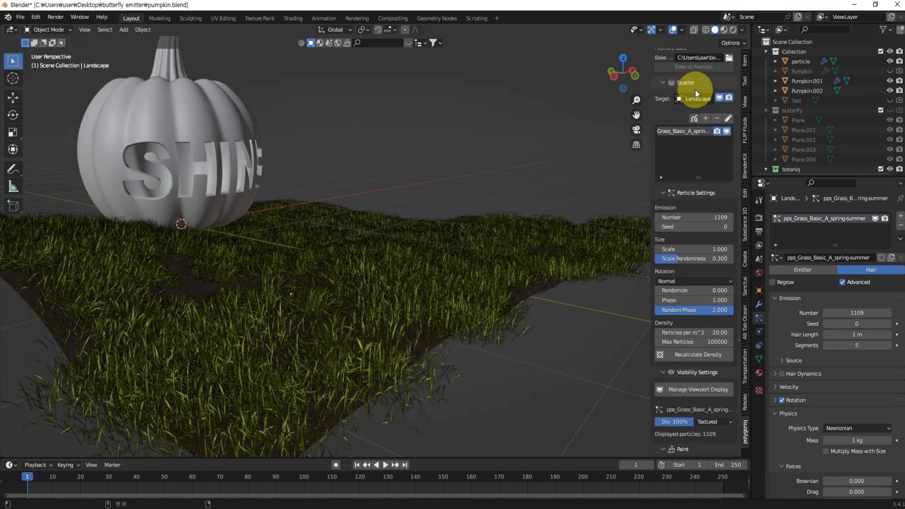
{"action": "scroll", "coordinate": [696, 146], "scroll_direction": "down", "scroll_amount": 2}
{"action": "scroll", "coordinate": [696, 146], "scroll_direction": "up", "scroll_amount": 2}
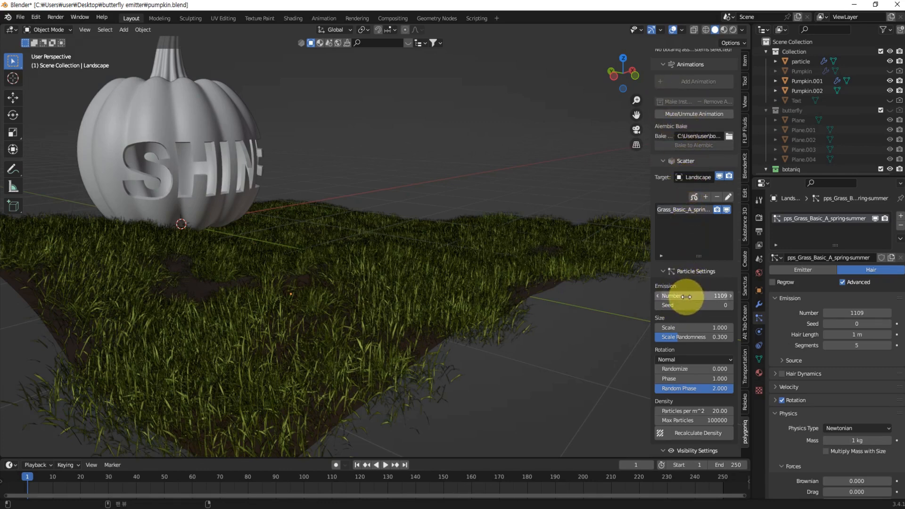
Locate the grass source clumps away from the landscape and select the basic dry grass clump to inspect it
{"action": "middle_click_drag", "start_coordinate": [517, 271], "coordinate": [492, 289]}
{"action": "scroll", "coordinate": [489, 296], "scroll_direction": "down", "scroll_amount": 5}
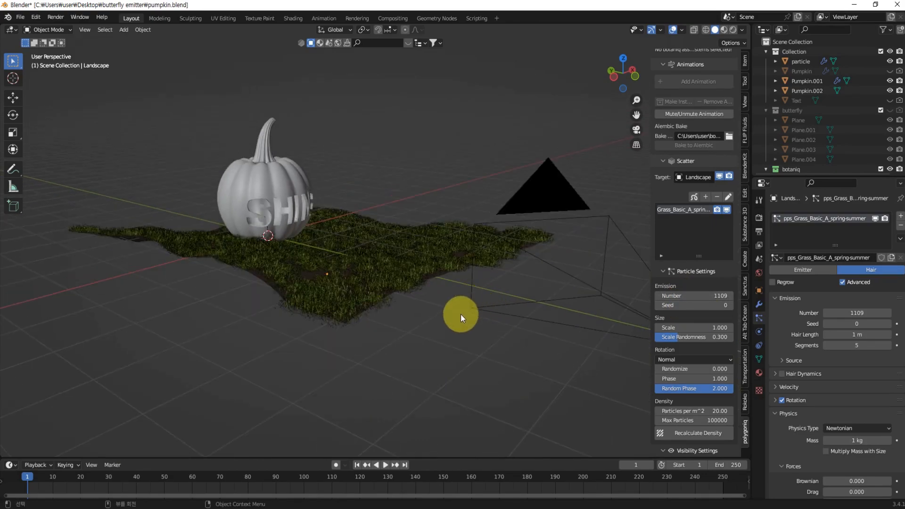
{"action": "scroll", "coordinate": [408, 275], "scroll_direction": "down", "scroll_amount": 7}
{"action": "middle_click_drag", "start_coordinate": [410, 329], "coordinate": [437, 251], "text": "shift"}
{"action": "scroll", "coordinate": [367, 368], "scroll_direction": "up", "scroll_amount": 7}
{"action": "middle_click_drag", "start_coordinate": [390, 406], "coordinate": [418, 287], "text": "shift"}
{"action": "left_click", "coordinate": [337, 356]}
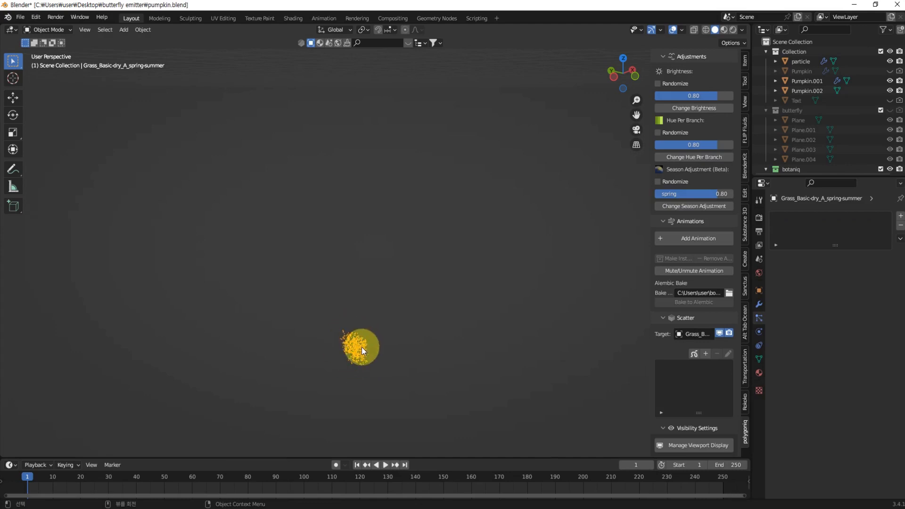
{"action": "left_click", "coordinate": [395, 340]}
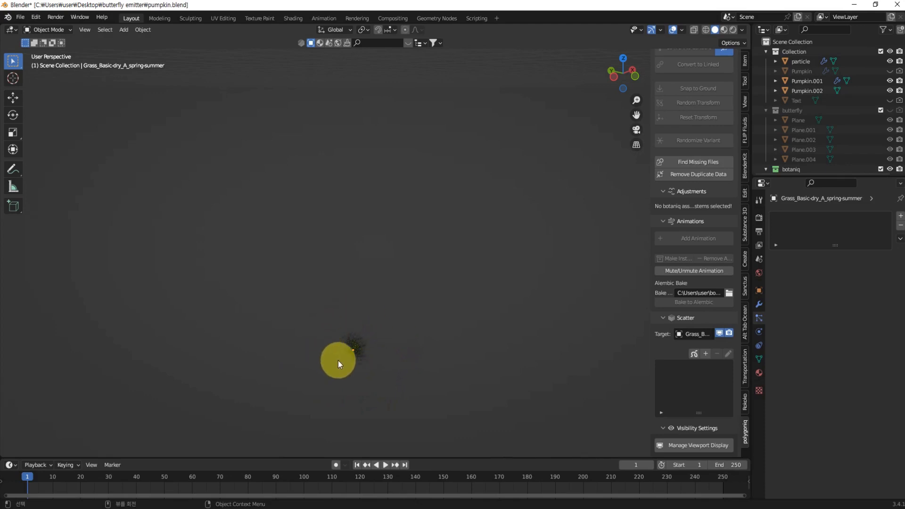
{"action": "left_click", "coordinate": [355, 346]}
{"action": "scroll", "coordinate": [389, 338], "scroll_direction": "down", "scroll_amount": 10}
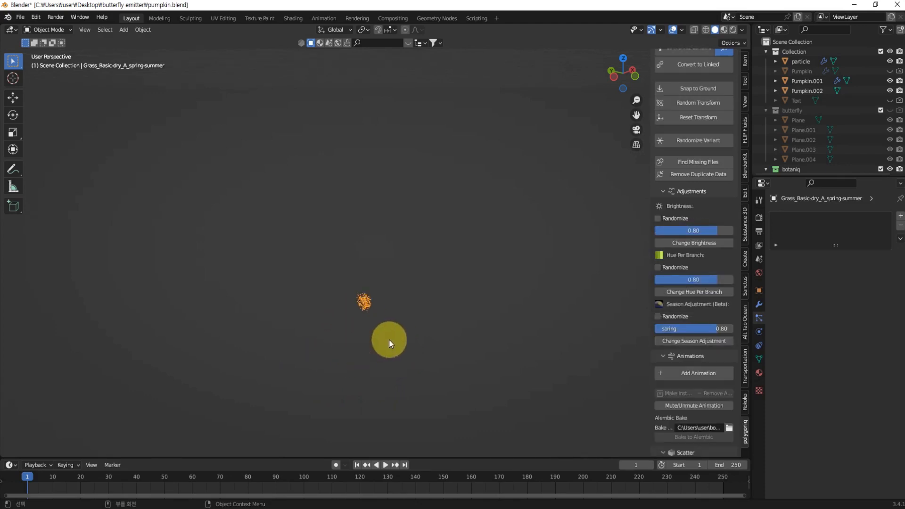
{"action": "scroll", "coordinate": [406, 366], "scroll_direction": "up", "scroll_amount": 5}
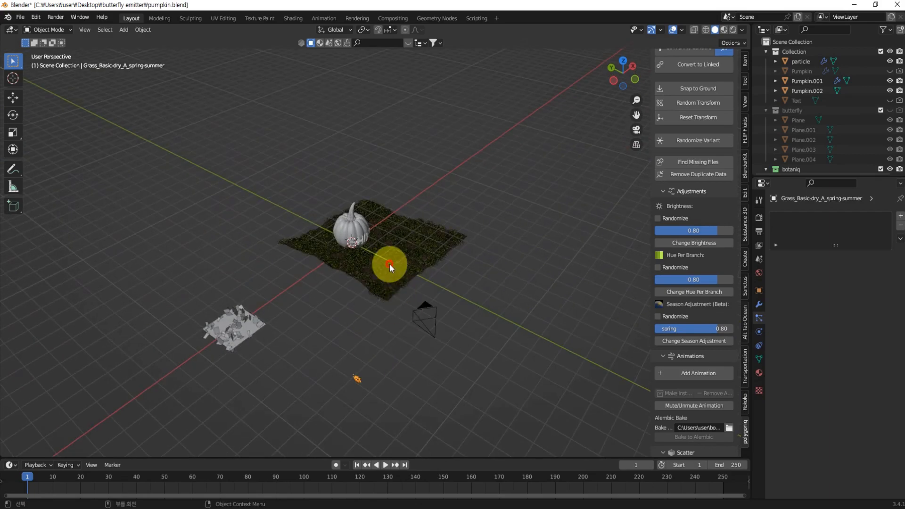
Make the landscape the active scatter target again and set its grass particle number to 1000
{"action": "left_click", "coordinate": [389, 264]}
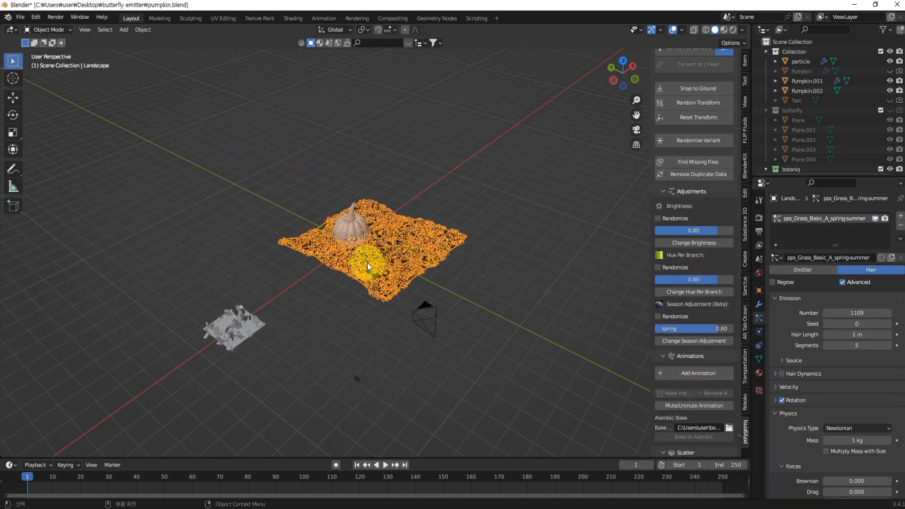
{"action": "scroll", "coordinate": [367, 262], "scroll_direction": "up", "scroll_amount": 5}
{"action": "left_click", "coordinate": [568, 354]}
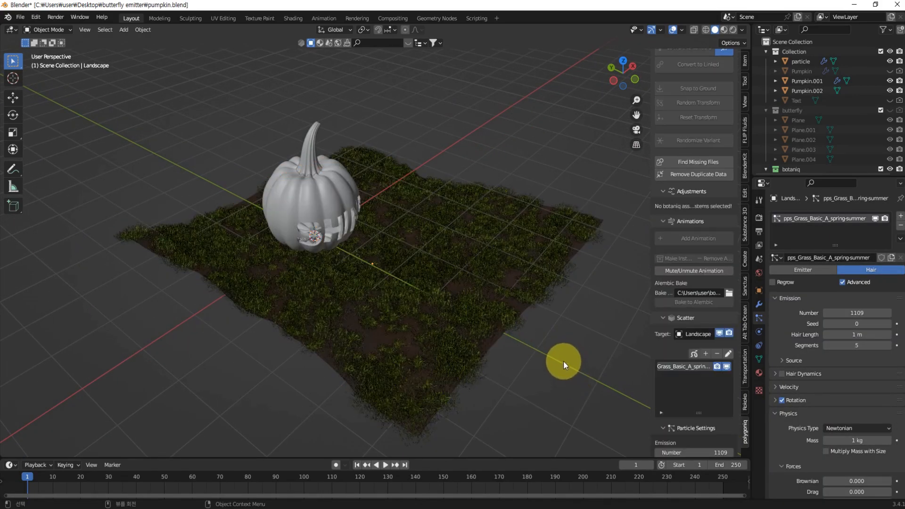
{"action": "middle_click_drag", "start_coordinate": [532, 358], "coordinate": [533, 325]}
{"action": "scroll", "coordinate": [689, 383], "scroll_direction": "down", "scroll_amount": 5}
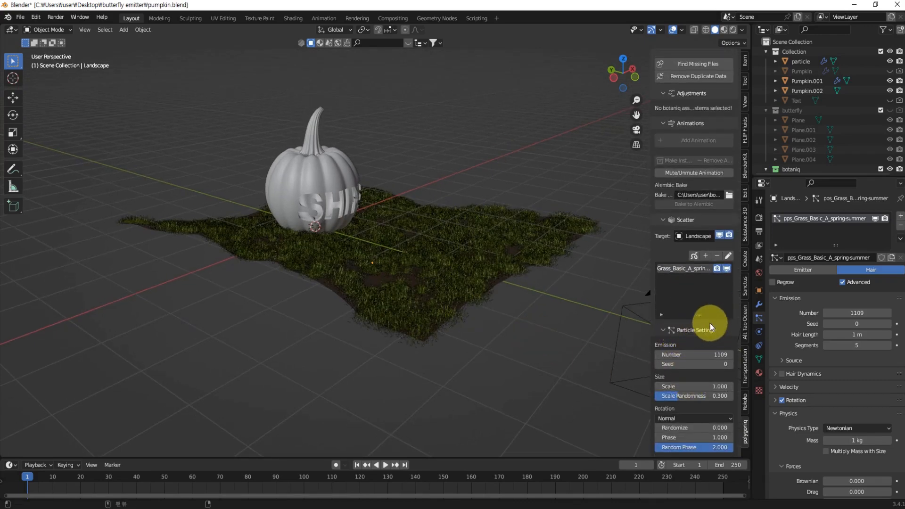
{"action": "scroll", "coordinate": [506, 251], "scroll_direction": "up", "scroll_amount": 4}
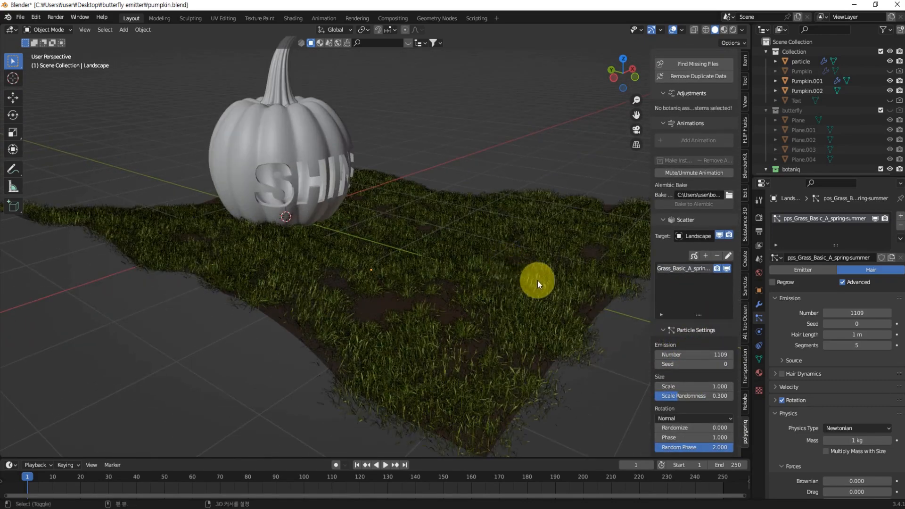
{"action": "middle_click_drag", "start_coordinate": [538, 281], "coordinate": [513, 316]}
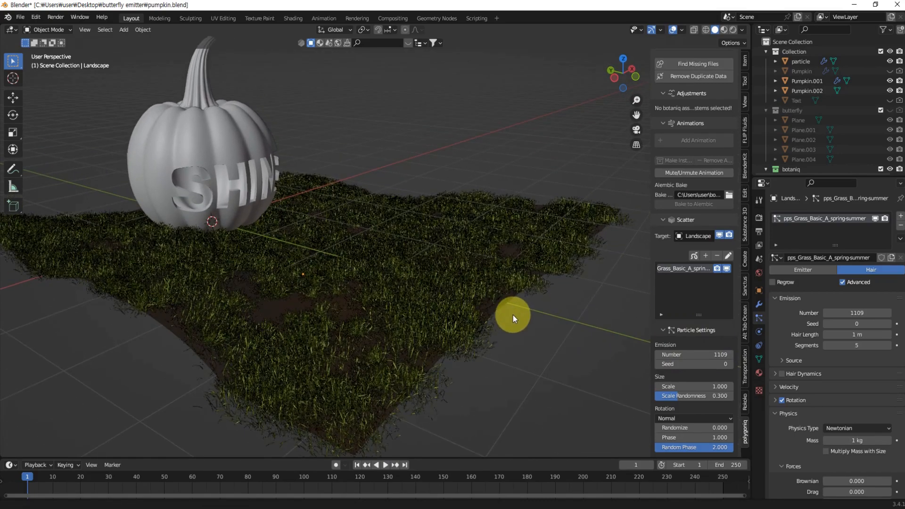
{"action": "left_click", "coordinate": [702, 354]}
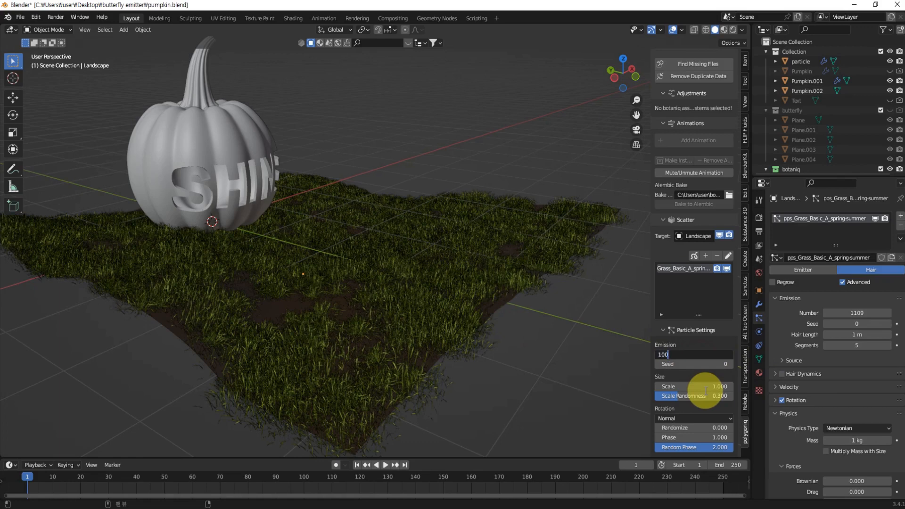
{"action": "type", "text": "1000"}
{"action": "key", "text": "Return"}
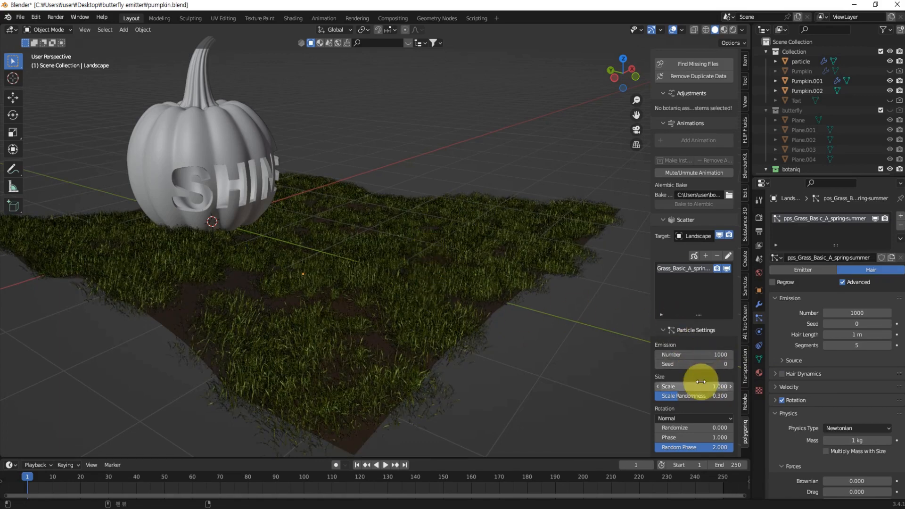
Set the scattered grass's particle scale to 1.581 and its number to 800
{"action": "scroll", "coordinate": [704, 363], "scroll_direction": "down", "scroll_amount": 1}
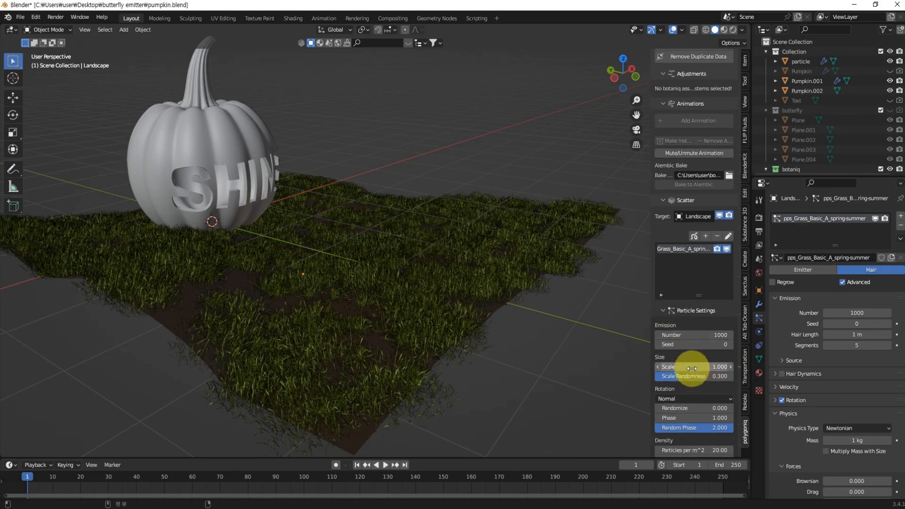
{"action": "left_click_drag", "start_coordinate": [705, 367], "coordinate": [740, 366]}
{"action": "left_click", "coordinate": [686, 334]}
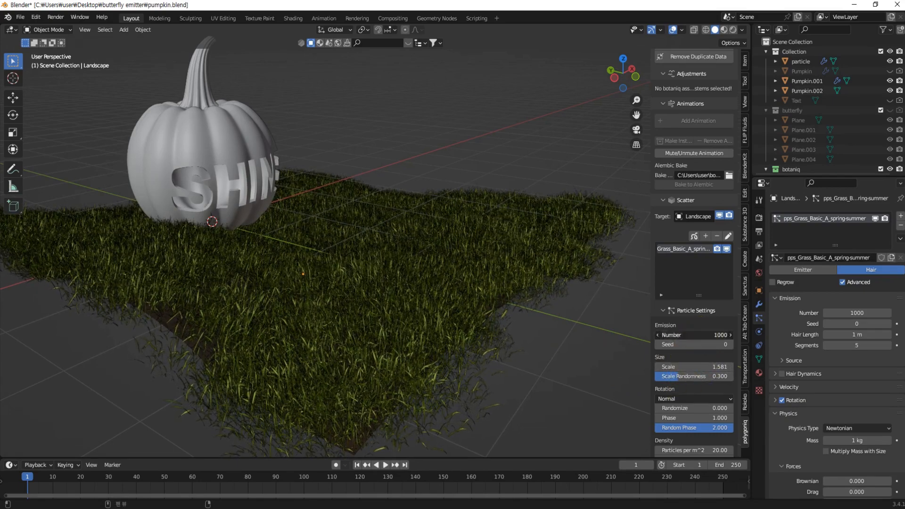
{"action": "type", "text": "800"}
{"action": "key", "text": "Return"}
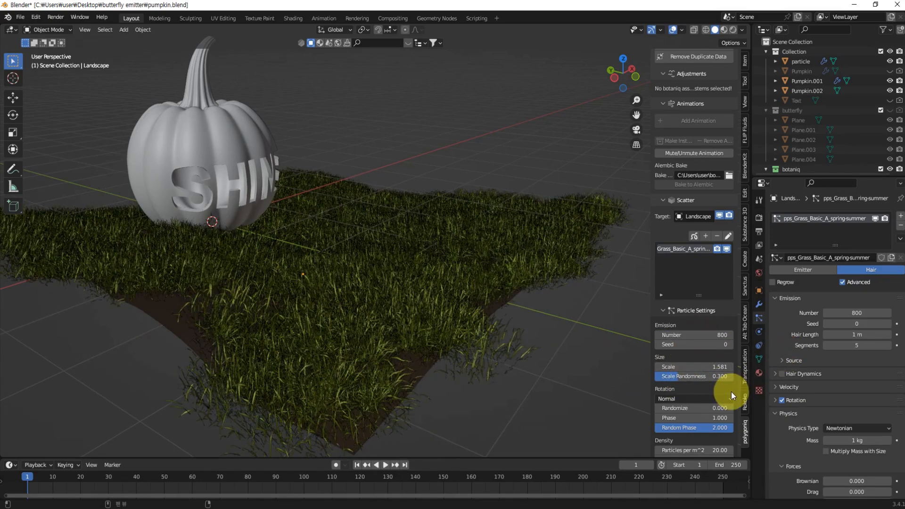
Examine the enlarged grass through the camera and around the pumpkin's carved letters, and review the scatter's density, visibility and paint settings
{"action": "middle_click_drag", "start_coordinate": [398, 310], "coordinate": [397, 335]}
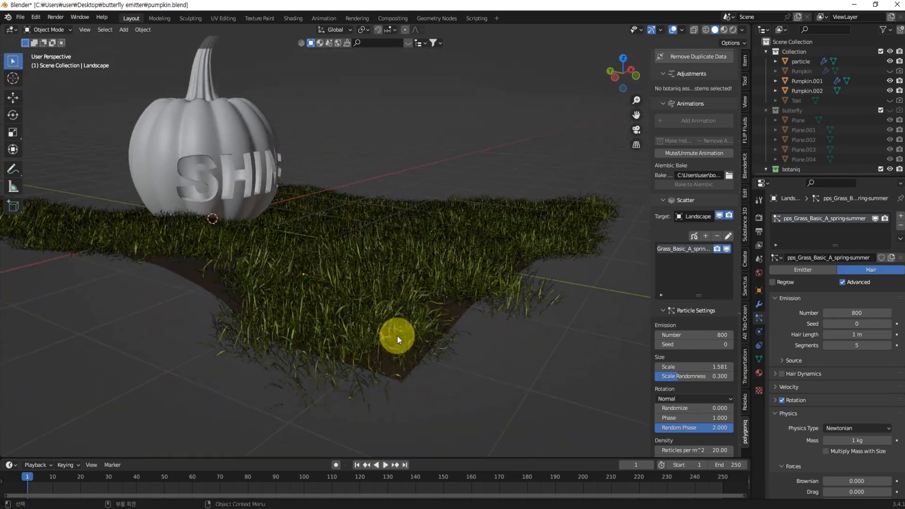
{"action": "key", "text": "KP_0"}
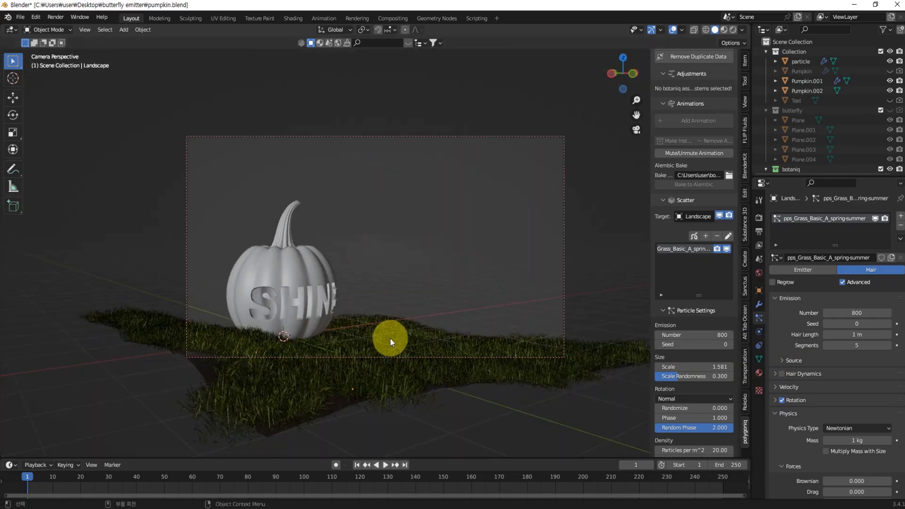
{"action": "key", "text": "KP_0"}
{"action": "key", "text": "KP_0"}
{"action": "key", "text": "KP_0"}
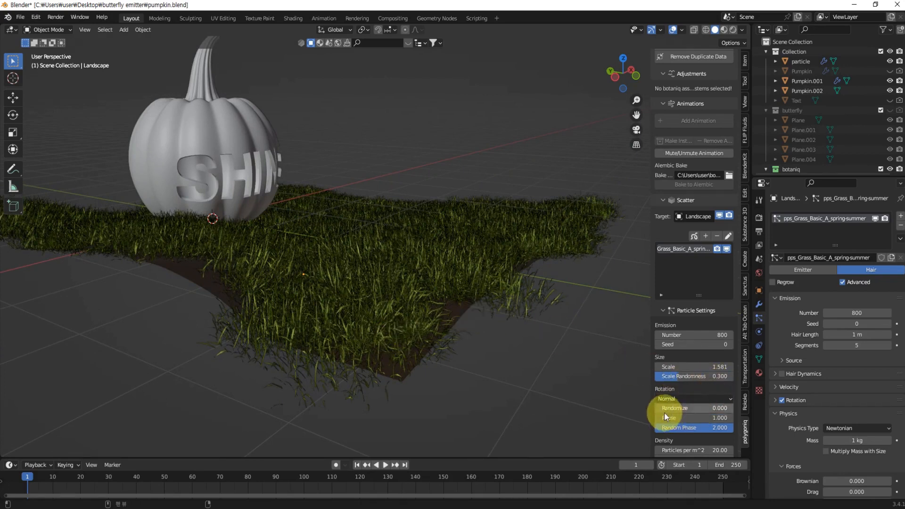
{"action": "scroll", "coordinate": [694, 409], "scroll_direction": "down", "scroll_amount": 5}
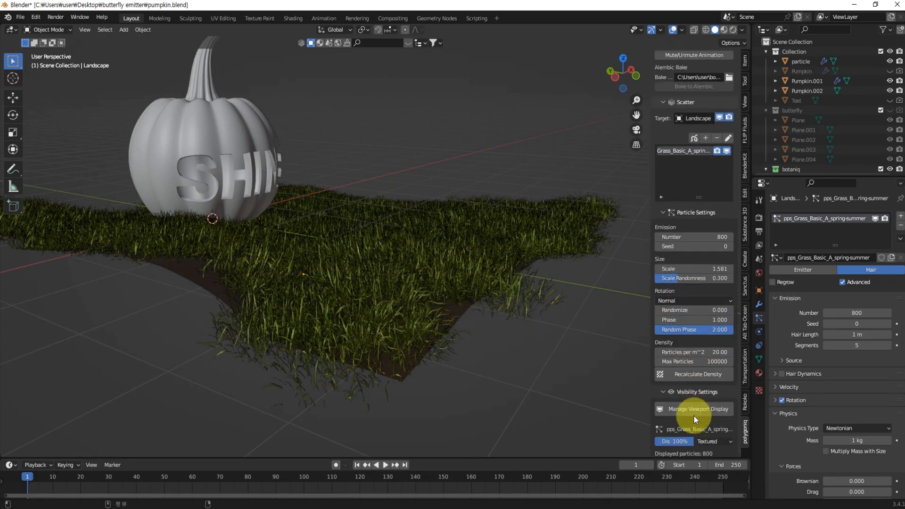
{"action": "scroll", "coordinate": [674, 434], "scroll_direction": "down", "scroll_amount": 5}
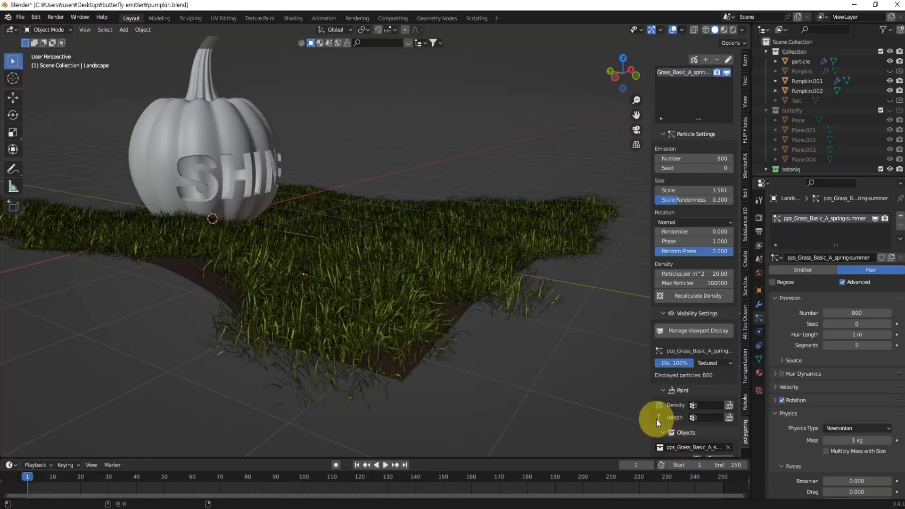
{"action": "middle_click_drag", "start_coordinate": [404, 262], "coordinate": [395, 242]}
{"action": "middle_click_drag", "start_coordinate": [401, 278], "coordinate": [385, 344]}
{"action": "scroll", "coordinate": [262, 262], "scroll_direction": "up", "scroll_amount": 4}
{"action": "middle_click_drag", "start_coordinate": [263, 262], "coordinate": [399, 321], "text": "shift"}
{"action": "middle_click_drag", "start_coordinate": [399, 320], "coordinate": [252, 262]}
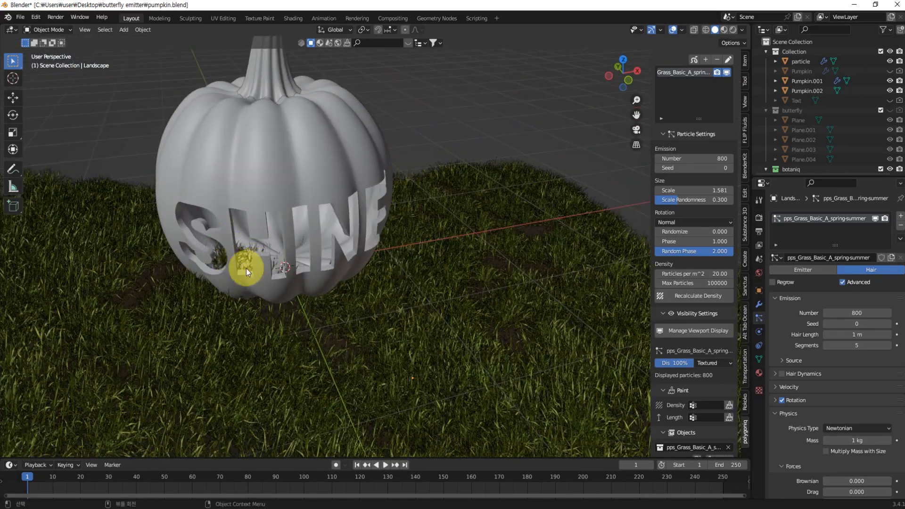
{"action": "middle_click_drag", "start_coordinate": [276, 271], "coordinate": [285, 250]}
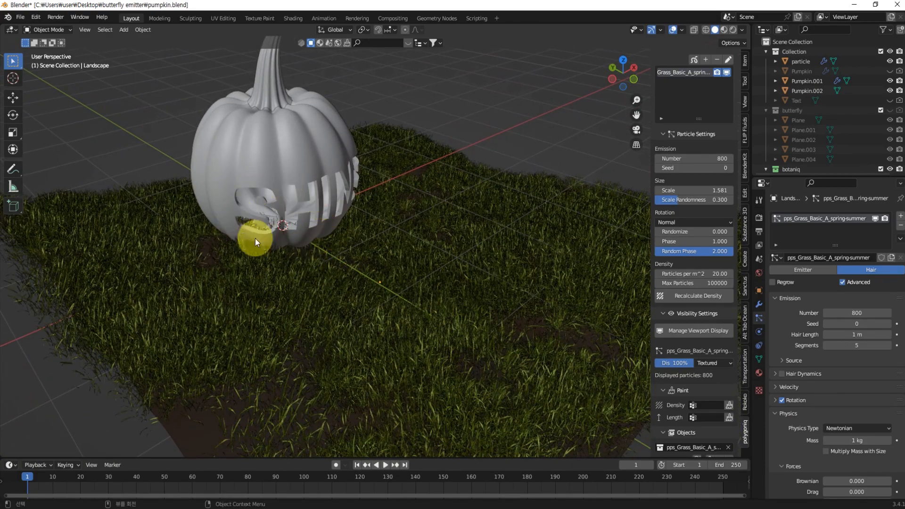
{"action": "middle_click_drag", "start_coordinate": [399, 316], "coordinate": [542, 344]}
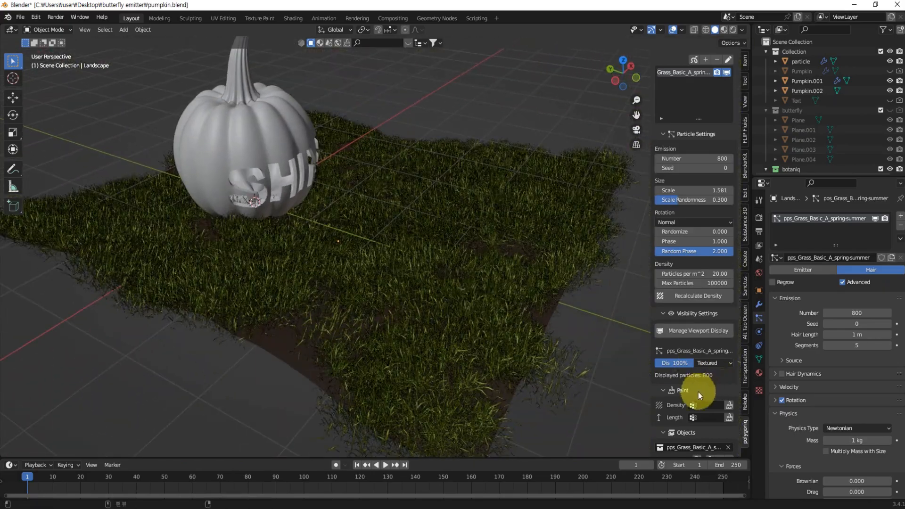
Select the landscape and weight-paint a round test patch near its front corner at weight 1.000 with a 50 px brush
{"action": "left_click", "coordinate": [505, 241]}
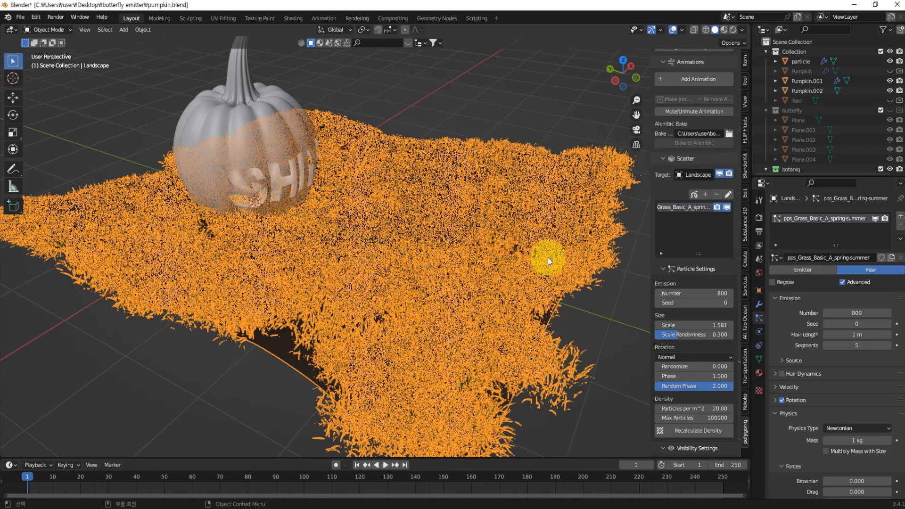
{"action": "left_click", "coordinate": [51, 32]}
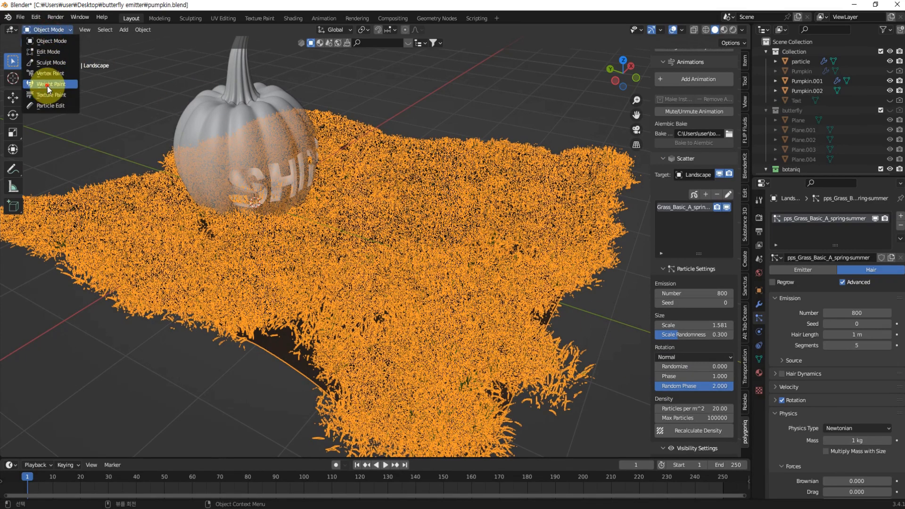
{"action": "left_click", "coordinate": [48, 86]}
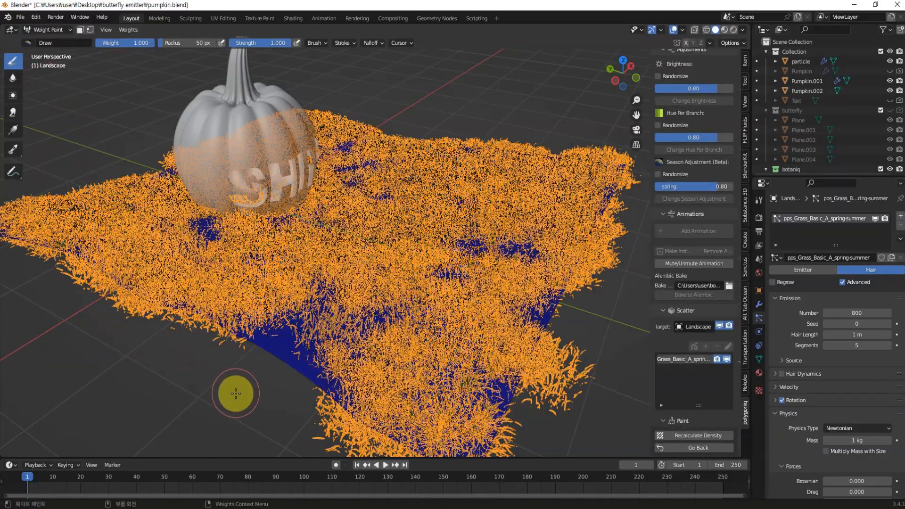
{"action": "mouse_move", "coordinate": [236, 394]}
{"action": "middle_mouse_down"}
{"action": "mouse_move", "coordinate": [247, 303]}
{"action": "mouse_move", "coordinate": [246, 394]}
{"action": "middle_mouse_up"}
{"action": "scroll", "coordinate": [249, 392], "scroll_direction": "down", "scroll_amount": 5}
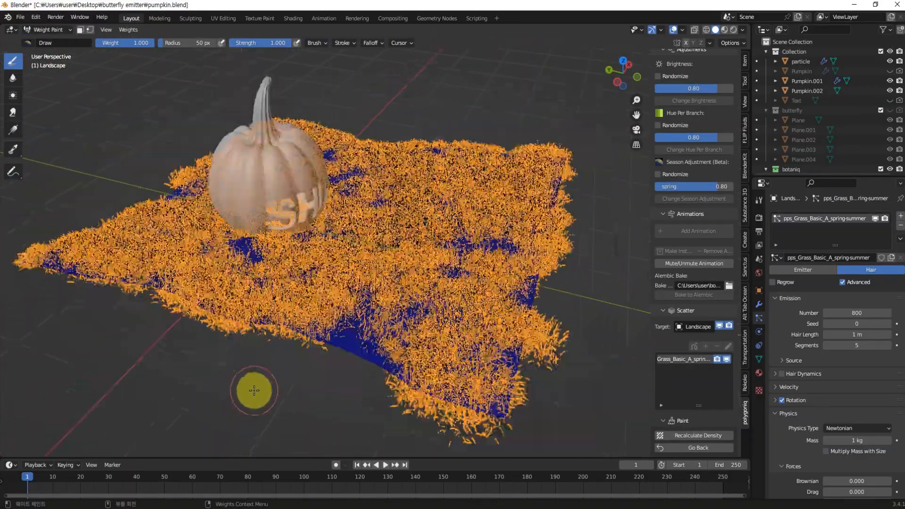
{"action": "mouse_move", "coordinate": [404, 318]}
{"action": "left_mouse_down"}
{"action": "mouse_move", "coordinate": [390, 293]}
{"action": "mouse_move", "coordinate": [419, 297]}
{"action": "left_mouse_up"}
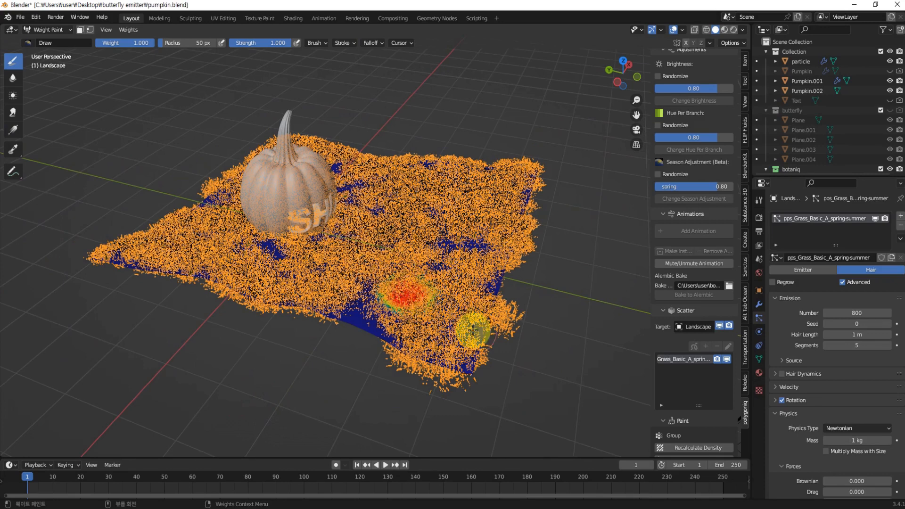
{"action": "scroll", "coordinate": [687, 353], "scroll_direction": "down", "scroll_amount": 1}
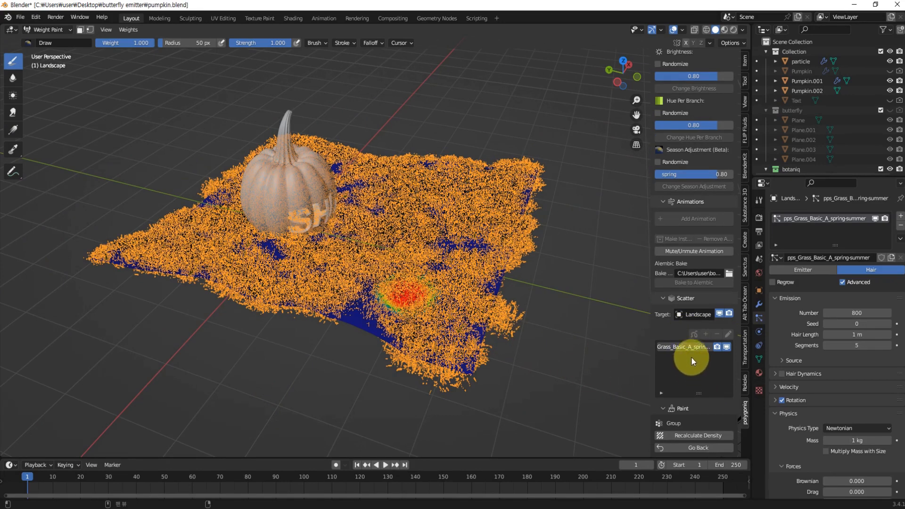
Return to Object Mode and assign the painted vertex group "Group" as the grass's density mask, then deselect the landscape
{"action": "left_click", "coordinate": [66, 30]}
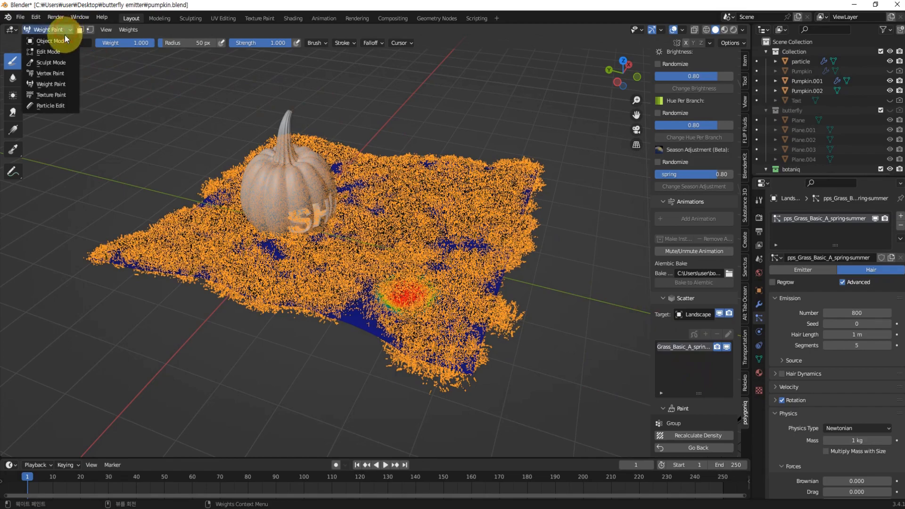
{"action": "left_click", "coordinate": [64, 35]}
{"action": "scroll", "coordinate": [524, 352], "scroll_direction": "up", "scroll_amount": 2}
{"action": "middle_click_drag", "start_coordinate": [525, 353], "coordinate": [539, 366], "text": "shift"}
{"action": "scroll", "coordinate": [696, 352], "scroll_direction": "down", "scroll_amount": 15}
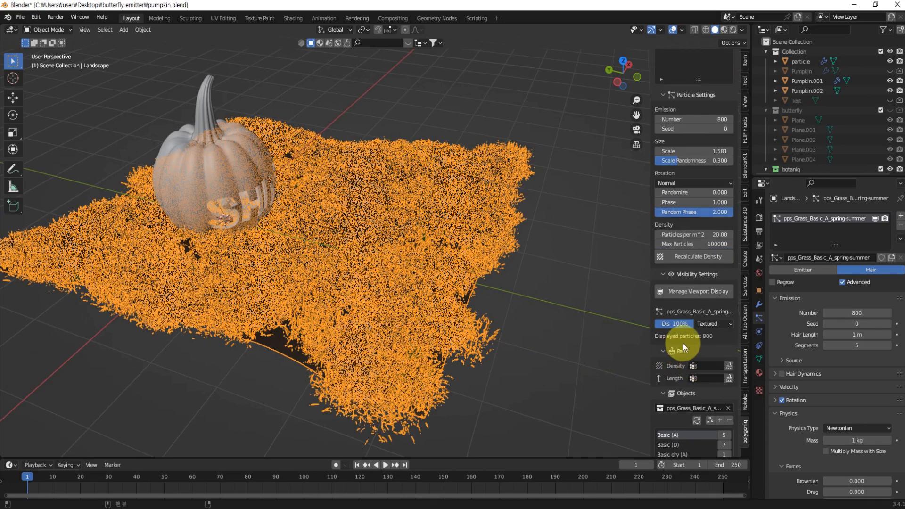
{"action": "left_click", "coordinate": [708, 367]}
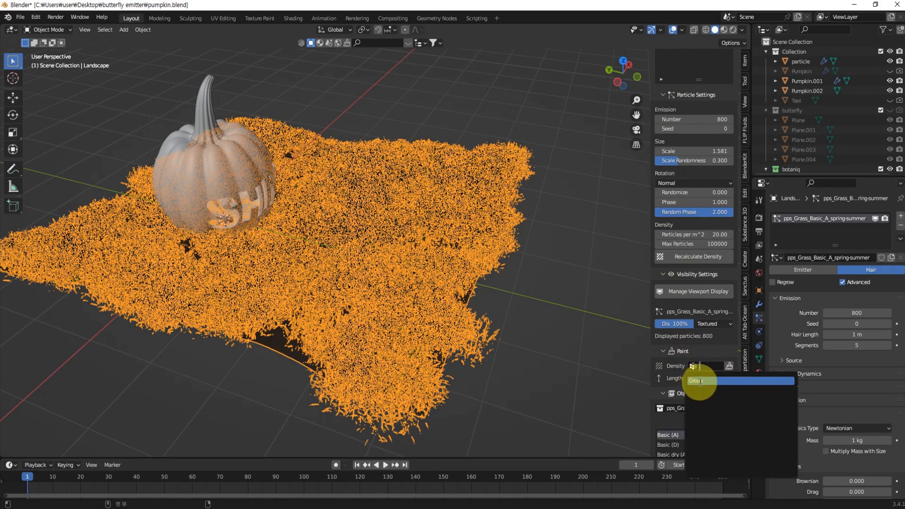
{"action": "left_click", "coordinate": [699, 382]}
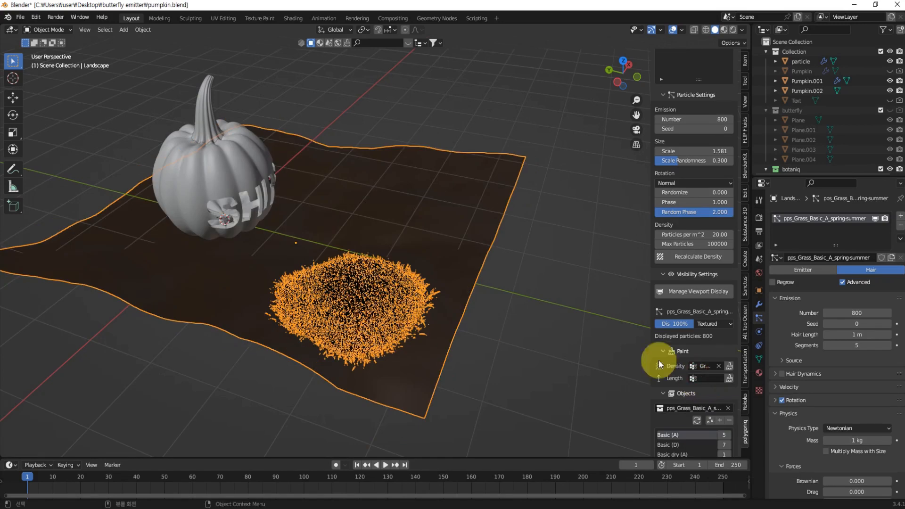
{"action": "left_click", "coordinate": [525, 316]}
{"action": "middle_click_drag", "start_coordinate": [490, 372], "coordinate": [366, 234]}
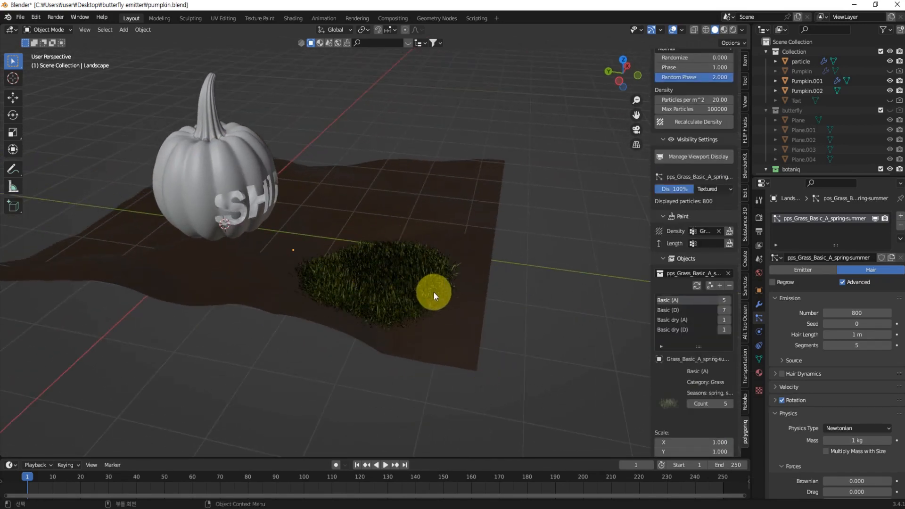
{"action": "mouse_move", "coordinate": [434, 292]}
{"action": "middle_mouse_down"}
{"action": "mouse_move", "coordinate": [441, 349]}
{"action": "mouse_move", "coordinate": [442, 287]}
{"action": "middle_mouse_up"}
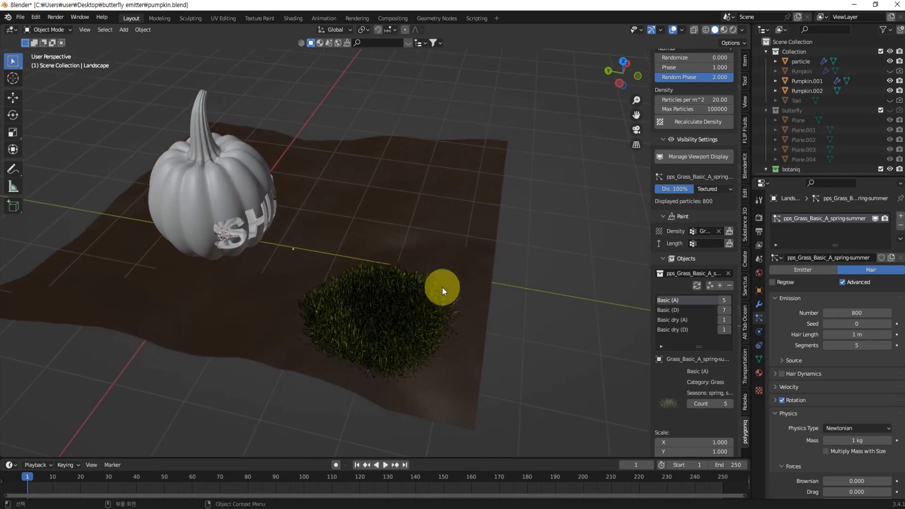
Weight-paint full-density grass strips along two neighbouring edges of the landscape with the 50 px brush
{"action": "left_click", "coordinate": [58, 31]}
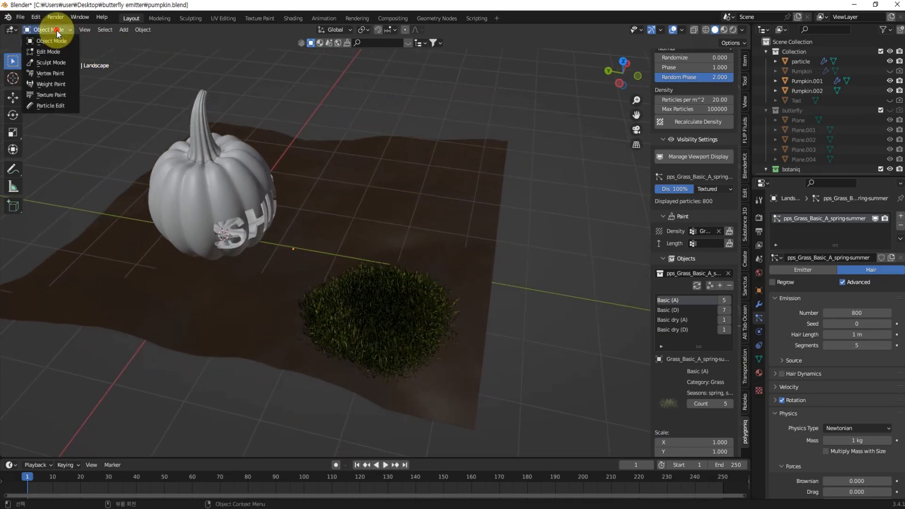
{"action": "left_click", "coordinate": [47, 83]}
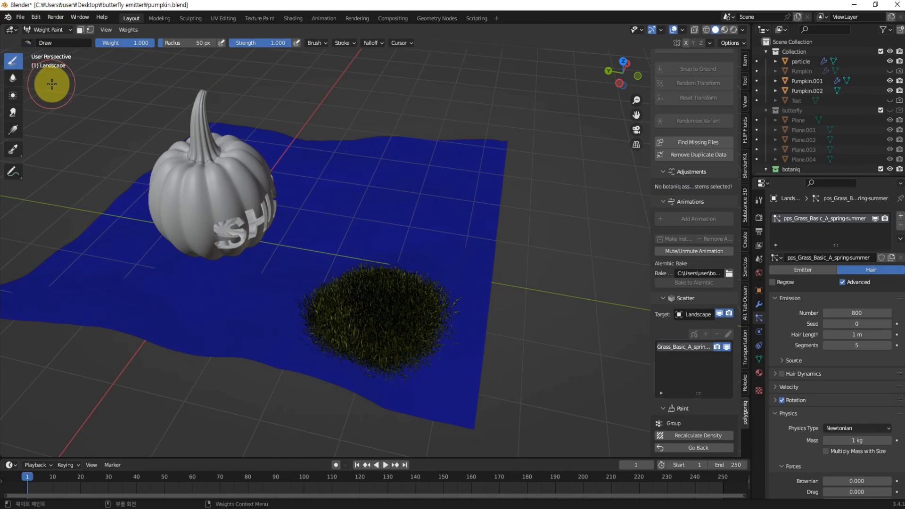
{"action": "mouse_move", "coordinate": [491, 239]}
{"action": "middle_mouse_down"}
{"action": "mouse_move", "coordinate": [470, 272]}
{"action": "mouse_move", "coordinate": [378, 239]}
{"action": "middle_mouse_up"}
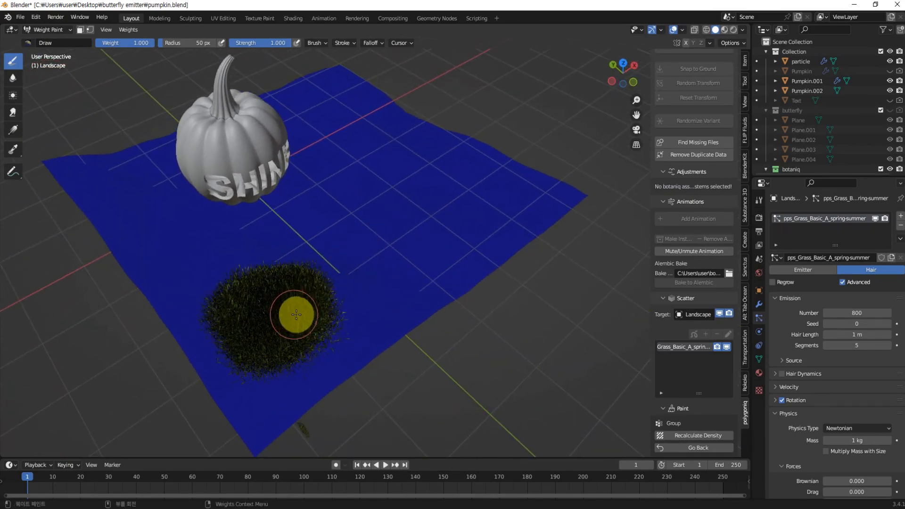
{"action": "mouse_move", "coordinate": [297, 317]}
{"action": "left_mouse_down"}
{"action": "mouse_move", "coordinate": [529, 176]}
{"action": "mouse_move", "coordinate": [507, 242]}
{"action": "mouse_move", "coordinate": [350, 323]}
{"action": "mouse_move", "coordinate": [244, 392]}
{"action": "mouse_move", "coordinate": [202, 307]}
{"action": "mouse_move", "coordinate": [226, 237]}
{"action": "mouse_move", "coordinate": [145, 178]}
{"action": "mouse_move", "coordinate": [97, 173]}
{"action": "mouse_move", "coordinate": [137, 255]}
{"action": "mouse_move", "coordinate": [214, 368]}
{"action": "mouse_move", "coordinate": [376, 281]}
{"action": "left_mouse_up"}
{"action": "mouse_move", "coordinate": [375, 281]}
{"action": "middle_mouse_down"}
{"action": "mouse_move", "coordinate": [432, 200]}
{"action": "mouse_move", "coordinate": [410, 289]}
{"action": "mouse_move", "coordinate": [334, 192]}
{"action": "middle_mouse_up"}
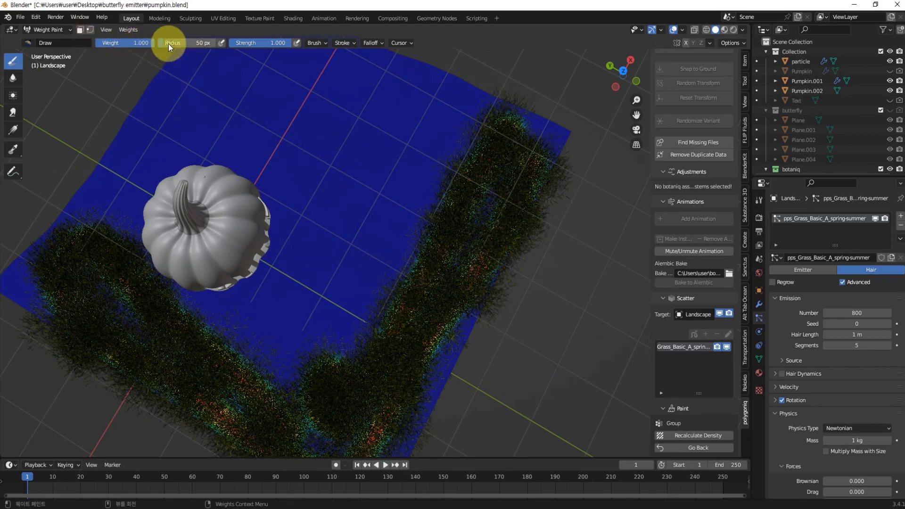
Enlarge the weight brush to 137 px and paint grass over the landscape around the pumpkin, leaving the ground beneath it unpainted
{"action": "key", "text": "bracketright"}
{"action": "key", "text": "bracketright"}
{"action": "key", "text": "bracketright"}
{"action": "key", "text": "bracketright"}
{"action": "key", "text": "bracketright"}
{"action": "key", "text": "bracketright"}
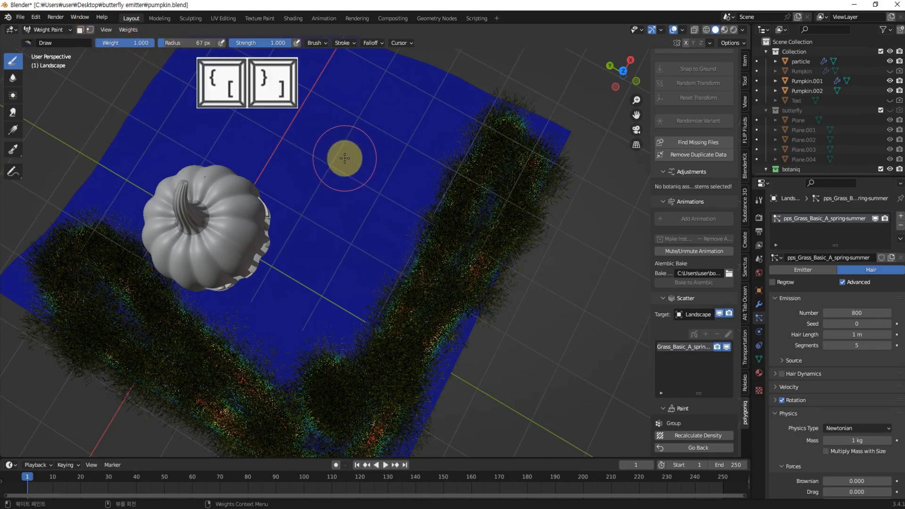
{"action": "middle_click_drag", "start_coordinate": [345, 159], "coordinate": [400, 261]}
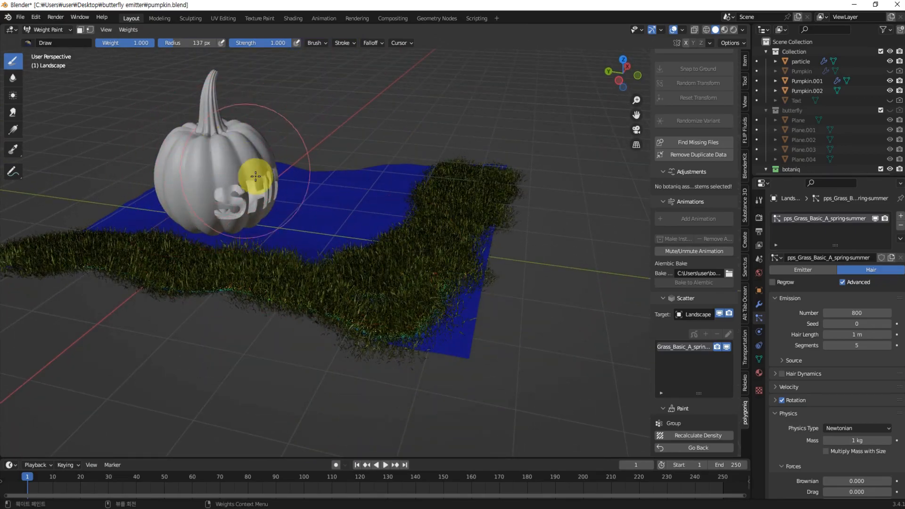
{"action": "mouse_move", "coordinate": [239, 198]}
{"action": "middle_mouse_down"}
{"action": "mouse_move", "coordinate": [363, 206]}
{"action": "mouse_move", "coordinate": [369, 234]}
{"action": "mouse_move", "coordinate": [313, 324]}
{"action": "middle_mouse_up"}
{"action": "mouse_move", "coordinate": [313, 324]}
{"action": "left_mouse_down"}
{"action": "mouse_move", "coordinate": [344, 307]}
{"action": "mouse_move", "coordinate": [369, 227]}
{"action": "mouse_move", "coordinate": [339, 181]}
{"action": "mouse_move", "coordinate": [265, 151]}
{"action": "mouse_move", "coordinate": [289, 125]}
{"action": "mouse_move", "coordinate": [509, 163]}
{"action": "mouse_move", "coordinate": [414, 219]}
{"action": "left_mouse_up"}
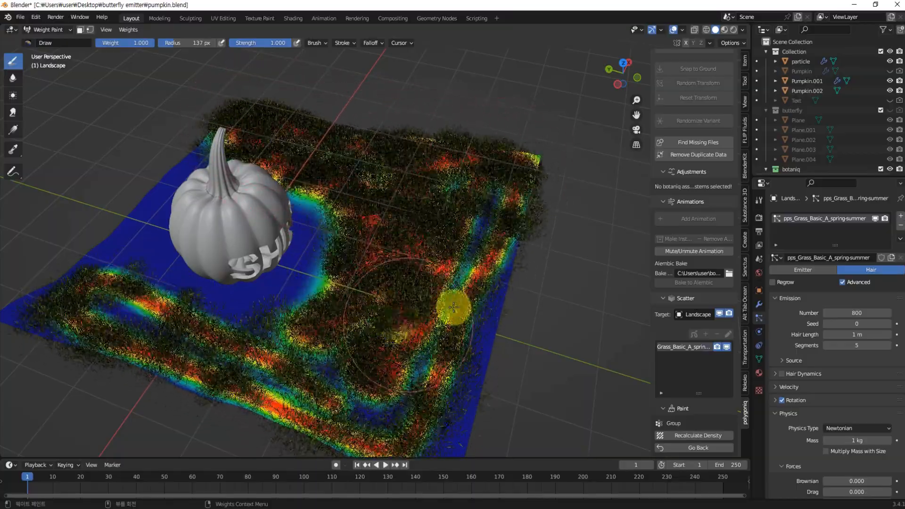
{"action": "mouse_move", "coordinate": [453, 307]}
{"action": "left_mouse_down"}
{"action": "mouse_move", "coordinate": [487, 380]}
{"action": "mouse_move", "coordinate": [443, 403]}
{"action": "left_mouse_up"}
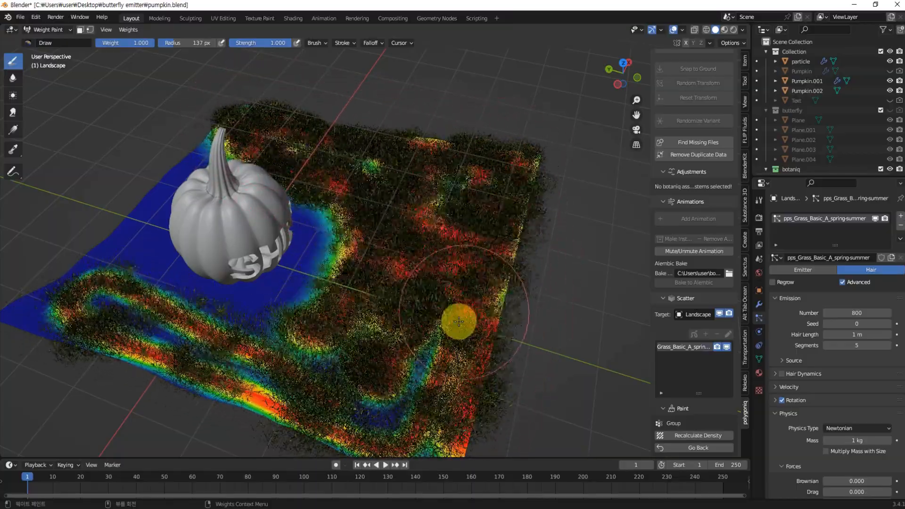
{"action": "mouse_move", "coordinate": [459, 321]}
{"action": "left_mouse_down"}
{"action": "mouse_move", "coordinate": [262, 374]}
{"action": "mouse_move", "coordinate": [112, 336]}
{"action": "mouse_move", "coordinate": [125, 217]}
{"action": "mouse_move", "coordinate": [170, 166]}
{"action": "mouse_move", "coordinate": [192, 150]}
{"action": "mouse_move", "coordinate": [154, 210]}
{"action": "mouse_move", "coordinate": [162, 317]}
{"action": "mouse_move", "coordinate": [239, 334]}
{"action": "mouse_move", "coordinate": [297, 293]}
{"action": "mouse_move", "coordinate": [316, 254]}
{"action": "mouse_move", "coordinate": [307, 193]}
{"action": "left_mouse_up"}
{"action": "middle_click_drag", "start_coordinate": [330, 402], "coordinate": [329, 368]}
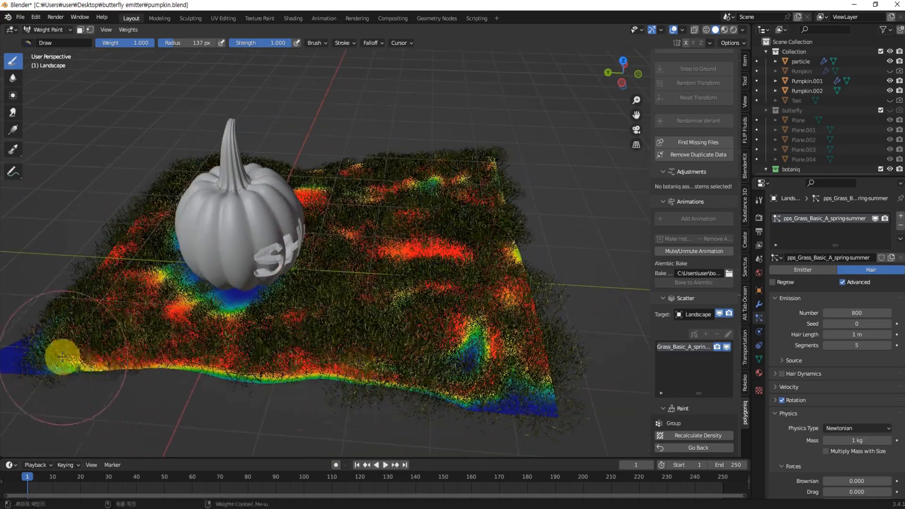
Paint grass weight into the landscape's remaining corners, edges and thin areas, and return to Object Mode
{"action": "left_click_drag", "start_coordinate": [62, 357], "coordinate": [61, 374]}
{"action": "mouse_move", "coordinate": [490, 381]}
{"action": "left_mouse_down"}
{"action": "mouse_move", "coordinate": [540, 378]}
{"action": "mouse_move", "coordinate": [467, 358]}
{"action": "mouse_move", "coordinate": [550, 360]}
{"action": "left_mouse_up"}
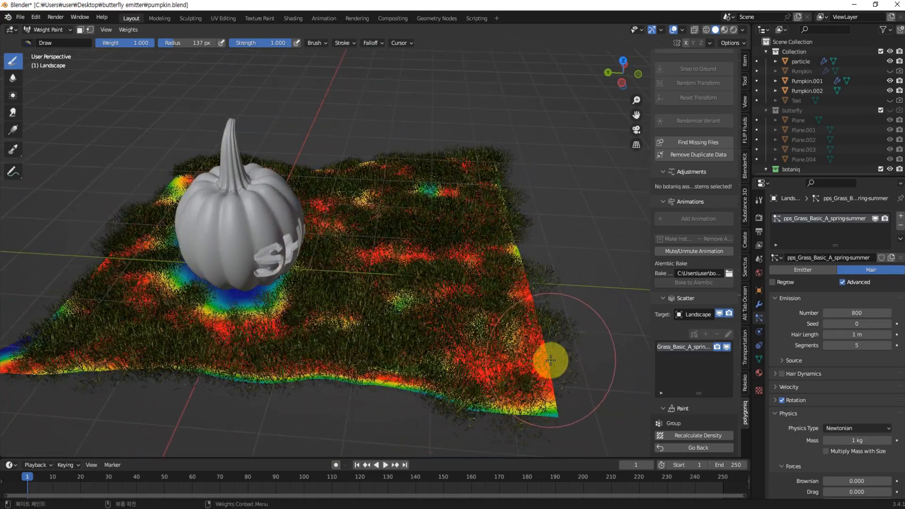
{"action": "key", "text": "KP_0"}
{"action": "mouse_move", "coordinate": [545, 354]}
{"action": "middle_mouse_down"}
{"action": "mouse_move", "coordinate": [542, 366]}
{"action": "mouse_move", "coordinate": [398, 275]}
{"action": "mouse_move", "coordinate": [330, 323]}
{"action": "mouse_move", "coordinate": [400, 210]}
{"action": "middle_mouse_up"}
{"action": "mouse_move", "coordinate": [400, 210]}
{"action": "left_mouse_down"}
{"action": "mouse_move", "coordinate": [376, 142]}
{"action": "mouse_move", "coordinate": [473, 111]}
{"action": "mouse_move", "coordinate": [451, 216]}
{"action": "mouse_move", "coordinate": [469, 186]}
{"action": "mouse_move", "coordinate": [338, 279]}
{"action": "mouse_move", "coordinate": [188, 278]}
{"action": "mouse_move", "coordinate": [92, 77]}
{"action": "left_mouse_up"}
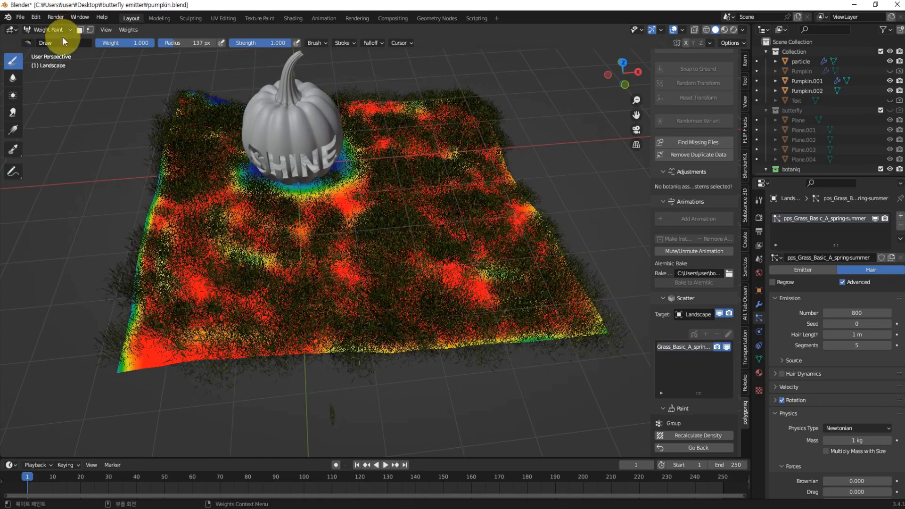
{"action": "left_click", "coordinate": [49, 29]}
{"action": "left_click", "coordinate": [46, 42]}
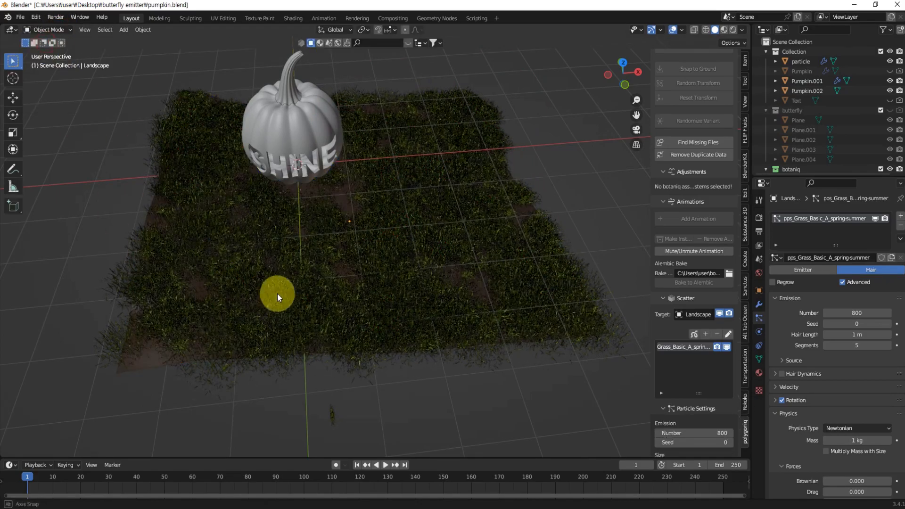
Increase the scale of the landscape's scattered grass particles to 2.281
{"action": "middle_click_drag", "start_coordinate": [278, 293], "coordinate": [347, 283]}
{"action": "scroll", "coordinate": [281, 254], "scroll_direction": "up", "scroll_amount": 4}
{"action": "scroll", "coordinate": [282, 254], "scroll_direction": "up", "scroll_amount": 2}
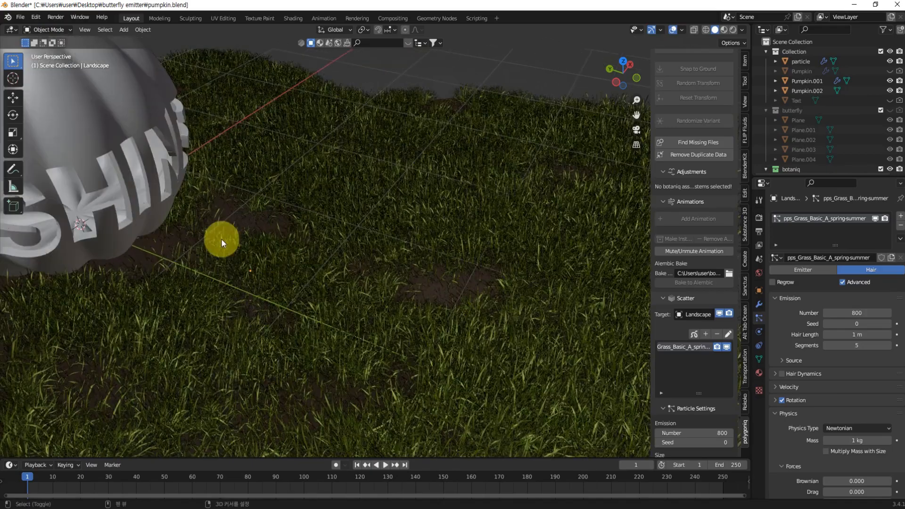
{"action": "middle_click_drag", "start_coordinate": [222, 239], "coordinate": [510, 284], "text": "shift"}
{"action": "scroll", "coordinate": [230, 205], "scroll_direction": "down", "scroll_amount": 5}
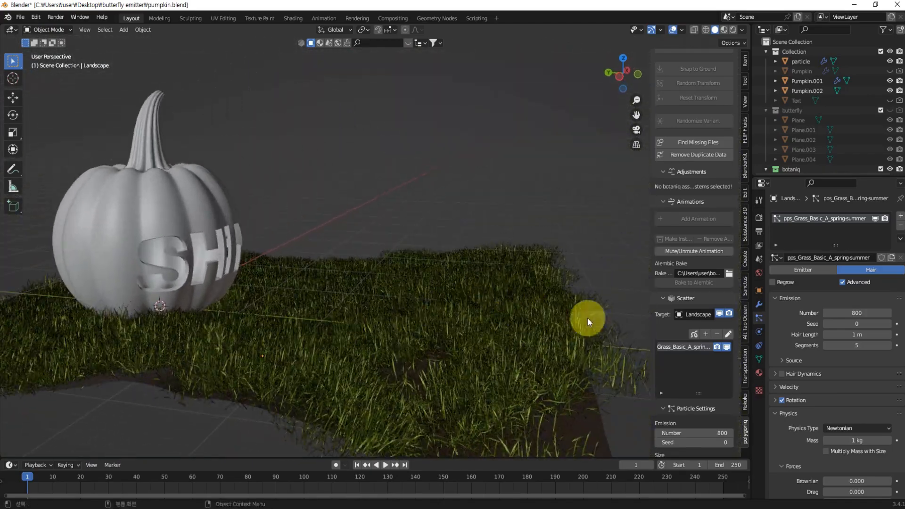
{"action": "scroll", "coordinate": [684, 344], "scroll_direction": "down", "scroll_amount": 4}
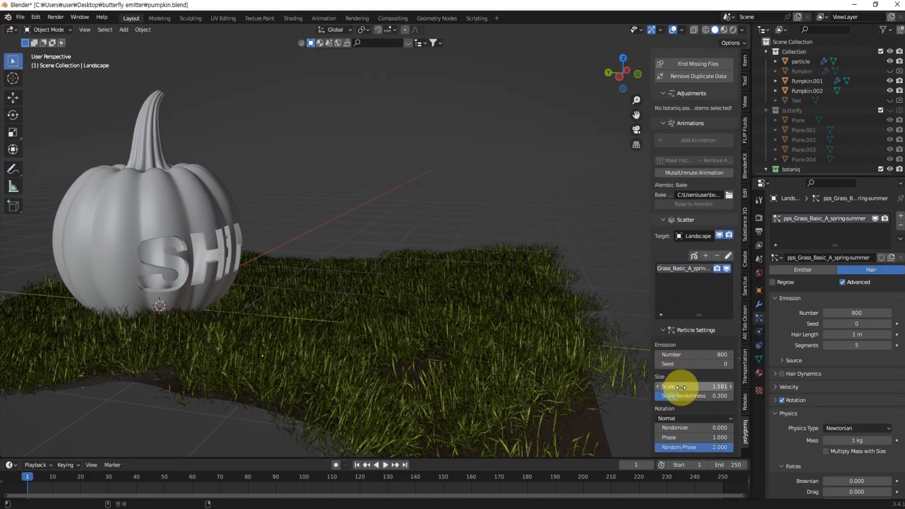
{"action": "left_click_drag", "start_coordinate": [684, 387], "coordinate": [740, 387]}
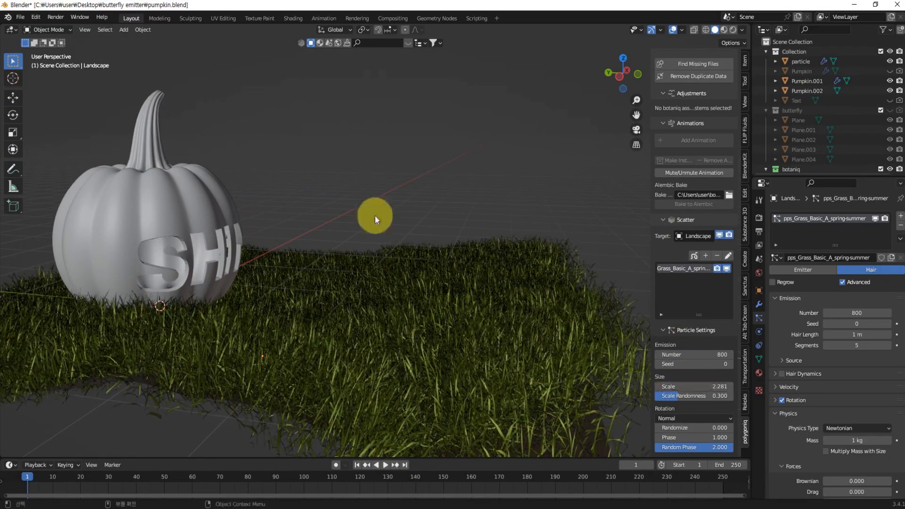
Inspect the enlarged grass around the pumpkin from several angles and through the camera, using Material Preview shading
{"action": "middle_click_drag", "start_coordinate": [375, 215], "coordinate": [332, 231]}
{"action": "middle_click_drag", "start_coordinate": [227, 276], "coordinate": [461, 237]}
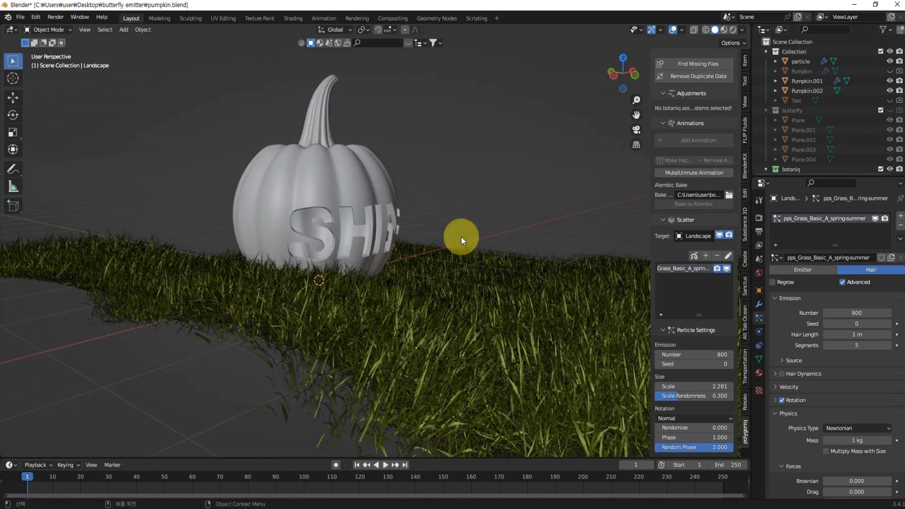
{"action": "key", "text": "KP_0"}
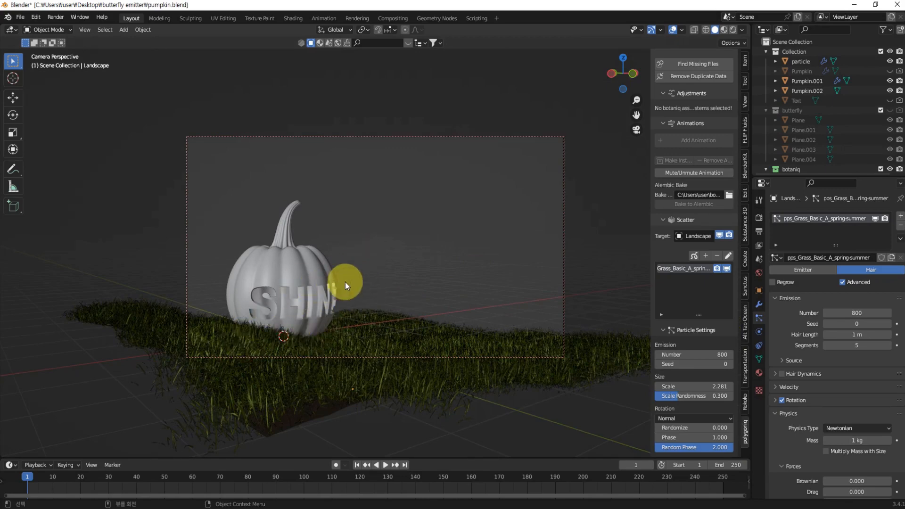
{"action": "mouse_move", "coordinate": [405, 253]}
{"action": "middle_mouse_down"}
{"action": "mouse_move", "coordinate": [441, 262]}
{"action": "mouse_move", "coordinate": [438, 275]}
{"action": "mouse_move", "coordinate": [407, 324]}
{"action": "mouse_move", "coordinate": [390, 311]}
{"action": "mouse_move", "coordinate": [405, 293]}
{"action": "mouse_move", "coordinate": [414, 299]}
{"action": "mouse_move", "coordinate": [362, 325]}
{"action": "mouse_move", "coordinate": [403, 309]}
{"action": "mouse_move", "coordinate": [448, 264]}
{"action": "middle_mouse_up"}
{"action": "left_click", "coordinate": [725, 30]}
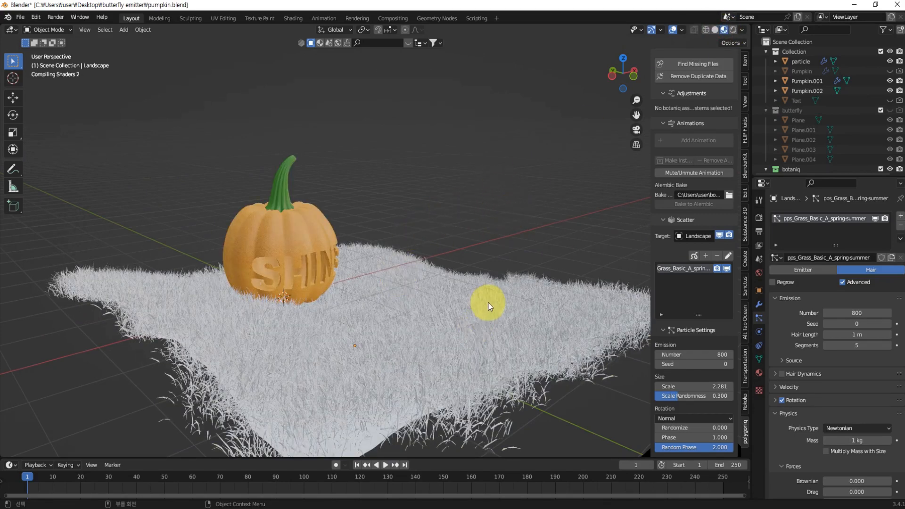
{"action": "middle_click_drag", "start_coordinate": [488, 300], "coordinate": [503, 218]}
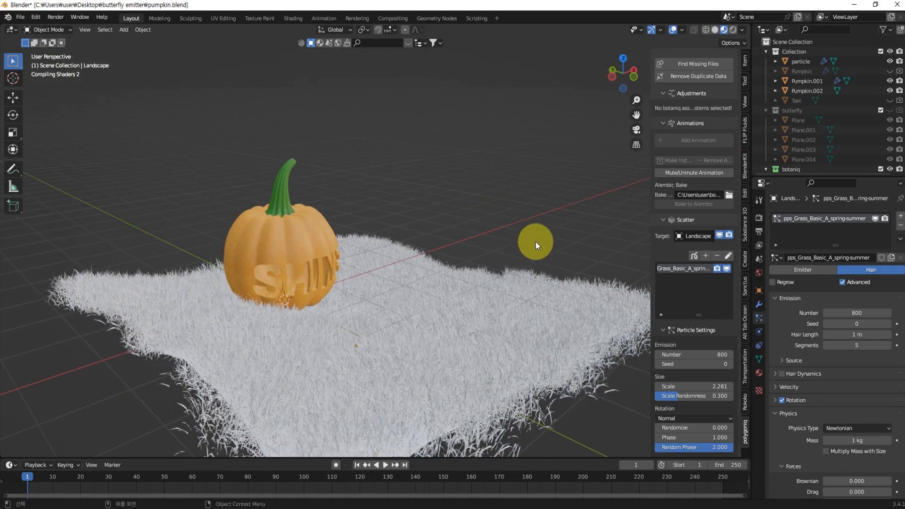
{"action": "middle_click_drag", "start_coordinate": [547, 291], "coordinate": [523, 250]}
{"action": "key", "text": "KP_0"}
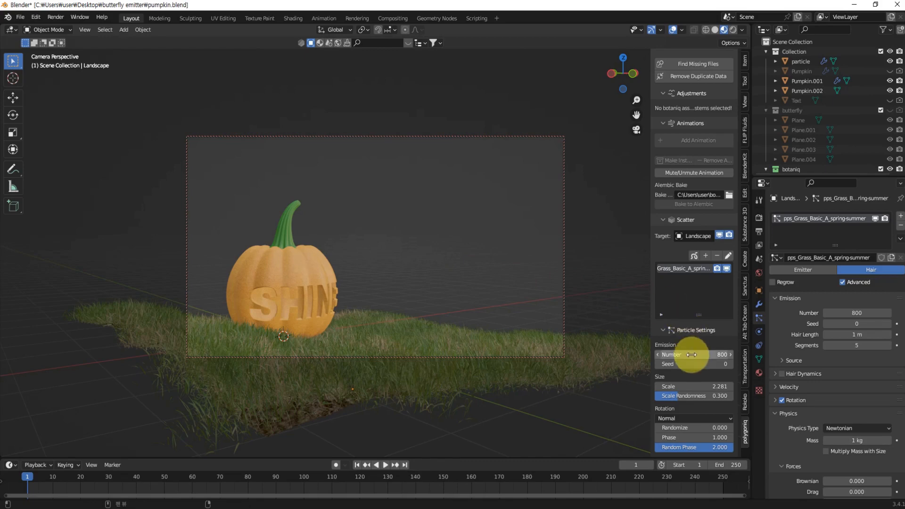
Select the landscape with its grass and add a Wind-Best-Fit animation, leaving Automatic Make Instance off
{"action": "scroll", "coordinate": [696, 312], "scroll_direction": "down", "scroll_amount": 2}
{"action": "scroll", "coordinate": [696, 342], "scroll_direction": "down", "scroll_amount": 6}
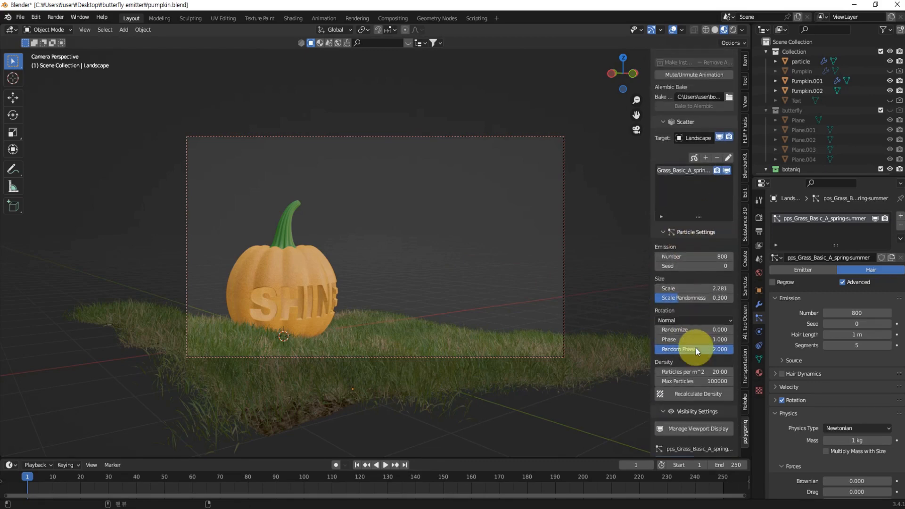
{"action": "left_click", "coordinate": [624, 352]}
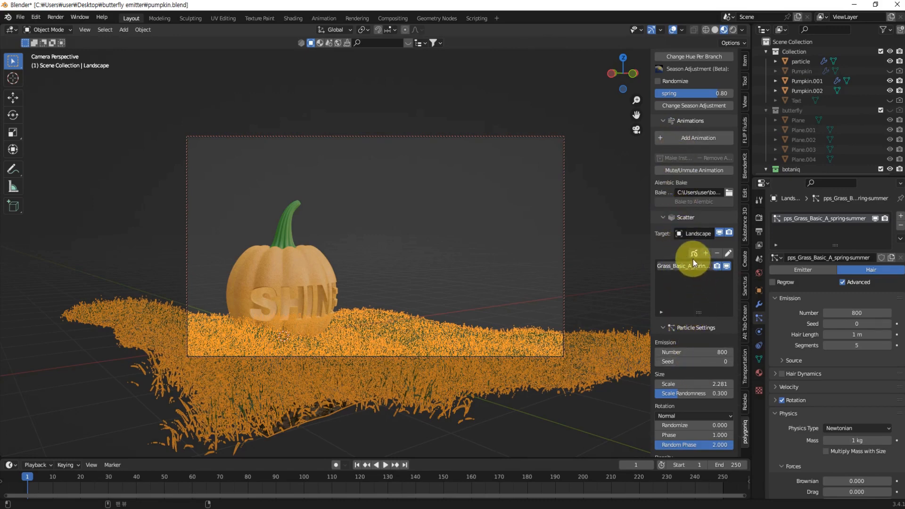
{"action": "scroll", "coordinate": [693, 259], "scroll_direction": "up", "scroll_amount": 1}
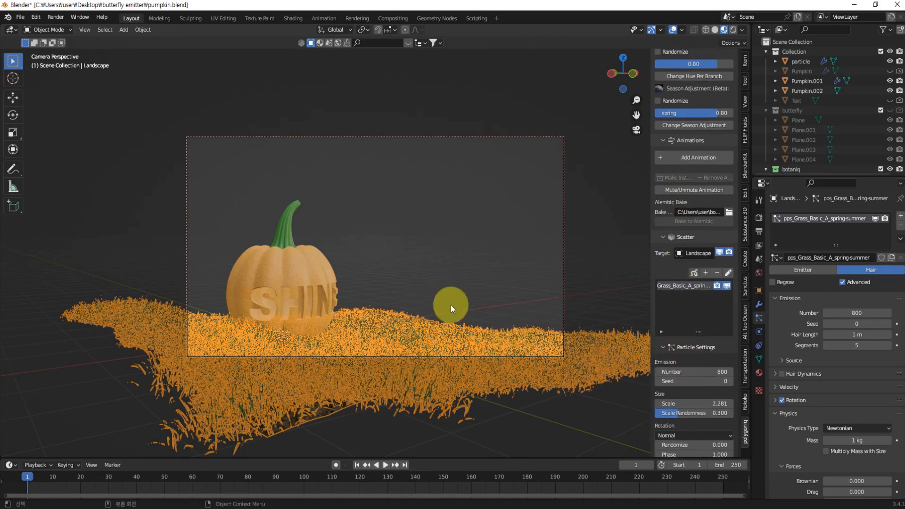
{"action": "left_click", "coordinate": [599, 292]}
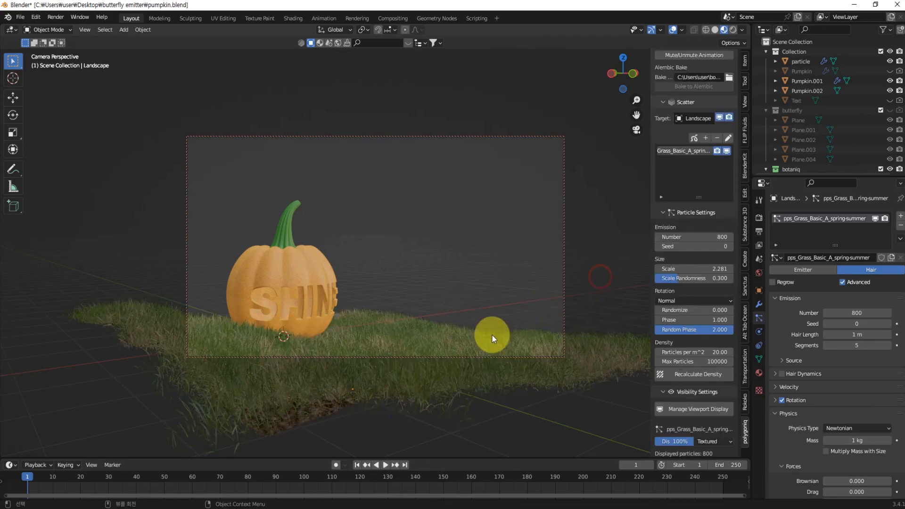
{"action": "left_click", "coordinate": [491, 338]}
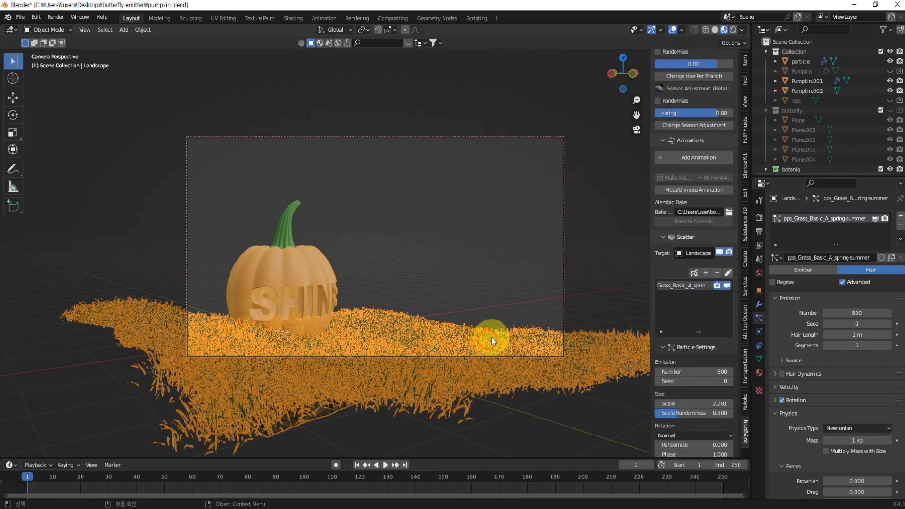
{"action": "left_click", "coordinate": [692, 159]}
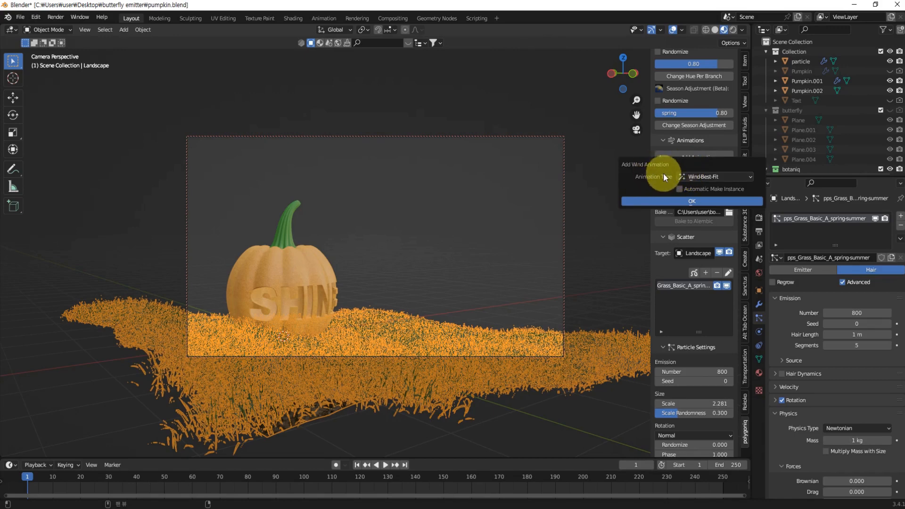
{"action": "left_click", "coordinate": [717, 176]}
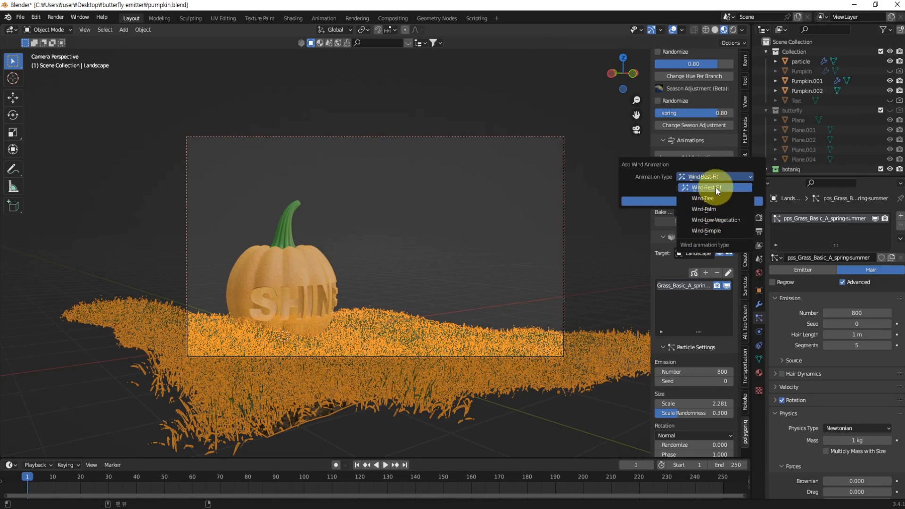
{"action": "left_click", "coordinate": [715, 188]}
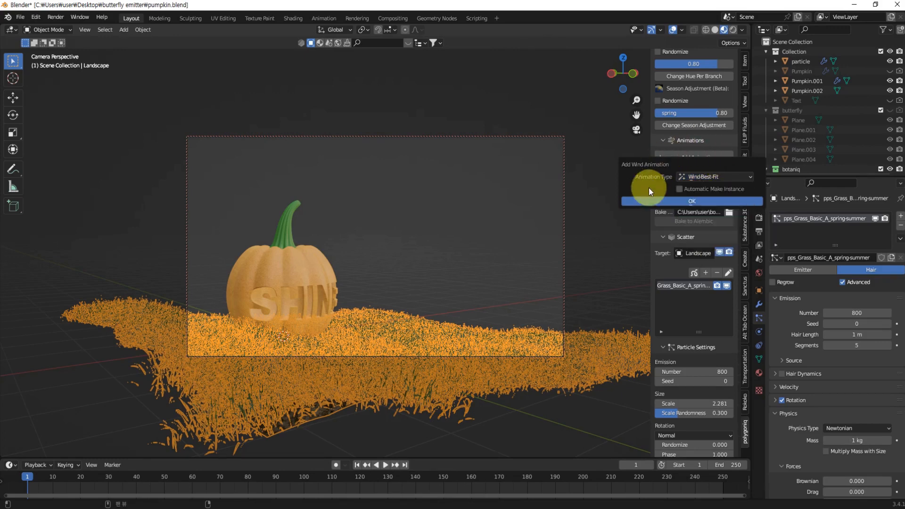
{"action": "left_click", "coordinate": [684, 200]}
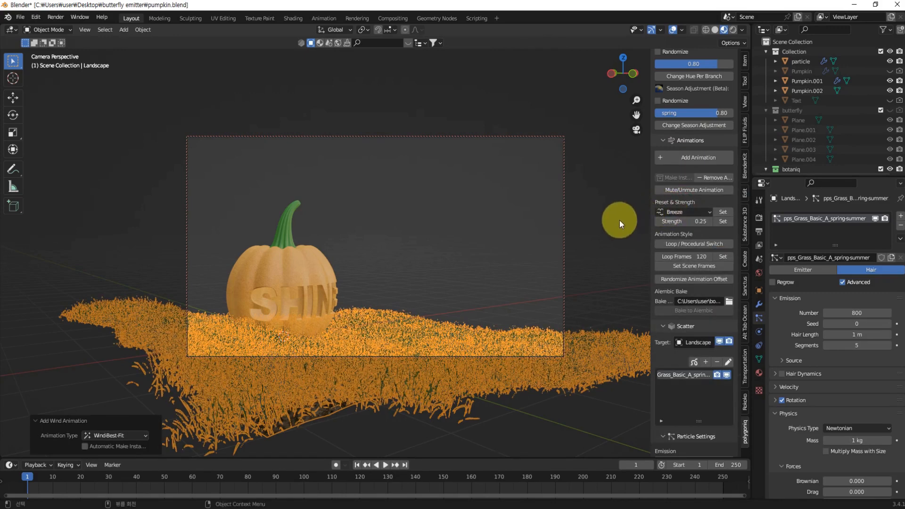
Deselect the landscape and play the wind animation in Material Preview and in Solid shading to check the grass movement
{"action": "left_click", "coordinate": [479, 253]}
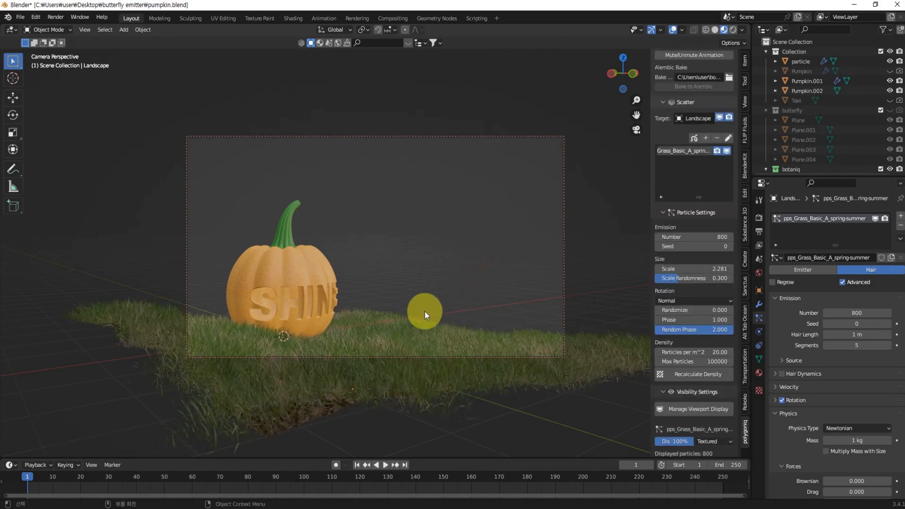
{"action": "key", "text": "space"}
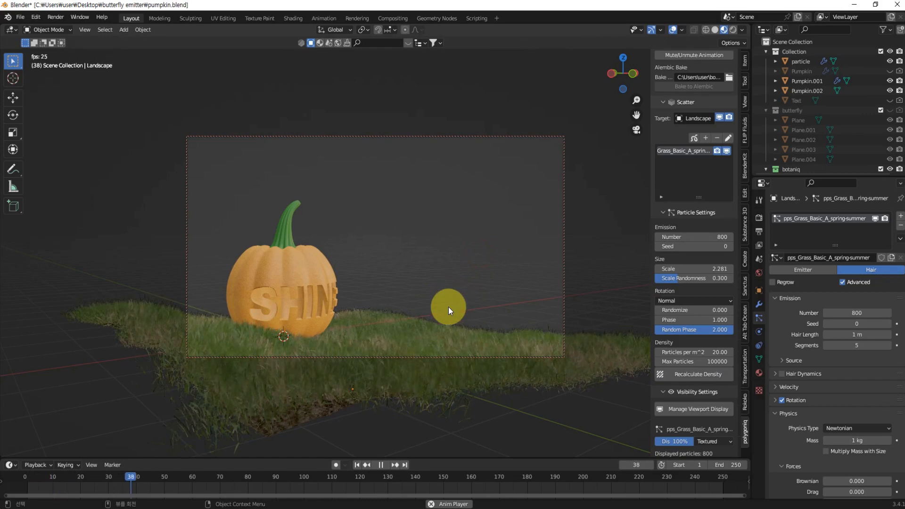
{"action": "key", "text": "space"}
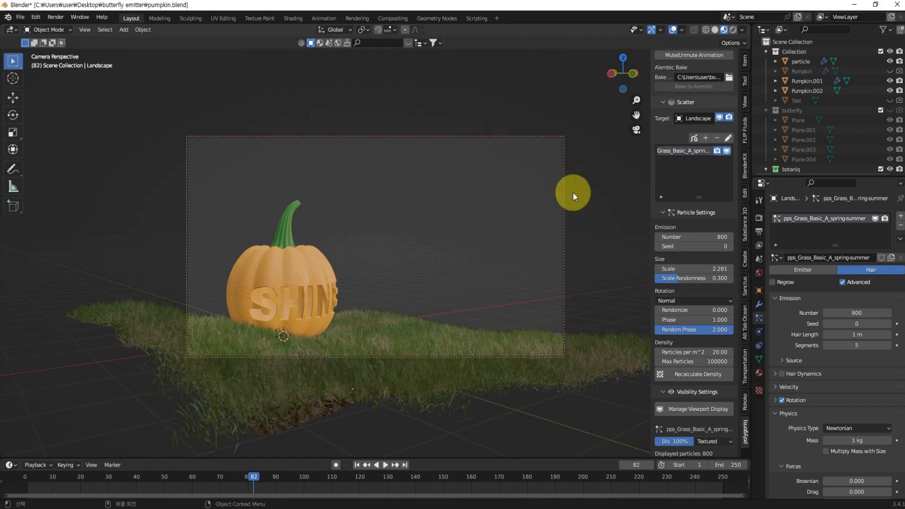
{"action": "left_click", "coordinate": [715, 32]}
{"action": "left_click", "coordinate": [462, 376]}
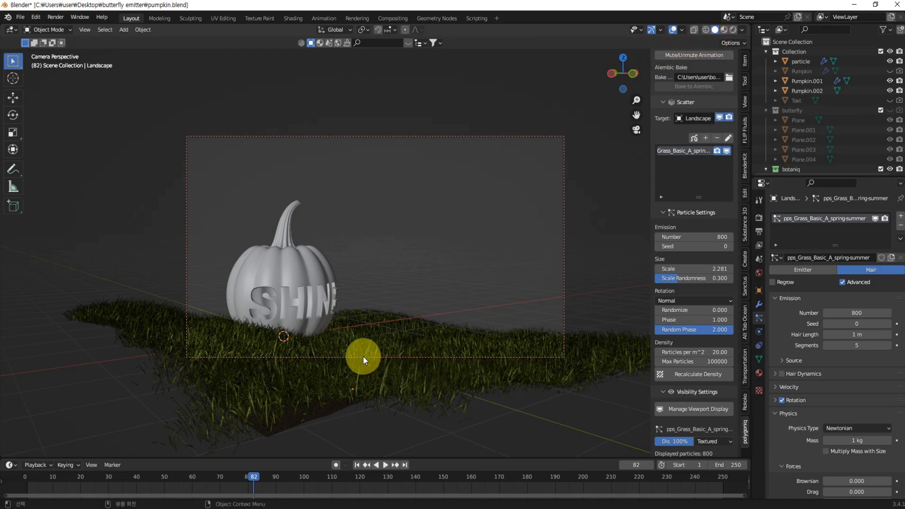
{"action": "key", "text": "space"}
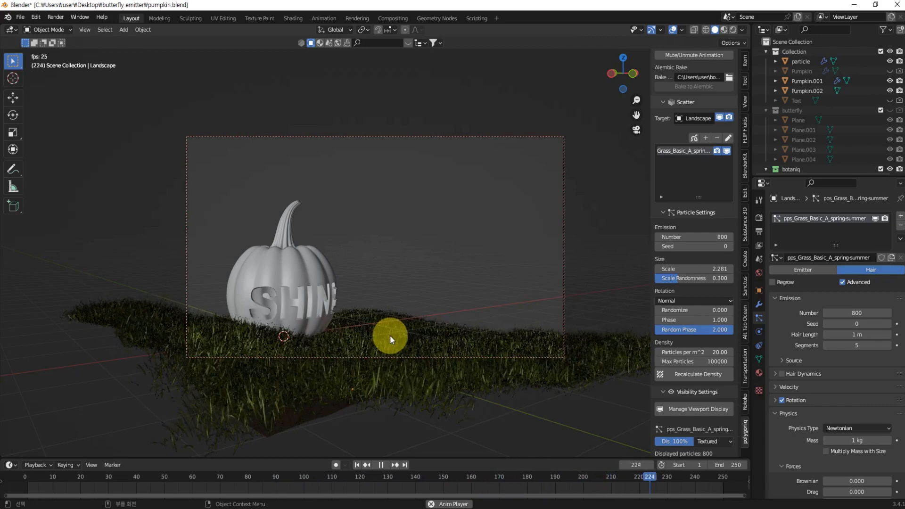
{"action": "key", "text": "space"}
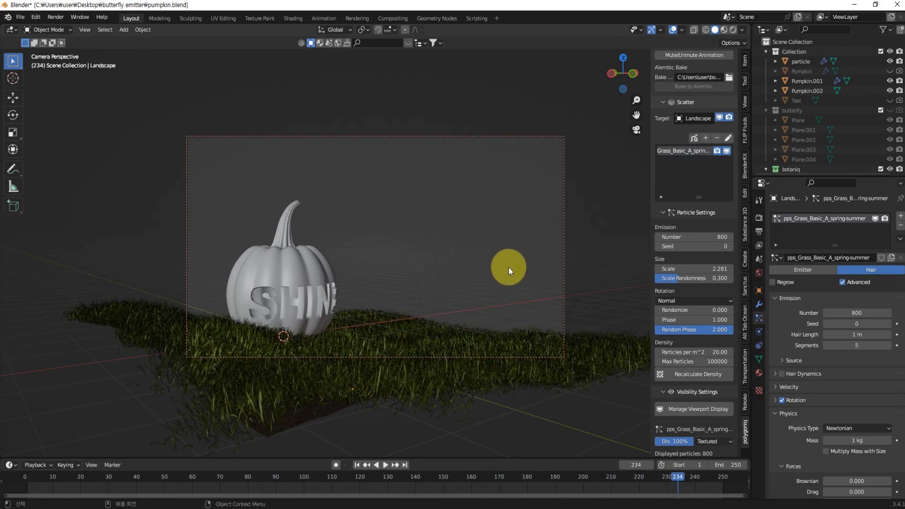
Reselect the grass landscape, keep the Breeze wind preset, and set and apply a wind strength of 0.15
{"action": "left_click", "coordinate": [577, 330]}
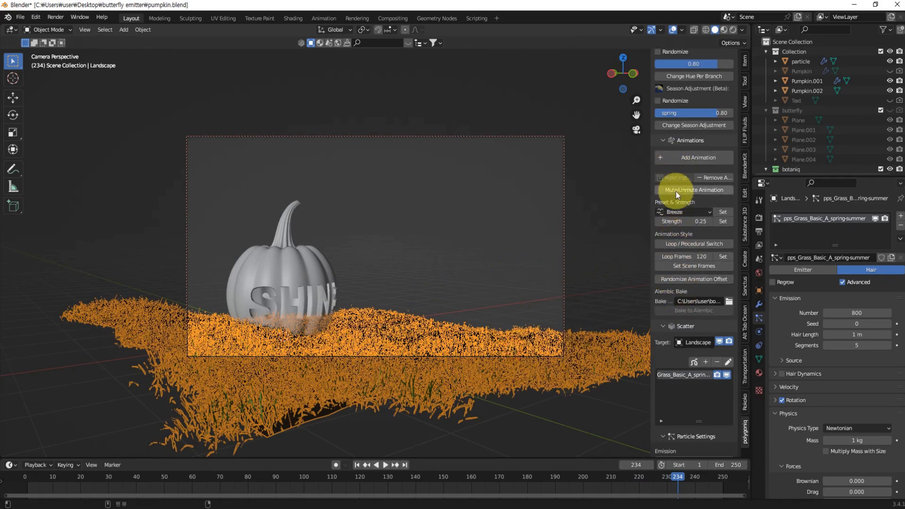
{"action": "left_click", "coordinate": [705, 213]}
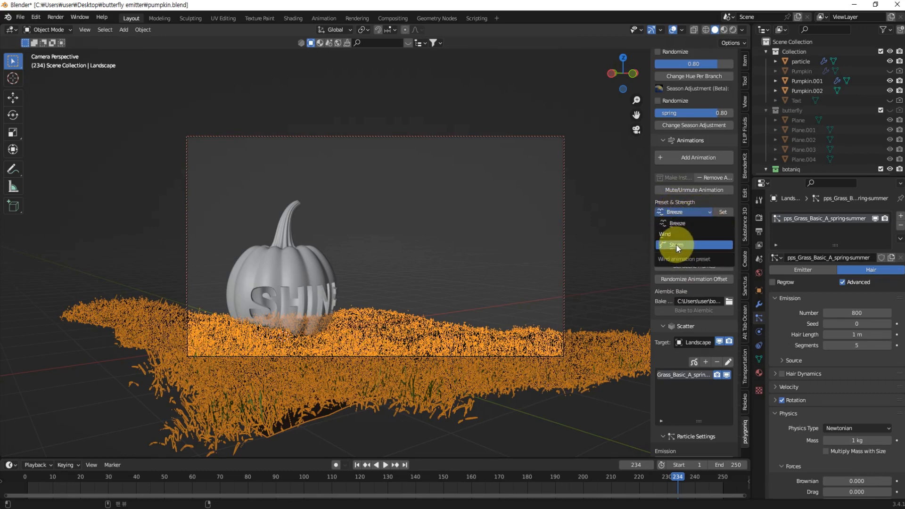
{"action": "left_click", "coordinate": [672, 222]}
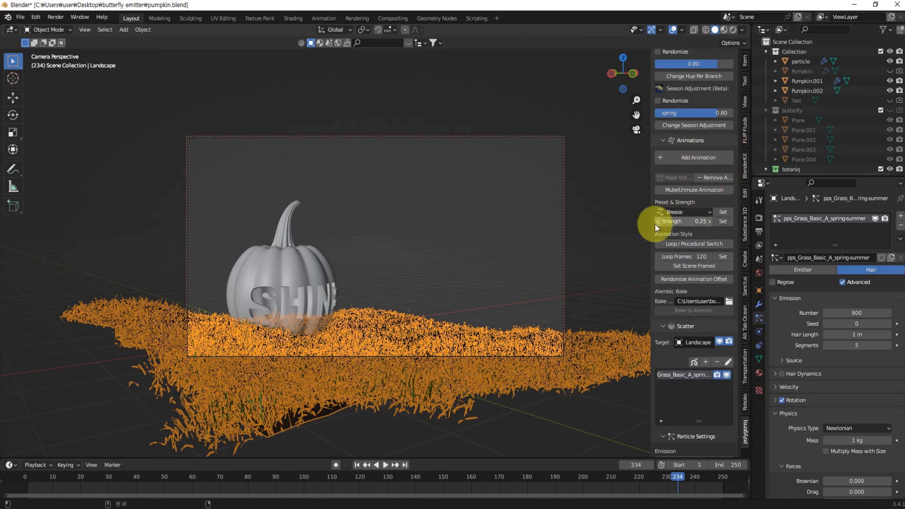
{"action": "left_click", "coordinate": [690, 223]}
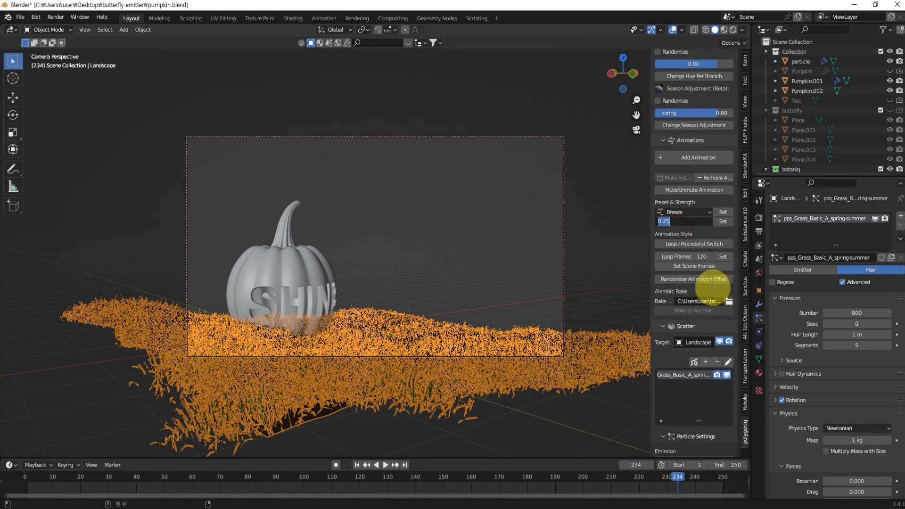
{"action": "type", "text": "0.15"}
{"action": "key", "text": "Return"}
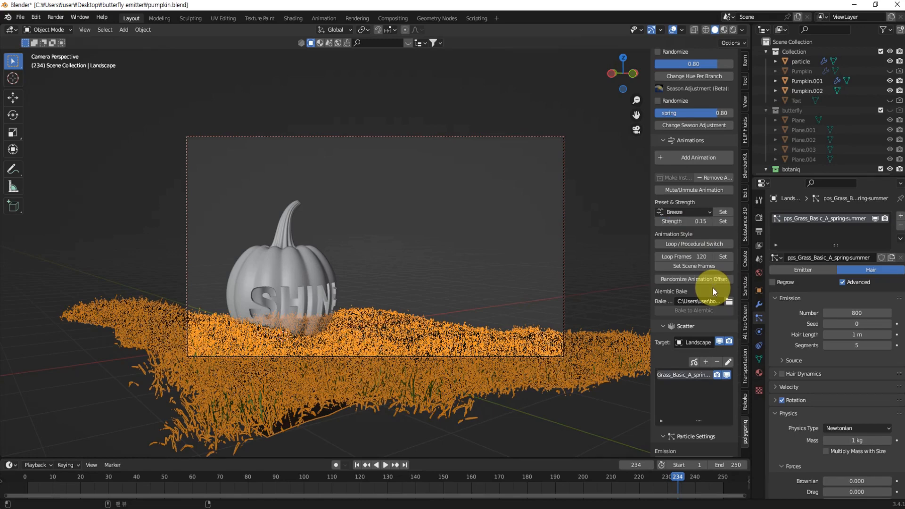
{"action": "left_click", "coordinate": [724, 222]}
{"action": "left_click", "coordinate": [710, 251]}
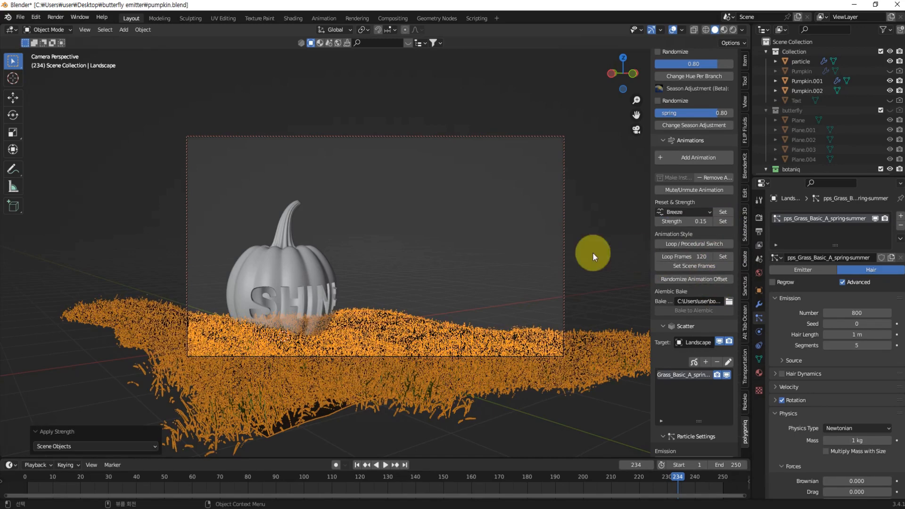
Play the animation with the landscape deselected to check the grass's breeze motion, and save the file
{"action": "key", "text": "space"}
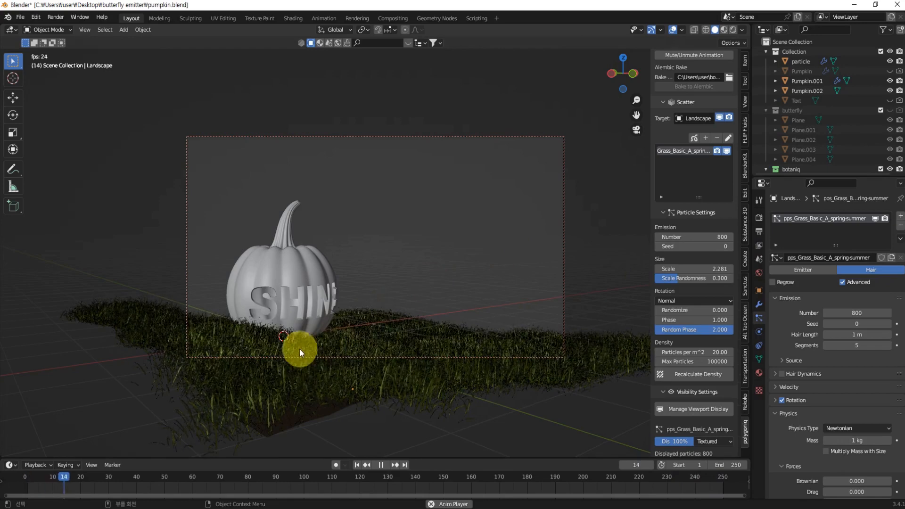
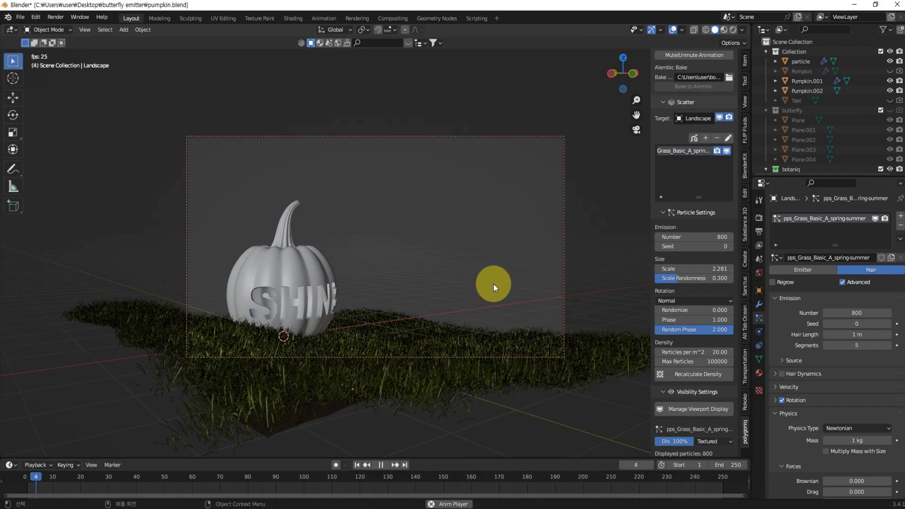
{"action": "key", "text": "space"}
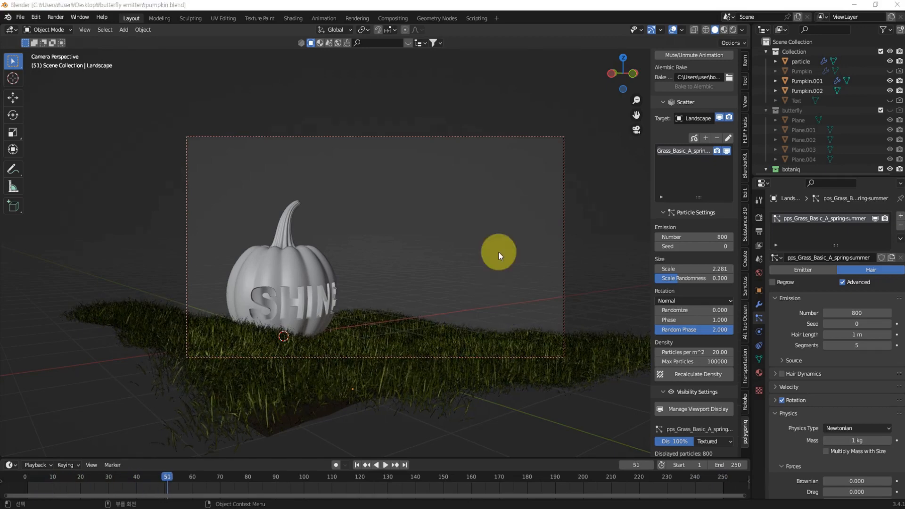
{"action": "scroll", "coordinate": [714, 312], "scroll_direction": "up", "scroll_amount": 10}
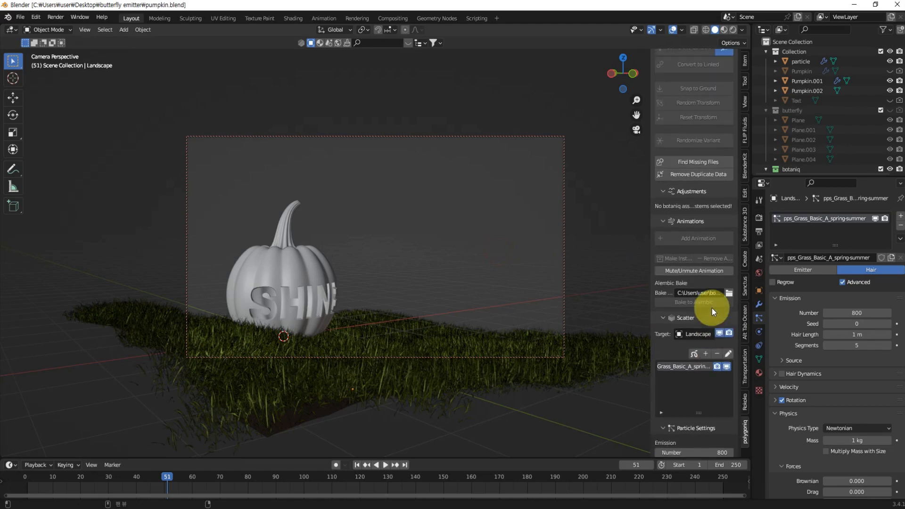
{"action": "scroll", "coordinate": [712, 308], "scroll_direction": "up", "scroll_amount": 3}
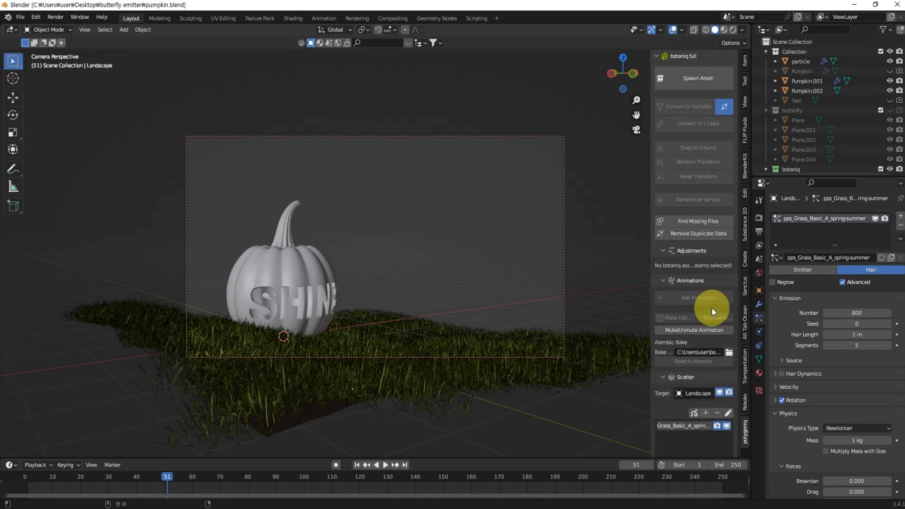
Spawn the Tree_Acer-pseudoplatanus_A_summer asset from botaniq's deciduous category, keeping Use botaniq collection on and Make editable off
{"action": "left_click", "coordinate": [695, 80]}
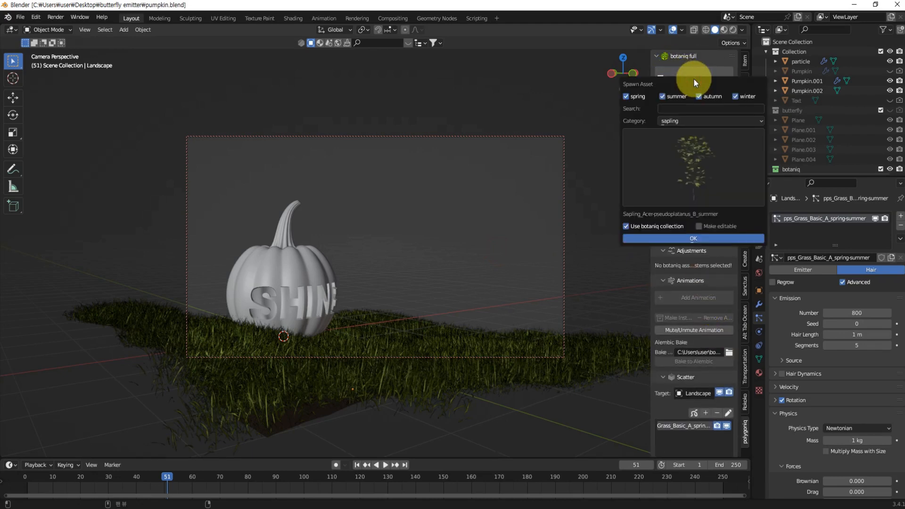
{"action": "left_click", "coordinate": [687, 121]}
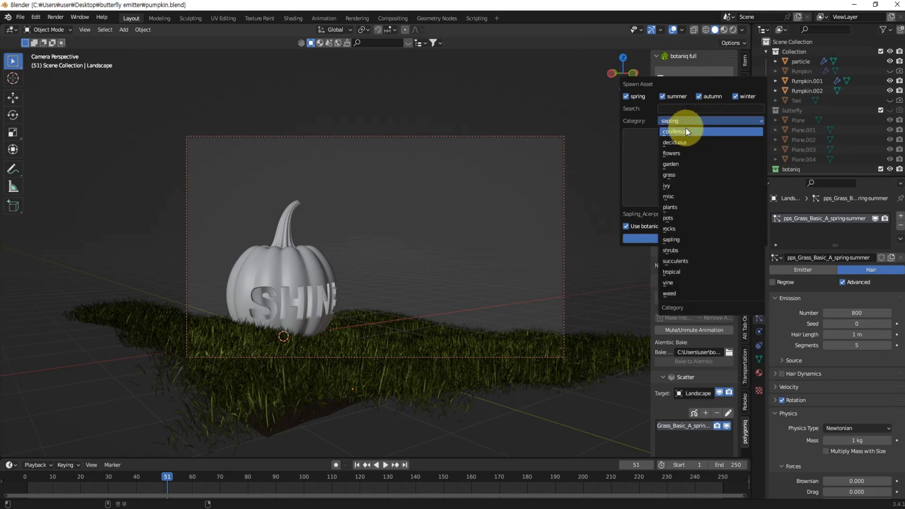
{"action": "left_click", "coordinate": [686, 132]}
{"action": "left_click", "coordinate": [688, 123]}
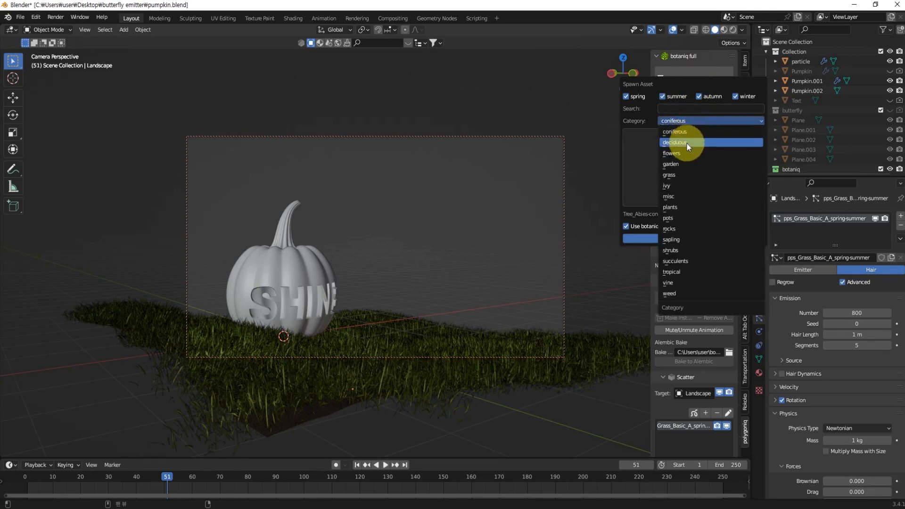
{"action": "left_click", "coordinate": [685, 143]}
{"action": "left_click", "coordinate": [684, 165]}
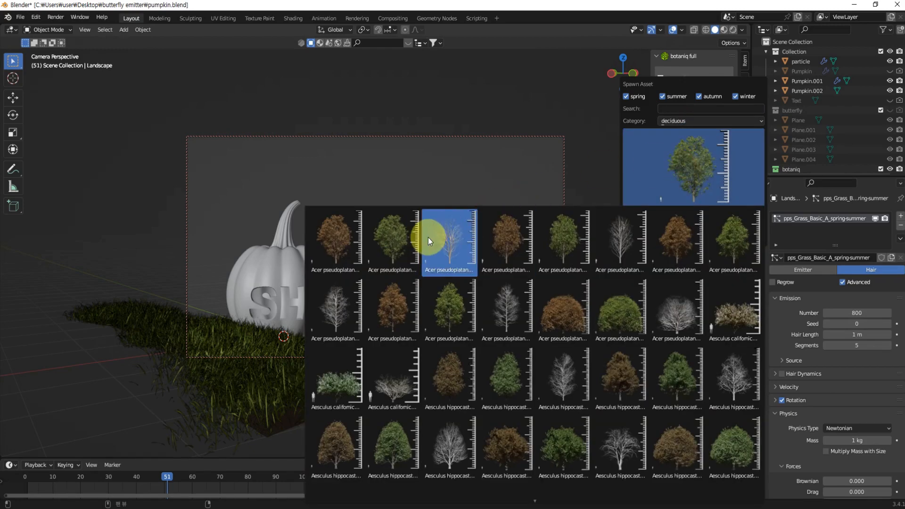
{"action": "left_click", "coordinate": [384, 246]}
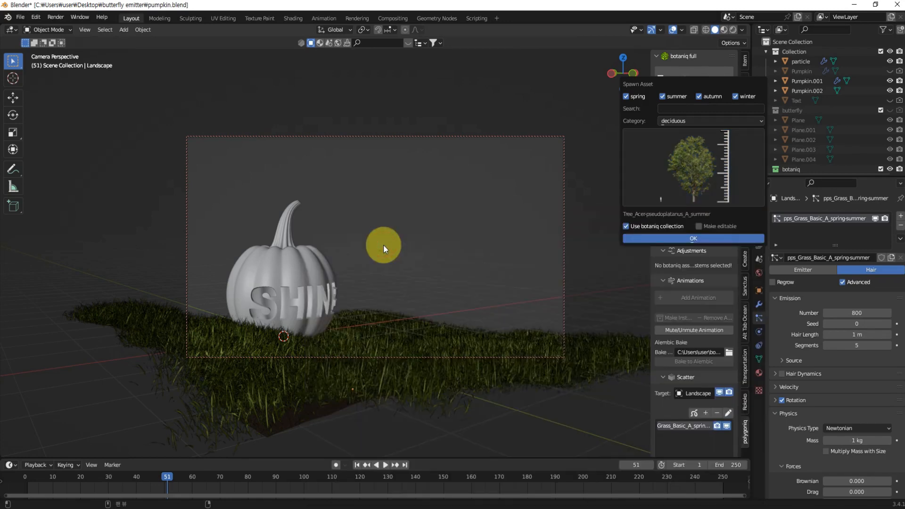
{"action": "left_click", "coordinate": [672, 239]}
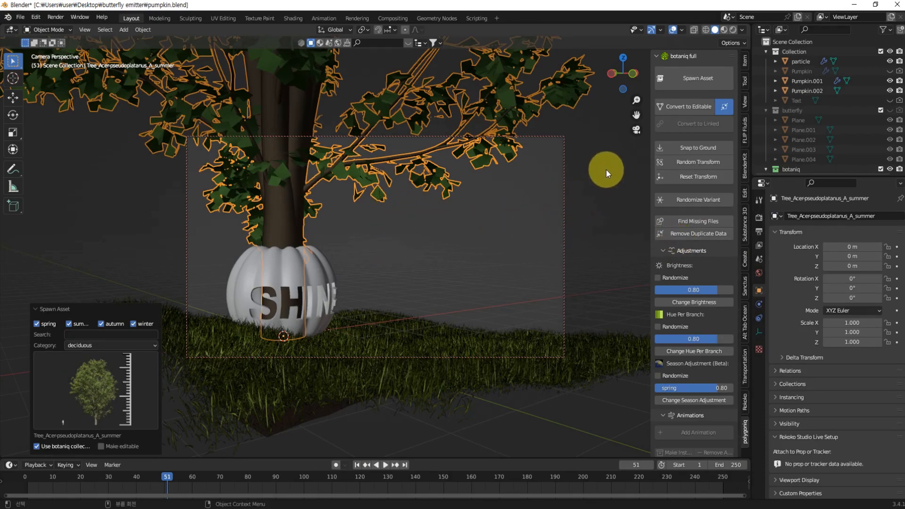
Scale the spawned maple tree down uniformly to about 0.443
{"action": "key", "text": "s"}
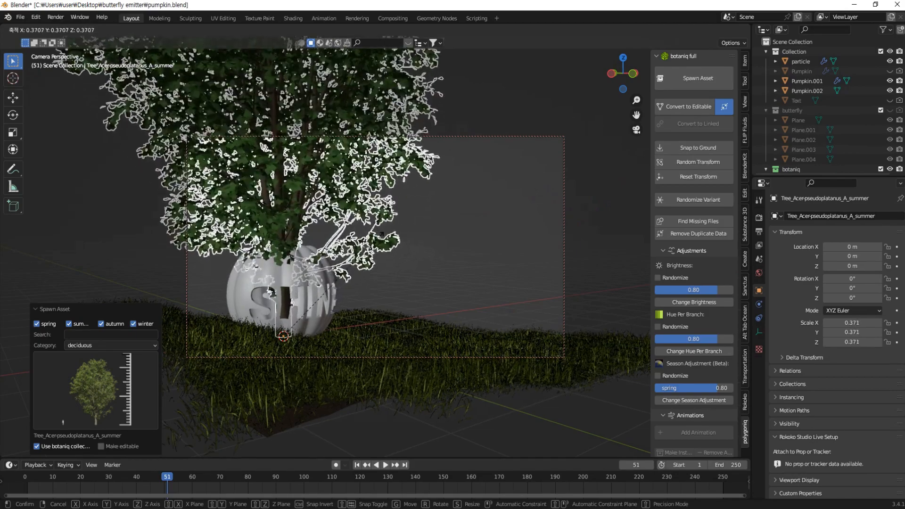
{"action": "left_click", "coordinate": [415, 220]}
{"action": "key", "text": "KP_5"}
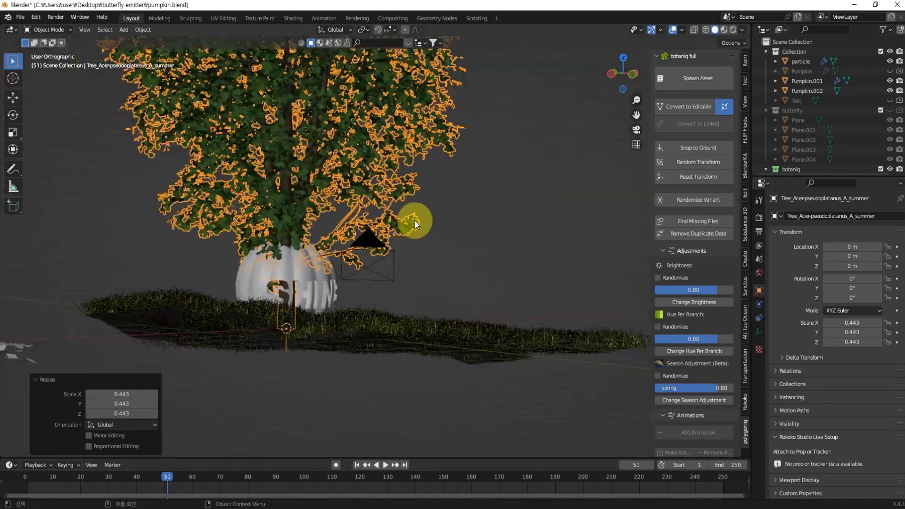
{"action": "key", "text": "KP_7"}
{"action": "middle_click_drag", "start_coordinate": [399, 212], "coordinate": [503, 208]}
{"action": "key", "text": "KP_1"}
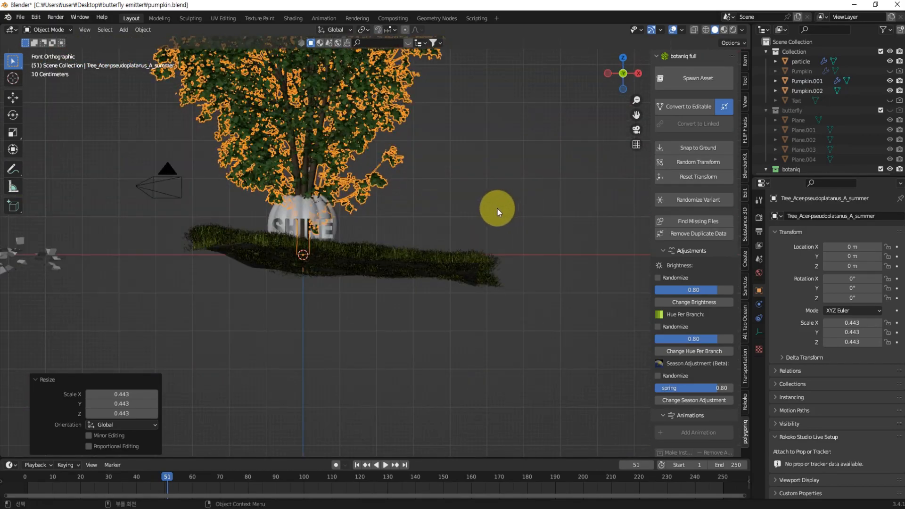
{"action": "key", "text": "KP_0"}
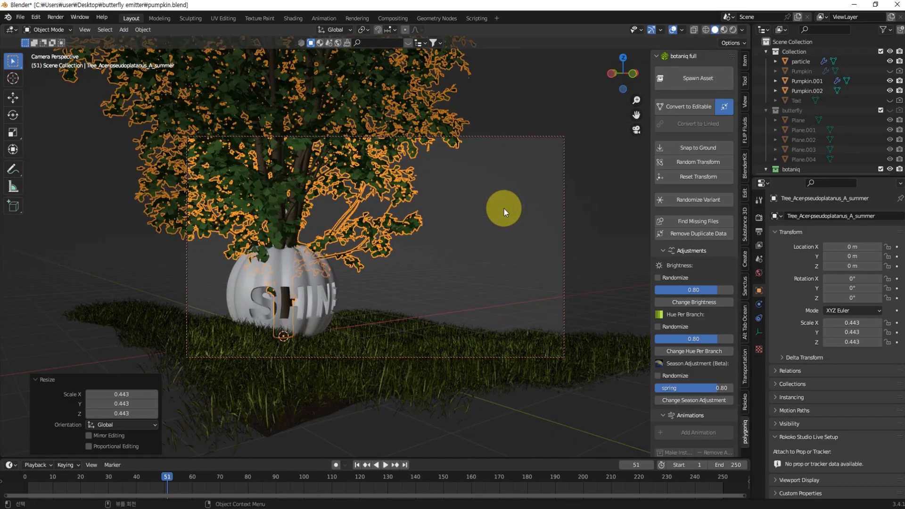
Move the tree off the pumpkin to its left side in the camera view, at about X -1.18 m, Y 0.96 m, Z 0.28 m
{"action": "key", "text": "g"}
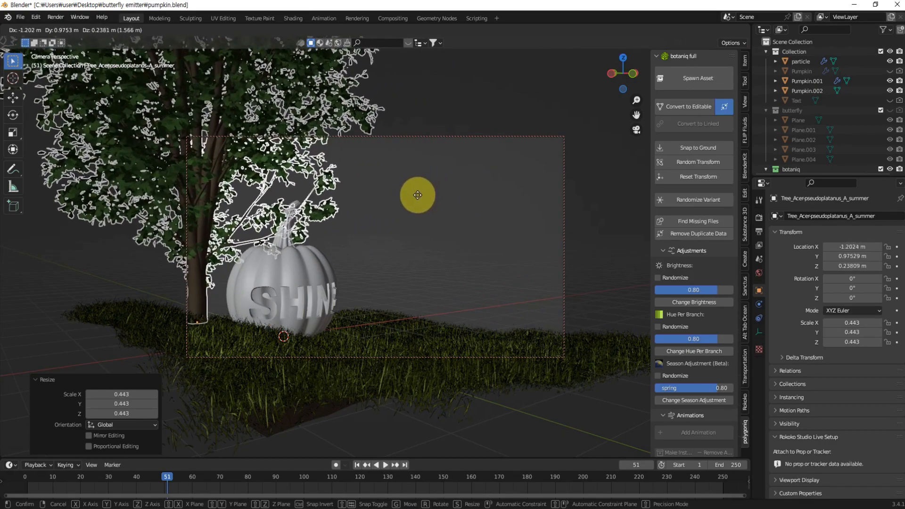
{"action": "left_click", "coordinate": [420, 192]}
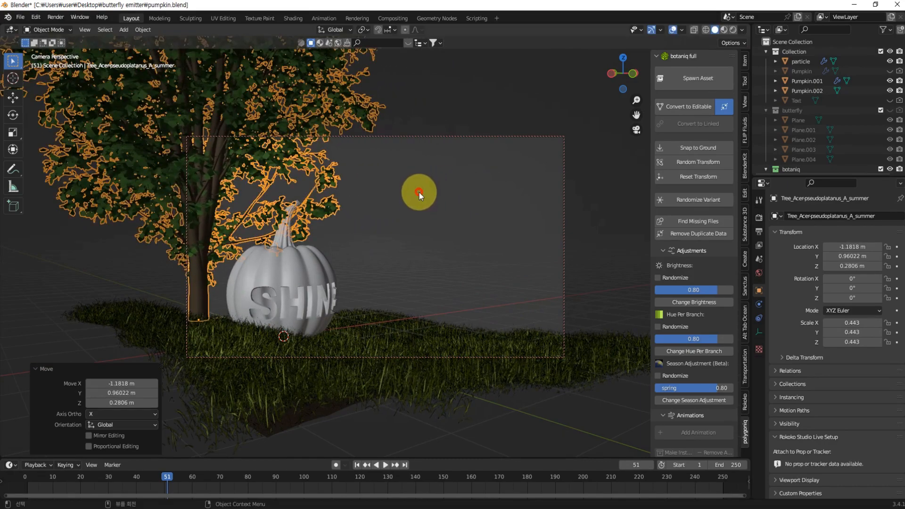
{"action": "left_click", "coordinate": [471, 212]}
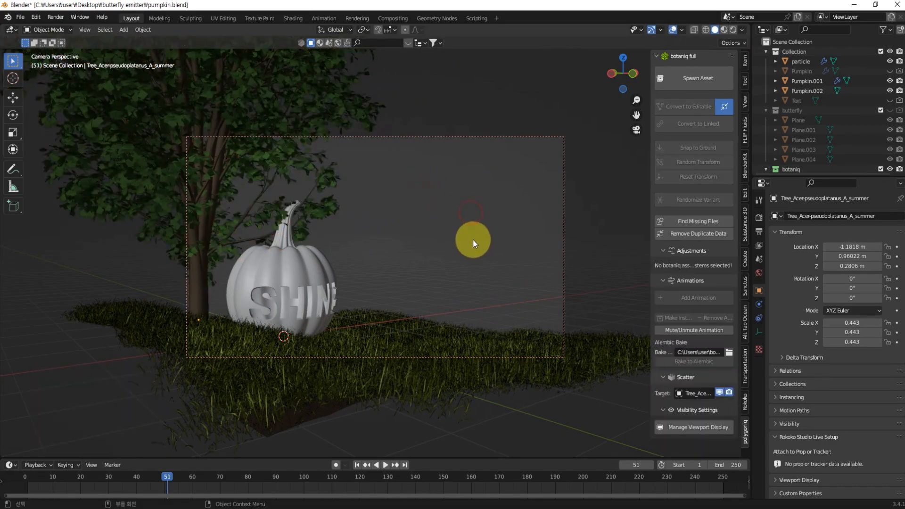
Move the tree back behind the pumpkin in top view by about 1.85 m in Y and 0.10 m in X
{"action": "left_click", "coordinate": [213, 236]}
{"action": "key", "text": "KP_7"}
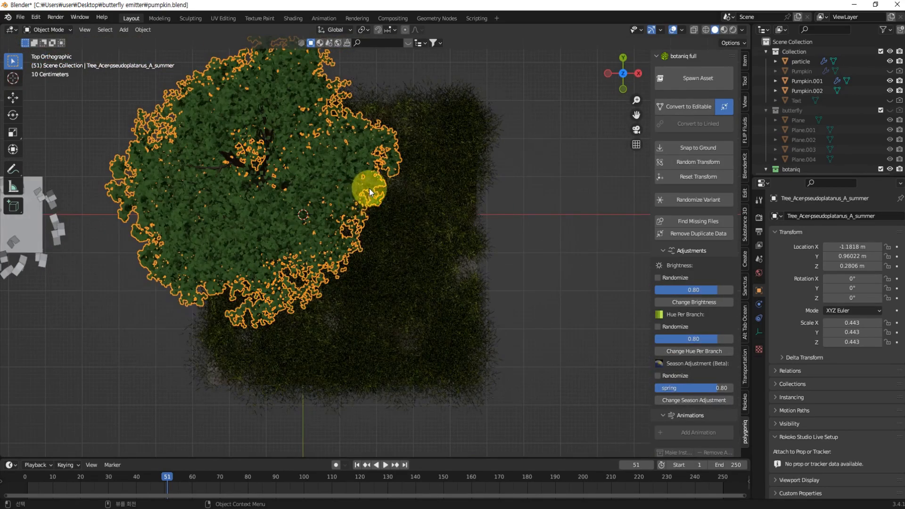
{"action": "key", "text": "g"}
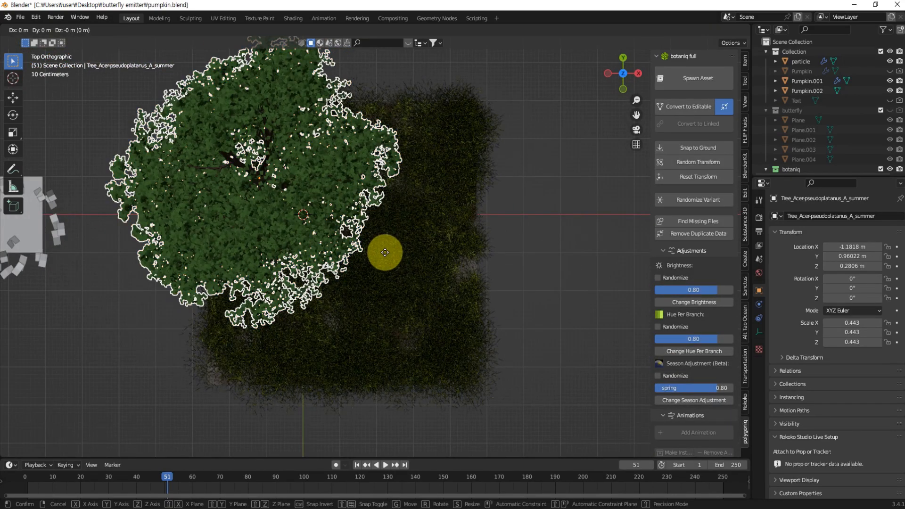
{"action": "left_click", "coordinate": [389, 182]}
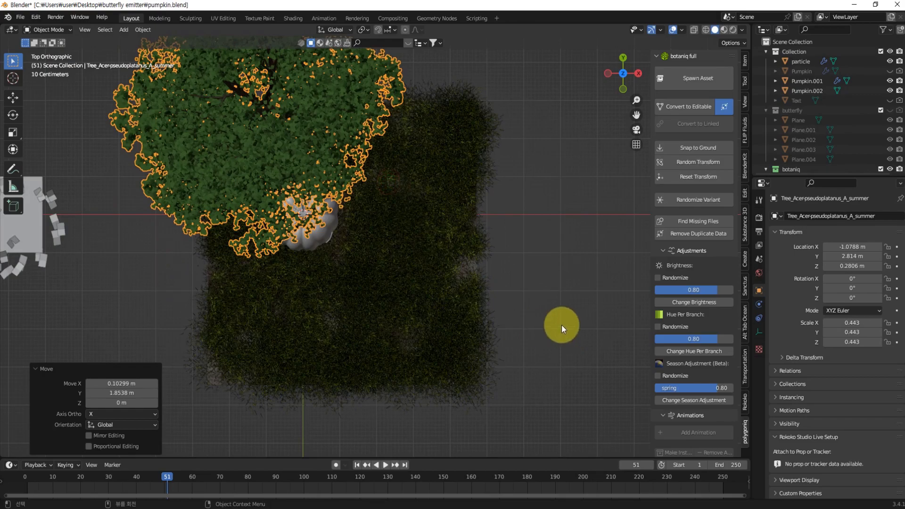
{"action": "key", "text": "KP_0"}
{"action": "left_click", "coordinate": [388, 179]}
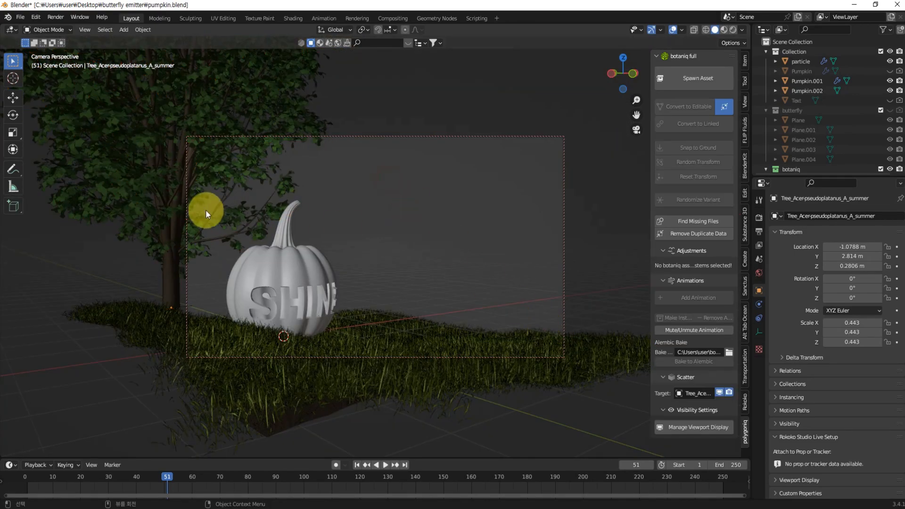
Shift the tree closer to the pumpkin and lower it to about X -0.85 m, Y 2.63 m, Z 0.14 m
{"action": "left_click", "coordinate": [204, 185]}
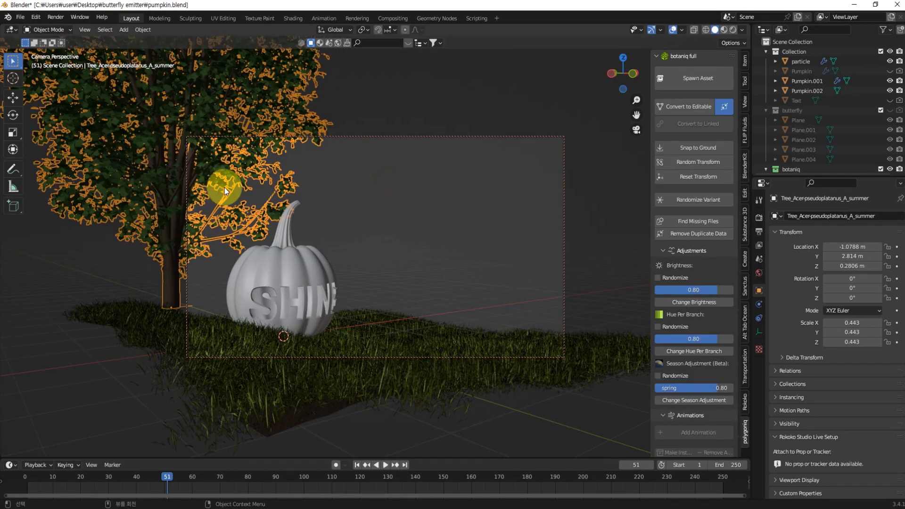
{"action": "key", "text": "g"}
{"action": "left_click", "coordinate": [250, 197]}
{"action": "left_click", "coordinate": [397, 251]}
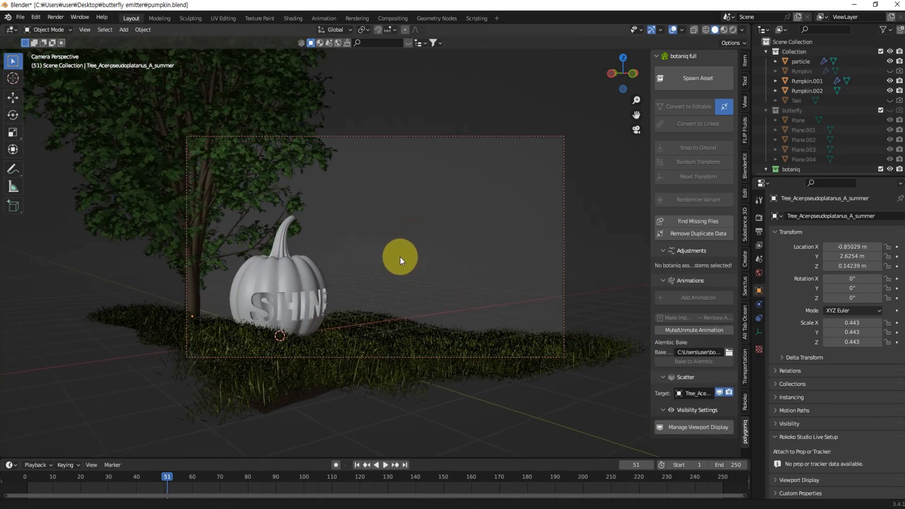
{"action": "scroll", "coordinate": [410, 254], "scroll_direction": "down", "scroll_amount": 1}
{"action": "middle_click_drag", "start_coordinate": [414, 250], "coordinate": [413, 257], "text": "shift"}
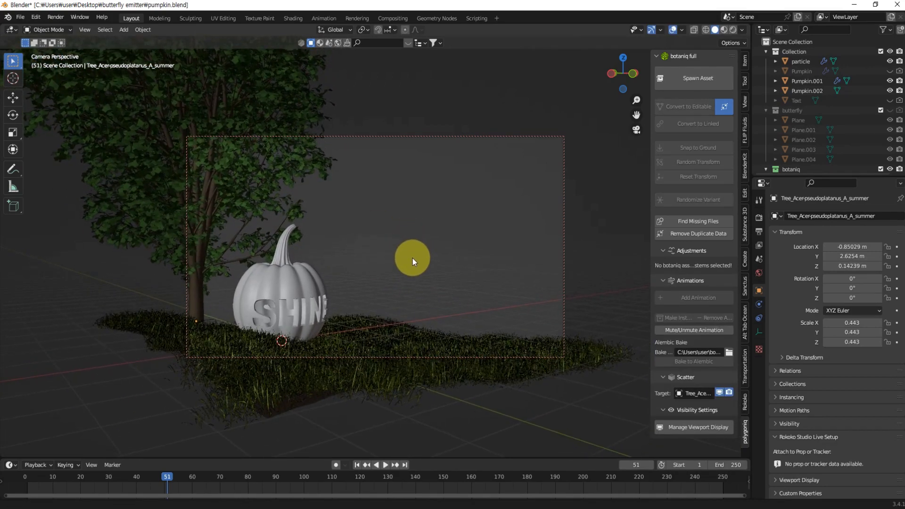
Sink the tree's base into the grass at about X -0.72 m, Y 2.52 m, Z 0 m, and display the scene in Material Preview
{"action": "left_click", "coordinate": [214, 213]}
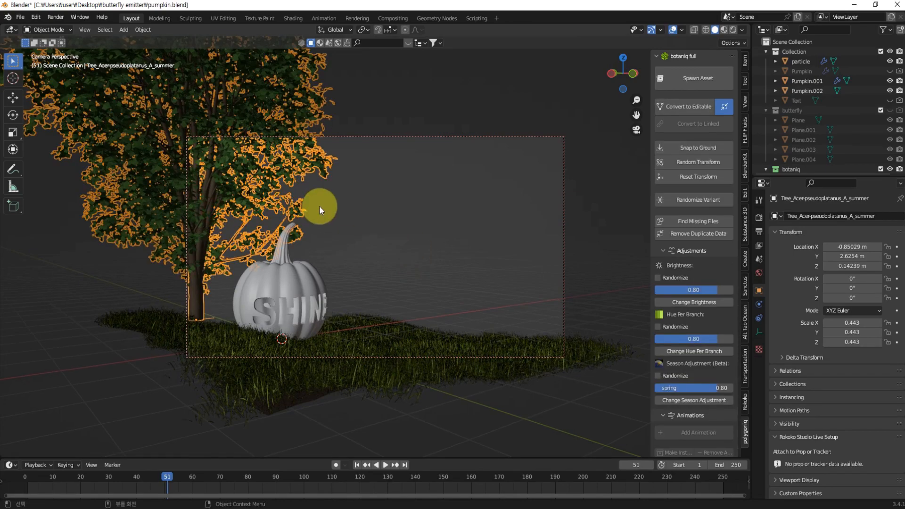
{"action": "key", "text": "g"}
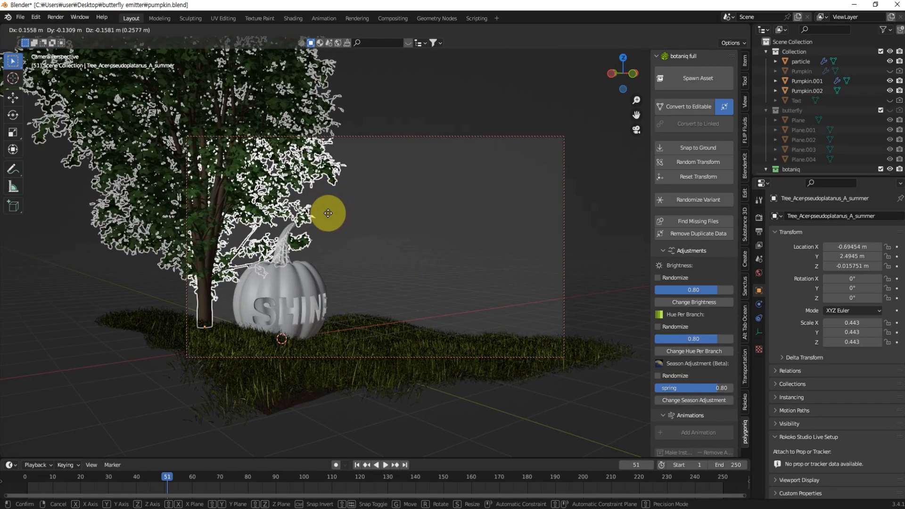
{"action": "left_click", "coordinate": [327, 213]}
{"action": "left_click", "coordinate": [463, 312]}
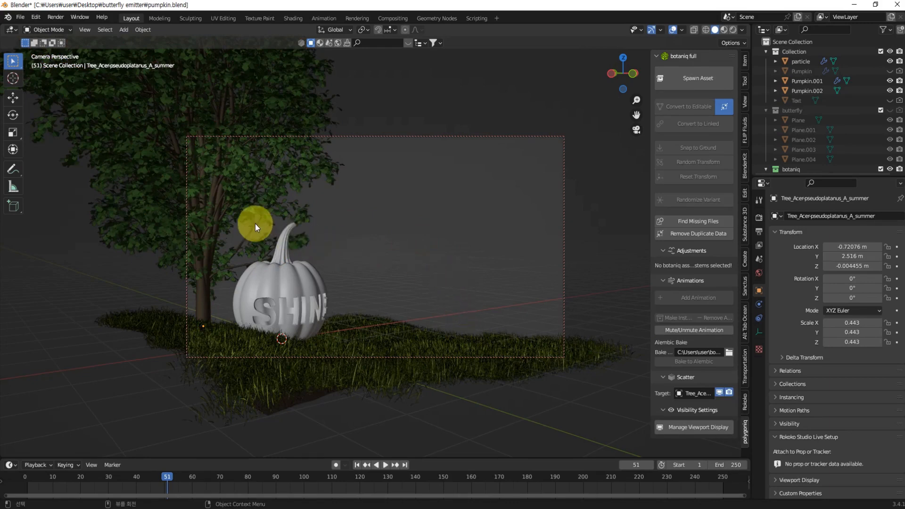
{"action": "left_click", "coordinate": [725, 29]}
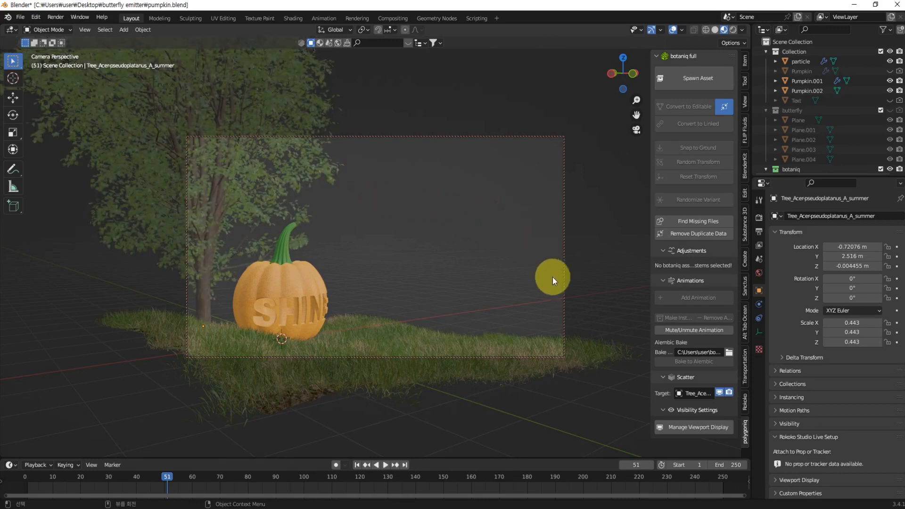
Duplicate the grass landscape toward the right of the camera frame and shift the copy about 1.86 m further along X
{"action": "left_click", "coordinate": [393, 341]}
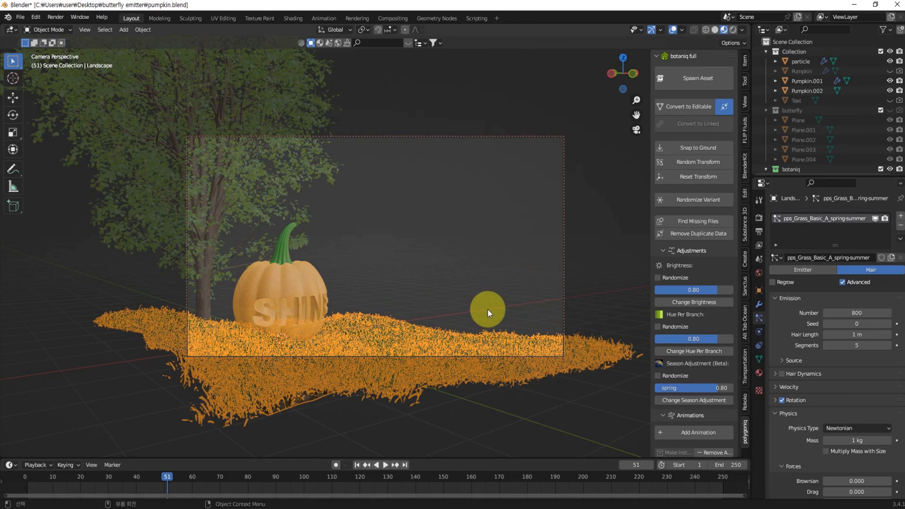
{"action": "key", "text": "shift+d"}
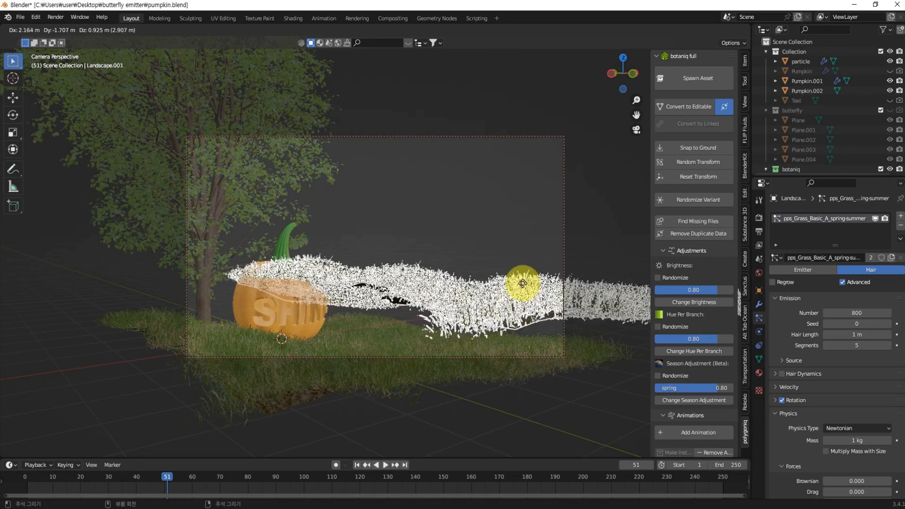
{"action": "left_click", "coordinate": [569, 328]}
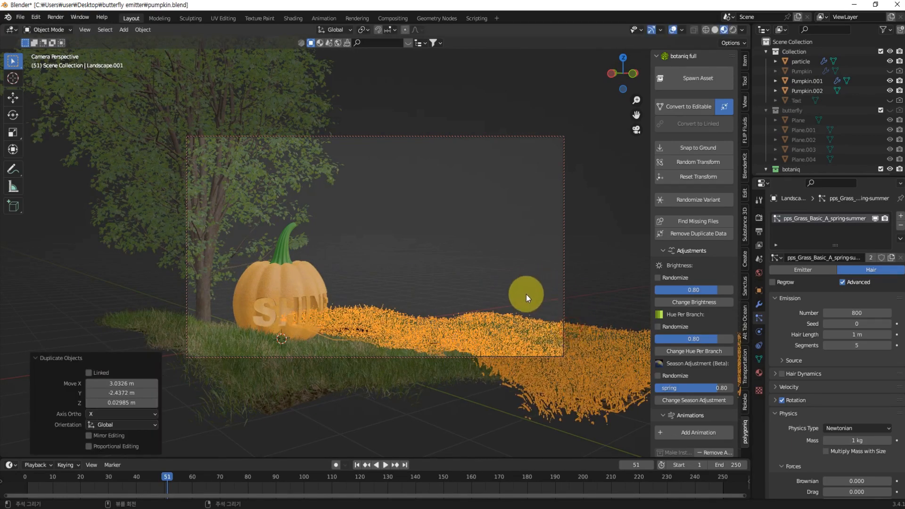
{"action": "key", "text": "g"}
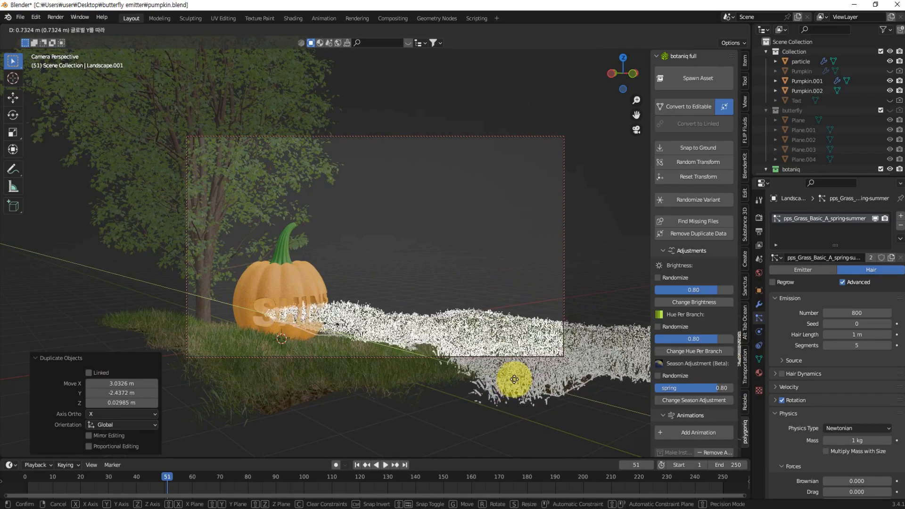
{"action": "key", "text": "y"}
{"action": "key", "text": "x"}
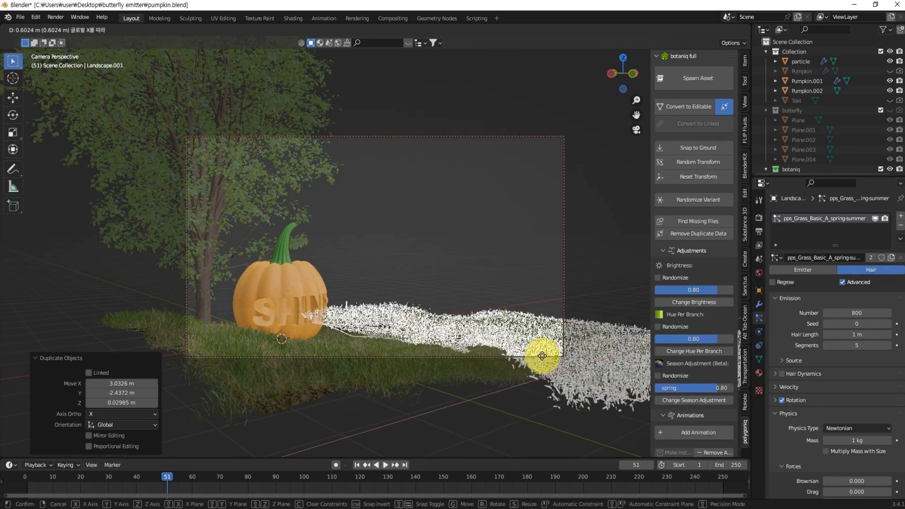
{"action": "left_click", "coordinate": [541, 335]}
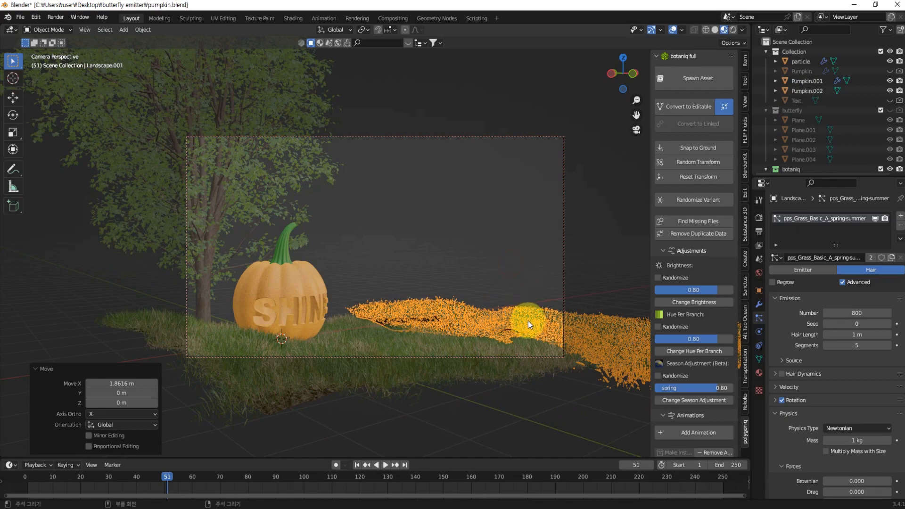
Move the landscape copy in top view along the X direction until it is clear of the original landscape
{"action": "key", "text": "KP_7"}
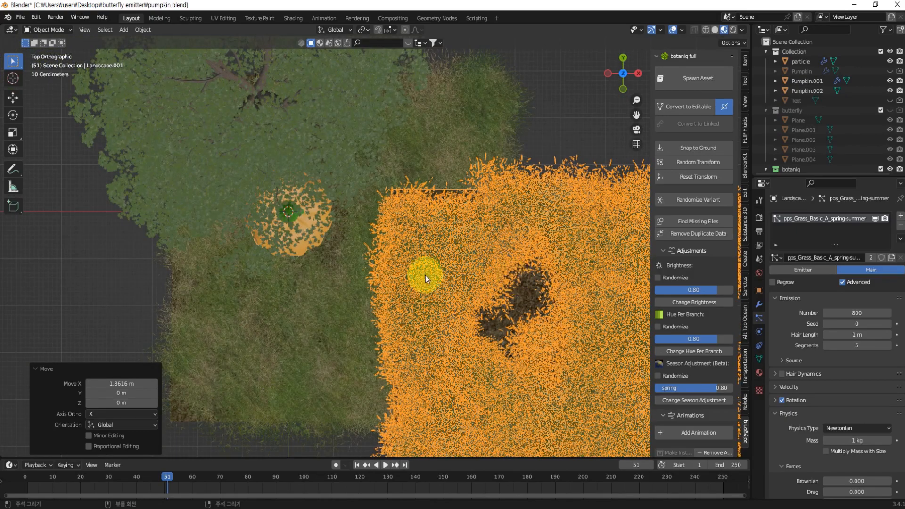
{"action": "scroll", "coordinate": [475, 328], "scroll_direction": "down", "scroll_amount": 2}
{"action": "key", "text": "g"}
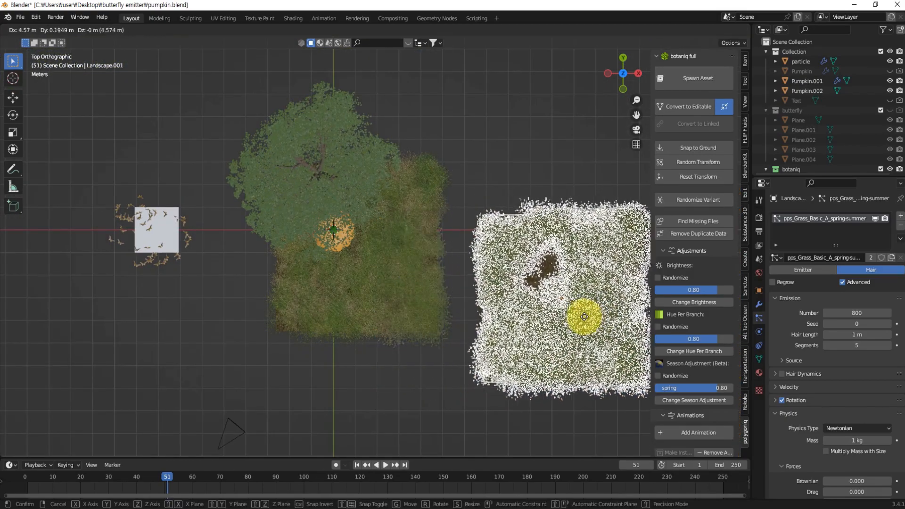
{"action": "left_click", "coordinate": [380, 387]}
{"action": "left_click", "coordinate": [379, 389]}
Rotate the landscape copy 90° about the Z axis
{"action": "middle_click_drag", "start_coordinate": [415, 387], "coordinate": [551, 266]}
{"action": "left_click", "coordinate": [544, 284]}
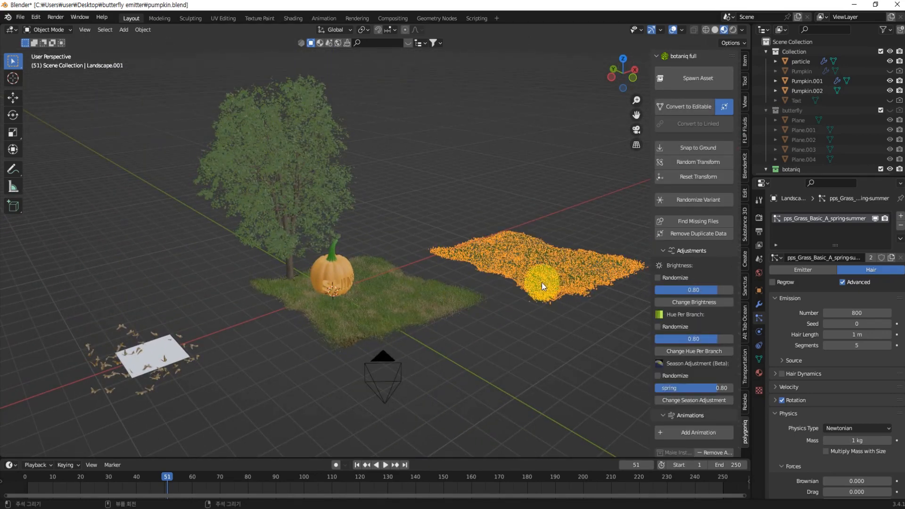
{"action": "key", "text": "r"}
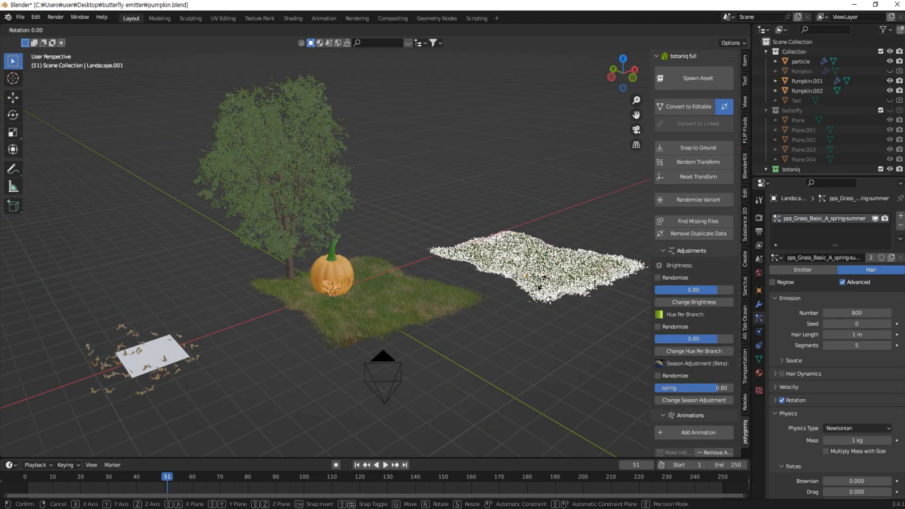
{"action": "type", "text": "z90"}
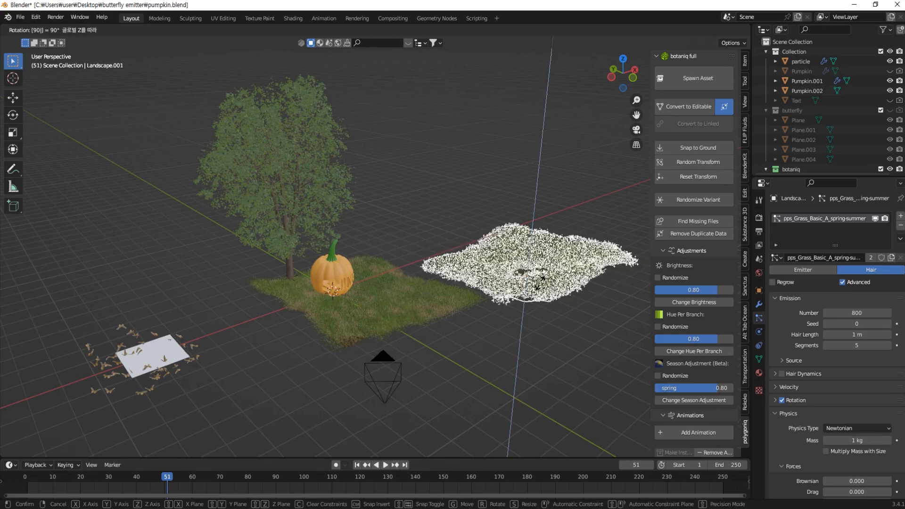
{"action": "key", "text": "Return"}
In camera view, move the landscape copy by about X -0.79 m, Y 0.64 m, Z 0.16 m and shift it another -0.18 m along Y
{"action": "key", "text": "KP_0"}
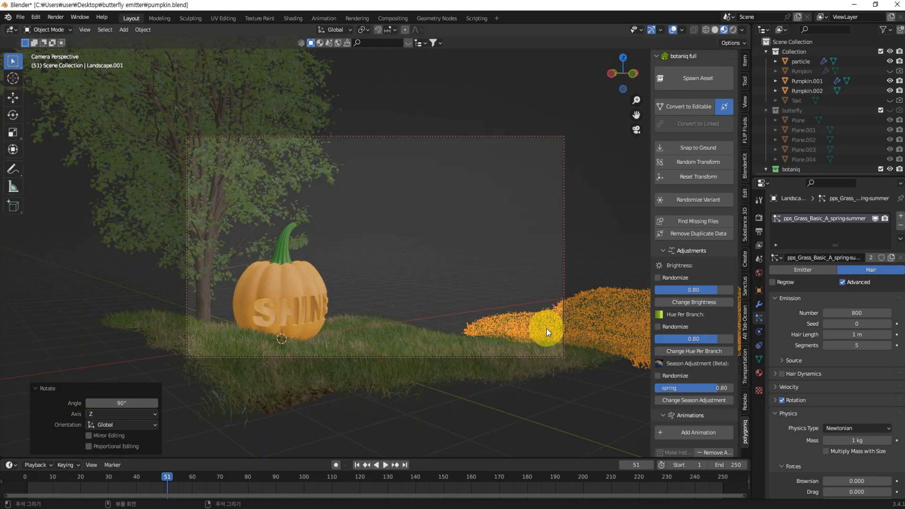
{"action": "left_click", "coordinate": [453, 244]}
{"action": "left_click", "coordinate": [604, 309]}
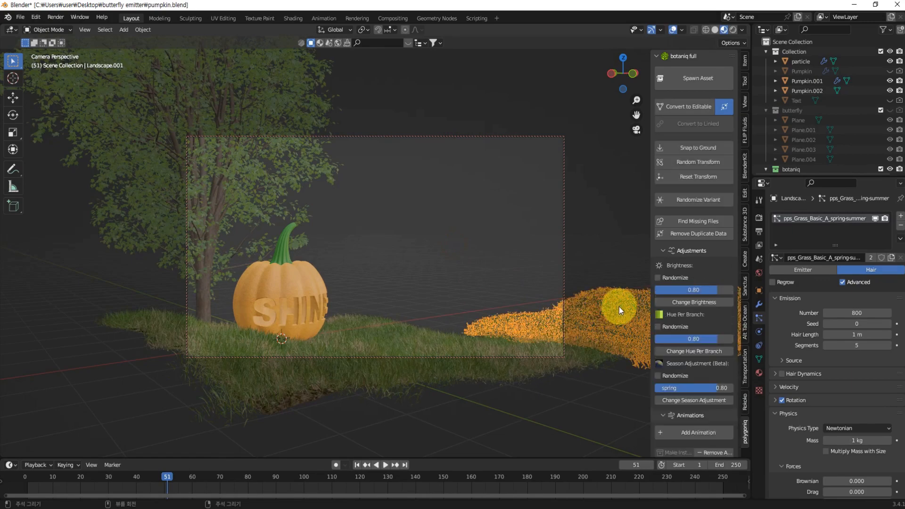
{"action": "key", "text": "g"}
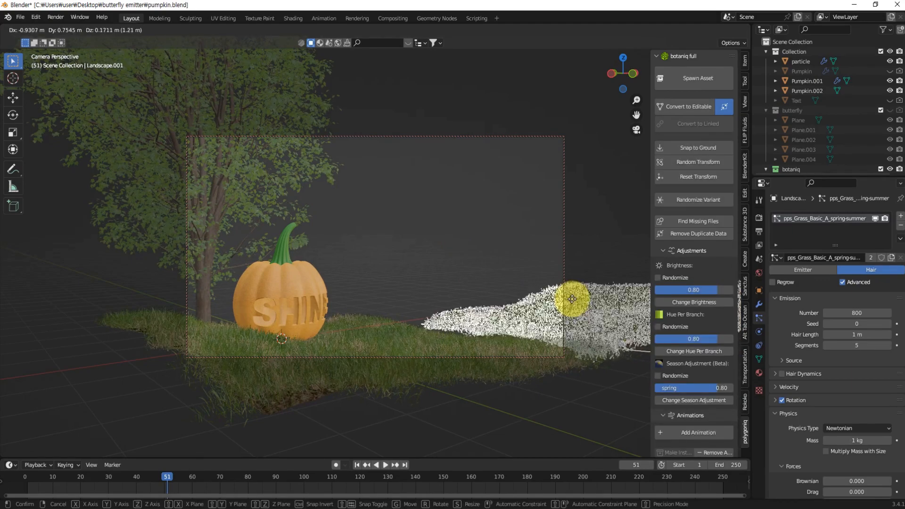
{"action": "left_click", "coordinate": [580, 299]}
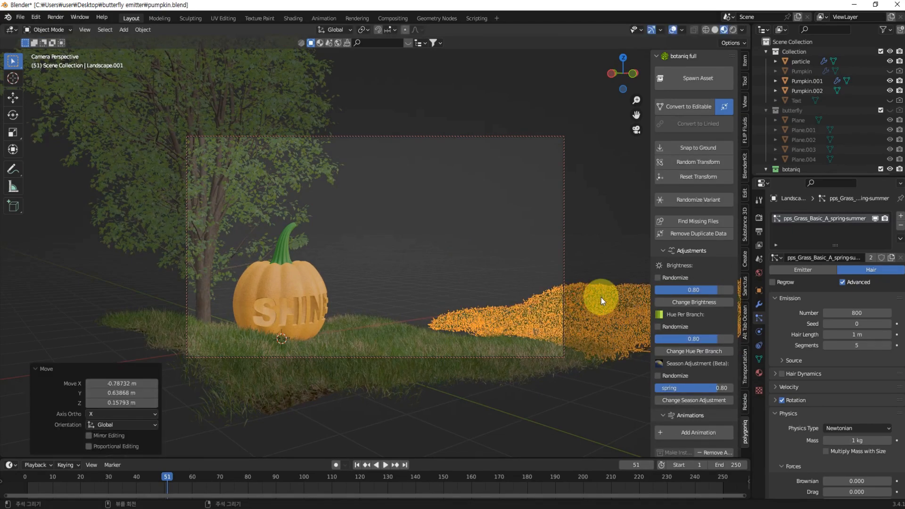
{"action": "key", "text": "g"}
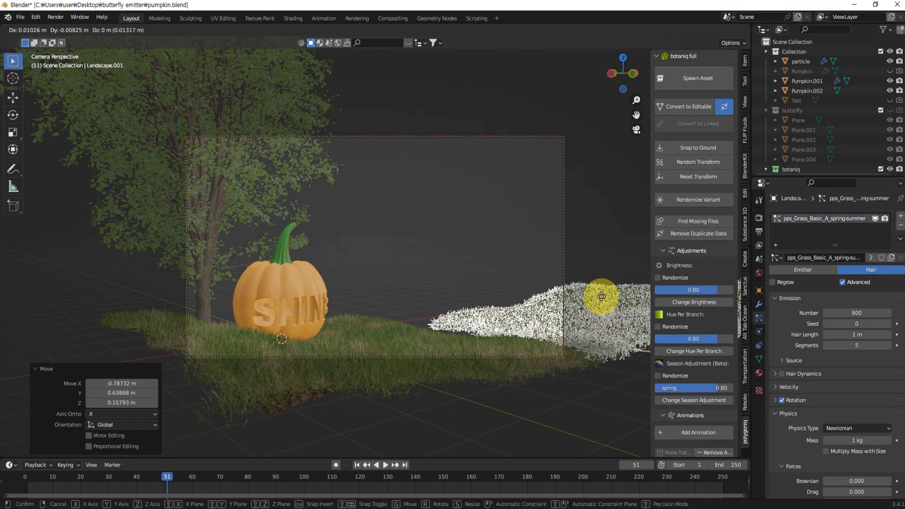
{"action": "key", "text": "y"}
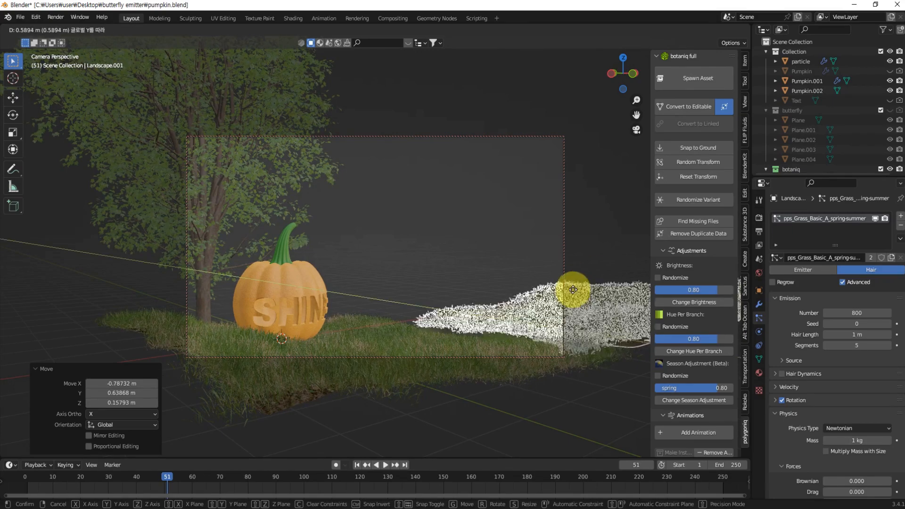
{"action": "left_click", "coordinate": [592, 324]}
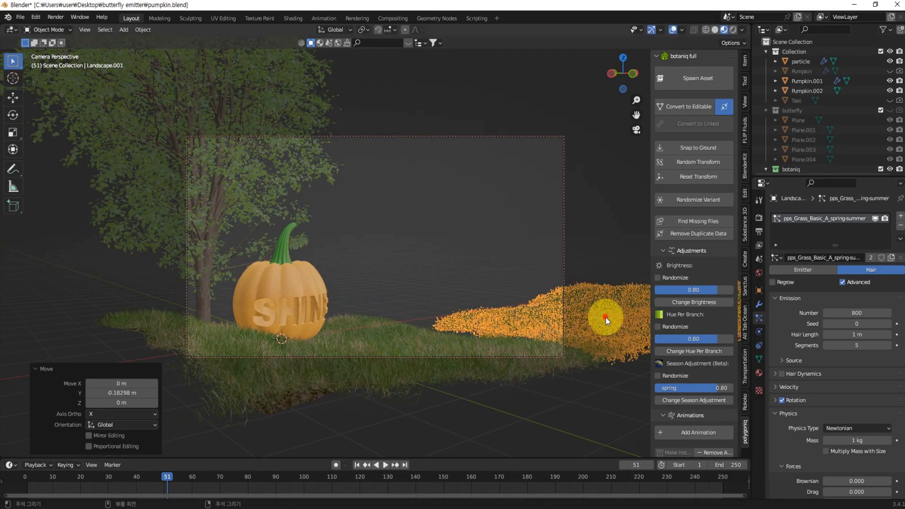
Tilt the landscape copy about -8° around the Y axis so its far side rises into a hill
{"action": "key", "text": "r"}
{"action": "key", "text": "y"}
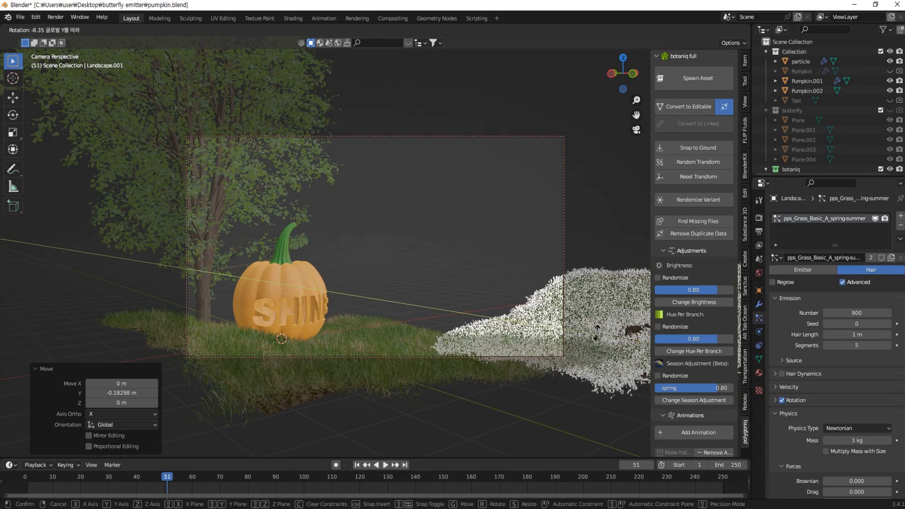
{"action": "left_click", "coordinate": [500, 280]}
{"action": "left_click", "coordinate": [505, 383]}
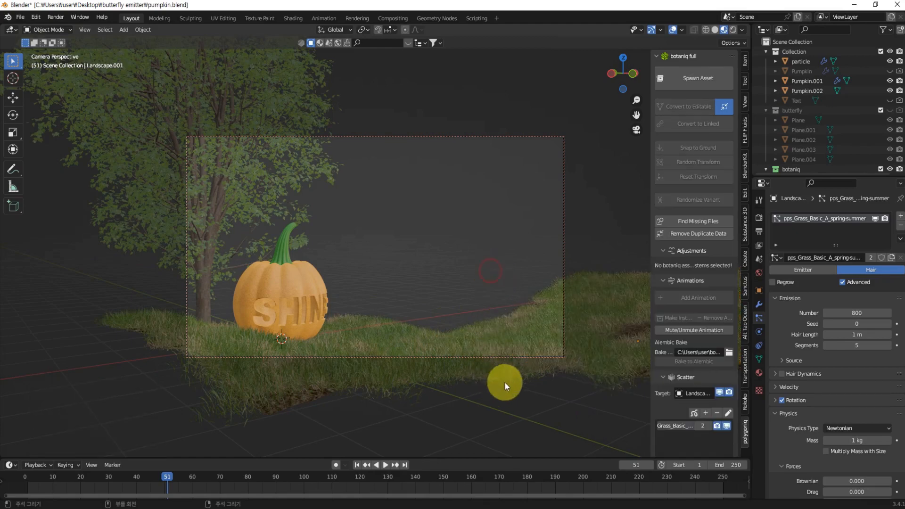
{"action": "left_click", "coordinate": [603, 344]}
{"action": "left_click", "coordinate": [631, 321]}
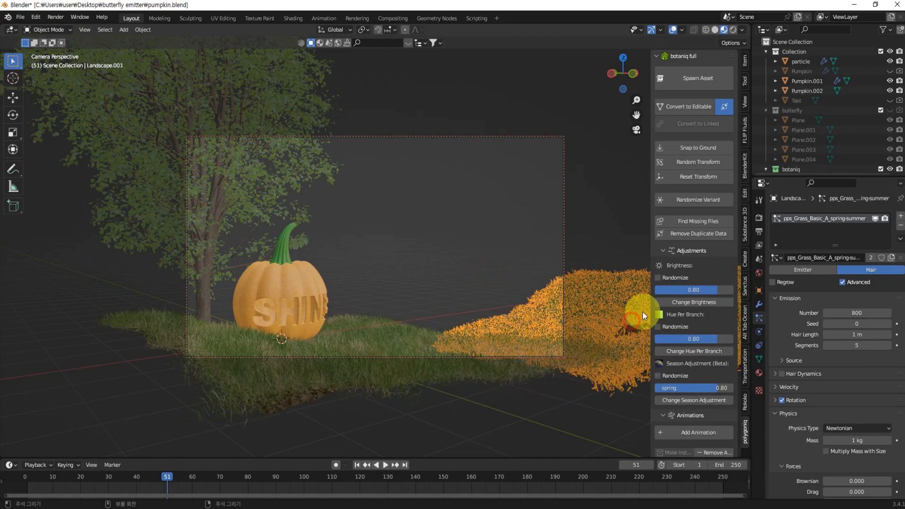
Scale the landscape copy down and move it back against the edge of the original grass
{"action": "key", "text": "s"}
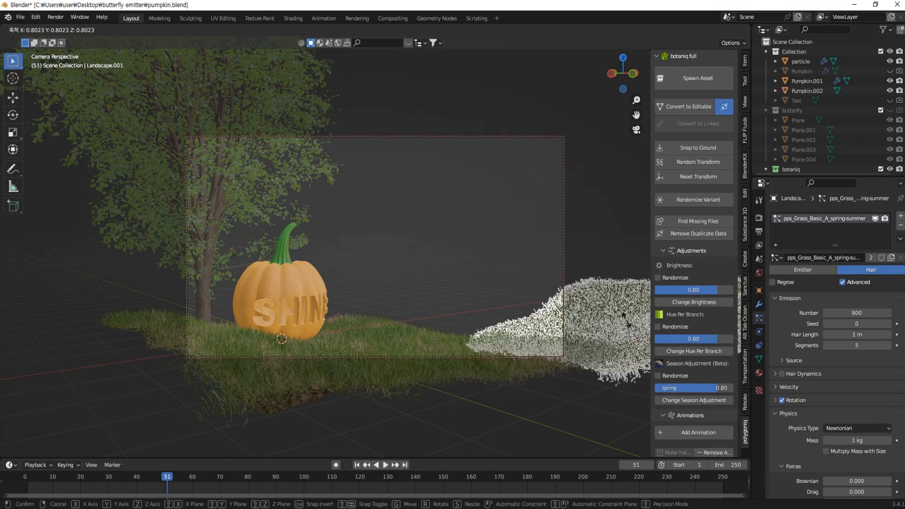
{"action": "left_click", "coordinate": [628, 332]}
{"action": "left_click_drag", "start_coordinate": [628, 332], "coordinate": [568, 331]}
{"action": "left_click", "coordinate": [456, 264]}
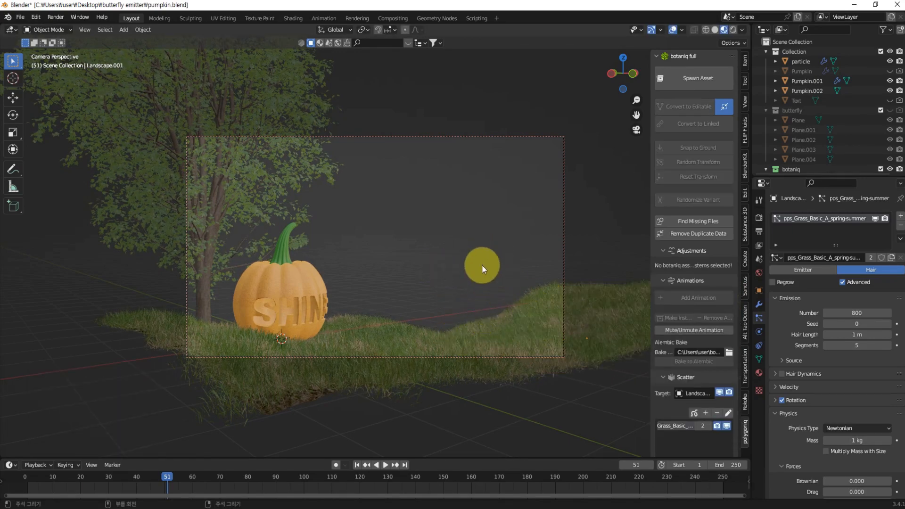
Slide the landscape copy along Y toward the pumpkin and pull it back by about -0.96 m so it blends with the original grass
{"action": "left_click", "coordinate": [600, 323]}
{"action": "key", "text": "g"}
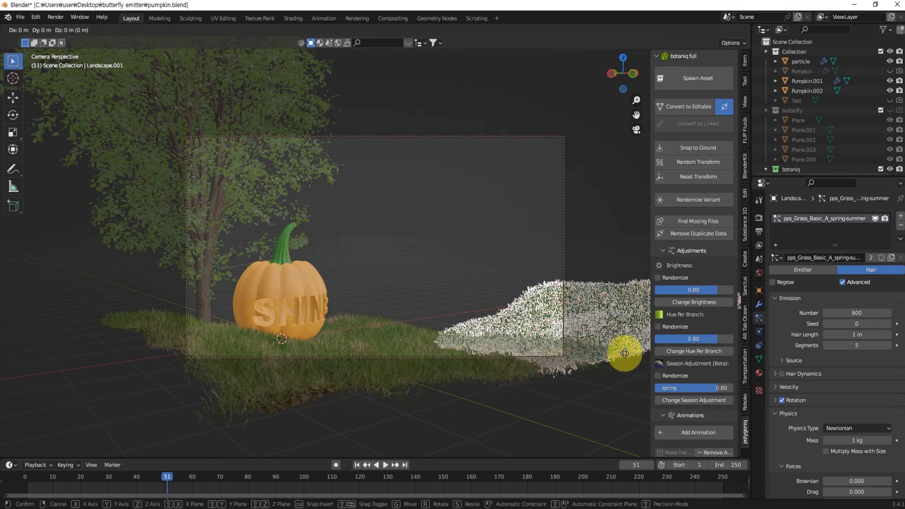
{"action": "key", "text": "y"}
{"action": "left_click", "coordinate": [566, 340]}
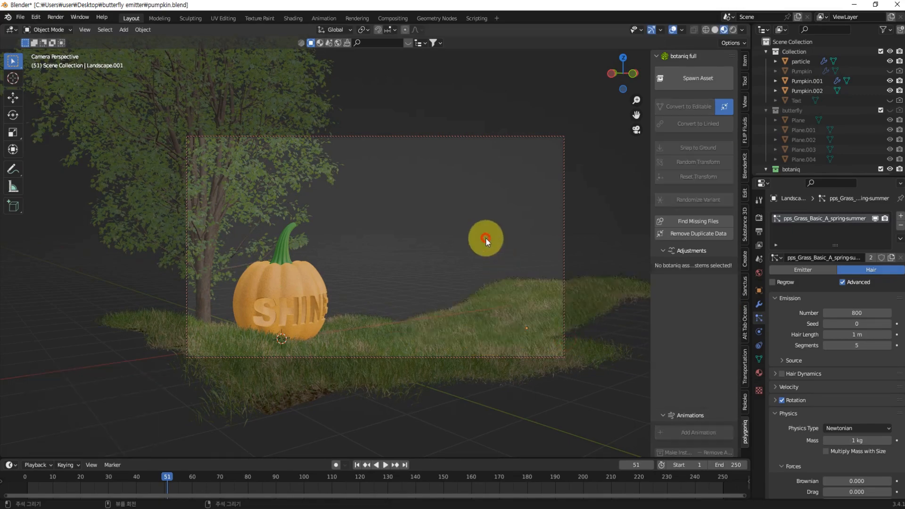
{"action": "left_click", "coordinate": [481, 239]}
{"action": "left_click", "coordinate": [499, 314]}
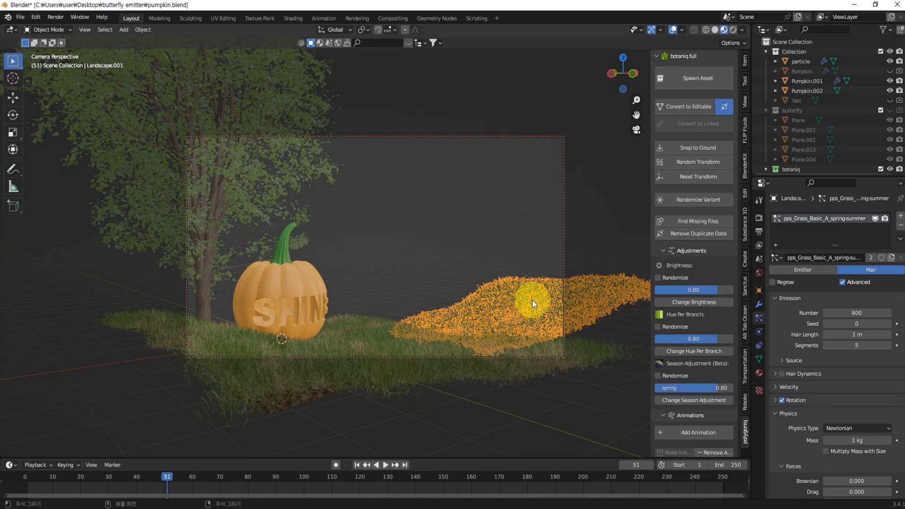
{"action": "key", "text": "g"}
{"action": "key", "text": "y"}
{"action": "left_click", "coordinate": [561, 311]}
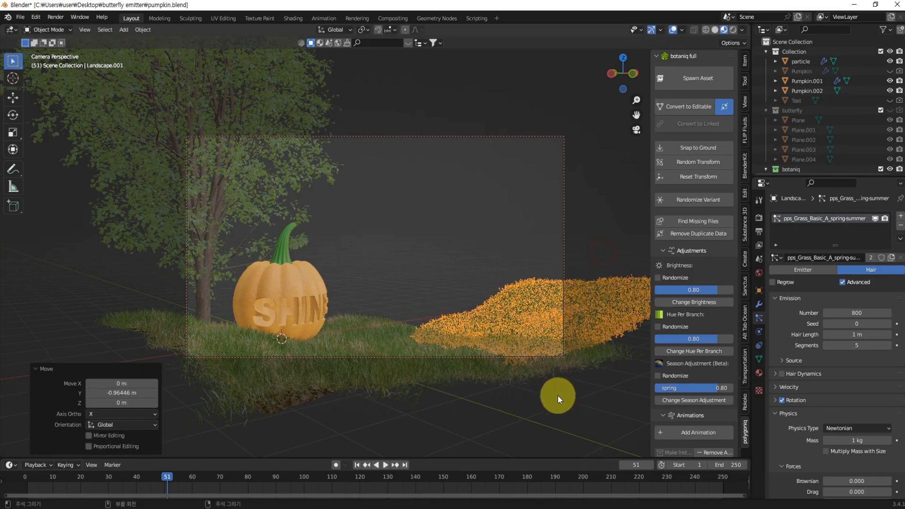
{"action": "left_click", "coordinate": [603, 396]}
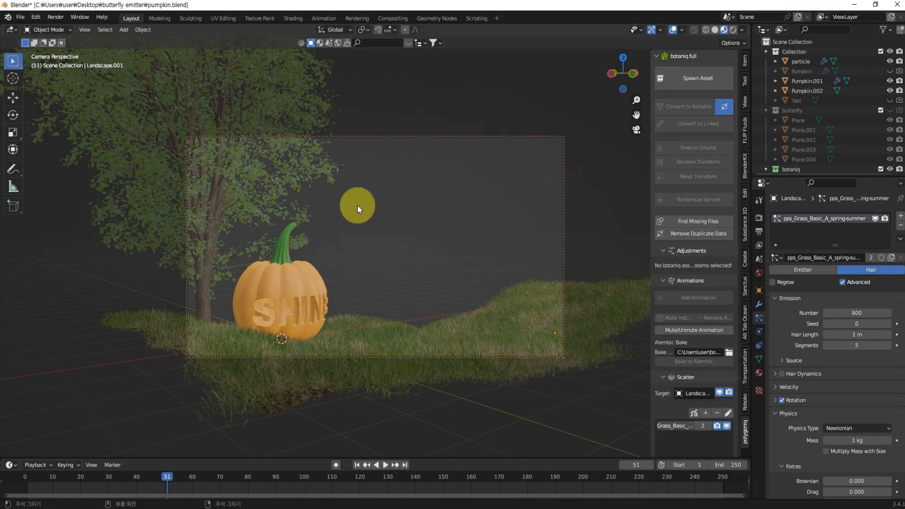
Duplicate the tree in top view onto the landscape copy at about X 9.13 m, Y 0 m, and return to the camera view
{"action": "left_click", "coordinate": [218, 177]}
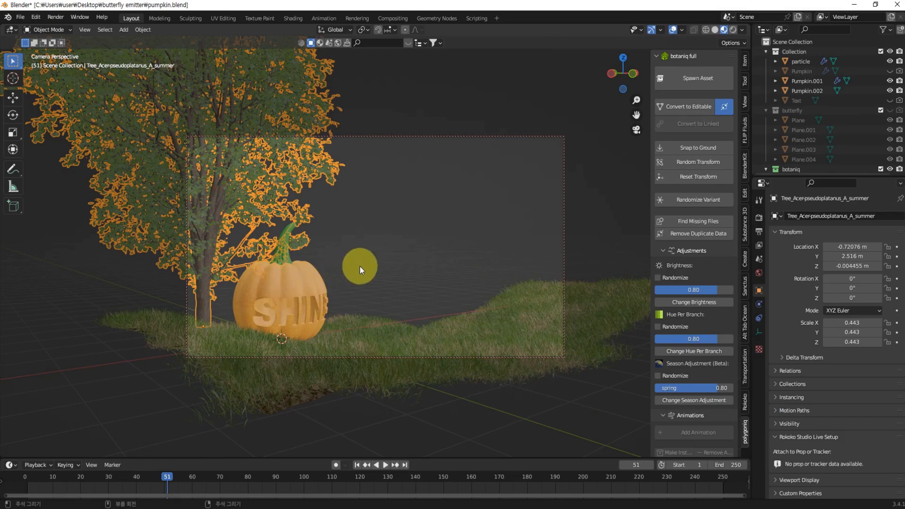
{"action": "key", "text": "KP_7"}
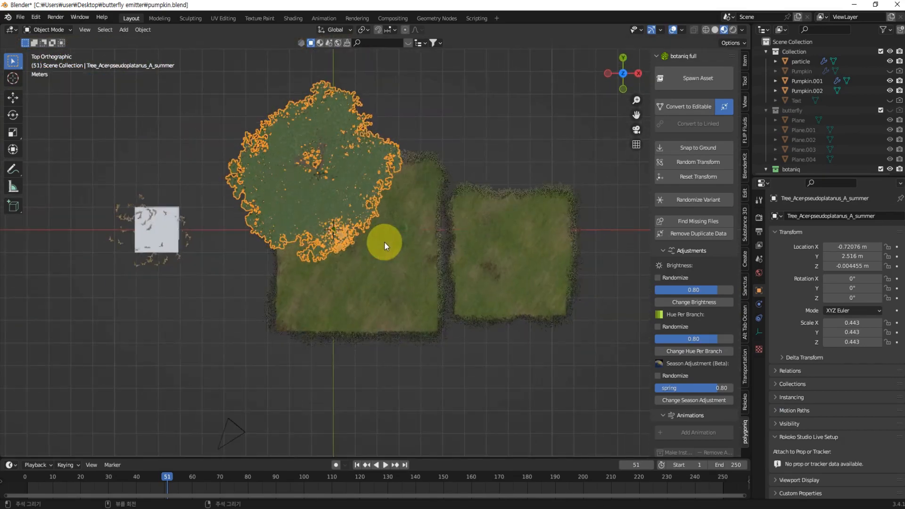
{"action": "key", "text": "shift+d"}
{"action": "left_click", "coordinate": [621, 305]}
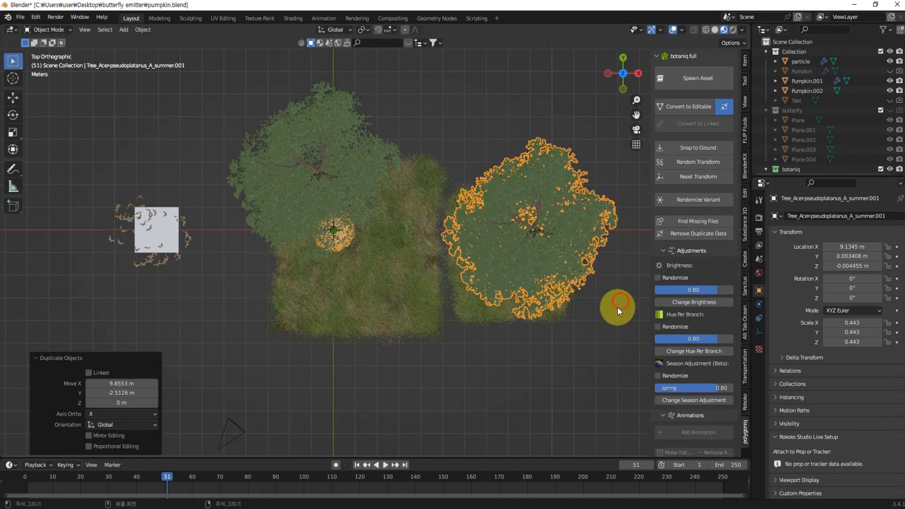
{"action": "key", "text": "KP_0"}
{"action": "left_click", "coordinate": [440, 236]}
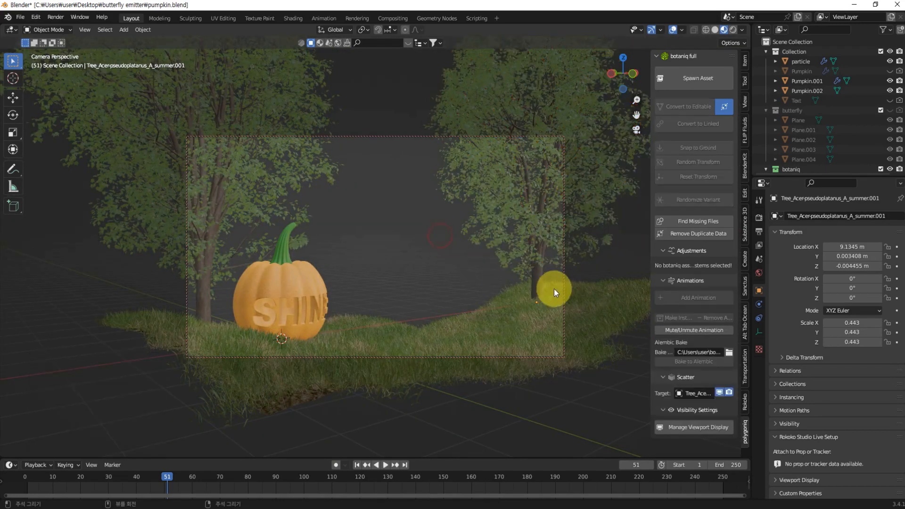
Apply botaniq's Random Transform repeatedly to the duplicated tree until it is turned to about -31° in Z with a scale of about 0.495
{"action": "left_click", "coordinate": [538, 261]}
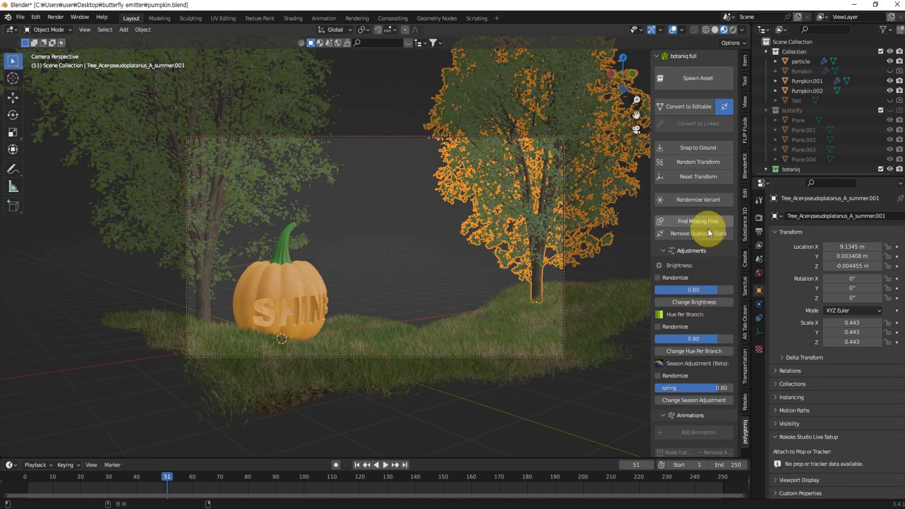
{"action": "left_click", "coordinate": [705, 162]}
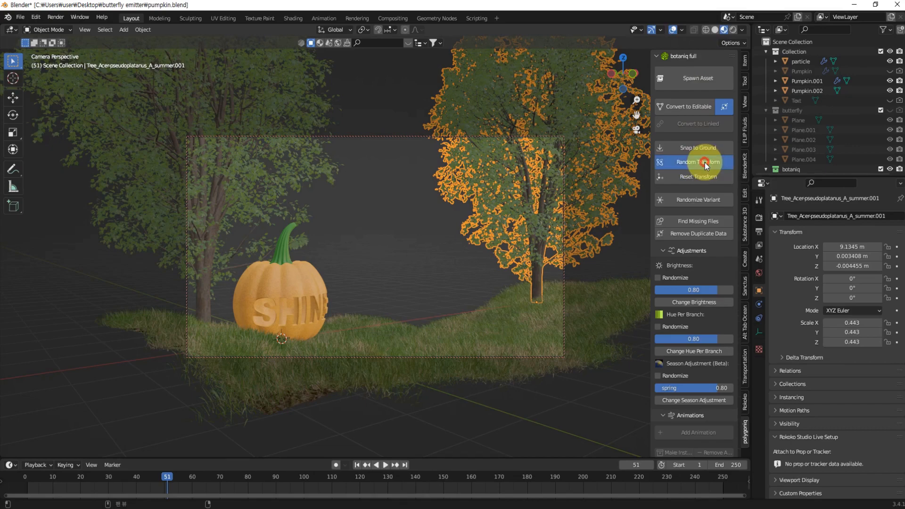
{"action": "left_click", "coordinate": [519, 208]}
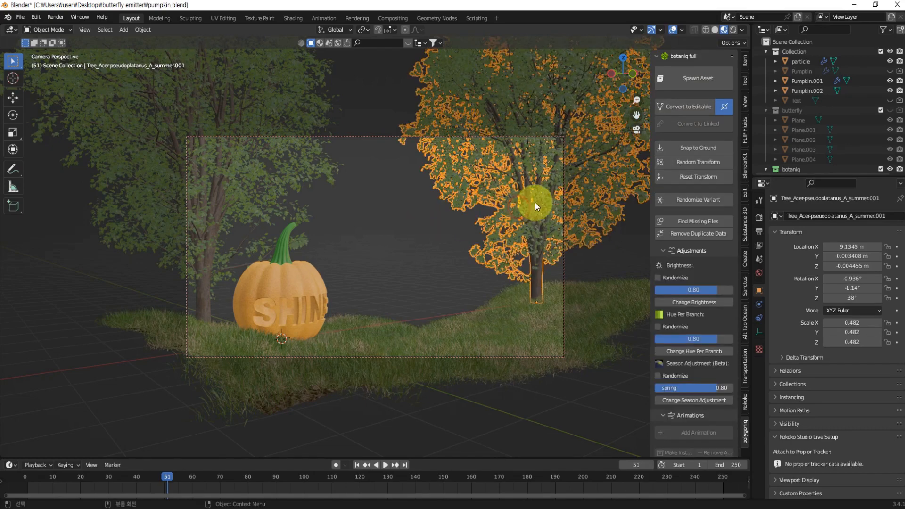
{"action": "left_click", "coordinate": [693, 163]}
{"action": "left_click", "coordinate": [694, 163]}
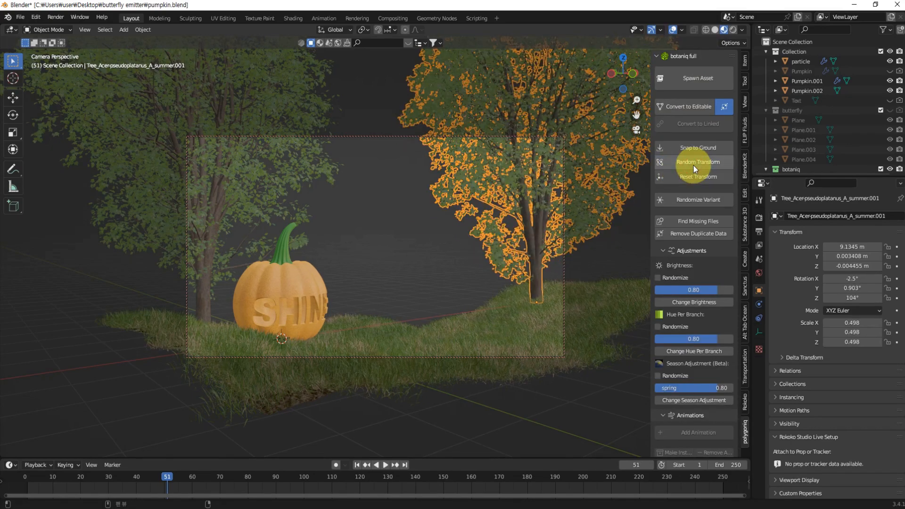
{"action": "left_click", "coordinate": [694, 163]}
{"action": "left_click", "coordinate": [694, 163]}
{"action": "left_click", "coordinate": [694, 163]}
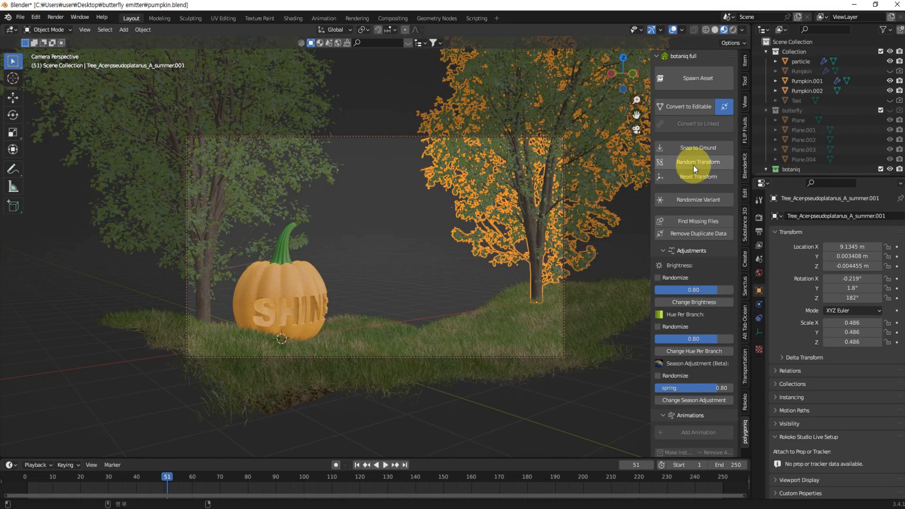
{"action": "left_click", "coordinate": [694, 164]}
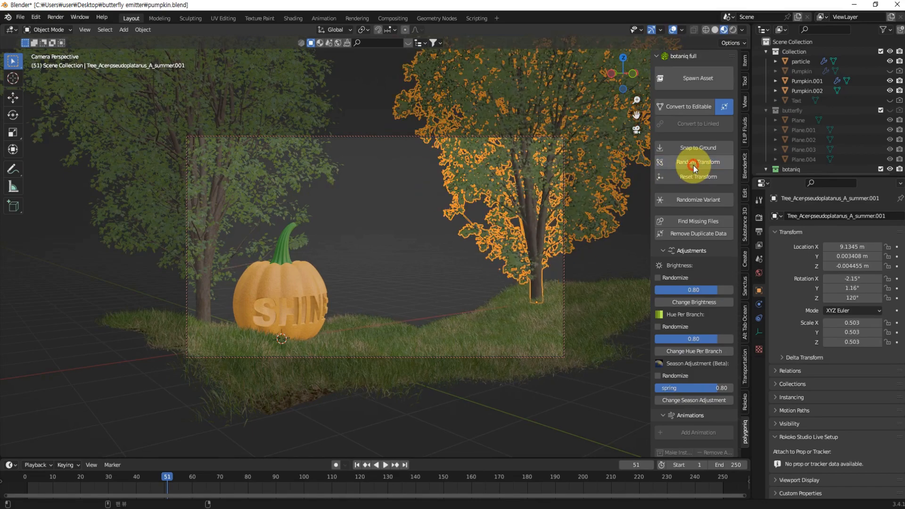
{"action": "left_click", "coordinate": [669, 162]}
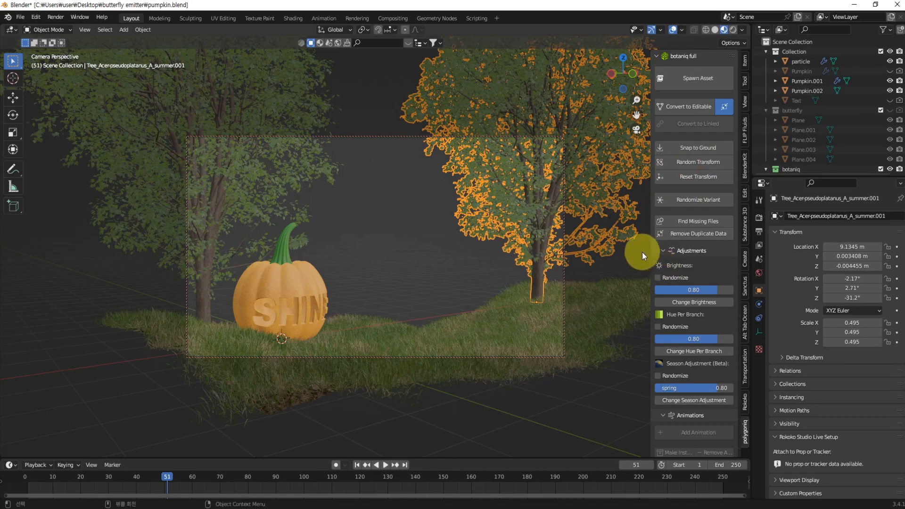
Scale the duplicated tree down to about 0.34
{"action": "key", "text": "s"}
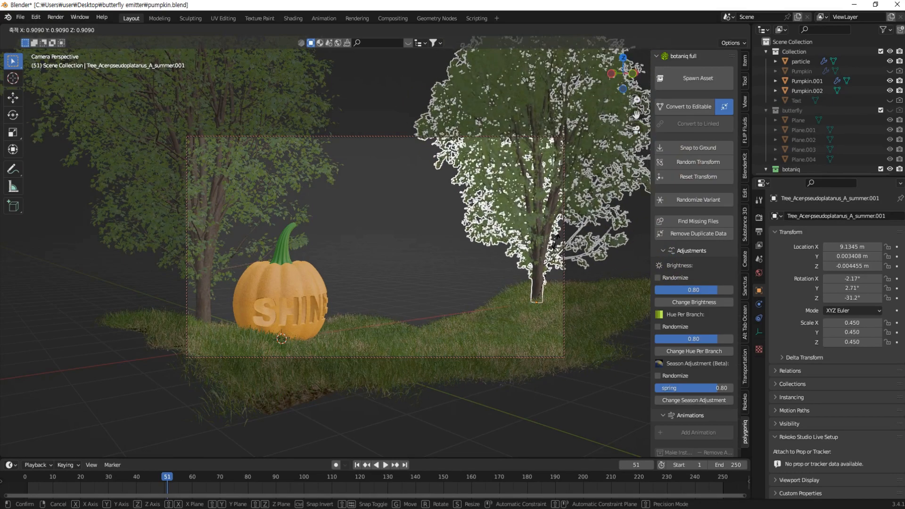
{"action": "left_click", "coordinate": [555, 253]}
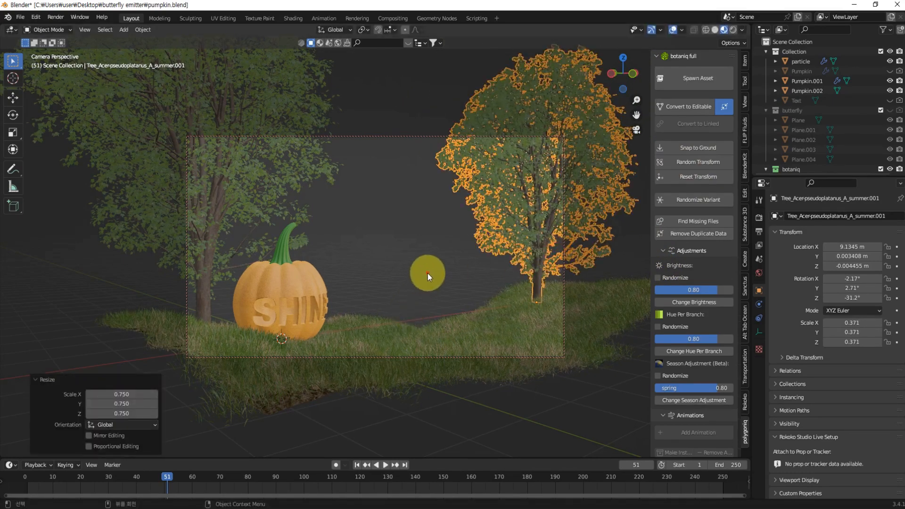
{"action": "left_click", "coordinate": [541, 285]}
{"action": "left_click", "coordinate": [533, 269]}
{"action": "key", "text": "s"}
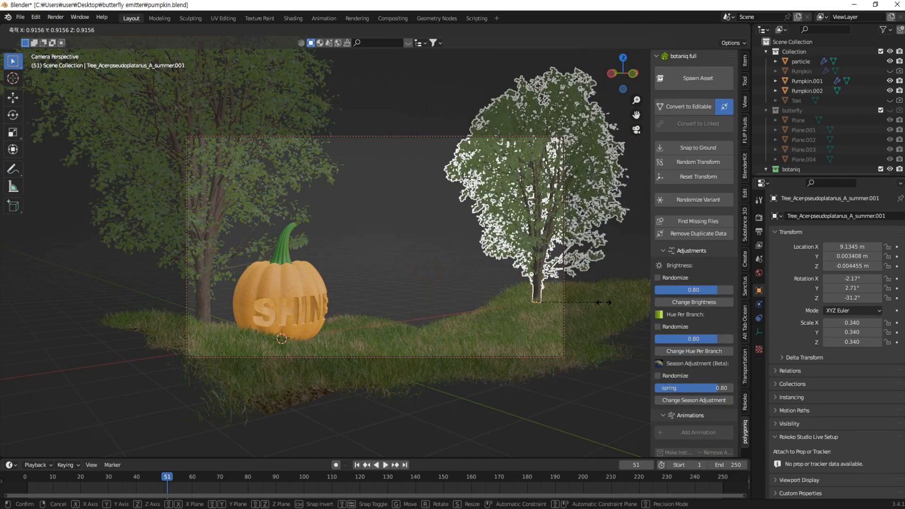
{"action": "left_click", "coordinate": [603, 302]}
{"action": "left_click", "coordinate": [597, 421]}
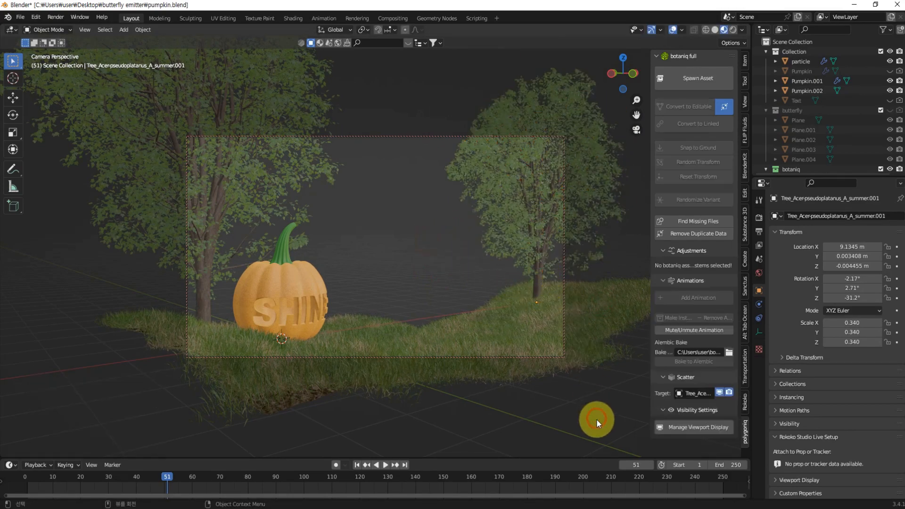
Rotate the duplicated tree about -6.27° in the camera view so it leans toward the pumpkin
{"action": "left_click", "coordinate": [534, 219]}
{"action": "key", "text": "r"}
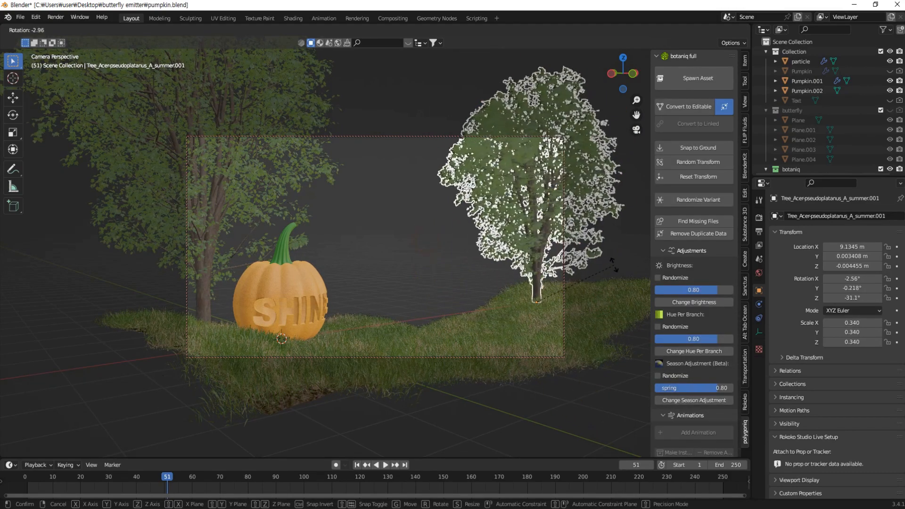
{"action": "left_click", "coordinate": [613, 298]}
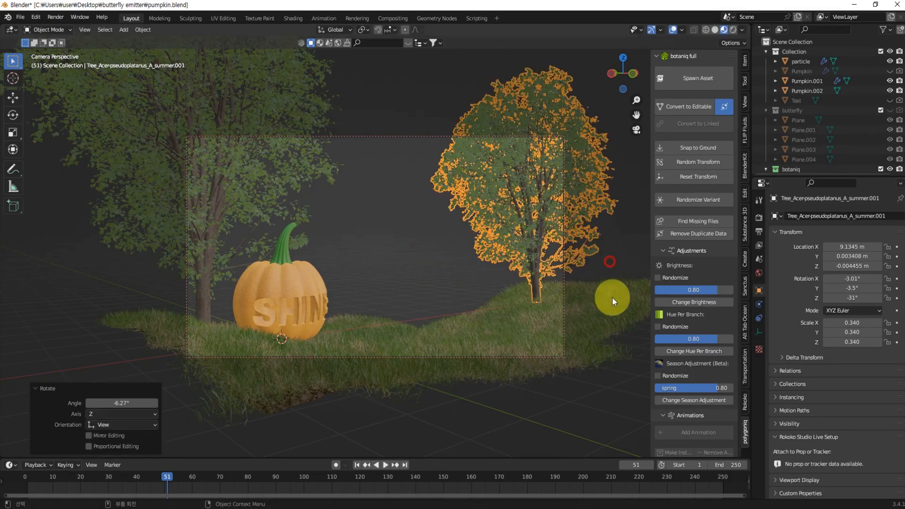
{"action": "left_click", "coordinate": [586, 423]}
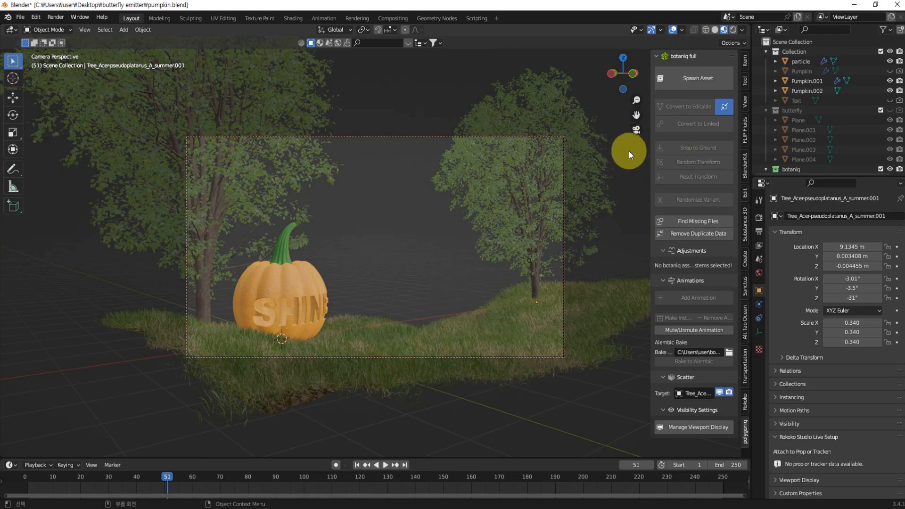
Show the hidden Pumpkin object in the viewport
{"action": "left_click", "coordinate": [890, 71]}
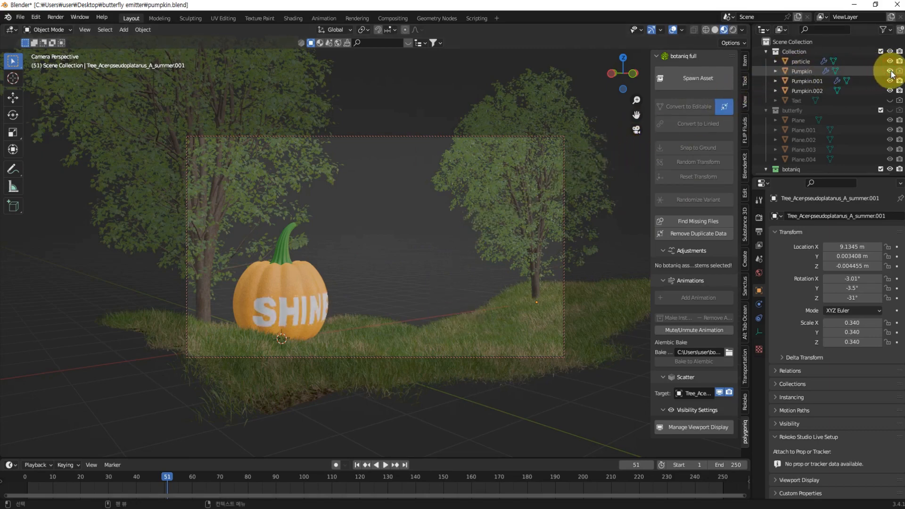
Toggle the white Pumpkin object's viewport visibility to compare it with the carved orange pumpkin
{"action": "left_click", "coordinate": [890, 71]}
{"action": "left_click", "coordinate": [890, 71]}
{"action": "left_click", "coordinate": [889, 70]}
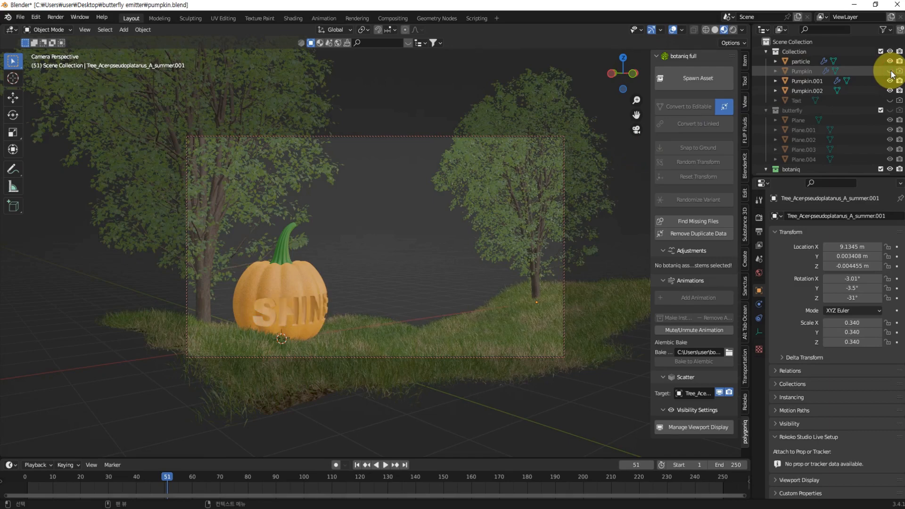
{"action": "left_click", "coordinate": [890, 70]}
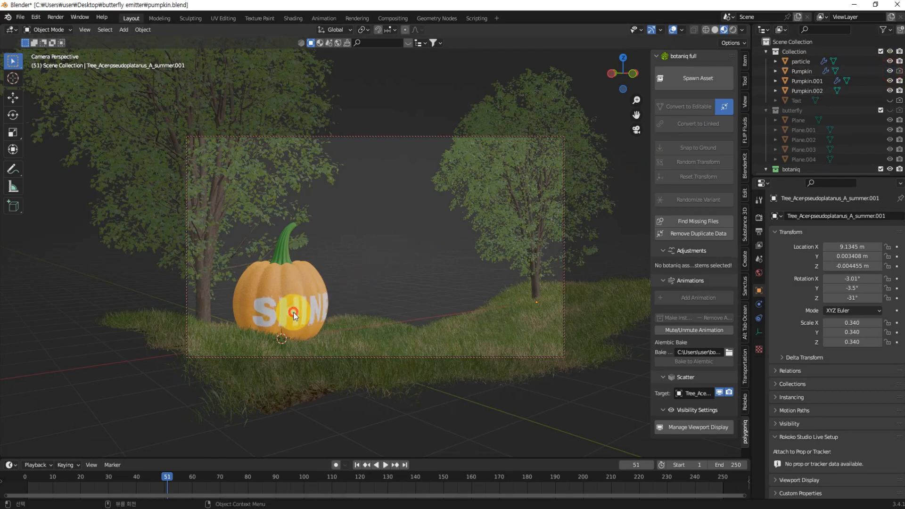
Duplicate the original Pumpkin in top view and place the copy near the smaller tree, about 6.13 m in X and -1.17 m in Y
{"action": "left_click", "coordinate": [297, 311]}
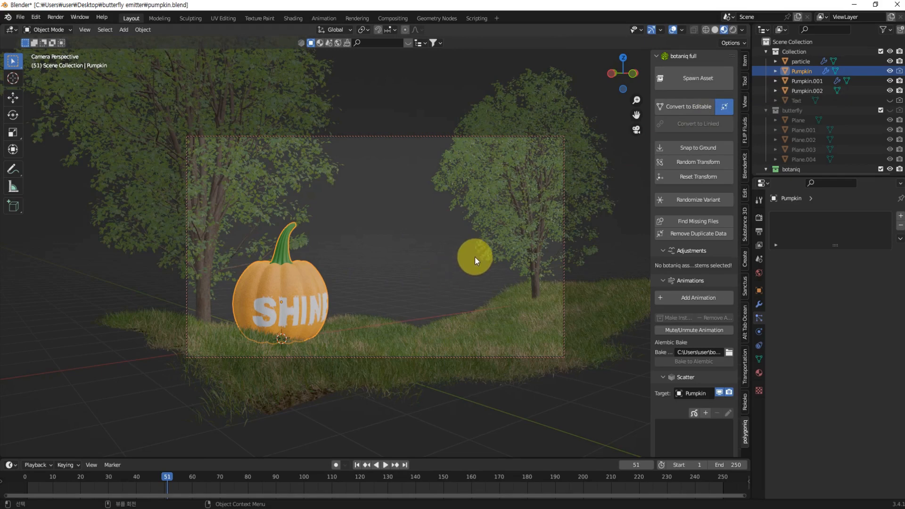
{"action": "key", "text": "KP_7"}
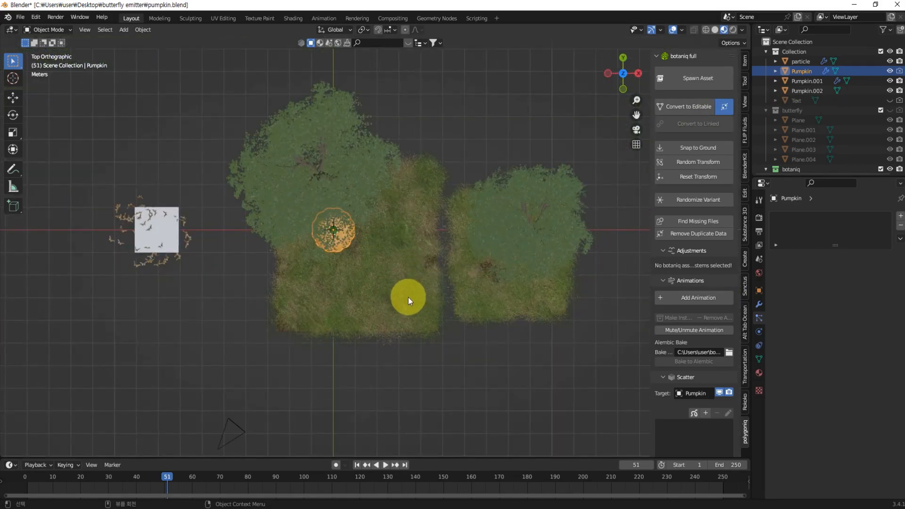
{"action": "key", "text": "shift+d"}
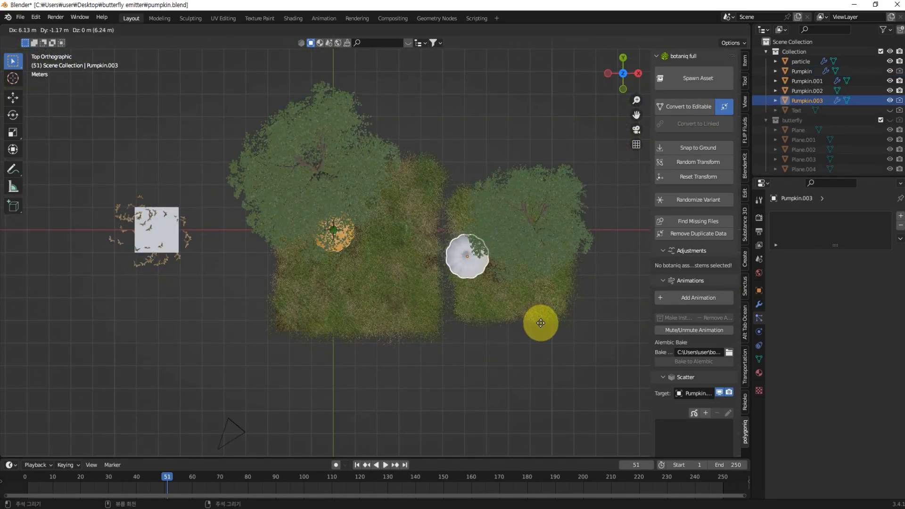
{"action": "left_click", "coordinate": [541, 323]}
Return to the camera view and hide the original Pumpkin that overlaps the carved orange one
{"action": "middle_click_drag", "start_coordinate": [476, 391], "coordinate": [524, 293]}
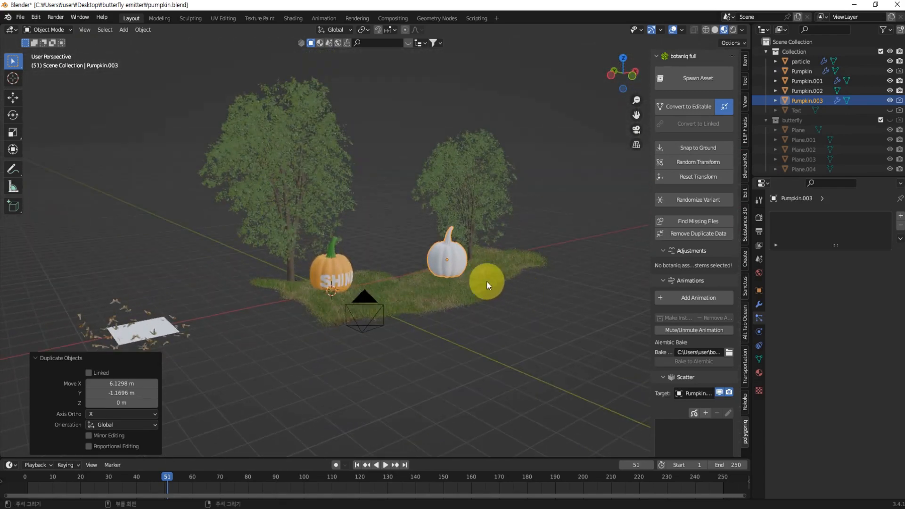
{"action": "scroll", "coordinate": [487, 281], "scroll_direction": "up", "scroll_amount": 2}
{"action": "key", "text": "KP_0"}
{"action": "left_click", "coordinate": [287, 313]}
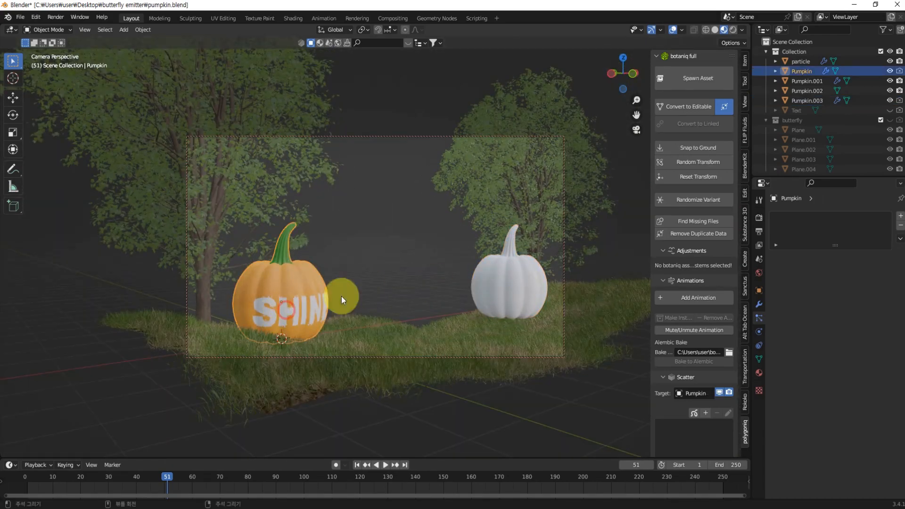
{"action": "left_click", "coordinate": [890, 71]}
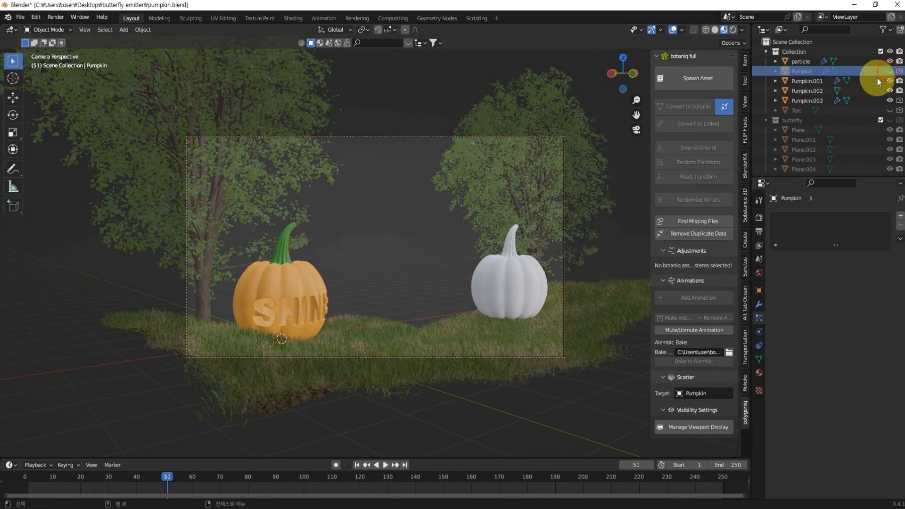
Scale the white pumpkin copy to 0.75 and lower it about 0.73 m along Z onto the grass
{"action": "left_click", "coordinate": [519, 301]}
{"action": "key", "text": "s"}
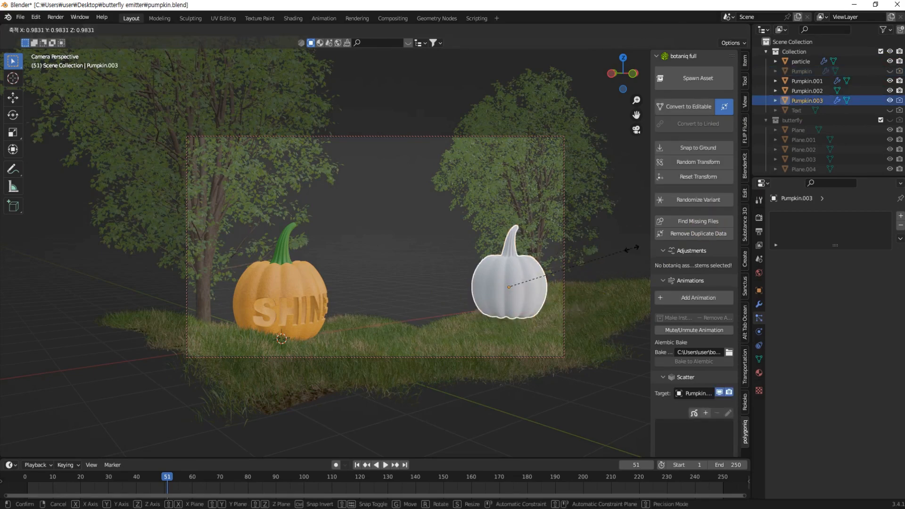
{"action": "left_click", "coordinate": [606, 263]}
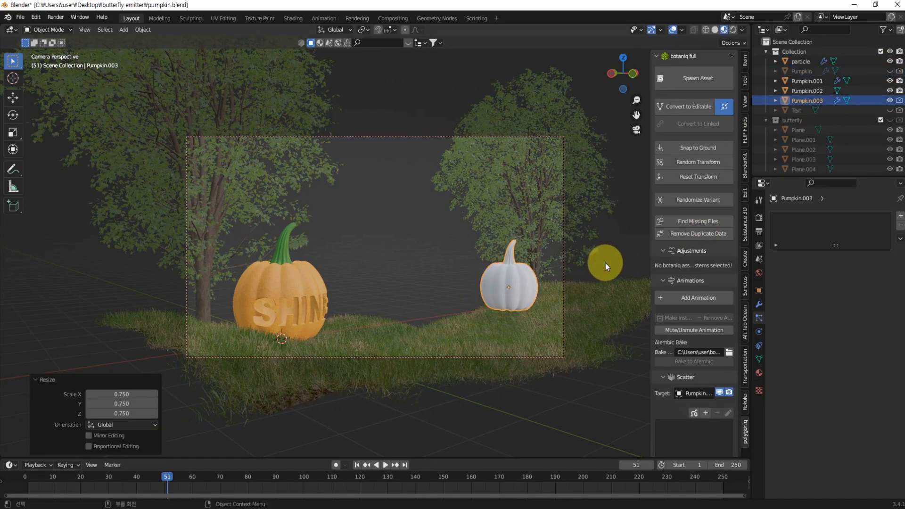
{"action": "key", "text": "g"}
{"action": "key", "text": "z"}
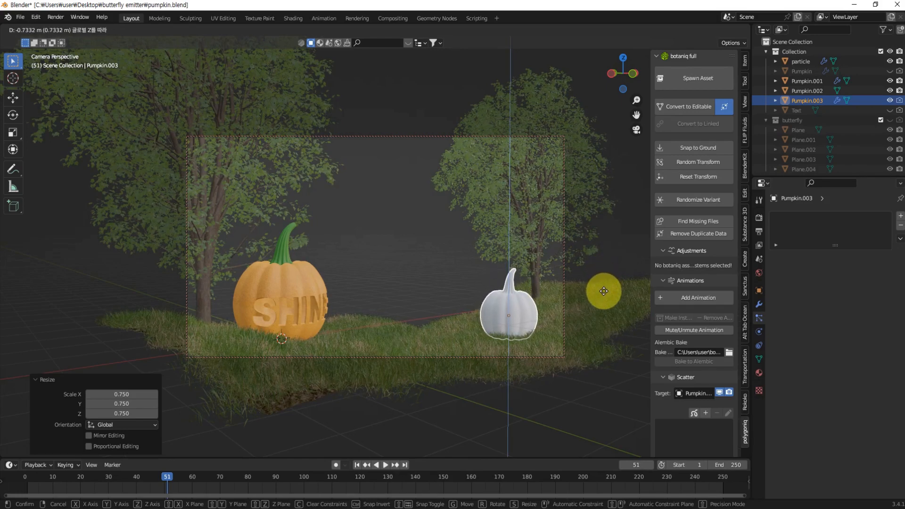
{"action": "left_click", "coordinate": [605, 292]}
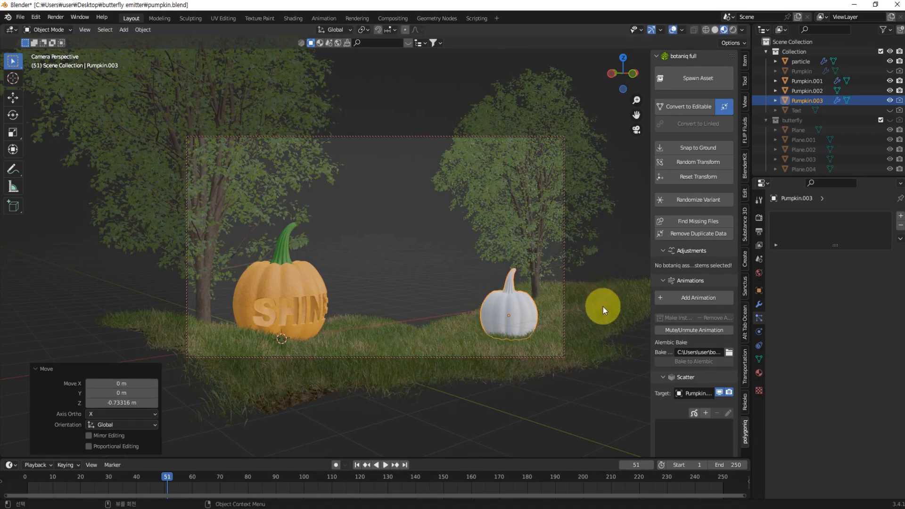
Rotate the white pumpkin copy about -81° around the global Z axis
{"action": "key", "text": "r"}
{"action": "key", "text": "z"}
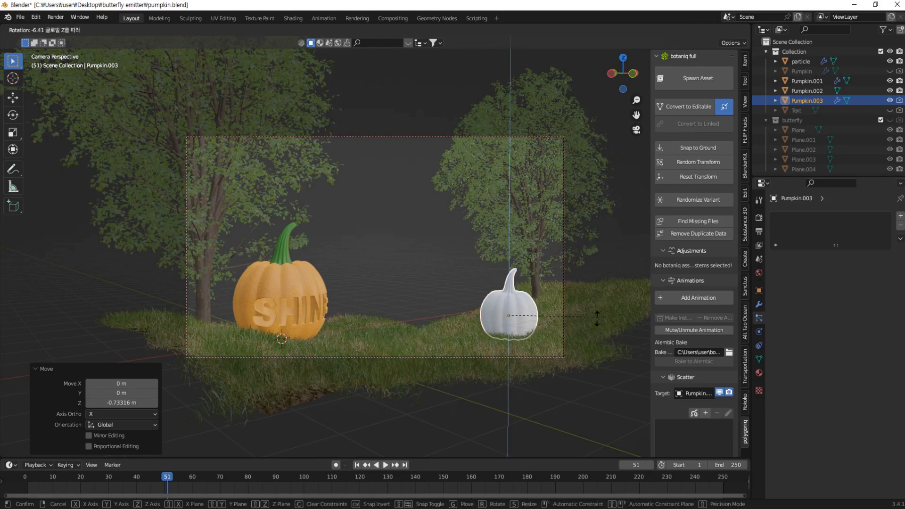
{"action": "left_click", "coordinate": [522, 366]}
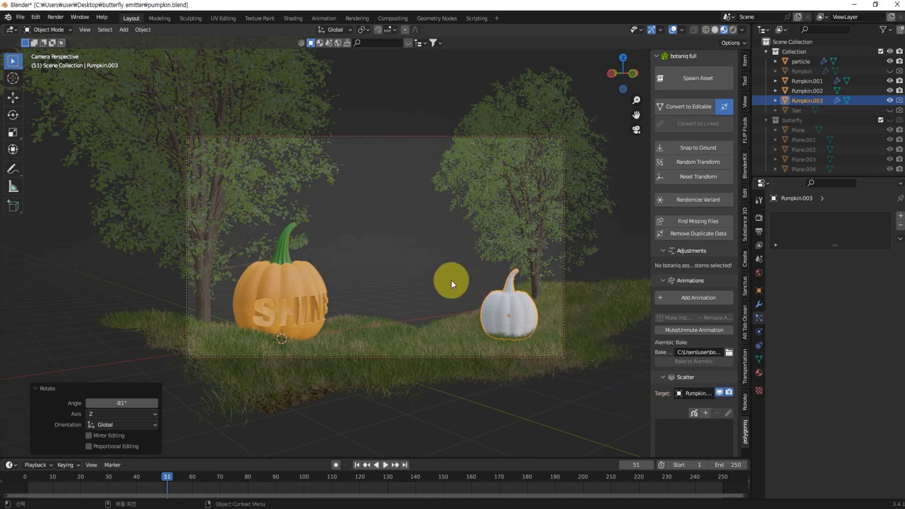
Tilt the white pumpkin copy about 8° in the camera view plane
{"action": "left_click", "coordinate": [383, 265]}
{"action": "left_click", "coordinate": [311, 284]}
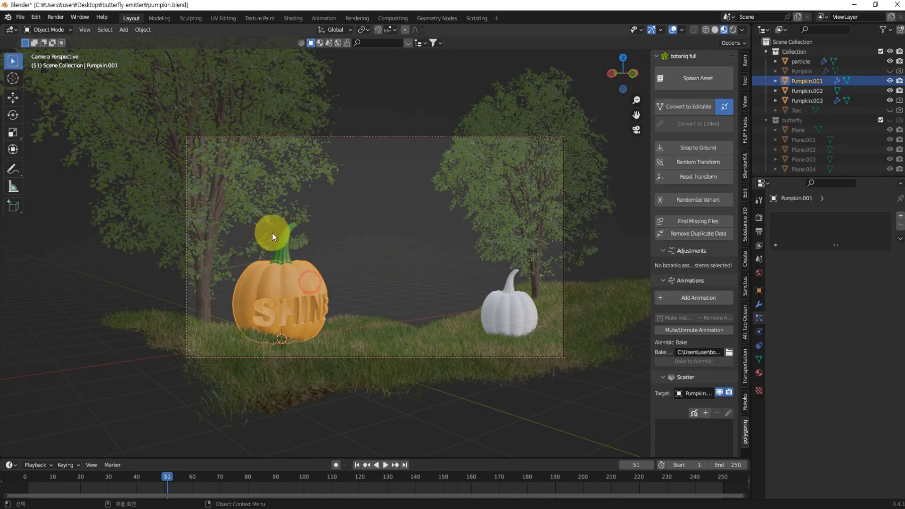
{"action": "left_click", "coordinate": [513, 312]}
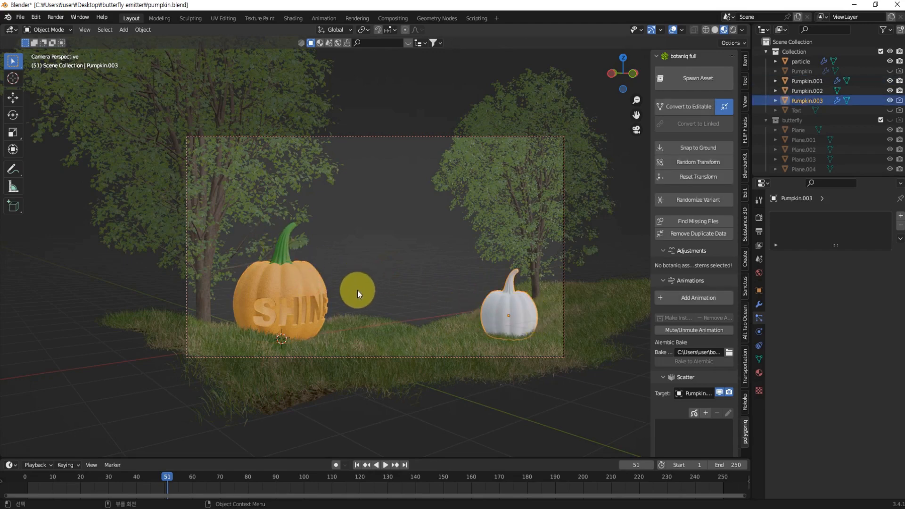
{"action": "key", "text": "r"}
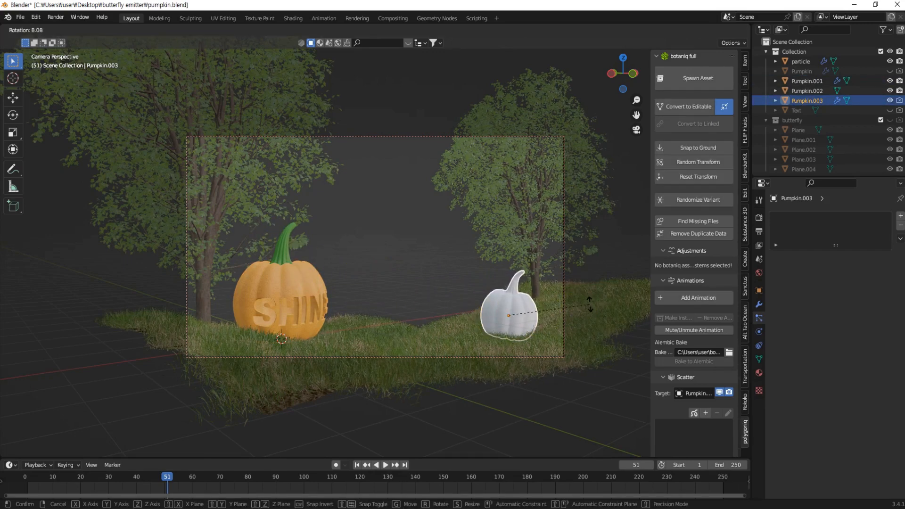
{"action": "left_click", "coordinate": [587, 303]}
{"action": "left_click", "coordinate": [601, 392]}
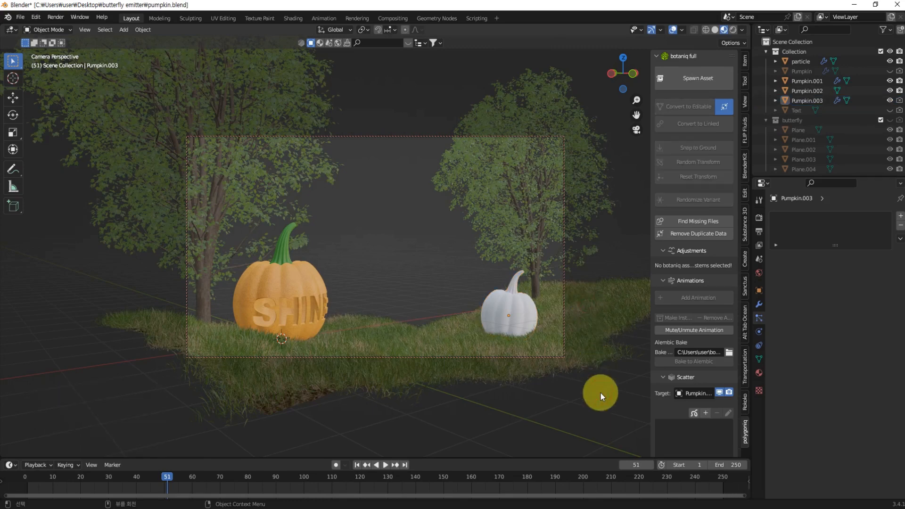
Tilt the carved orange pumpkin and its green stem together about 7.7° around the global Y axis
{"action": "left_click", "coordinate": [284, 275]}
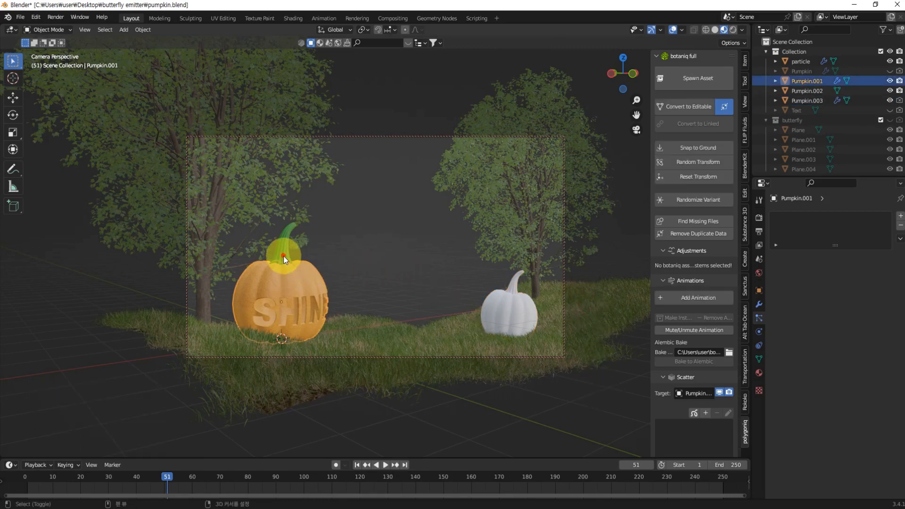
{"action": "left_click", "coordinate": [284, 257], "text": "shift"}
{"action": "key", "text": "r"}
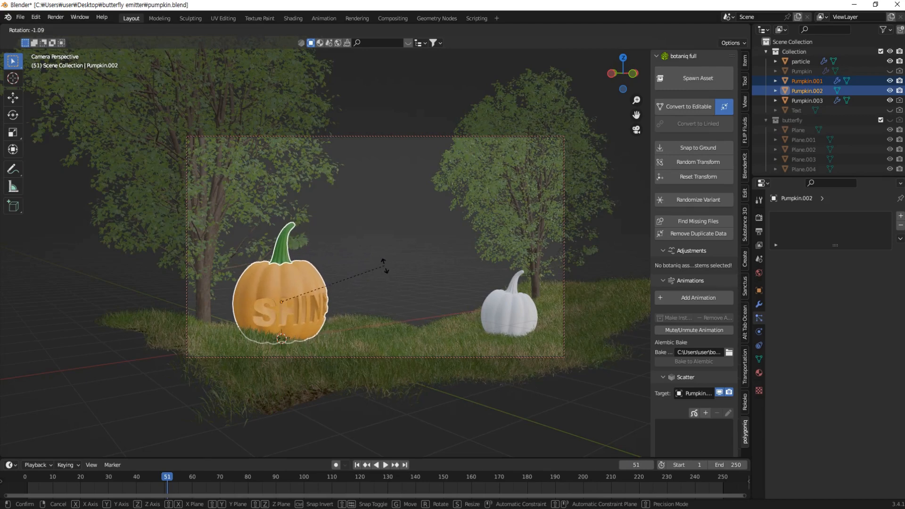
{"action": "key", "text": "x"}
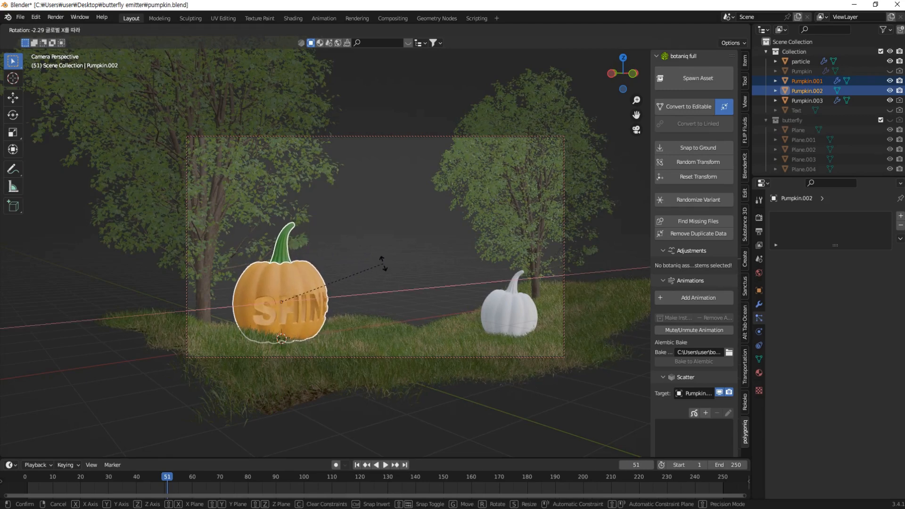
{"action": "key", "text": "y"}
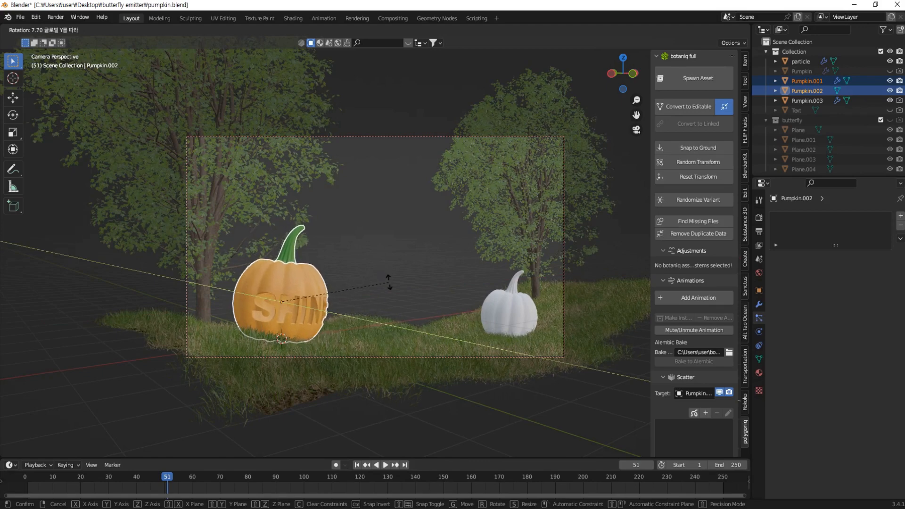
{"action": "left_click", "coordinate": [385, 272]}
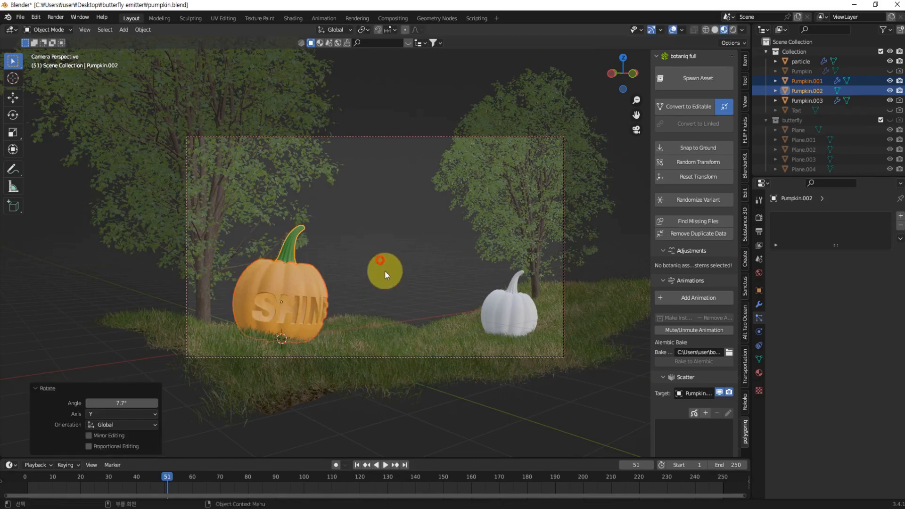
{"action": "left_click", "coordinate": [442, 426]}
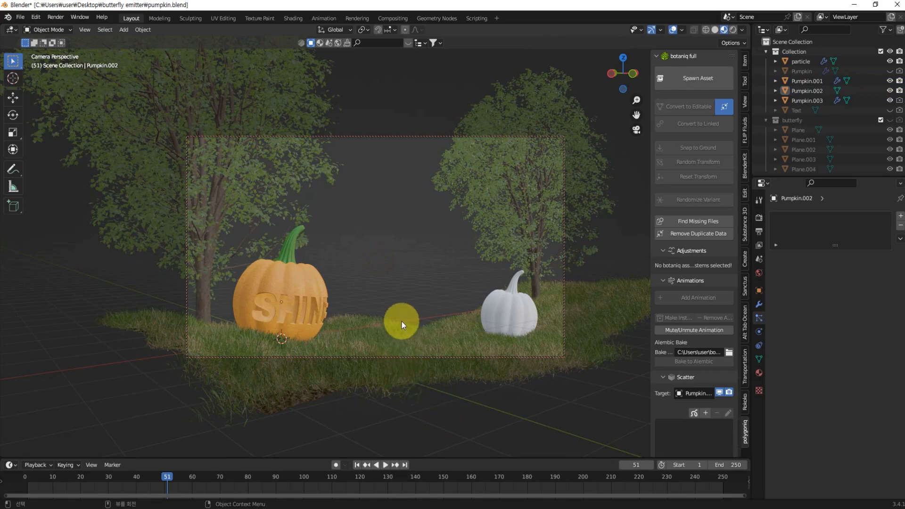
{"action": "left_click", "coordinate": [516, 315]}
{"action": "left_click", "coordinate": [286, 277]}
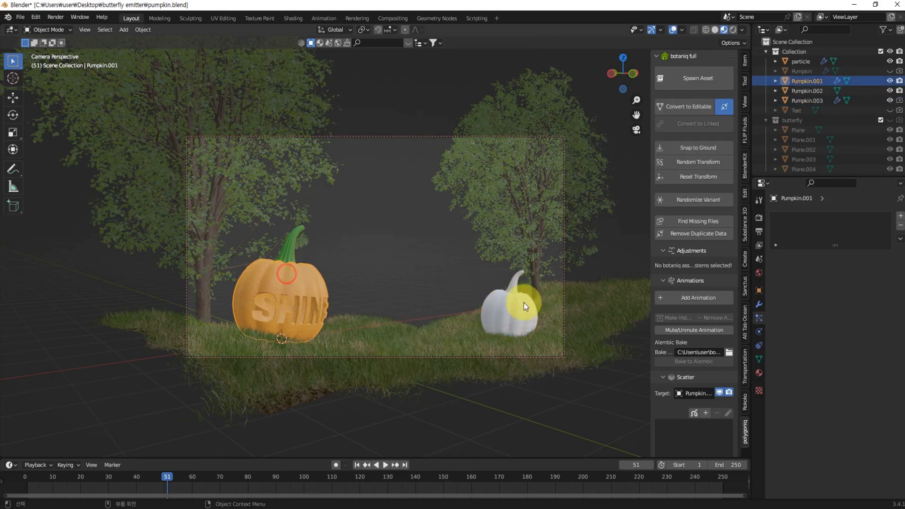
{"action": "left_click", "coordinate": [525, 303]}
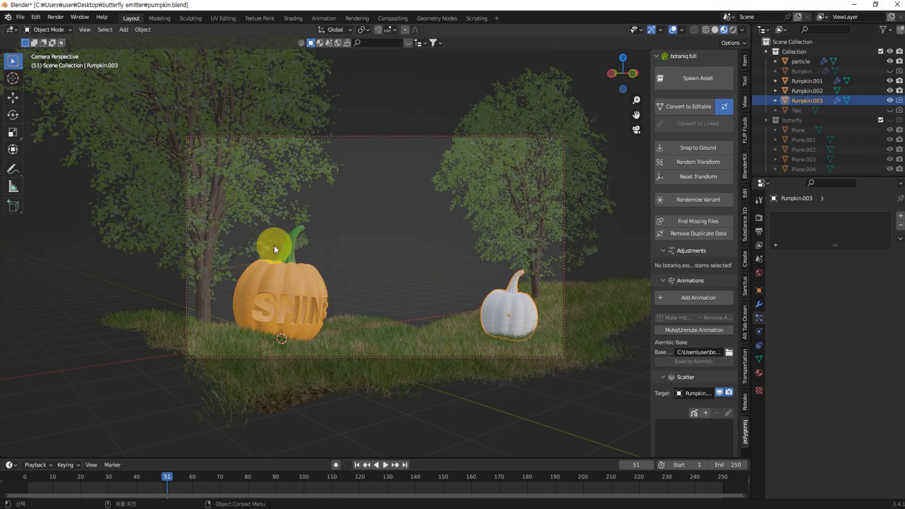
{"action": "left_click", "coordinate": [288, 253]}
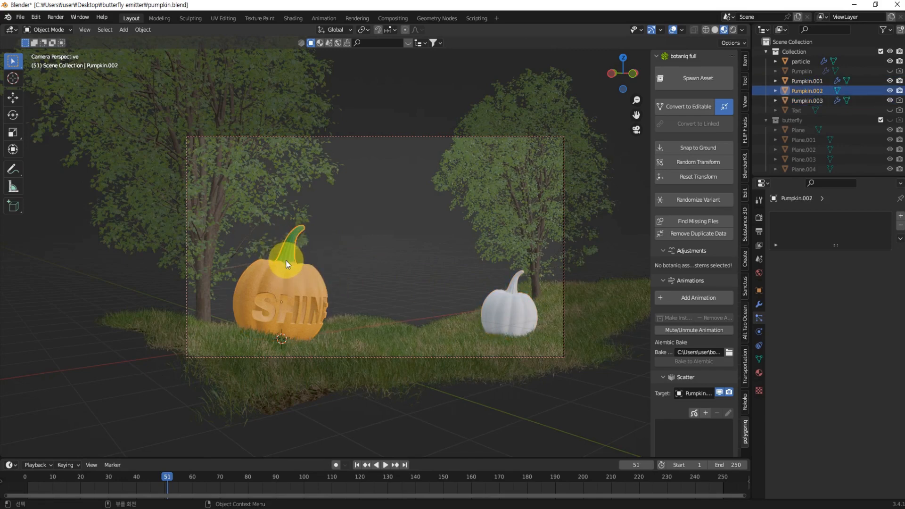
Frame the white pumpkin copy up close outside the camera view and enter Edit Mode on it
{"action": "left_click", "coordinate": [517, 301]}
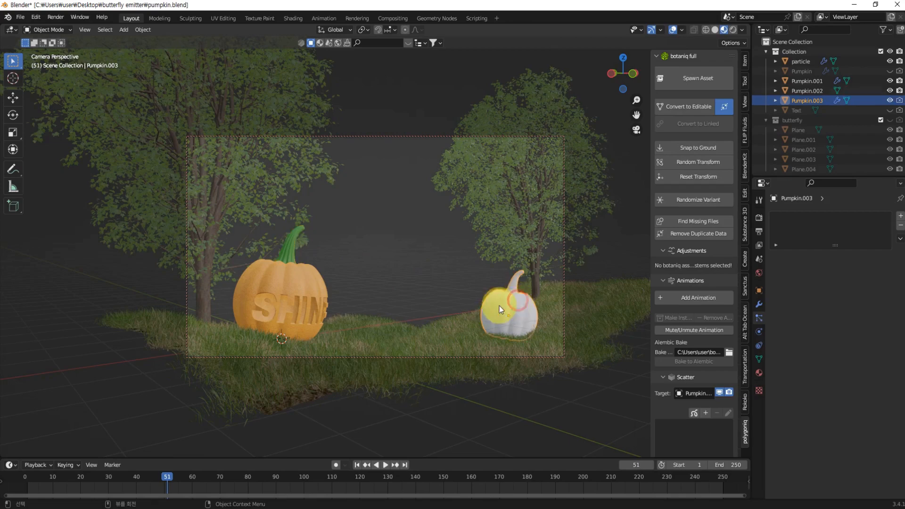
{"action": "key", "text": "KP_0"}
{"action": "scroll", "coordinate": [501, 307], "scroll_direction": "up", "scroll_amount": 5}
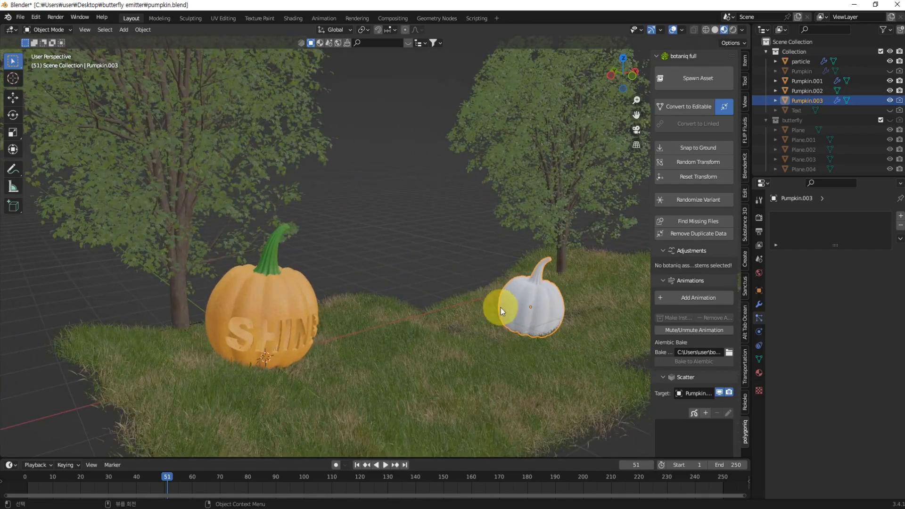
{"action": "left_click", "coordinate": [551, 330]}
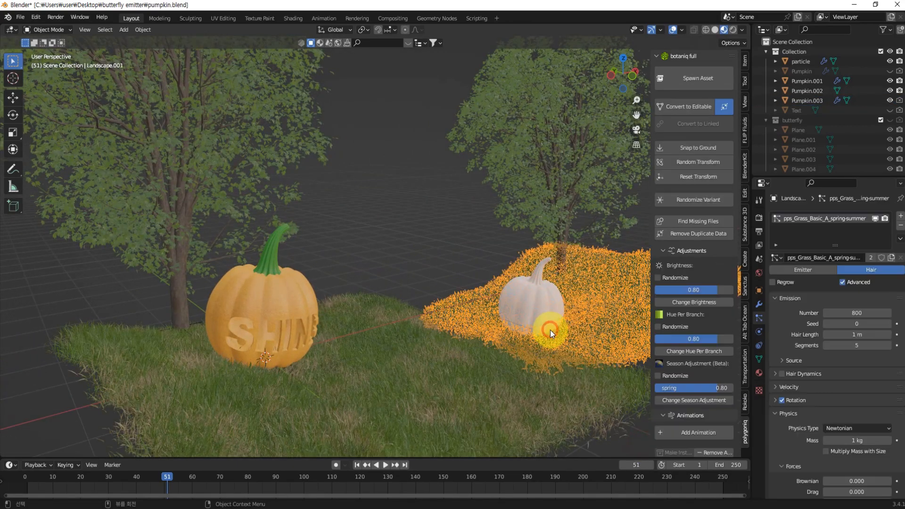
{"action": "left_click", "coordinate": [516, 308]}
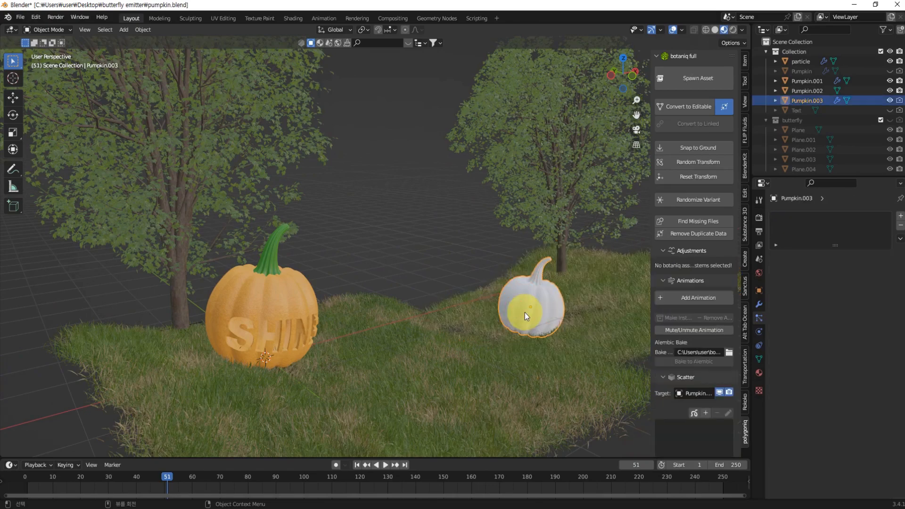
{"action": "scroll", "coordinate": [525, 312], "scroll_direction": "up", "scroll_amount": 2}
{"action": "key", "text": "KP_Decimal"}
{"action": "middle_click_drag", "start_coordinate": [434, 285], "coordinate": [437, 318]}
{"action": "key", "text": "Tab"}
Try to split the white pumpkin's mesh along the edge loop at the stem's base with Edge Split
{"action": "scroll", "coordinate": [420, 255], "scroll_direction": "up", "scroll_amount": 3}
{"action": "middle_click_drag", "start_coordinate": [406, 201], "coordinate": [394, 259], "text": "shift"}
{"action": "left_click", "coordinate": [319, 151]}
{"action": "scroll", "coordinate": [377, 257], "scroll_direction": "up", "scroll_amount": 3}
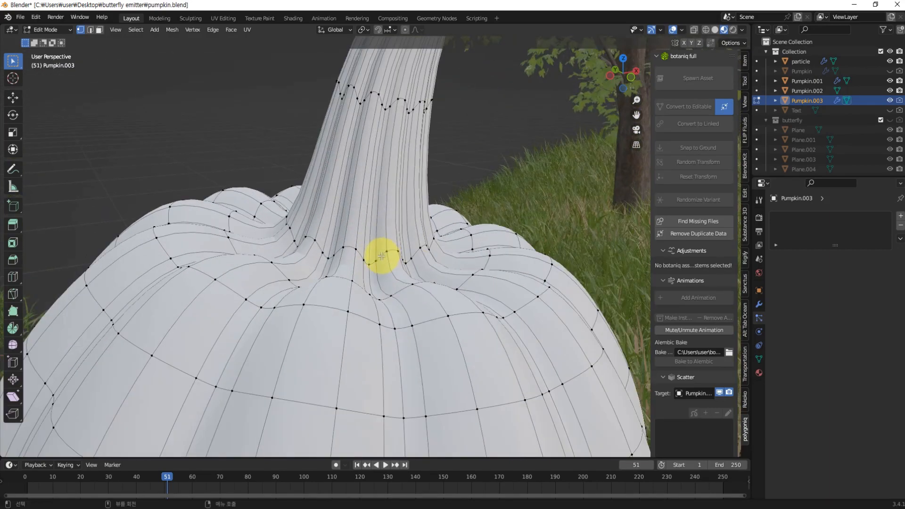
{"action": "key", "text": "2"}
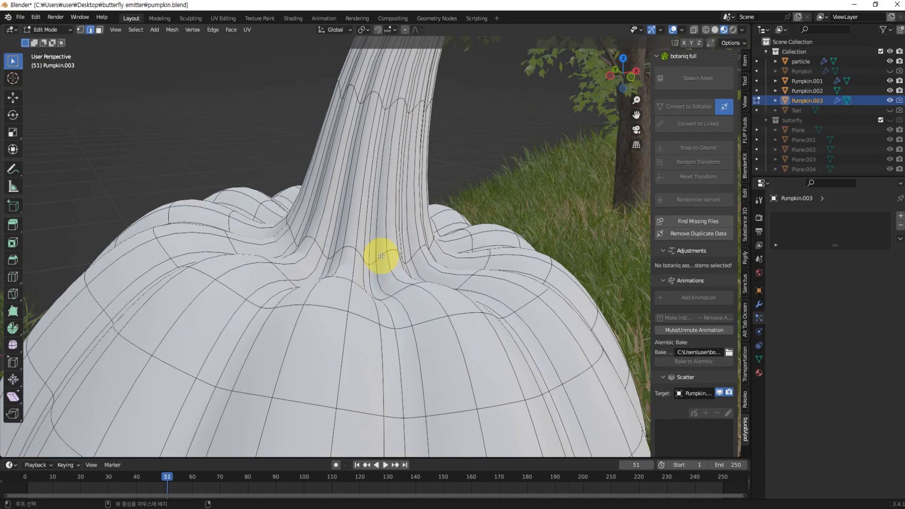
{"action": "left_click", "coordinate": [381, 256], "text": "alt"}
{"action": "scroll", "coordinate": [396, 261], "scroll_direction": "down", "scroll_amount": 5}
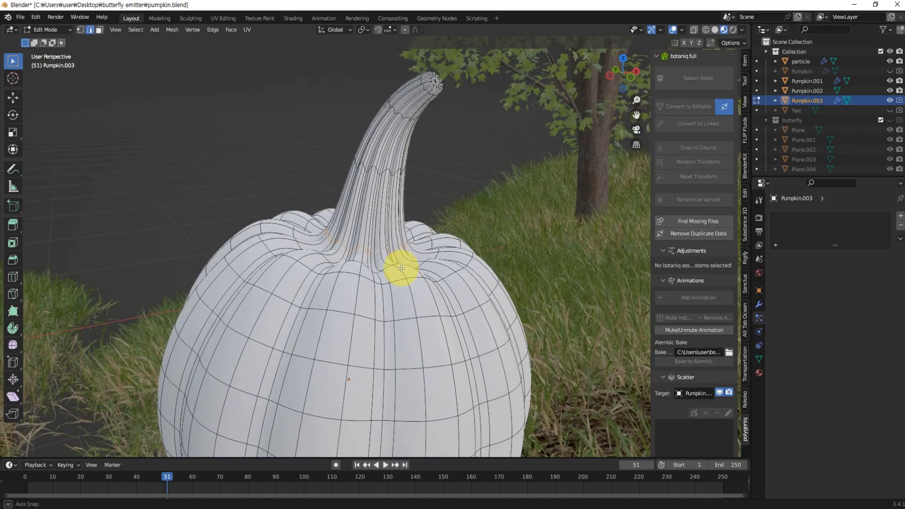
{"action": "right_click", "coordinate": [381, 250]}
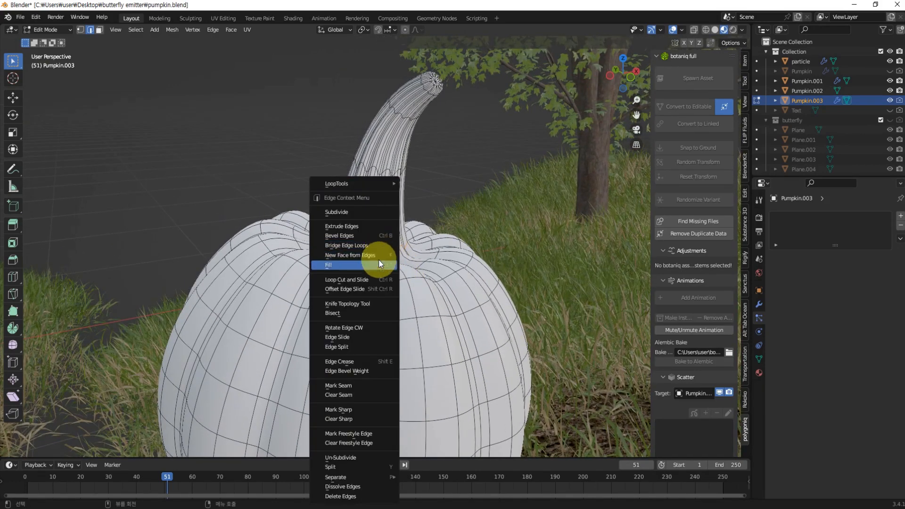
{"action": "left_click", "coordinate": [345, 348]}
{"action": "middle_click_drag", "start_coordinate": [350, 320], "coordinate": [431, 281]}
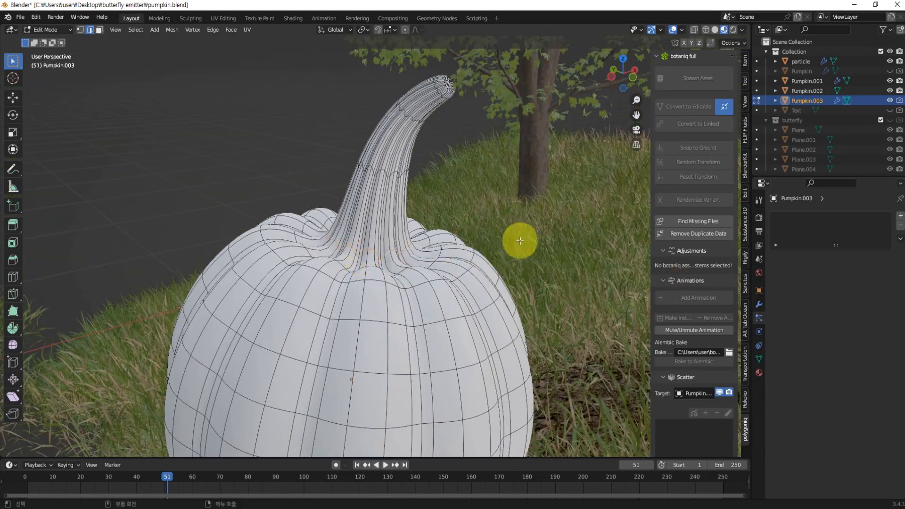
Apply the white pumpkin's Subdivision modifier in Object Mode and return to editing its mesh
{"action": "left_click", "coordinate": [759, 305]}
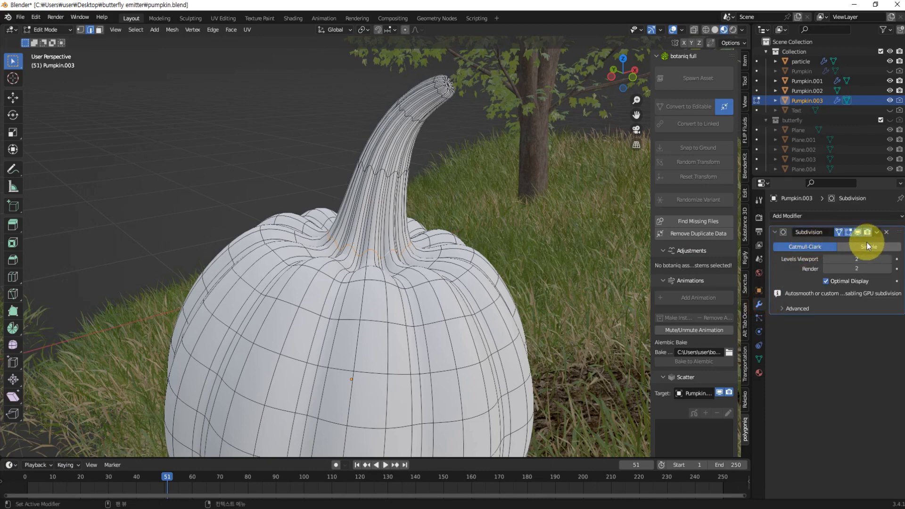
{"action": "left_click", "coordinate": [51, 30]}
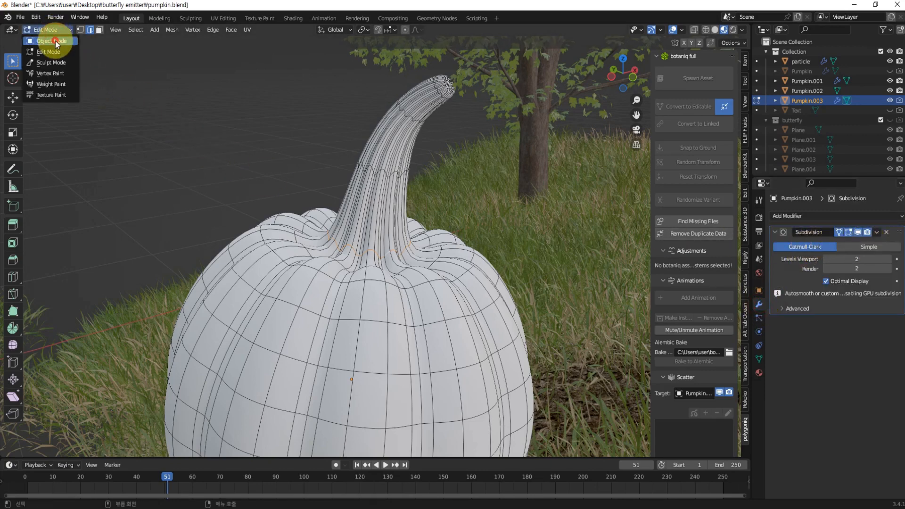
{"action": "left_click", "coordinate": [53, 41]}
{"action": "left_click", "coordinate": [879, 231]}
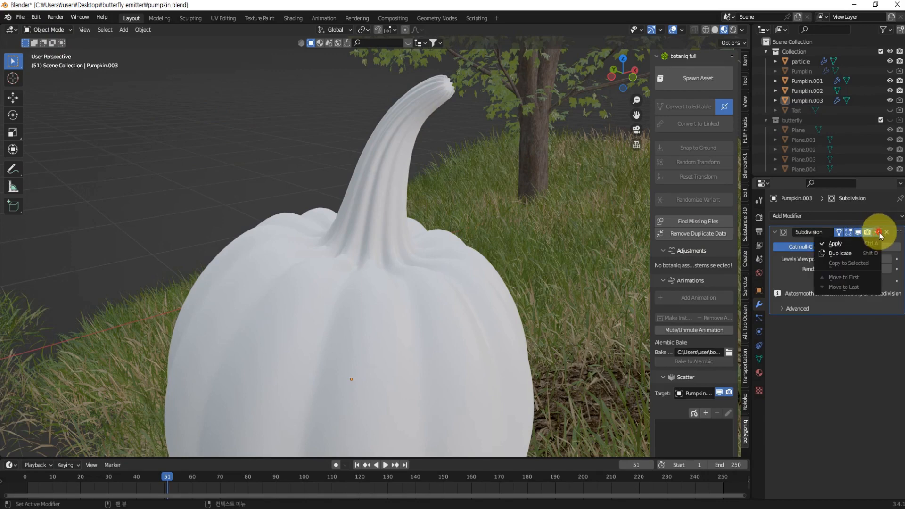
{"action": "left_click", "coordinate": [848, 245]}
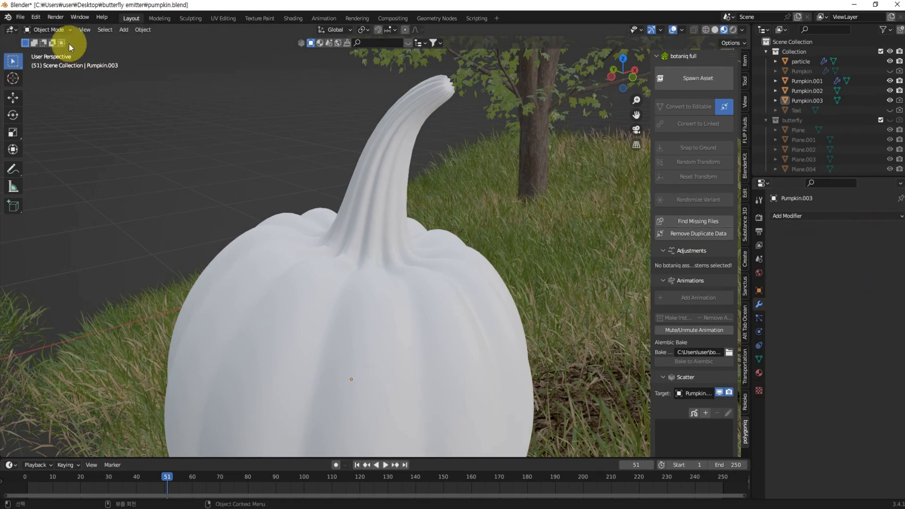
{"action": "left_click", "coordinate": [68, 30]}
{"action": "left_click", "coordinate": [379, 190]}
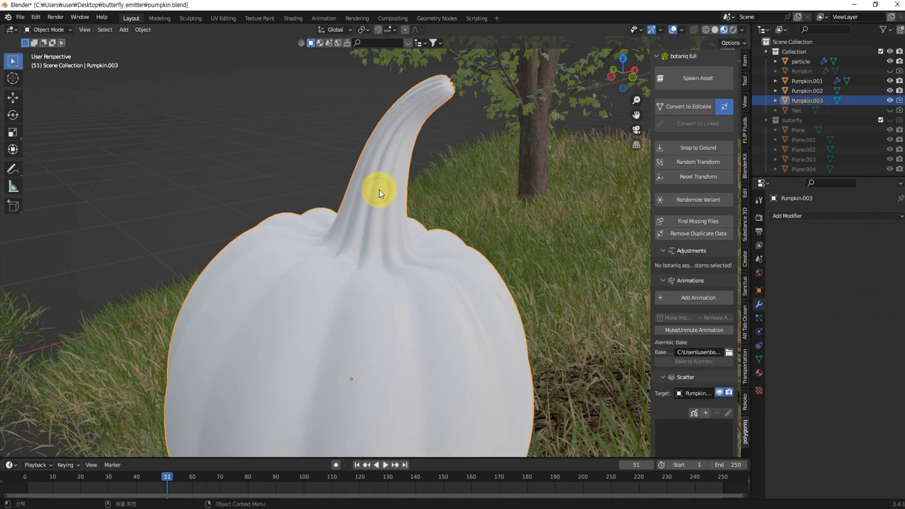
{"action": "key", "text": "Tab"}
{"action": "middle_click_drag", "start_coordinate": [382, 266], "coordinate": [383, 277]}
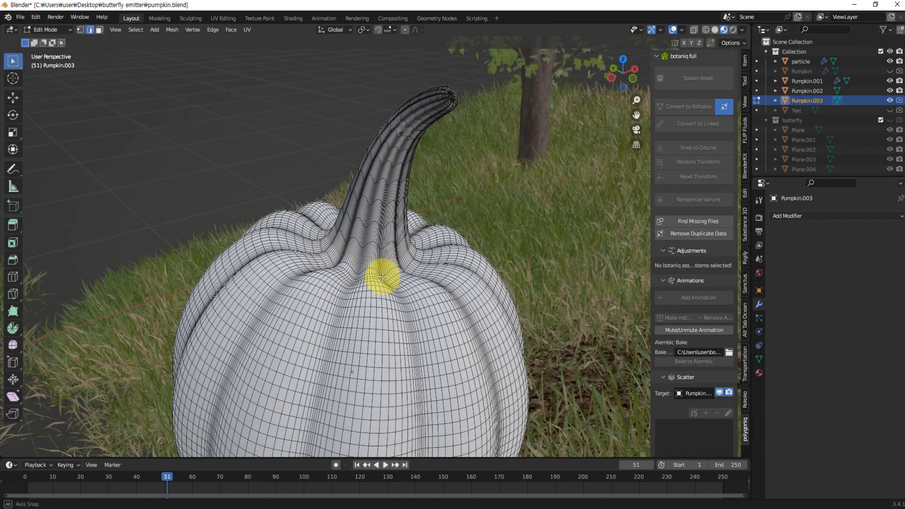
Split the white pumpkin's subdivided mesh along the edge loop at the stem's base with Edge Split
{"action": "left_click", "coordinate": [227, 131]}
{"action": "scroll", "coordinate": [379, 284], "scroll_direction": "up", "scroll_amount": 4}
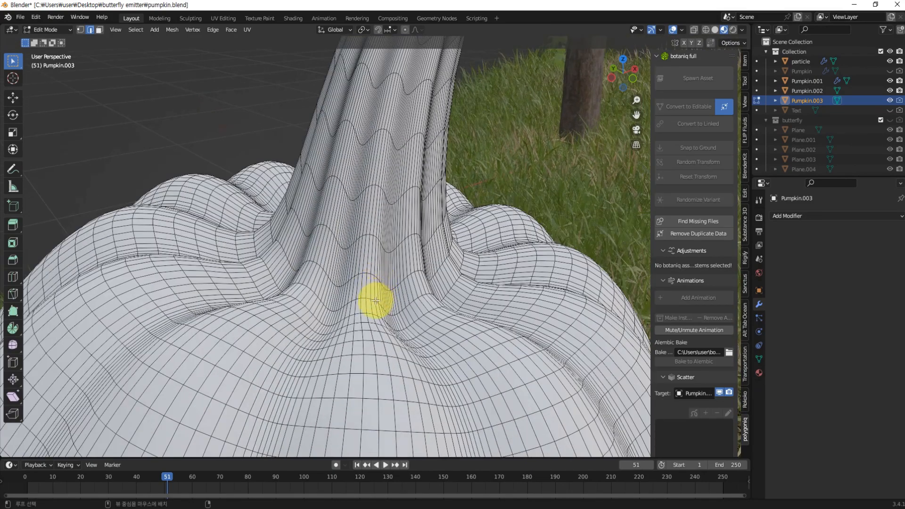
{"action": "left_click", "coordinate": [373, 299], "text": "alt"}
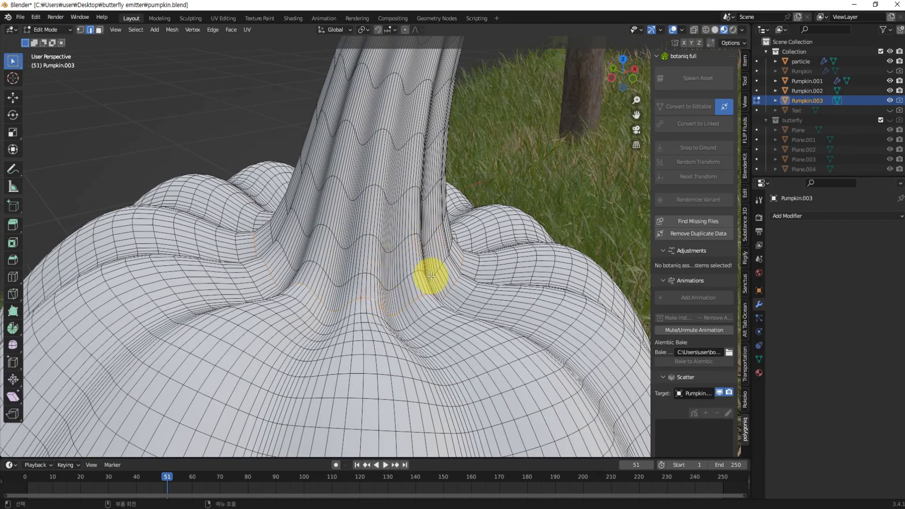
{"action": "scroll", "coordinate": [426, 274], "scroll_direction": "down", "scroll_amount": 5}
{"action": "middle_click_drag", "start_coordinate": [414, 301], "coordinate": [428, 289]}
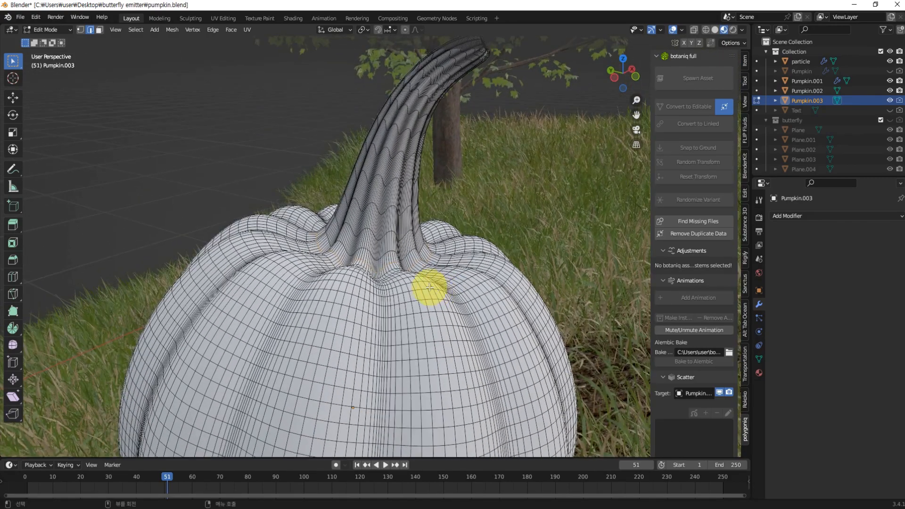
{"action": "middle_click_drag", "start_coordinate": [361, 267], "coordinate": [354, 265]}
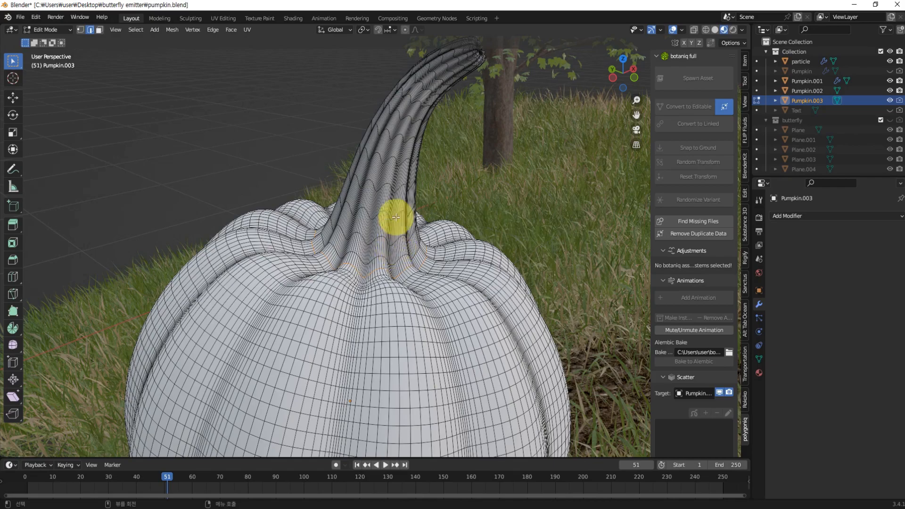
{"action": "mouse_move", "coordinate": [444, 271]}
{"action": "middle_mouse_down"}
{"action": "mouse_move", "coordinate": [408, 307]}
{"action": "mouse_move", "coordinate": [443, 269]}
{"action": "mouse_move", "coordinate": [438, 277]}
{"action": "middle_mouse_up"}
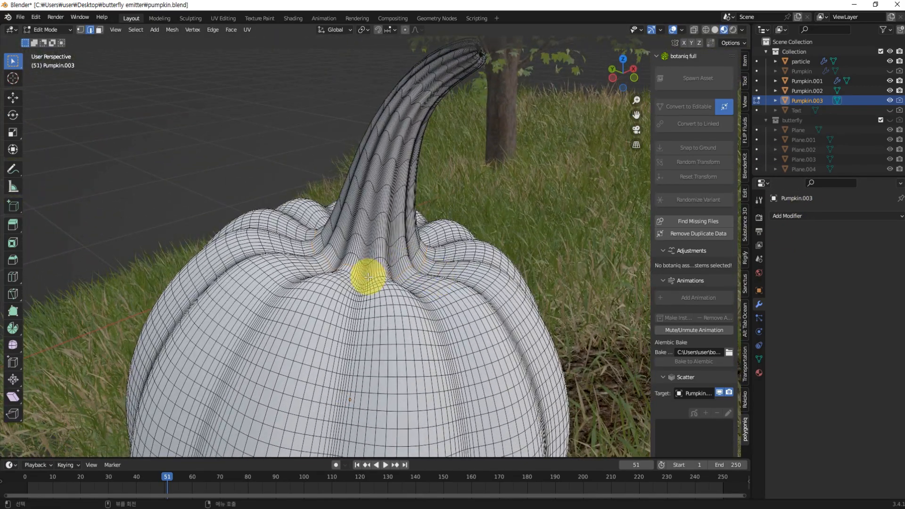
{"action": "right_click", "coordinate": [392, 273]}
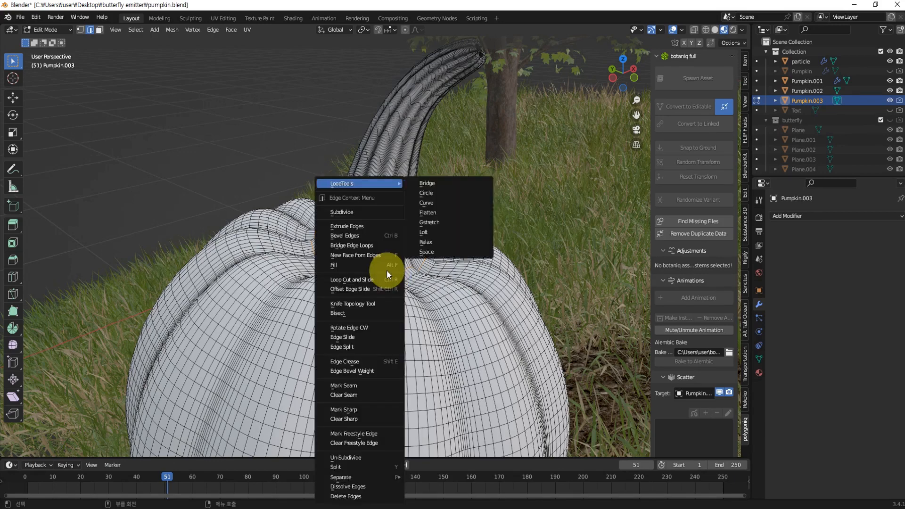
{"action": "left_click", "coordinate": [341, 348]}
{"action": "middle_click_drag", "start_coordinate": [323, 226], "coordinate": [353, 271]}
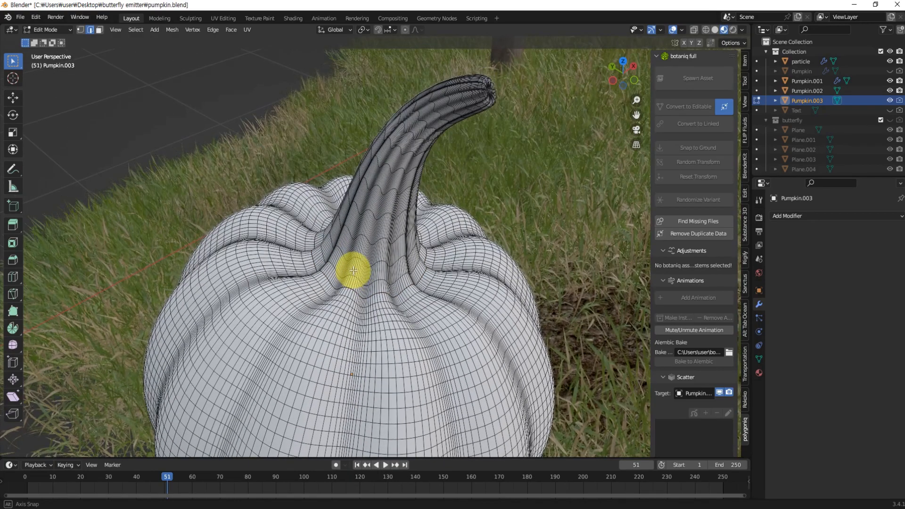
{"action": "middle_click_drag", "start_coordinate": [388, 301], "coordinate": [392, 282]}
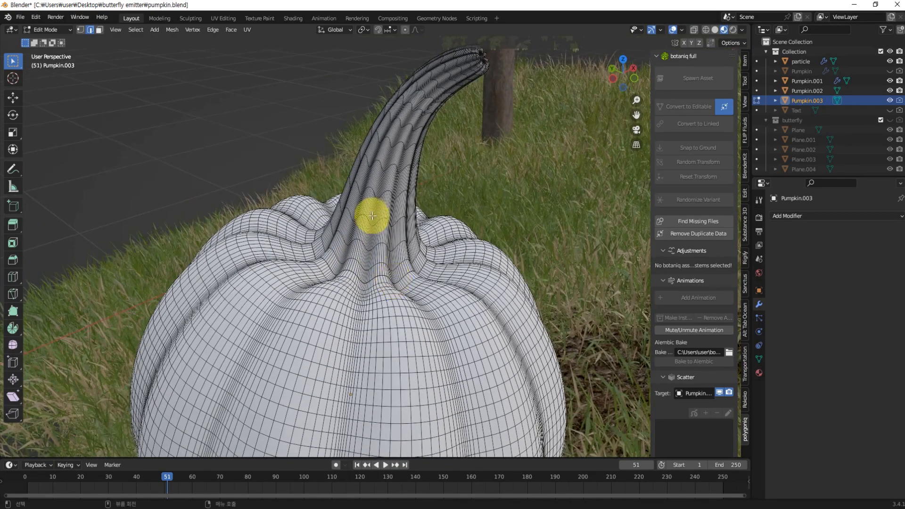
Separate the white pumpkin's linked stem geometry into its own object, return to Object Mode and clear the selection
{"action": "key", "text": "l"}
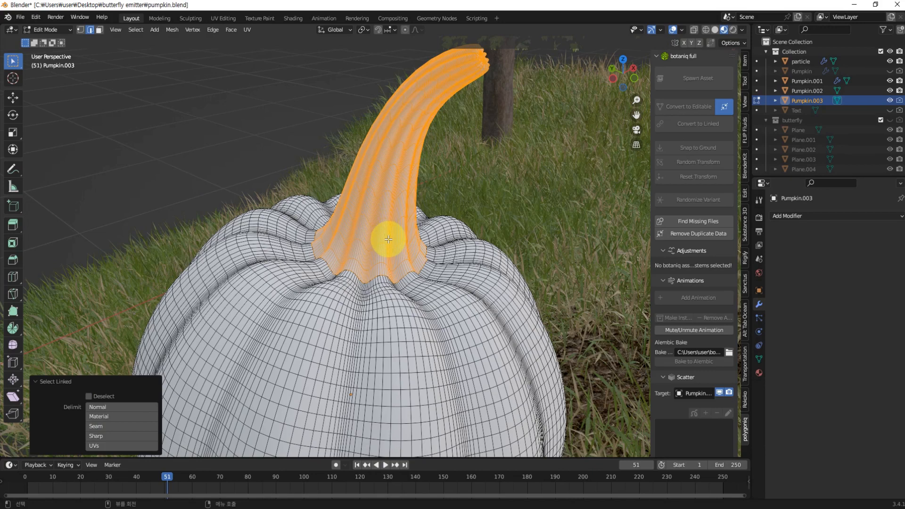
{"action": "key", "text": "p"}
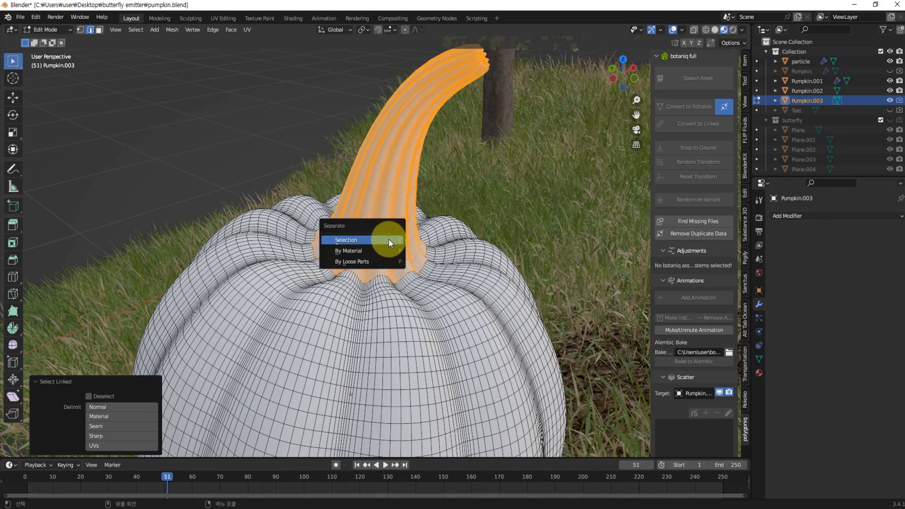
{"action": "left_click", "coordinate": [389, 240]}
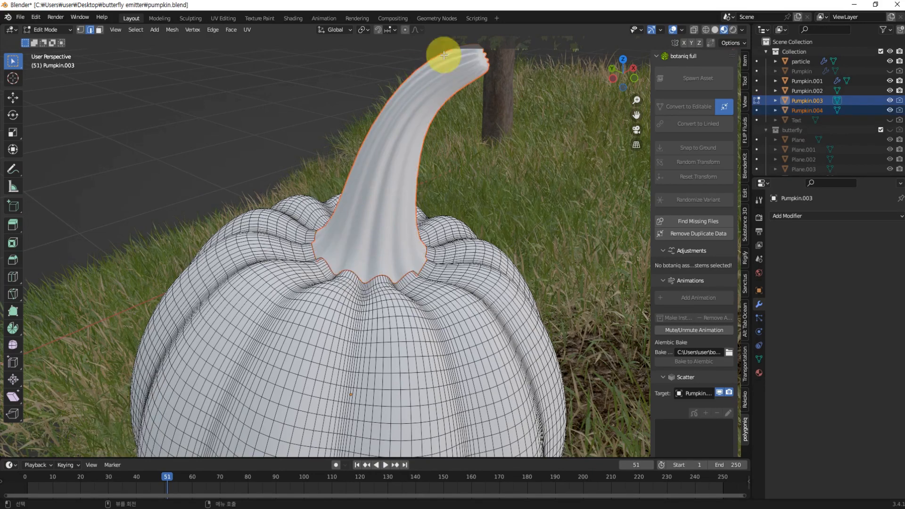
{"action": "middle_click_drag", "start_coordinate": [400, 348], "coordinate": [416, 266]}
{"action": "key", "text": "Tab"}
{"action": "left_click", "coordinate": [198, 165]}
{"action": "scroll", "coordinate": [198, 146], "scroll_direction": "down", "scroll_amount": 4}
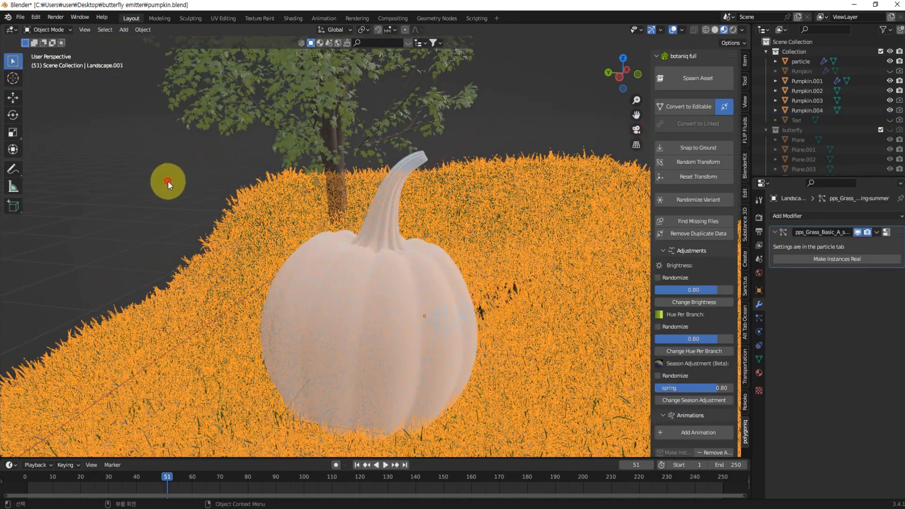
{"action": "left_click", "coordinate": [168, 183]}
Assign the carved pumpkin's existing orange material, Material.001, to the small white pumpkin's body
{"action": "left_click", "coordinate": [369, 273]}
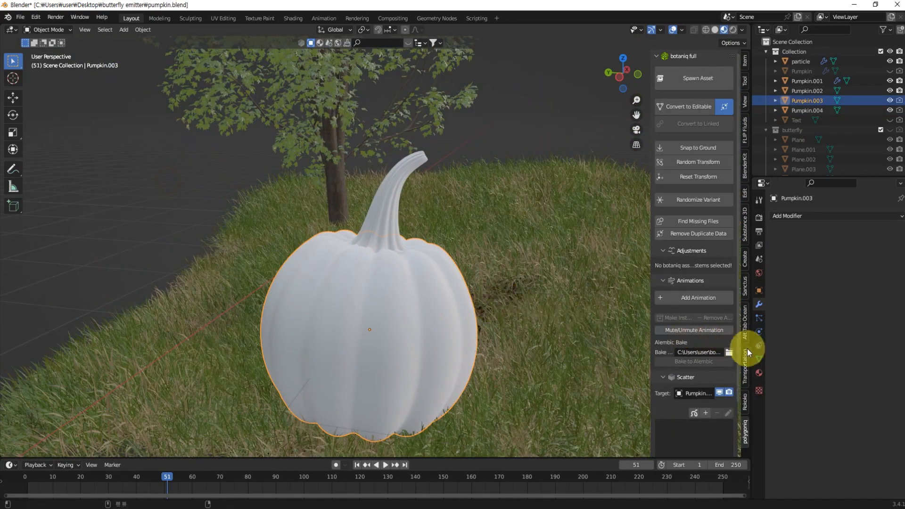
{"action": "left_click", "coordinate": [759, 374]}
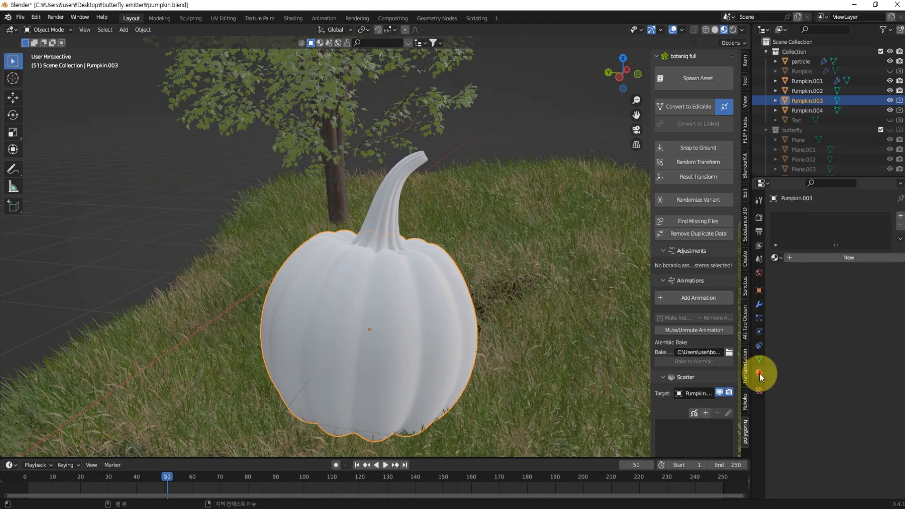
{"action": "left_click", "coordinate": [776, 257]}
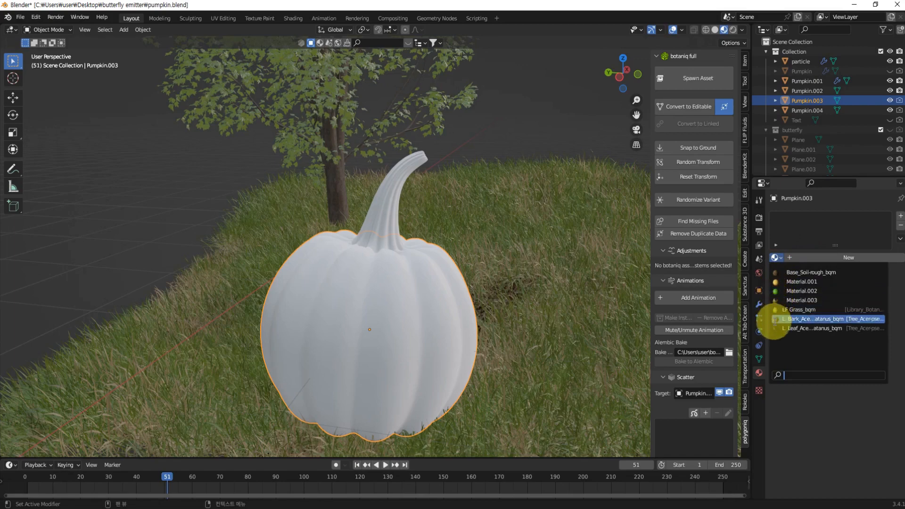
{"action": "left_click", "coordinate": [228, 159]}
{"action": "scroll", "coordinate": [217, 205], "scroll_direction": "down", "scroll_amount": 5}
{"action": "middle_click_drag", "start_coordinate": [217, 205], "coordinate": [393, 277], "text": "shift"}
{"action": "middle_click_drag", "start_coordinate": [189, 307], "coordinate": [335, 268], "text": "shift"}
{"action": "left_click", "coordinate": [335, 268]}
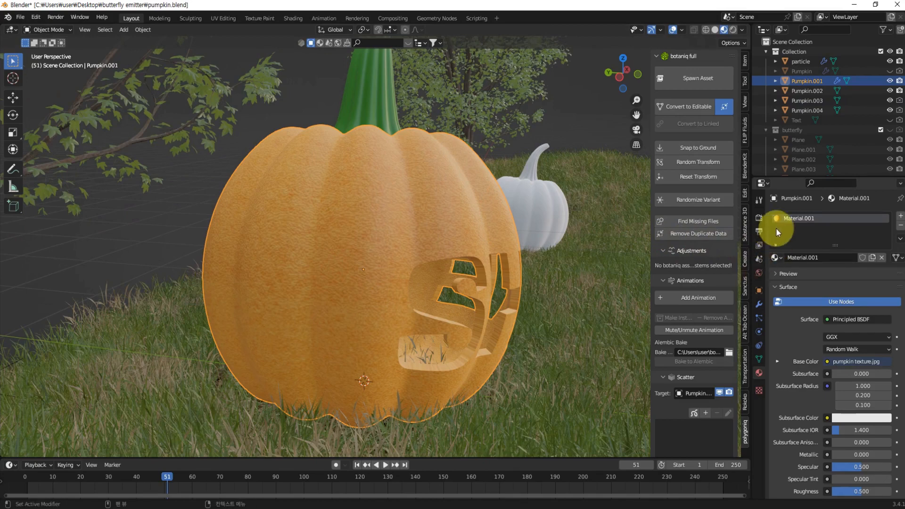
{"action": "middle_click_drag", "start_coordinate": [597, 213], "coordinate": [567, 219]}
{"action": "left_click", "coordinate": [508, 214]}
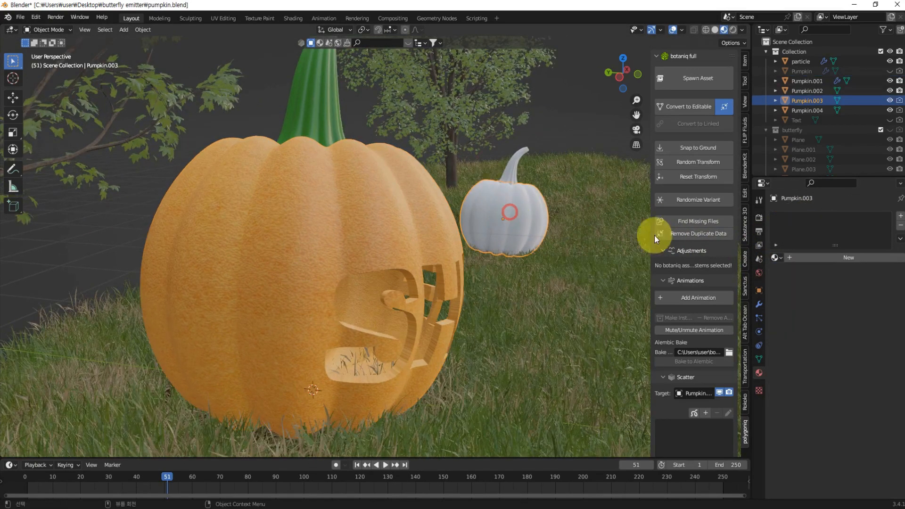
{"action": "left_click", "coordinate": [783, 259]}
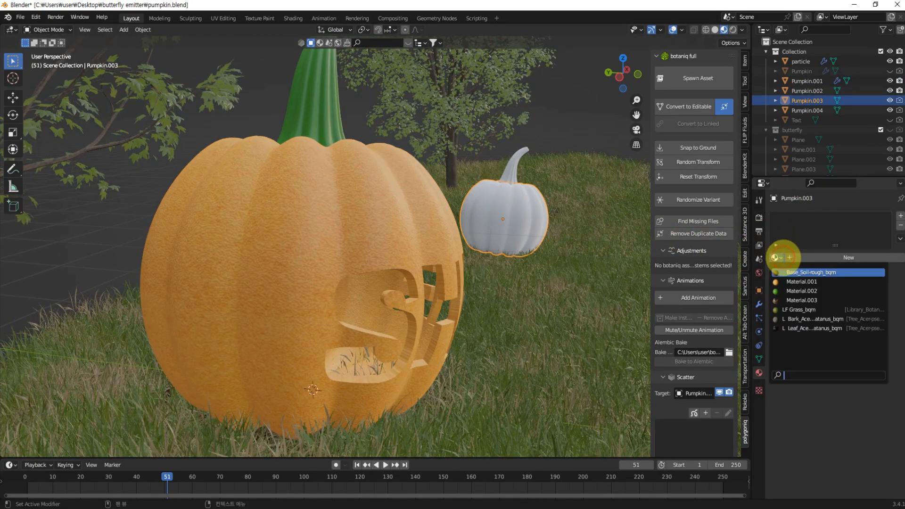
{"action": "left_click", "coordinate": [797, 285]}
Assign the large pumpkin's green stem material, Material.002, to the small pumpkin's stem
{"action": "left_click", "coordinate": [320, 107]}
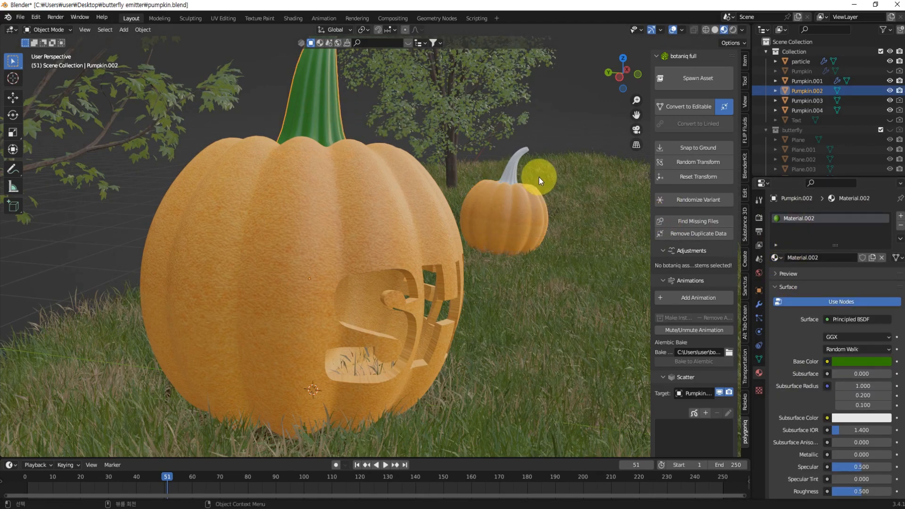
{"action": "left_click", "coordinate": [513, 167]}
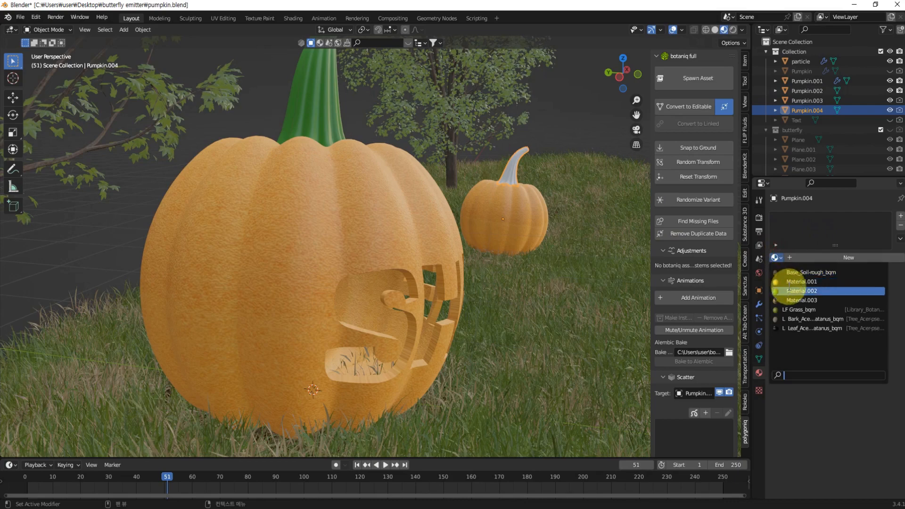
{"action": "left_click", "coordinate": [797, 290]}
{"action": "left_click", "coordinate": [544, 128]}
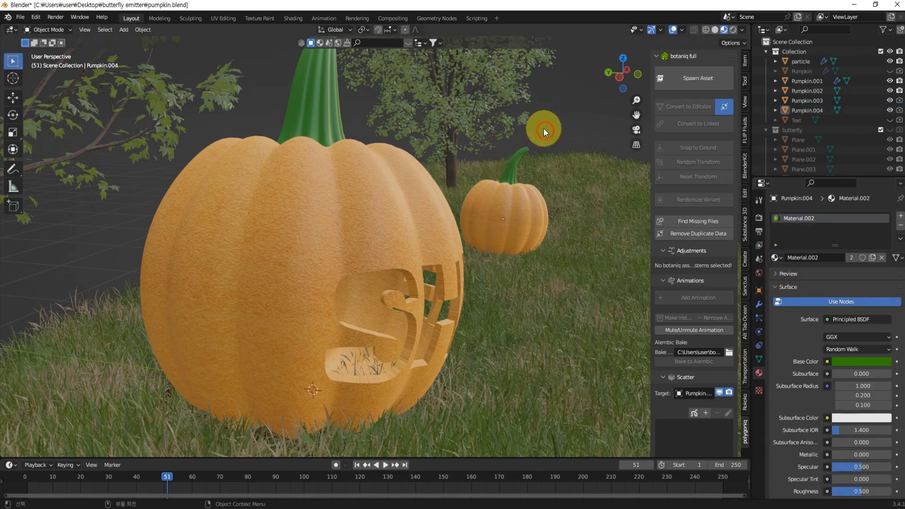
Return to the camera view and switch the viewport to Rendered shading
{"action": "scroll", "coordinate": [544, 128], "scroll_direction": "down", "scroll_amount": 5}
{"action": "middle_click_drag", "start_coordinate": [556, 264], "coordinate": [575, 239]}
{"action": "key", "text": "KP_0"}
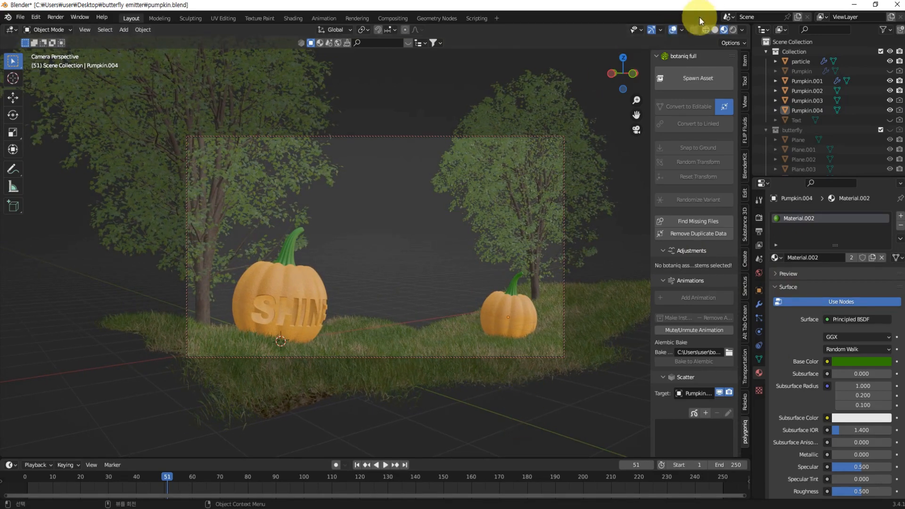
{"action": "left_click", "coordinate": [733, 29]}
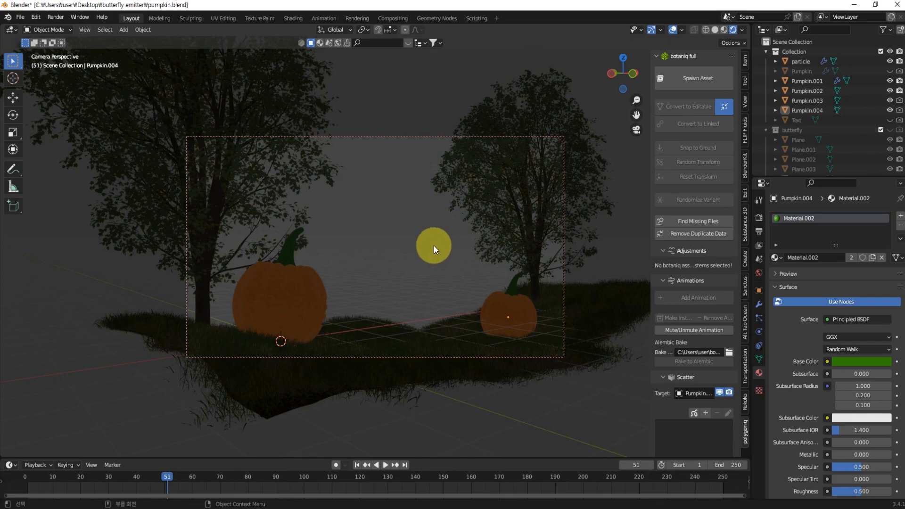
Add a point light at the carved pumpkin and raise it about 0.695 m along Z so it sits inside
{"action": "key", "text": "shift+a"}
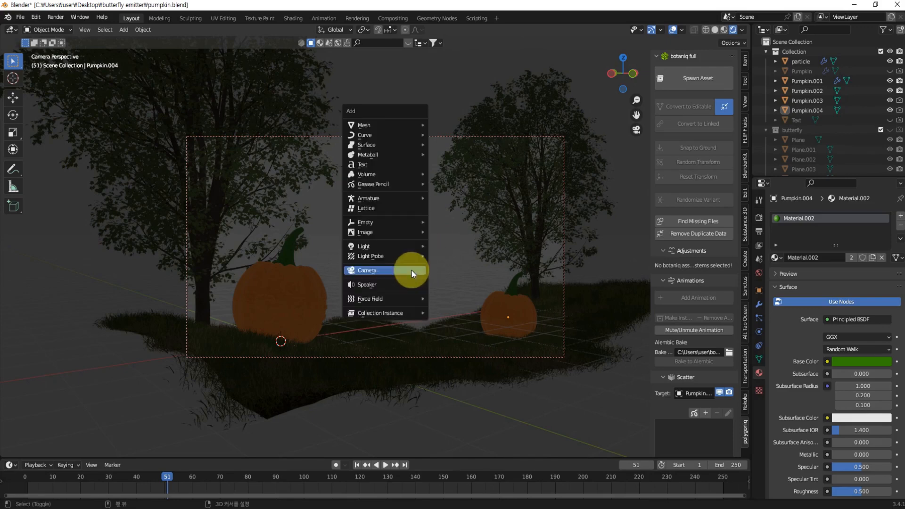
{"action": "mouse_move", "coordinate": [399, 248]}
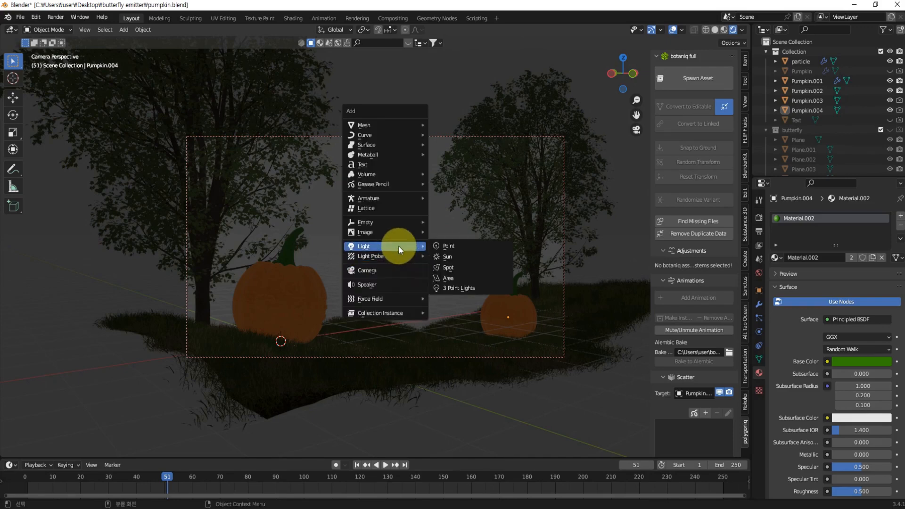
{"action": "left_click", "coordinate": [448, 246]}
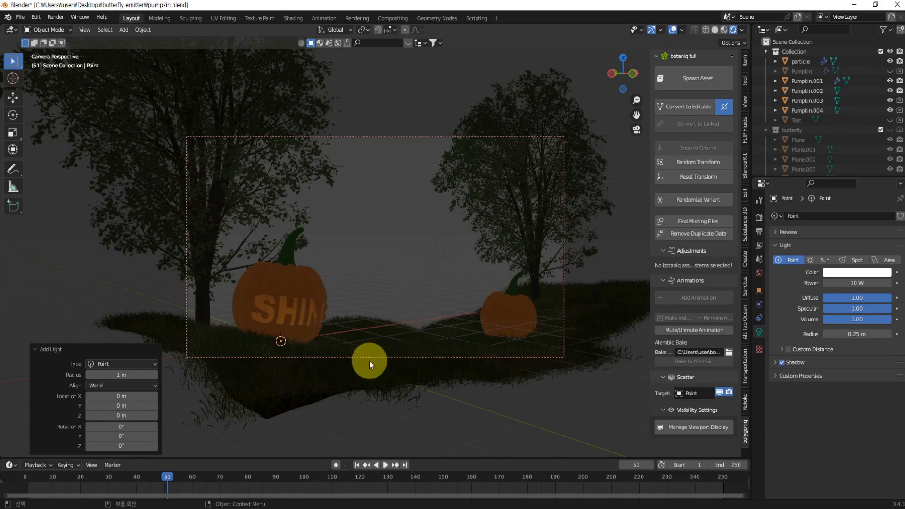
{"action": "key", "text": "g"}
{"action": "key", "text": "z"}
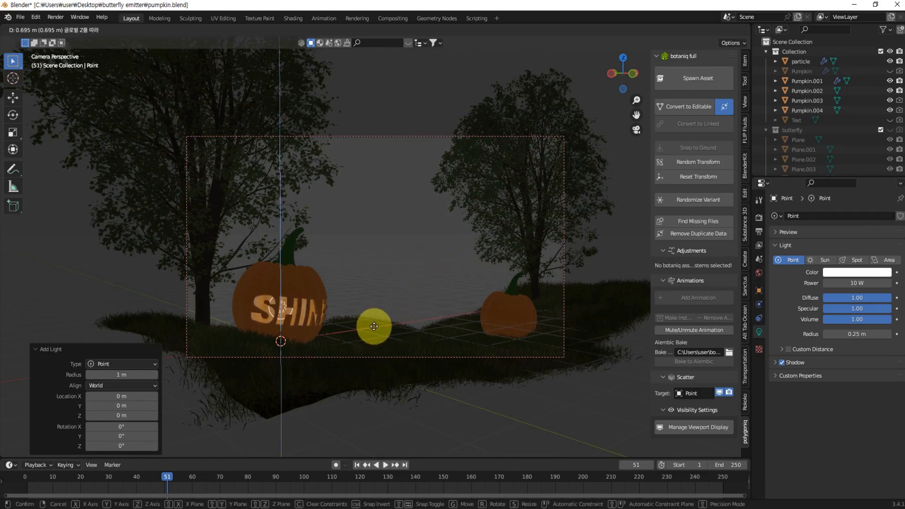
{"action": "left_click", "coordinate": [374, 327]}
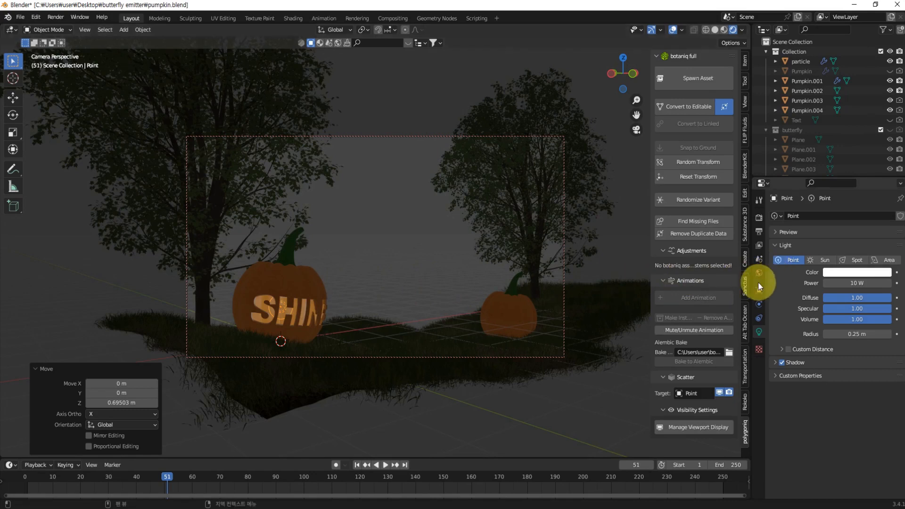
Try 300 W for the point light's power, settle on 400 W, and clear the selection
{"action": "left_click", "coordinate": [861, 285]}
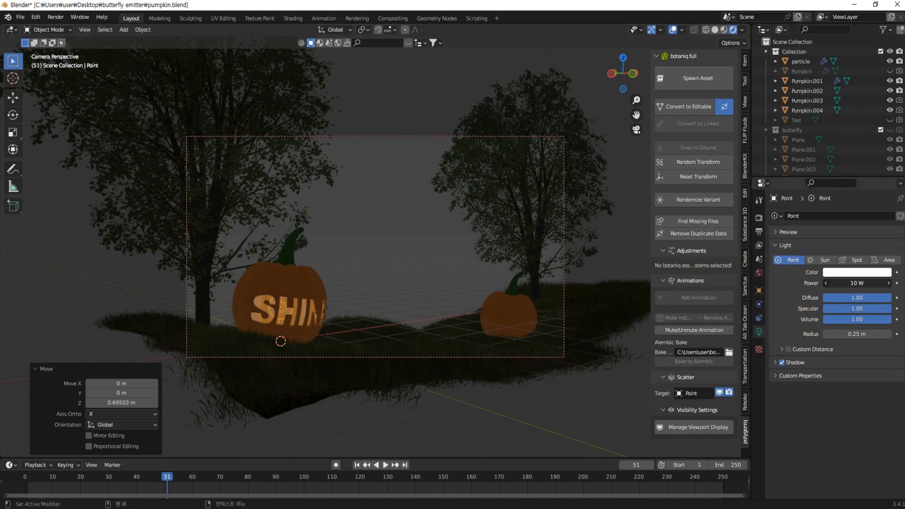
{"action": "key", "text": "Return"}
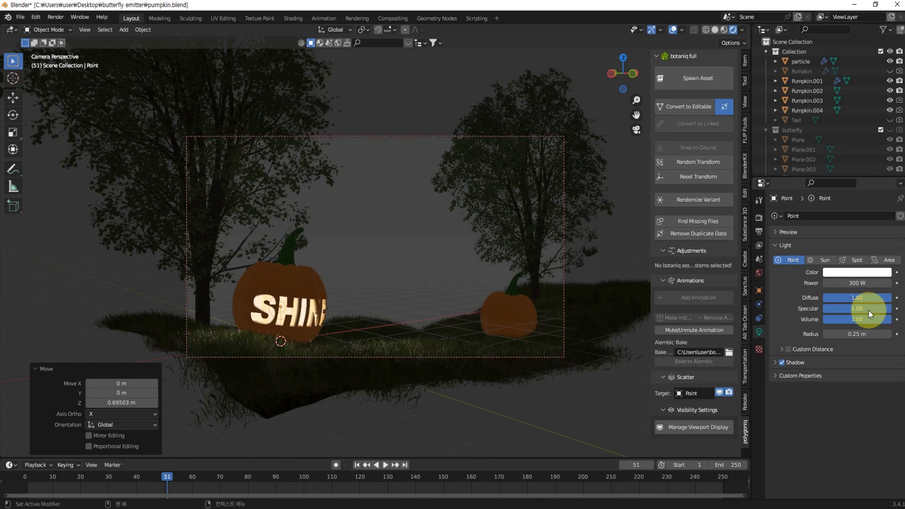
{"action": "left_click", "coordinate": [862, 283]}
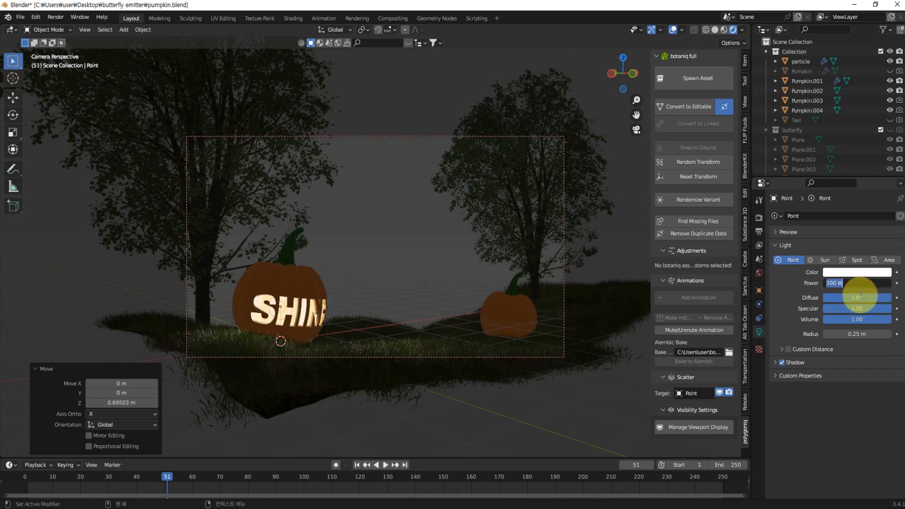
{"action": "key", "text": "Return"}
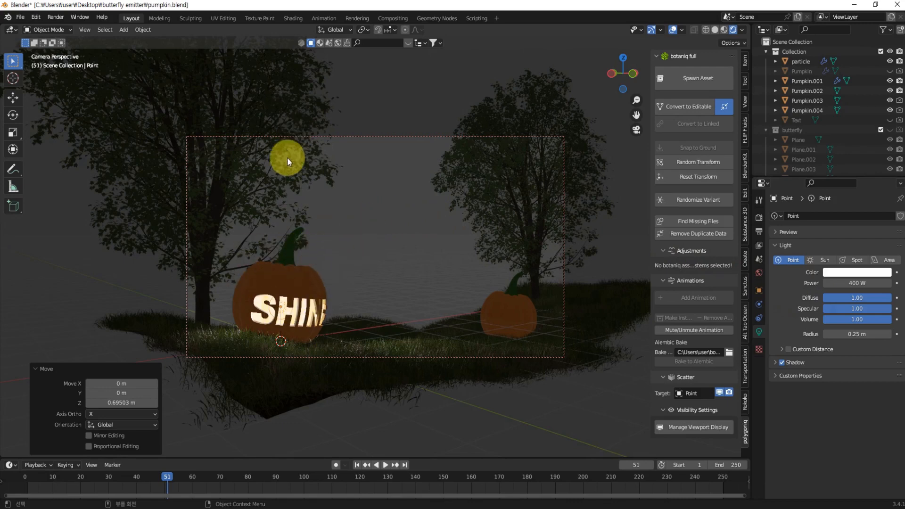
{"action": "key", "text": "alt+a"}
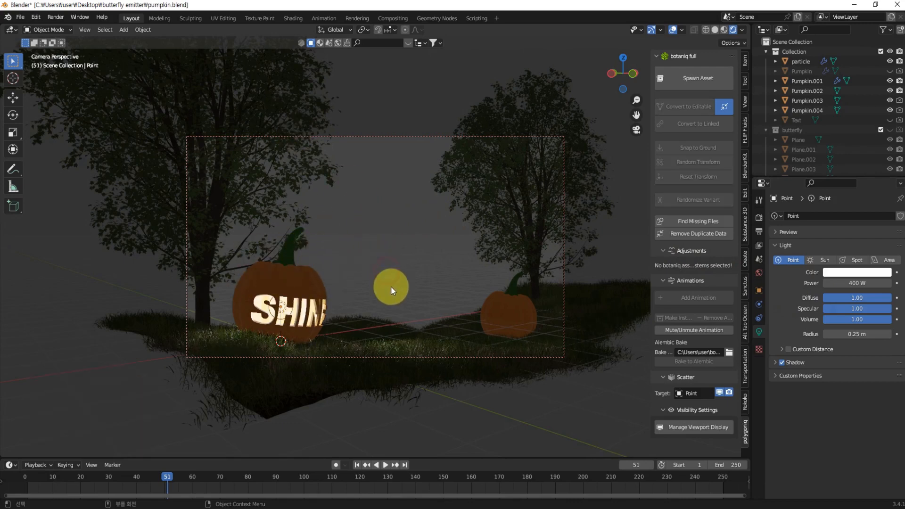
Add a spot light and raise it along Z by about 5.85 m plus another 2.88 m, high above the carved pumpkin
{"action": "key", "text": "shift+a"}
{"action": "mouse_move", "coordinate": [384, 279]}
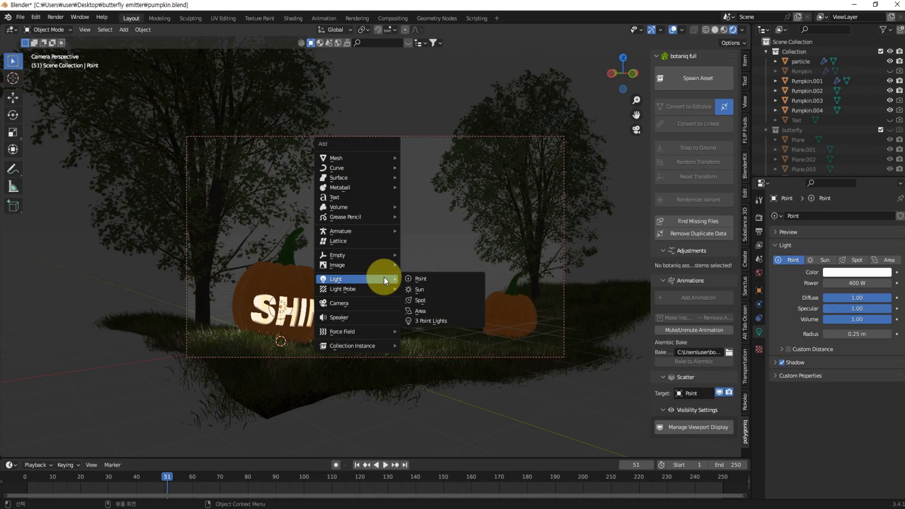
{"action": "left_click", "coordinate": [420, 301]}
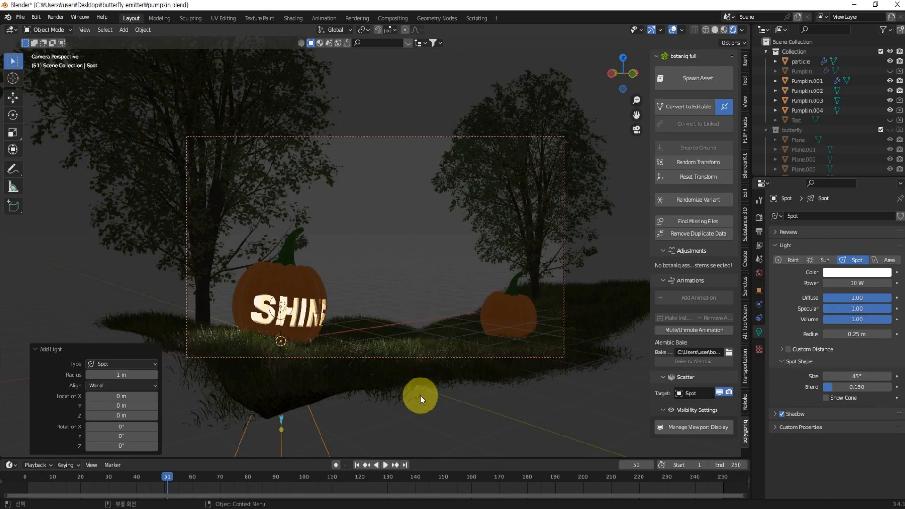
{"action": "key", "text": "g"}
{"action": "key", "text": "z"}
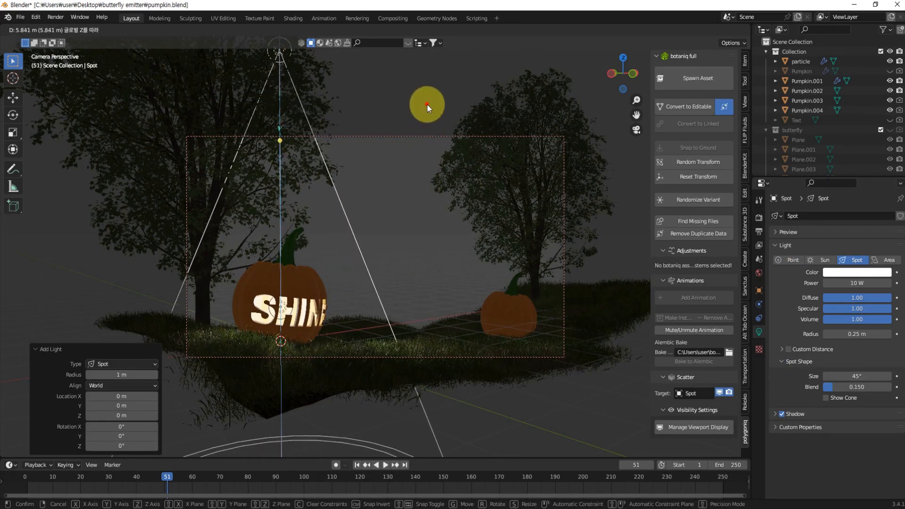
{"action": "left_click", "coordinate": [427, 104]}
{"action": "key", "text": "g"}
{"action": "key", "text": "z"}
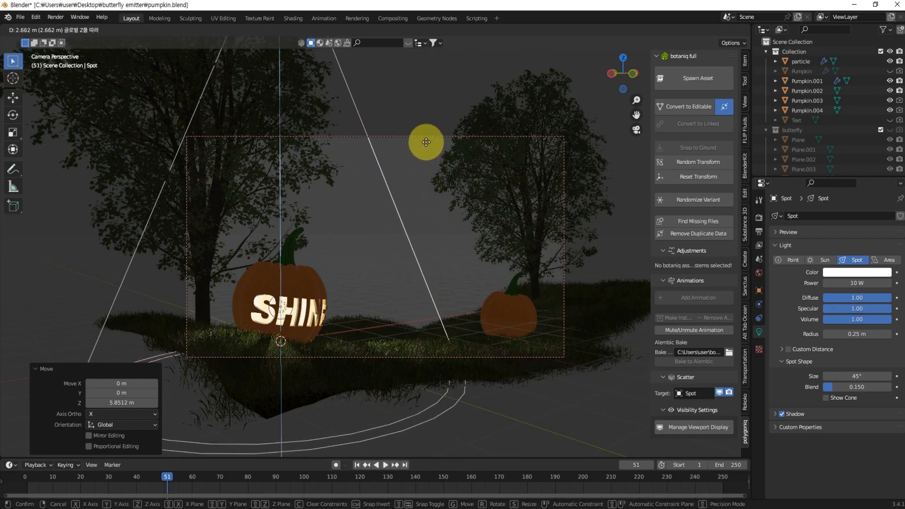
{"action": "left_click", "coordinate": [426, 136]}
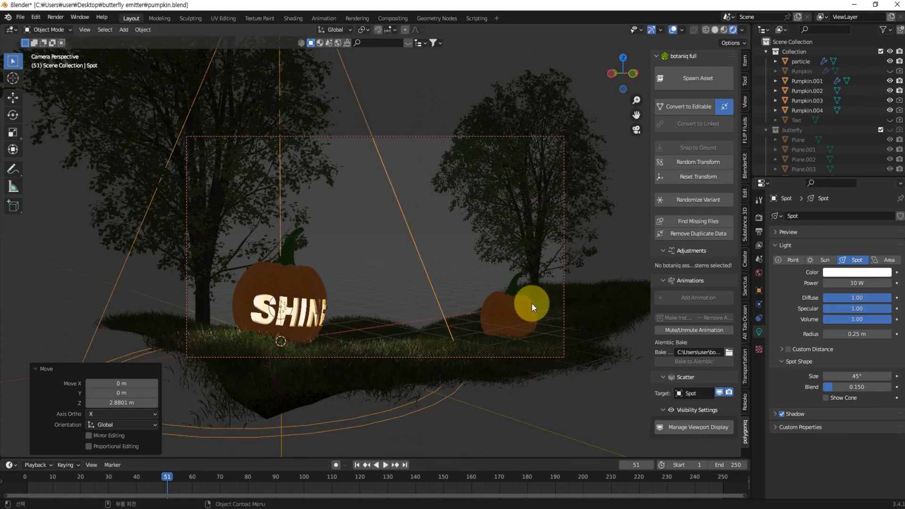
Shift the spot light off to the side of the carved pumpkin and tilt it, about 28.6° around X, to aim at the pumpkin
{"action": "key", "text": "KP_0"}
{"action": "scroll", "coordinate": [532, 304], "scroll_direction": "down", "scroll_amount": 2}
{"action": "middle_click_drag", "start_coordinate": [495, 300], "coordinate": [370, 273]}
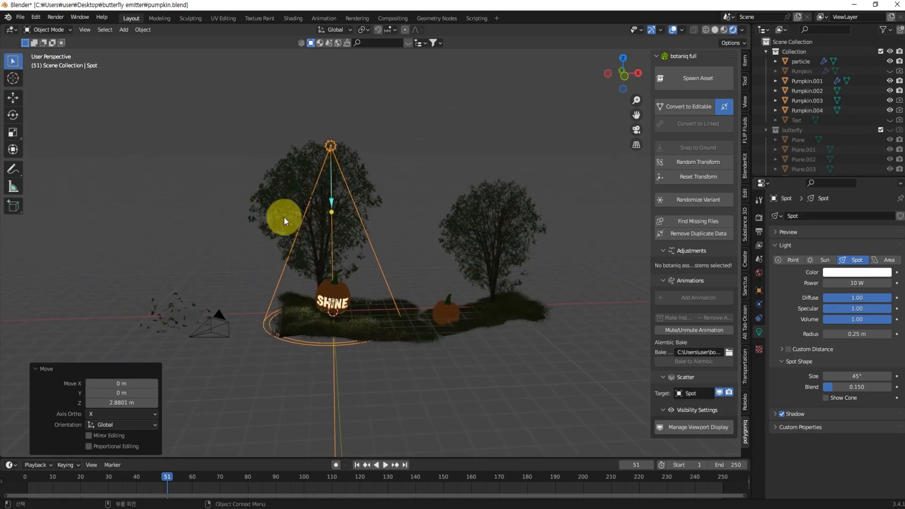
{"action": "scroll", "coordinate": [335, 155], "scroll_direction": "up", "scroll_amount": 3}
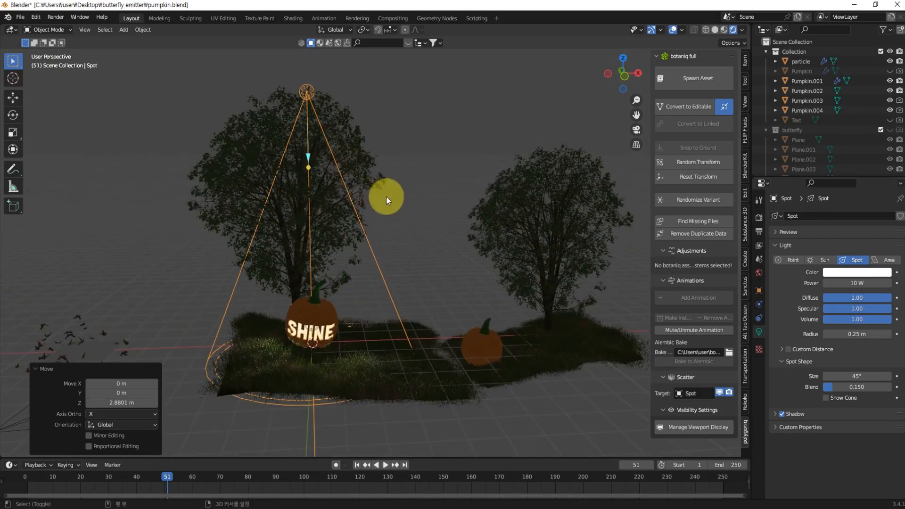
{"action": "left_click", "coordinate": [13, 150]}
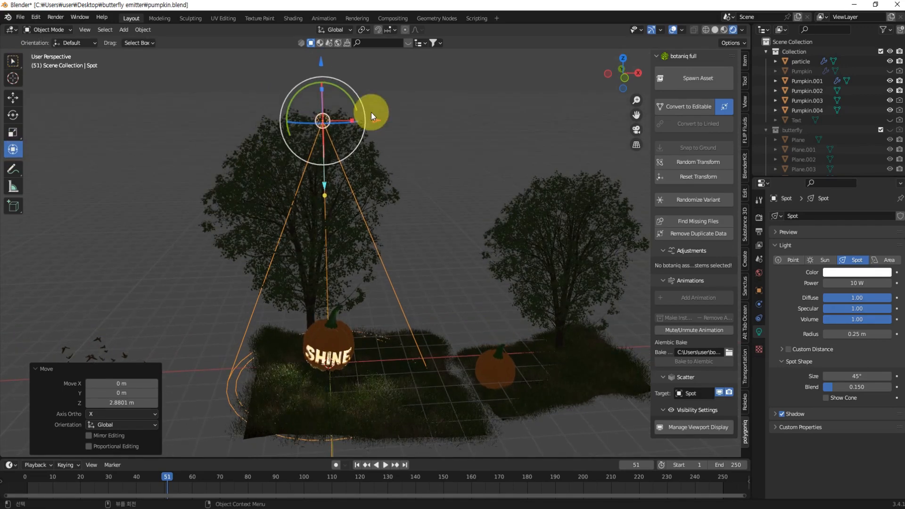
{"action": "left_click_drag", "start_coordinate": [372, 112], "coordinate": [408, 108]}
{"action": "middle_click_drag", "start_coordinate": [408, 108], "coordinate": [359, 128]}
{"action": "left_click_drag", "start_coordinate": [356, 120], "coordinate": [220, 92]}
{"action": "middle_click_drag", "start_coordinate": [263, 191], "coordinate": [449, 137]}
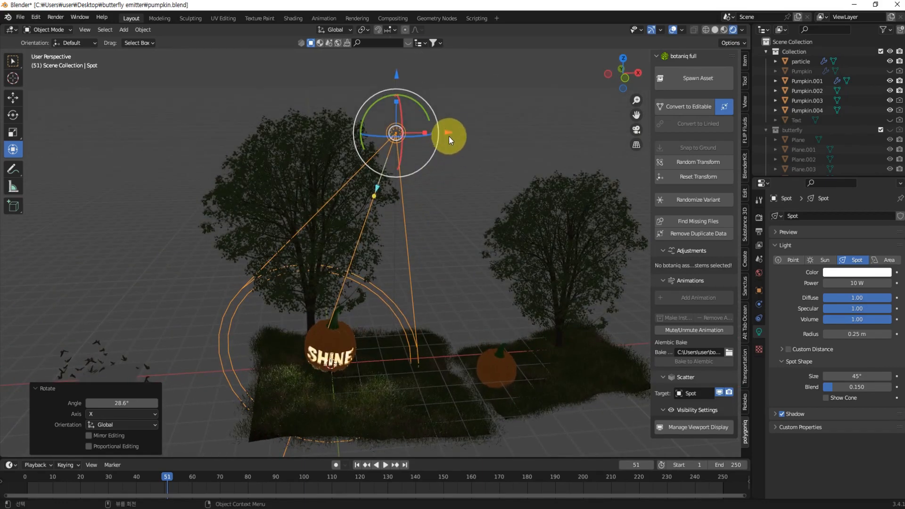
{"action": "left_click_drag", "start_coordinate": [449, 137], "coordinate": [440, 114]}
{"action": "middle_click_drag", "start_coordinate": [474, 253], "coordinate": [616, 251]}
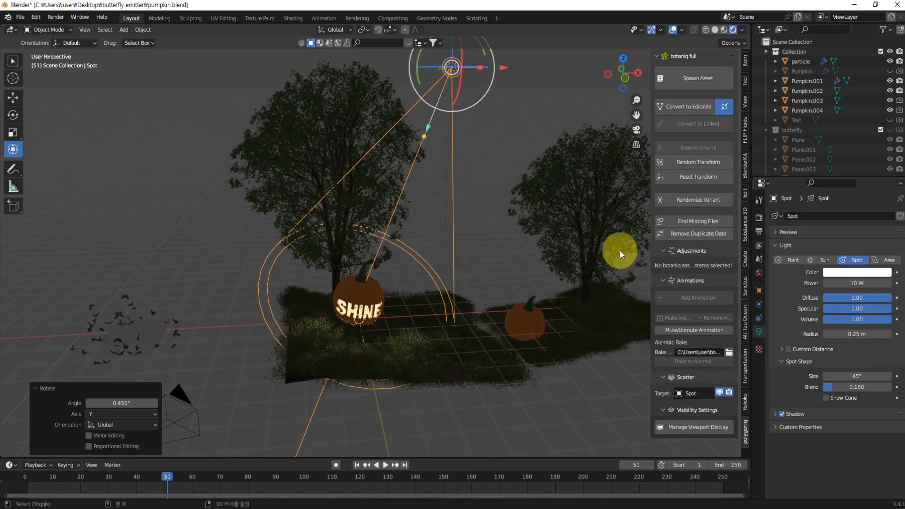
Try spot light powers of 100 W and 200 W, checking the lighting from the scene camera
{"action": "left_click", "coordinate": [853, 283]}
{"action": "type", "text": "1"}
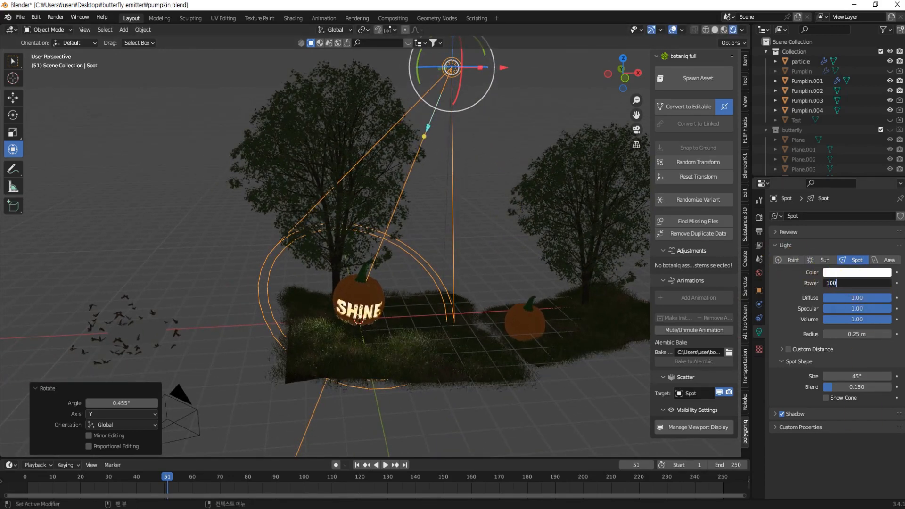
{"action": "type", "text": "00"}
{"action": "key", "text": "Return"}
{"action": "left_click", "coordinate": [855, 283]}
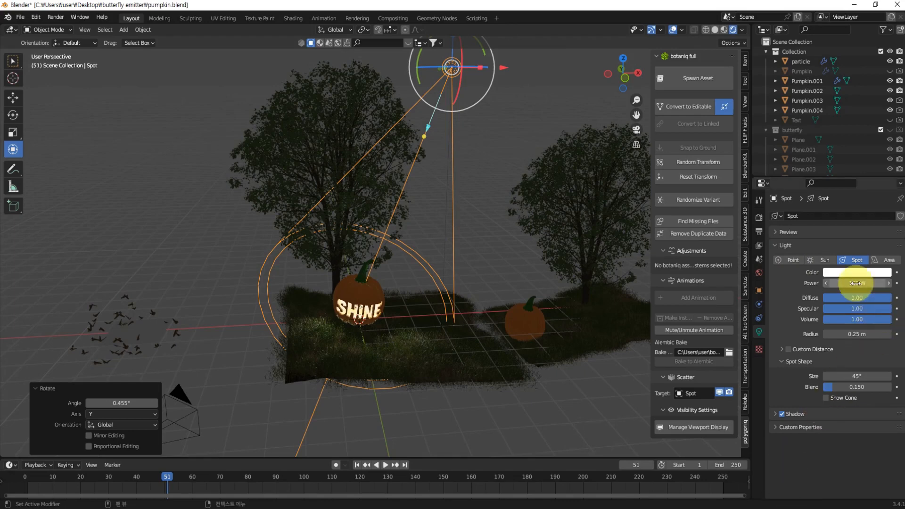
{"action": "type", "text": "200"}
{"action": "key", "text": "Return"}
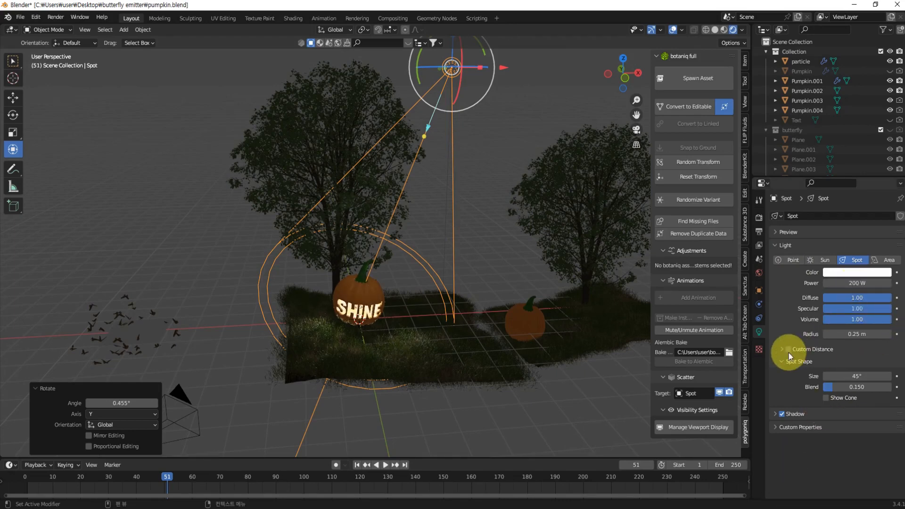
{"action": "key", "text": "KP_0"}
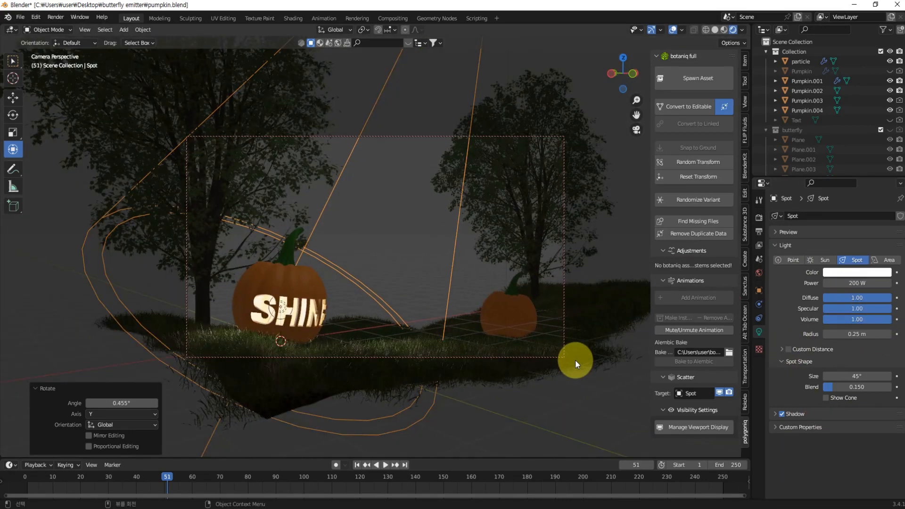
{"action": "key", "text": "KP_0"}
{"action": "key", "text": "KP_0"}
{"action": "key", "text": "KP_0"}
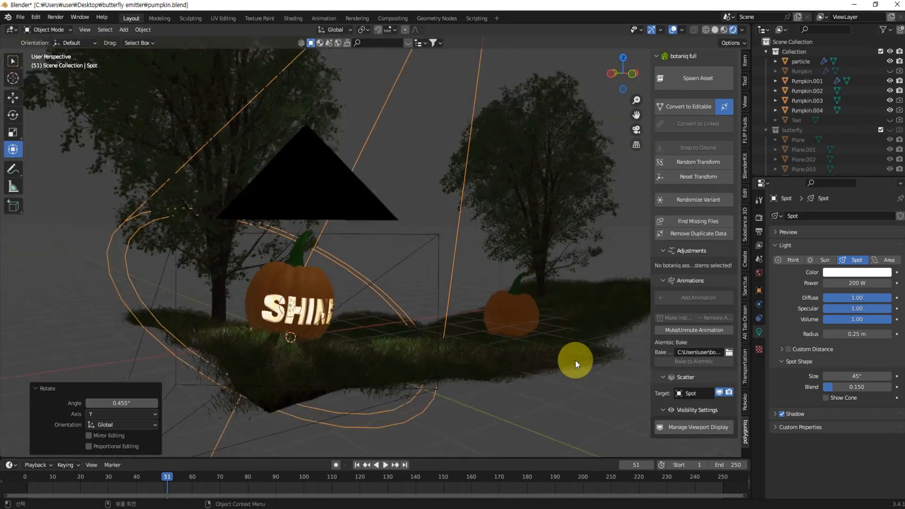
Narrow the spot light's cone size to 31.6° and set its power to 300 W
{"action": "middle_click_drag", "start_coordinate": [460, 274], "coordinate": [573, 301]}
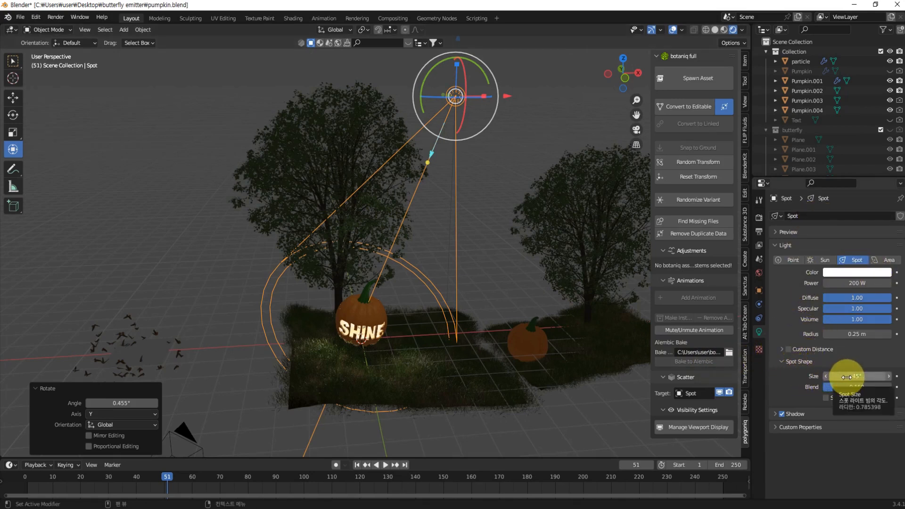
{"action": "mouse_move", "coordinate": [847, 375]}
{"action": "left_mouse_down"}
{"action": "mouse_move", "coordinate": [859, 376]}
{"action": "mouse_move", "coordinate": [823, 376]}
{"action": "mouse_move", "coordinate": [849, 381]}
{"action": "left_mouse_up"}
{"action": "left_click_drag", "start_coordinate": [845, 283], "coordinate": [850, 284]}
{"action": "left_click", "coordinate": [862, 282]}
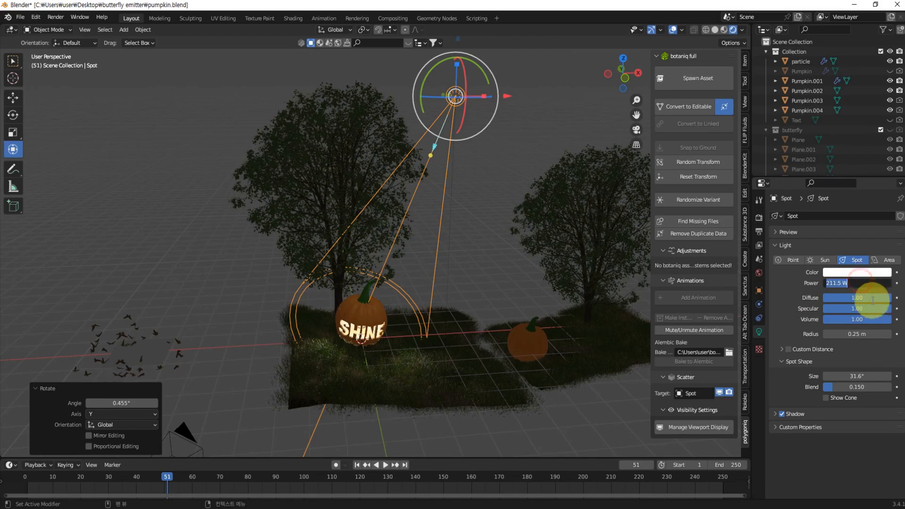
{"action": "type", "text": "300"}
{"action": "key", "text": "Return"}
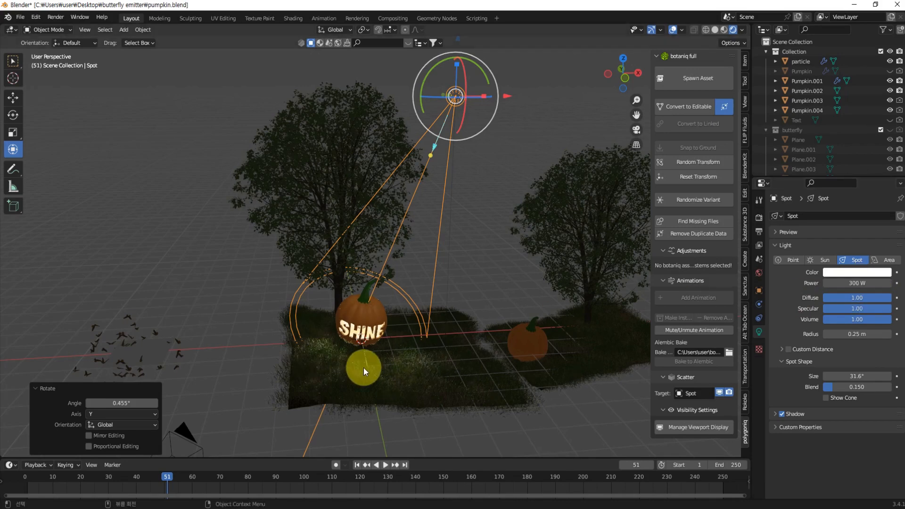
Clear the spot light selection and return to the camera view
{"action": "left_click", "coordinate": [490, 231]}
{"action": "middle_click_drag", "start_coordinate": [422, 346], "coordinate": [430, 352]}
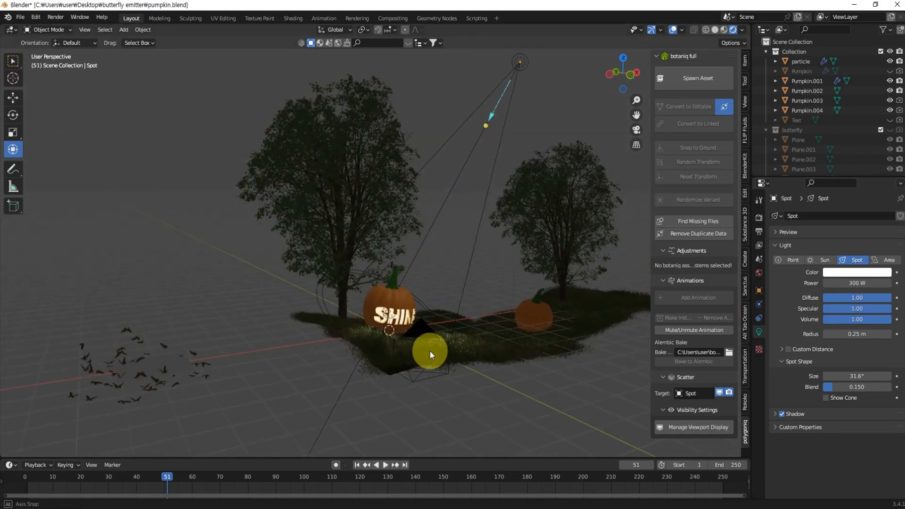
{"action": "key", "text": "KP_0"}
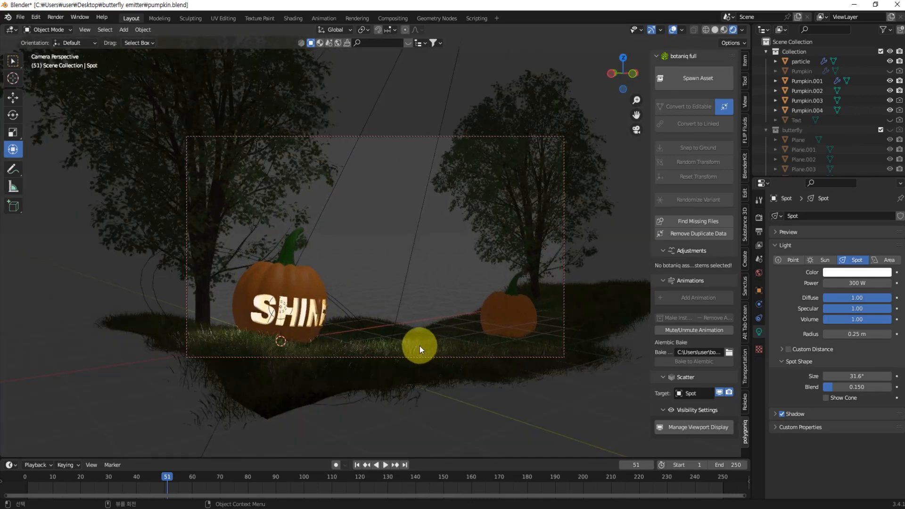
Preview the lit scene with the Cycles render engine and switch the engine back to Eevee
{"action": "left_click", "coordinate": [759, 200]}
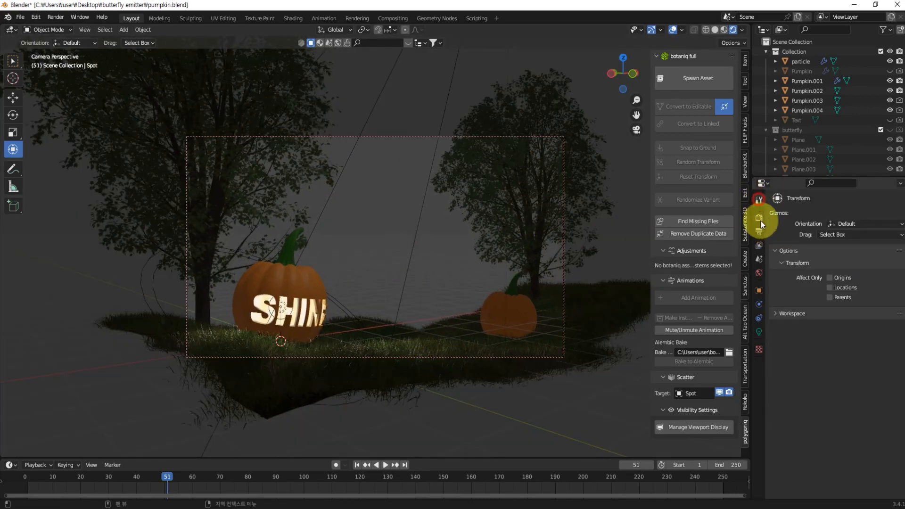
{"action": "left_click", "coordinate": [758, 221]}
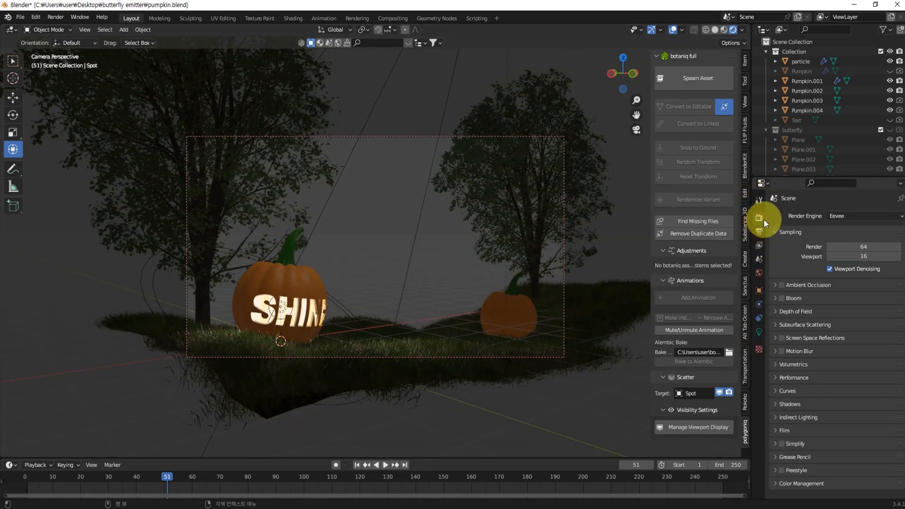
{"action": "left_click", "coordinate": [844, 218]}
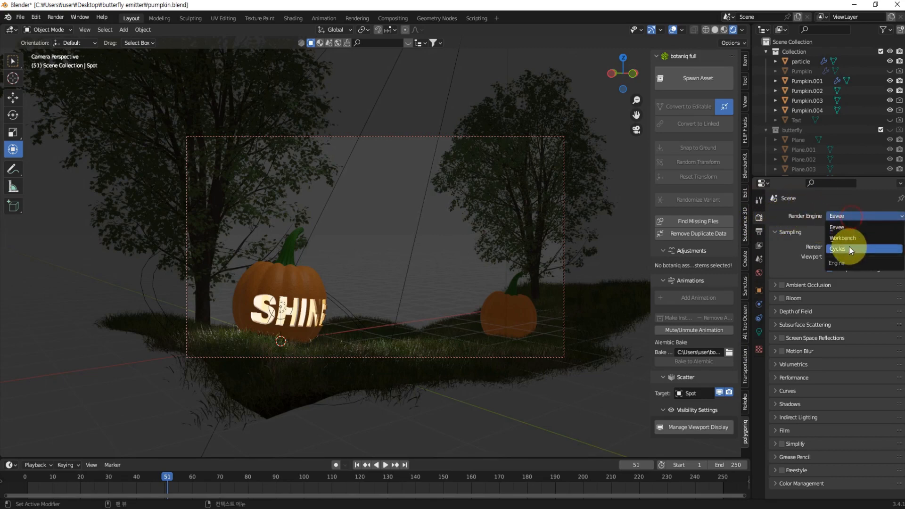
{"action": "left_click", "coordinate": [851, 247]}
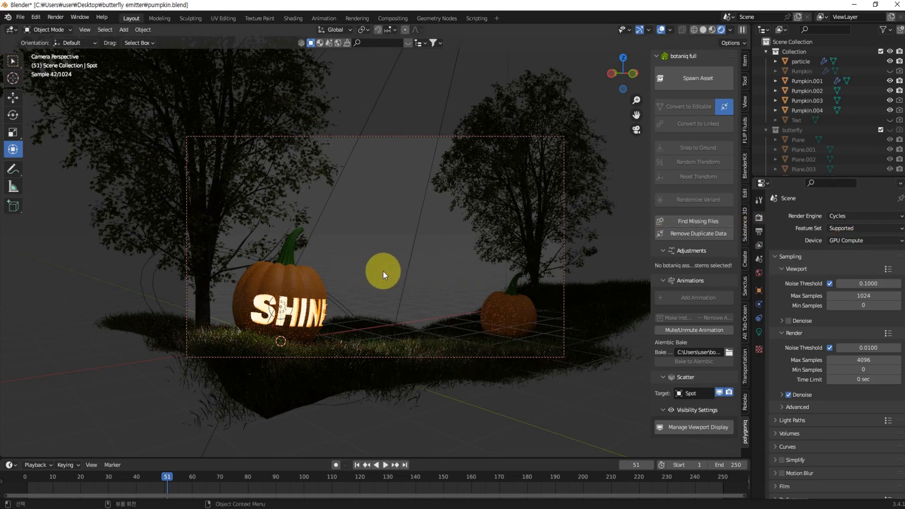
{"action": "left_click", "coordinate": [847, 215]}
{"action": "left_click", "coordinate": [847, 228]}
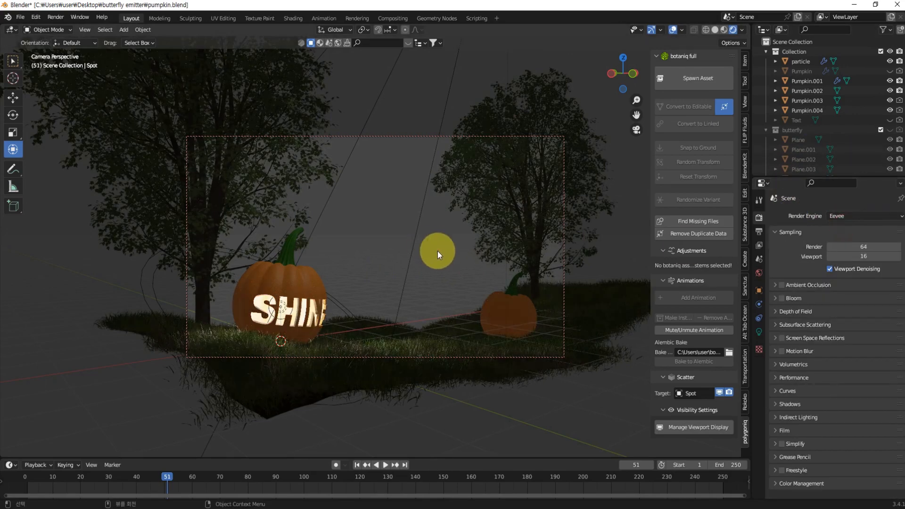
Duplicate the spot light and place the copy about 6.4 m along X and -2.16 m along Y, near the plain pumpkin
{"action": "key", "text": "KP_0"}
{"action": "scroll", "coordinate": [446, 247], "scroll_direction": "down", "scroll_amount": 2}
{"action": "middle_click_drag", "start_coordinate": [476, 250], "coordinate": [465, 300], "text": "shift"}
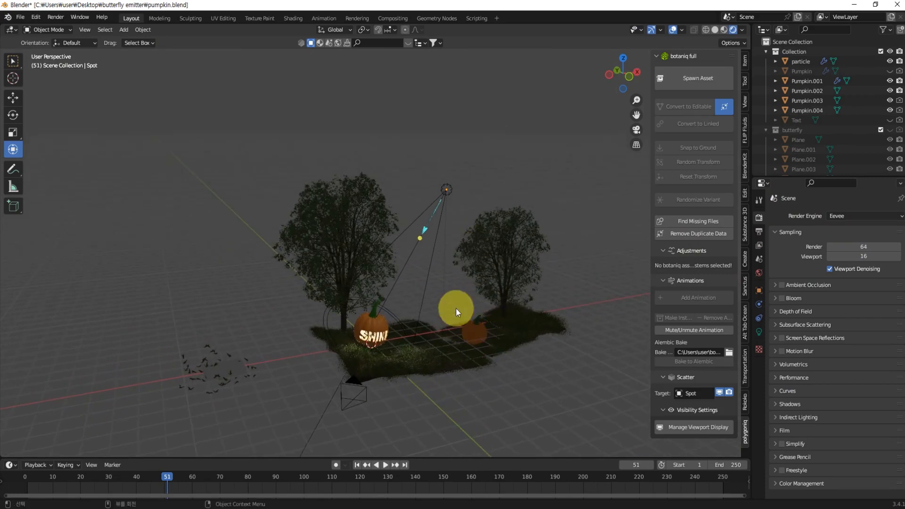
{"action": "left_click", "coordinate": [448, 197]}
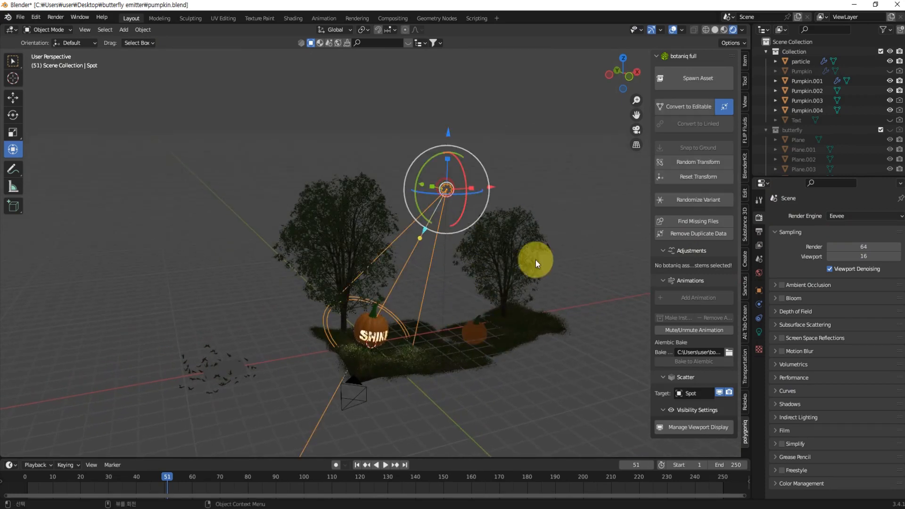
{"action": "middle_click_drag", "start_coordinate": [391, 329], "coordinate": [521, 210]}
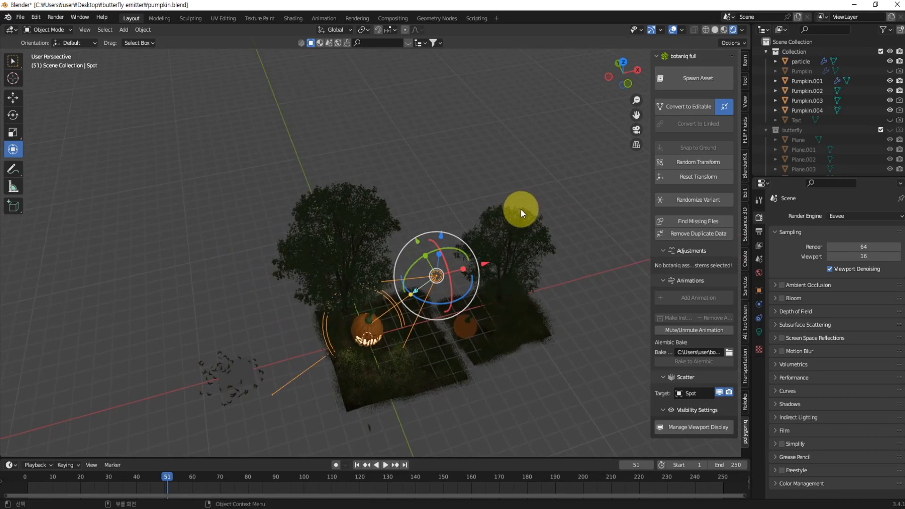
{"action": "key", "text": "KP_7"}
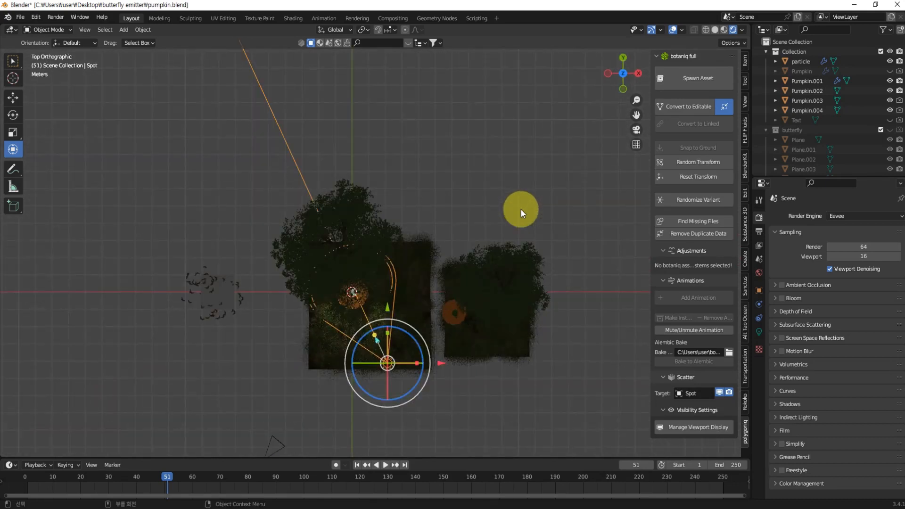
{"action": "key", "text": "shift+d"}
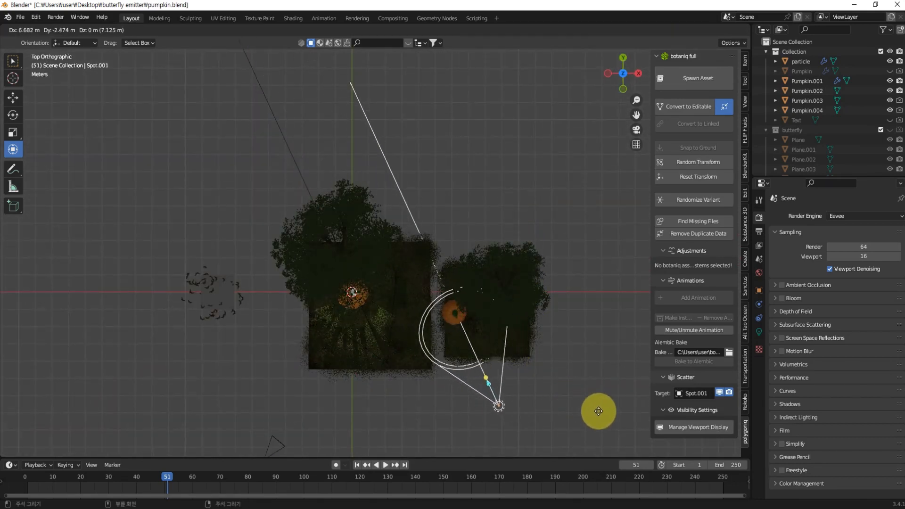
{"action": "left_click", "coordinate": [586, 410]}
{"action": "middle_click_drag", "start_coordinate": [586, 411], "coordinate": [598, 312]}
{"action": "key", "text": "KP_0"}
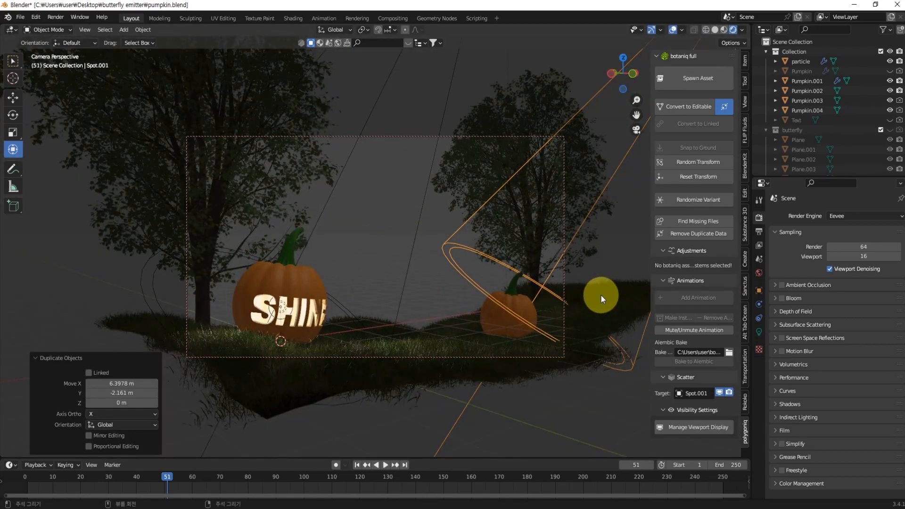
Lower the duplicated spot light and rotate it about -8.86° around Y toward the plain pumpkin, checking the result from the camera
{"action": "key", "text": "KP_0"}
{"action": "middle_click_drag", "start_coordinate": [592, 276], "coordinate": [572, 282], "text": "shift"}
{"action": "scroll", "coordinate": [575, 279], "scroll_direction": "up", "scroll_amount": 1}
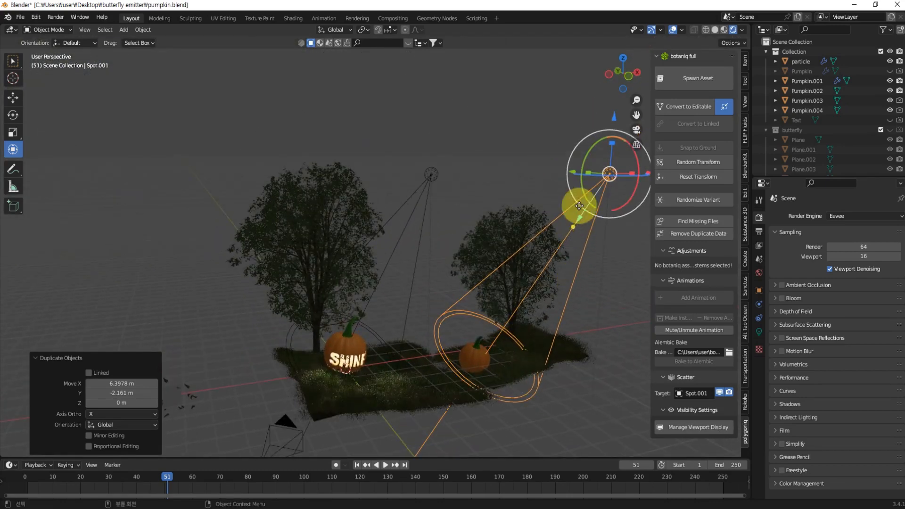
{"action": "left_click_drag", "start_coordinate": [616, 117], "coordinate": [582, 225]}
{"action": "left_click_drag", "start_coordinate": [644, 231], "coordinate": [570, 233]}
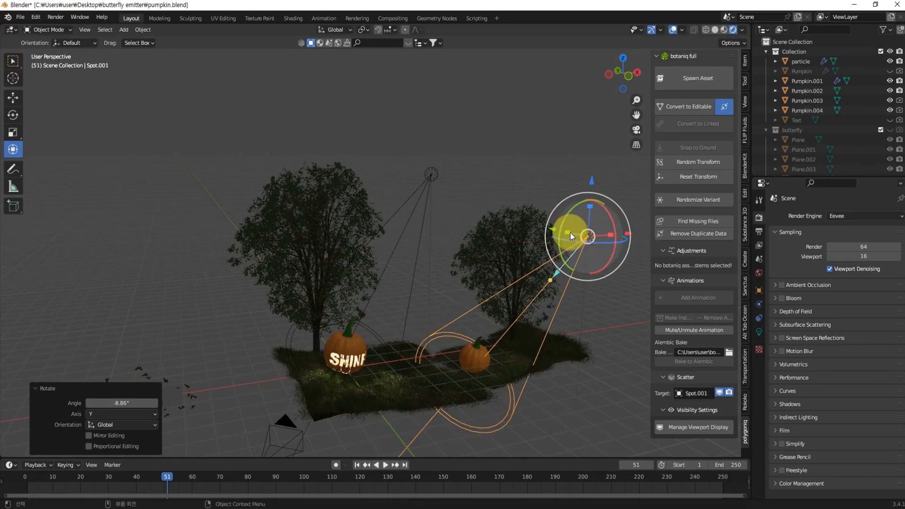
{"action": "left_click", "coordinate": [619, 374]}
{"action": "key", "text": "KP_0"}
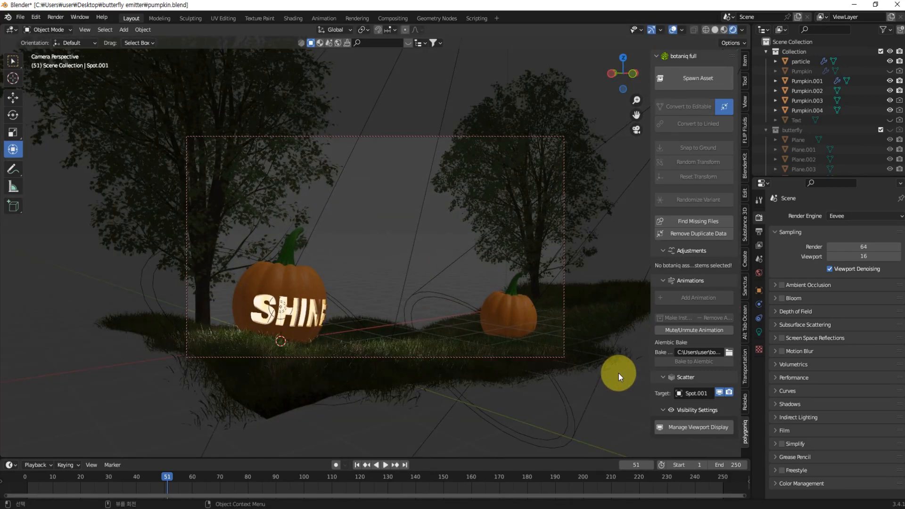
{"action": "key", "text": "KP_0"}
{"action": "key", "text": "KP_0"}
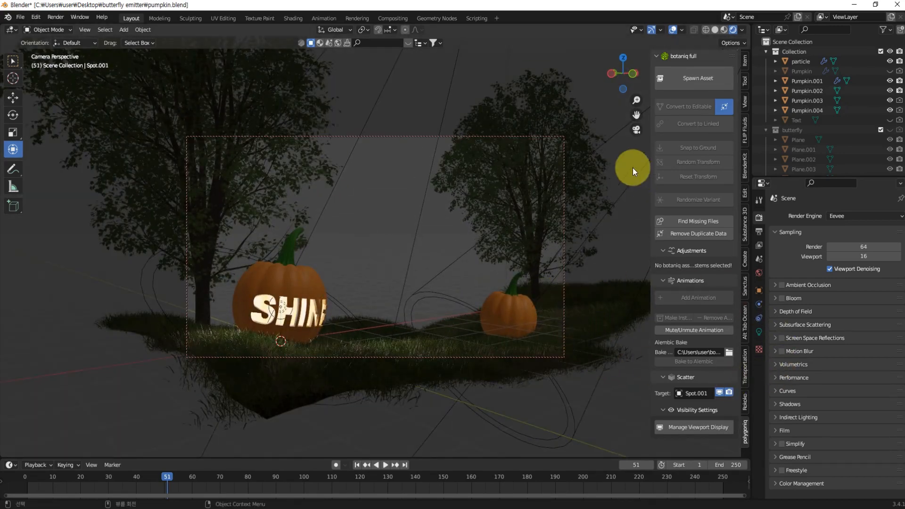
Set the duplicated spot light's blend to 0.449
{"action": "left_click", "coordinate": [632, 184]}
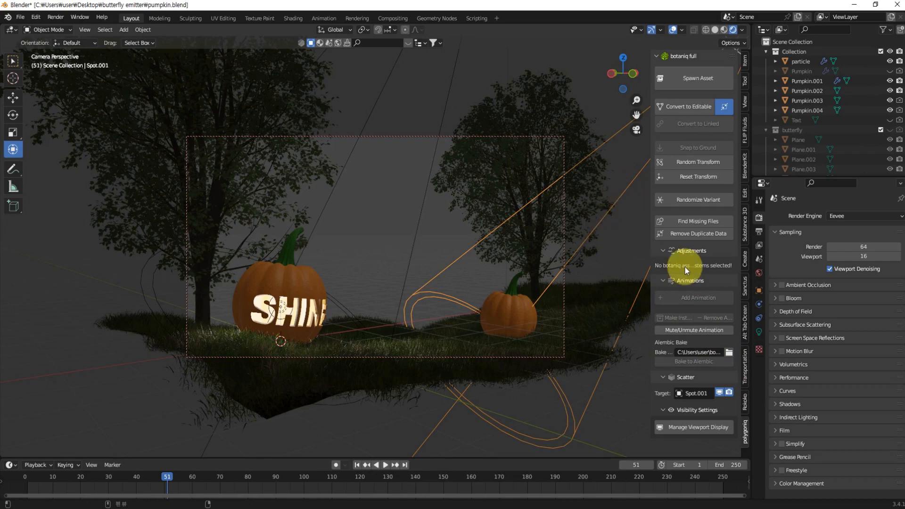
{"action": "left_click", "coordinate": [759, 332]}
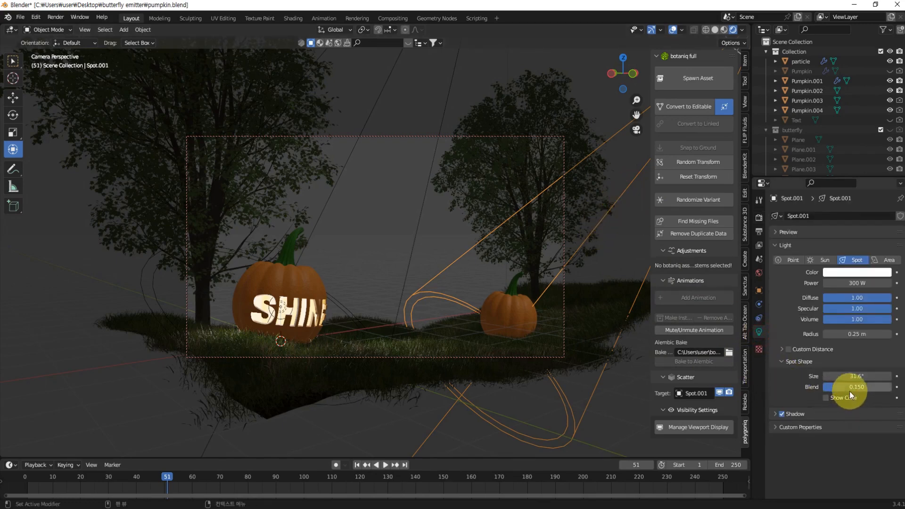
{"action": "left_click_drag", "start_coordinate": [834, 387], "coordinate": [830, 386]}
{"action": "left_click_drag", "start_coordinate": [832, 387], "coordinate": [866, 387]}
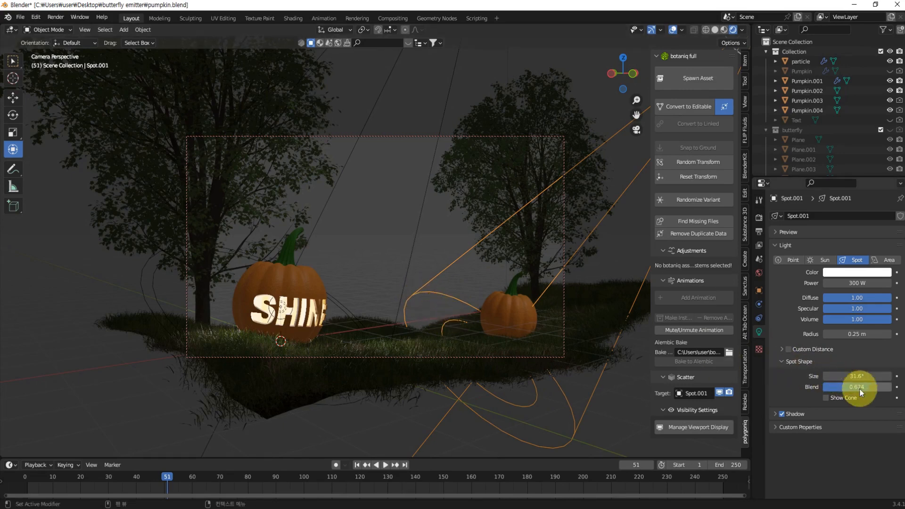
{"action": "left_click_drag", "start_coordinate": [866, 388], "coordinate": [855, 388]}
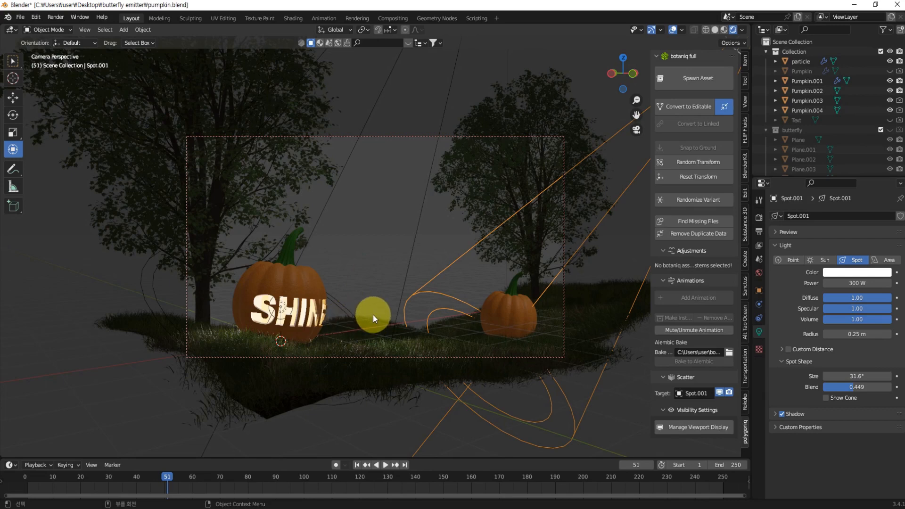
Play the animation from the camera view, return to frame 1 and clear the selection
{"action": "key", "text": "space"}
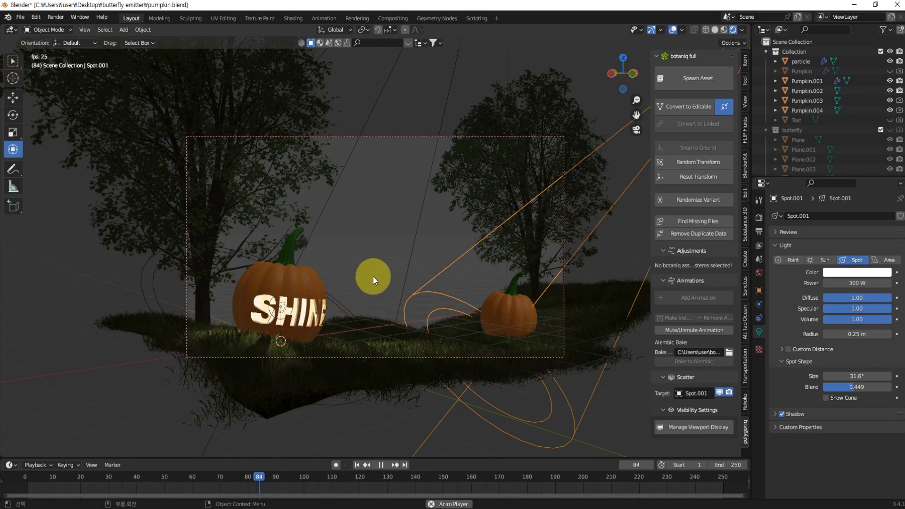
{"action": "key", "text": "space"}
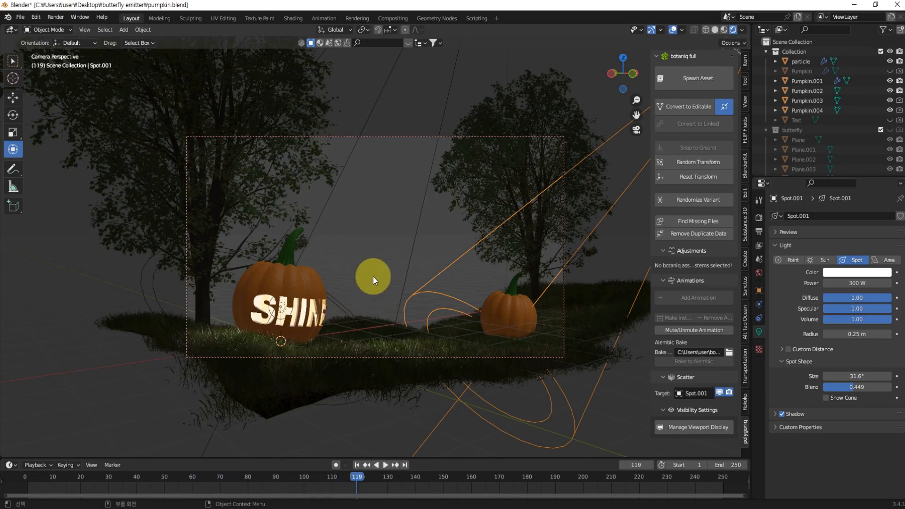
{"action": "key", "text": "shift+Left"}
{"action": "left_click", "coordinate": [378, 265]}
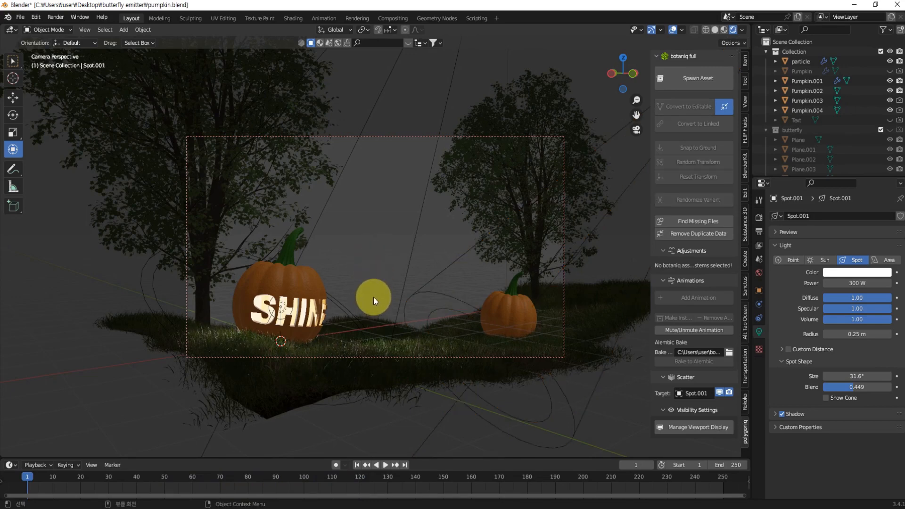
Add a Plain Axes empty at the world origin and switch to the selection tool
{"action": "key", "text": "shift+a"}
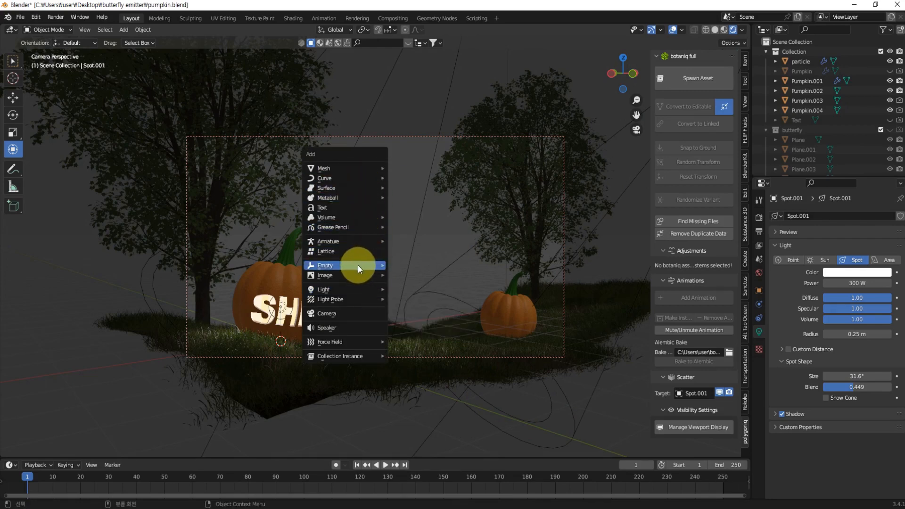
{"action": "mouse_move", "coordinate": [354, 264]}
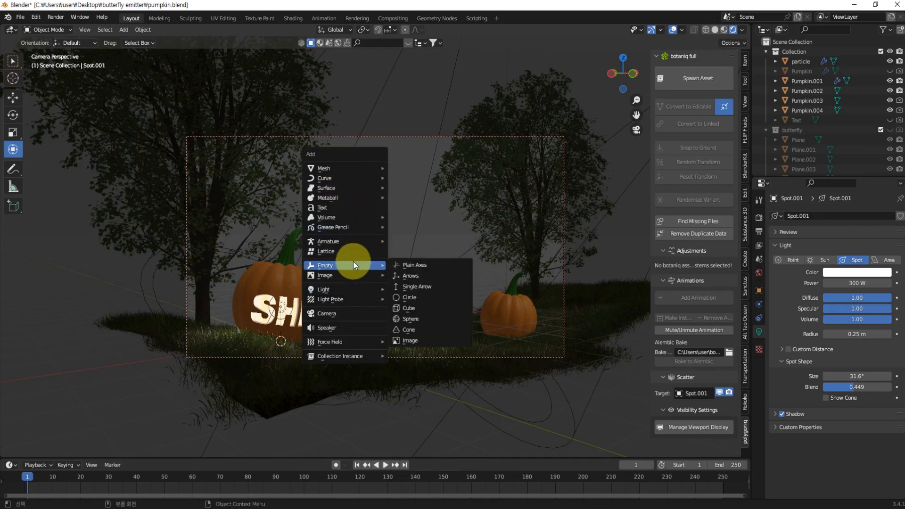
{"action": "left_click", "coordinate": [418, 266]}
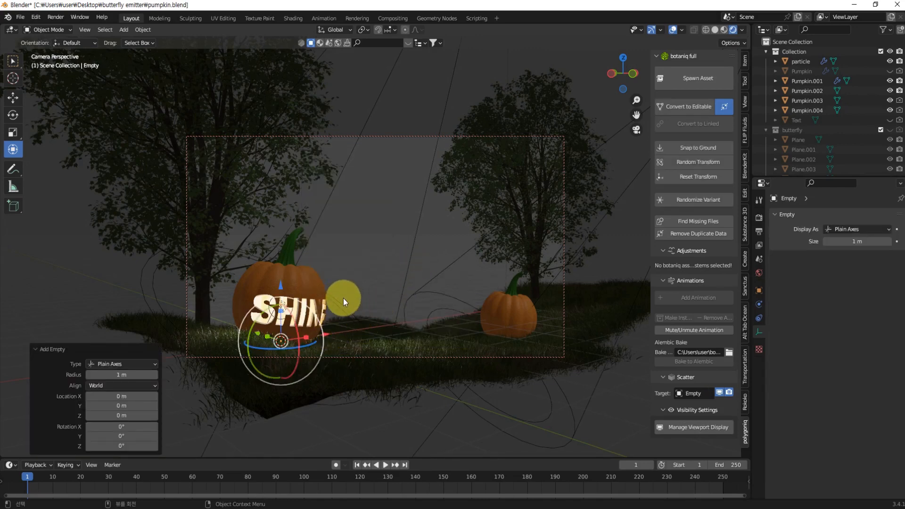
{"action": "key", "text": "w"}
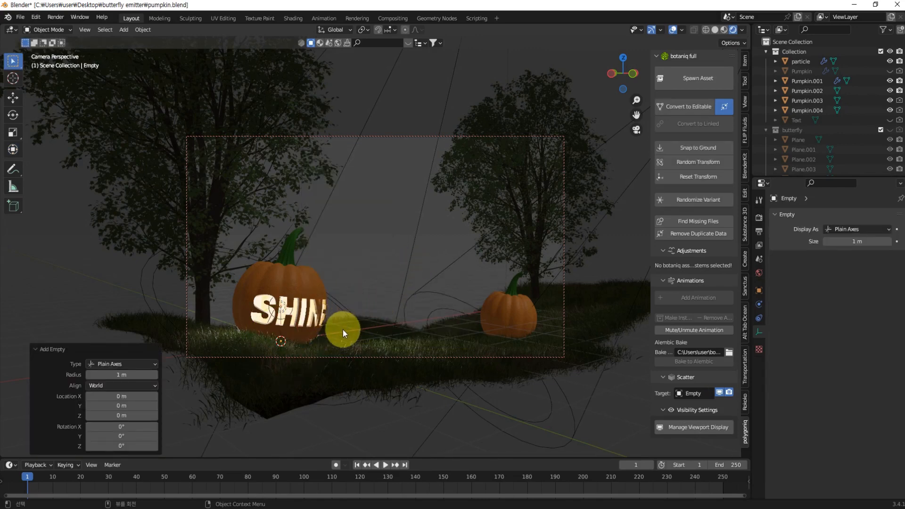
Move the empty about 0.28 m along X and -1.99 m along Y, and raise it about 0.89 m
{"action": "key", "text": "KP_7"}
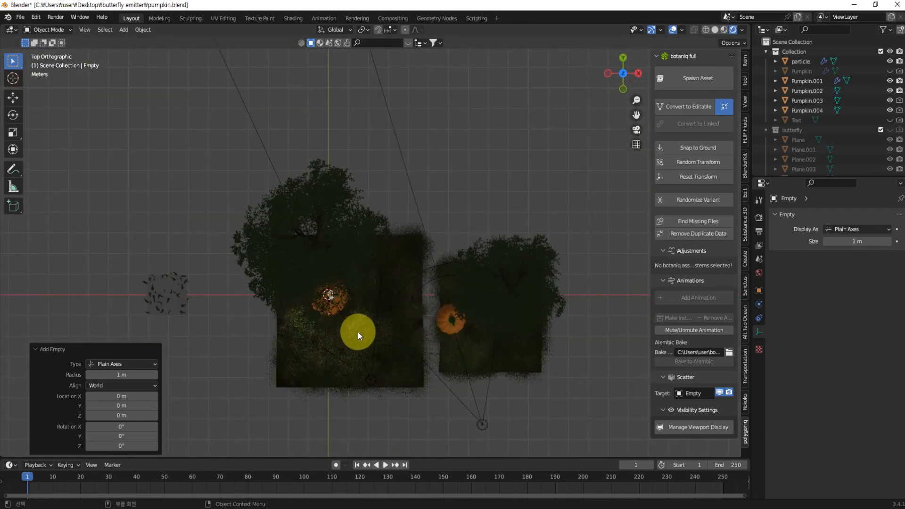
{"action": "key", "text": "g"}
{"action": "left_click", "coordinate": [364, 375]}
{"action": "middle_click_drag", "start_coordinate": [365, 375], "coordinate": [461, 338]}
{"action": "key", "text": "g"}
{"action": "key", "text": "z"}
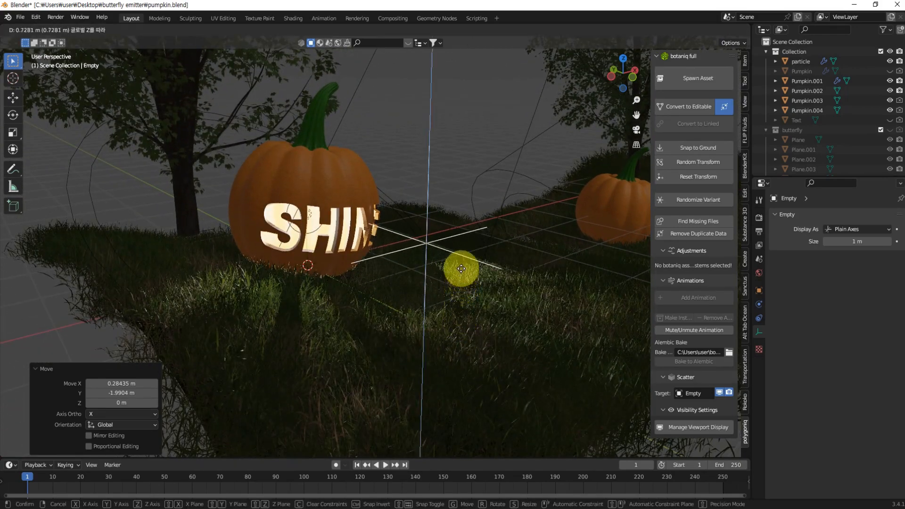
{"action": "left_click", "coordinate": [462, 262]}
{"action": "key", "text": "KP_1"}
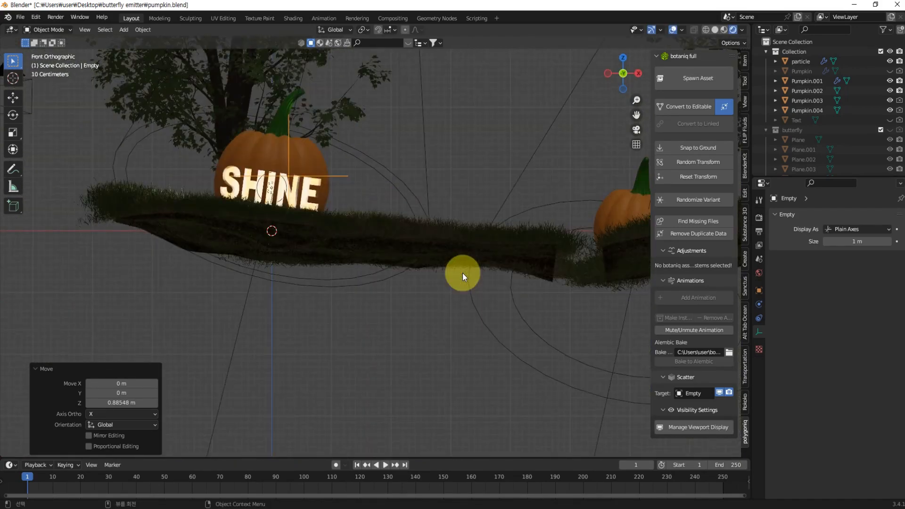
Shift the empty about 0.2 m along X in the camera view and deselect it
{"action": "key", "text": "KP_0"}
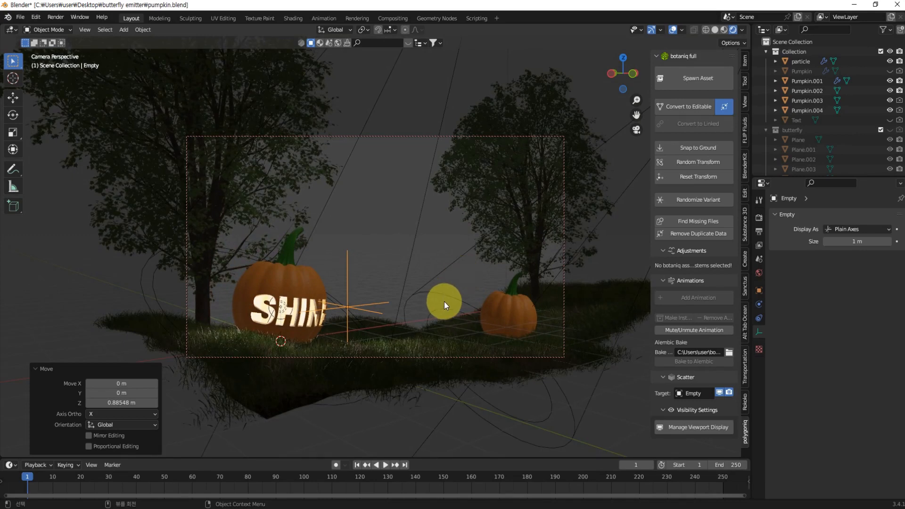
{"action": "key", "text": "g"}
{"action": "key", "text": "y"}
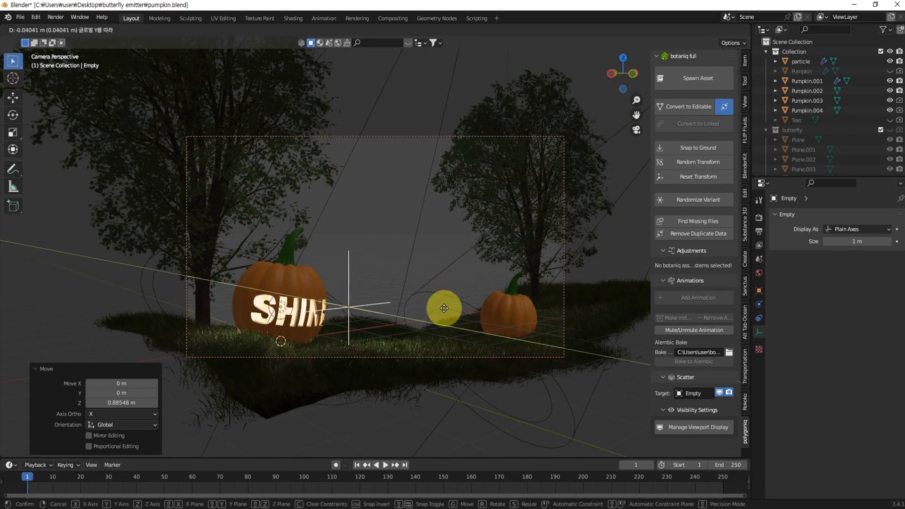
{"action": "key", "text": "x"}
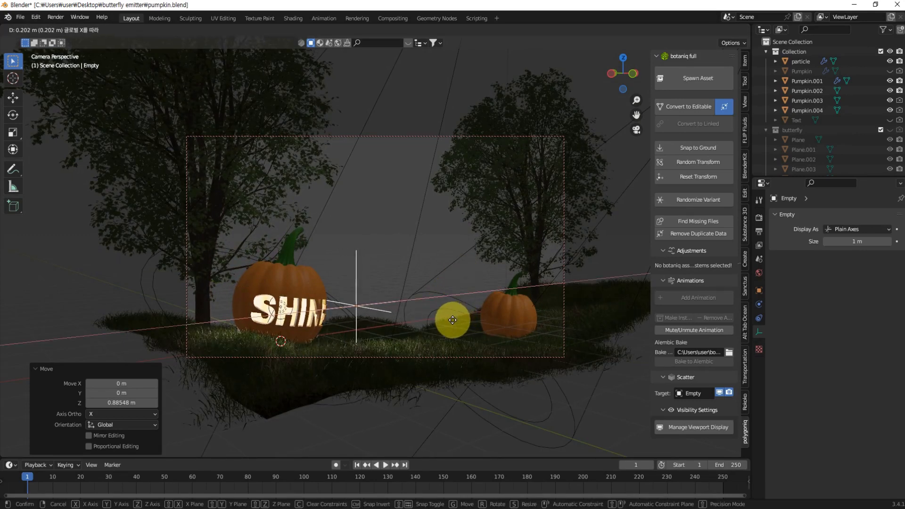
{"action": "left_click", "coordinate": [453, 320]}
{"action": "left_click", "coordinate": [380, 231]}
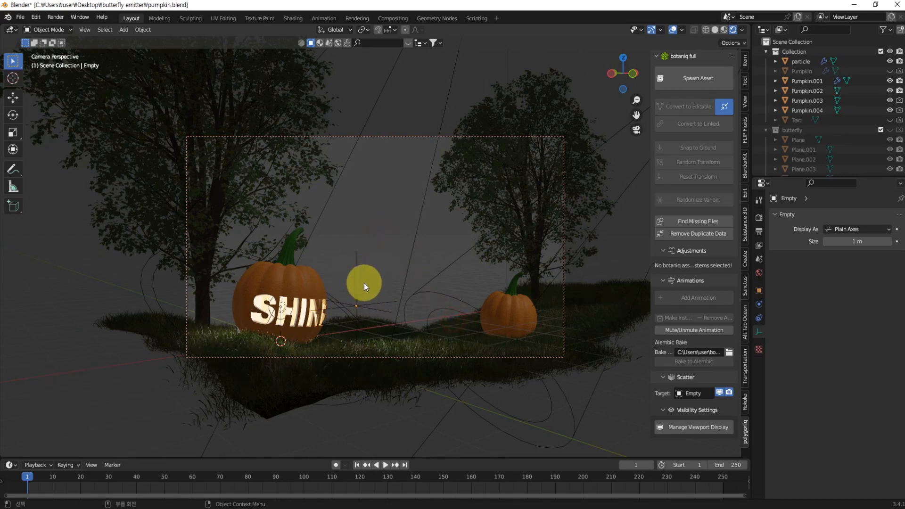
{"action": "left_click", "coordinate": [355, 270]}
{"action": "left_click", "coordinate": [384, 227]}
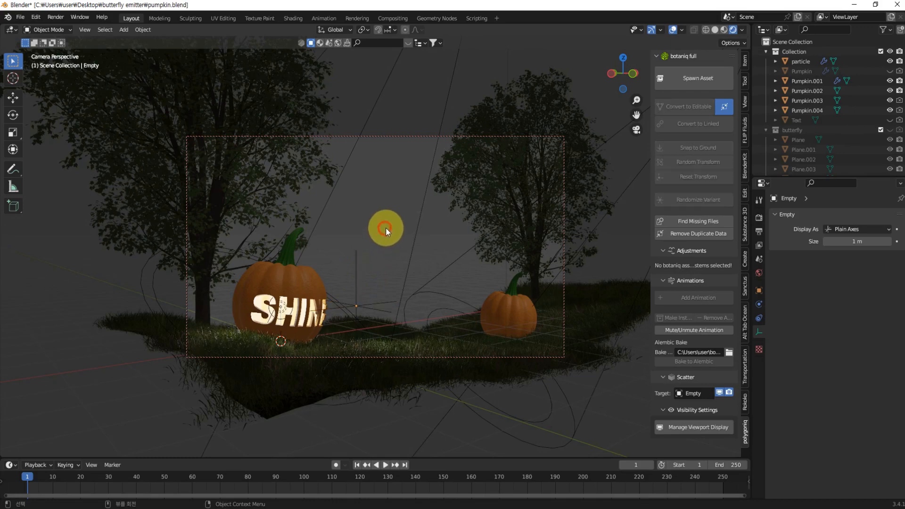
Collapse the butterfly and botaniq collections in the outliner and select the particle object
{"action": "left_click", "coordinate": [797, 138]}
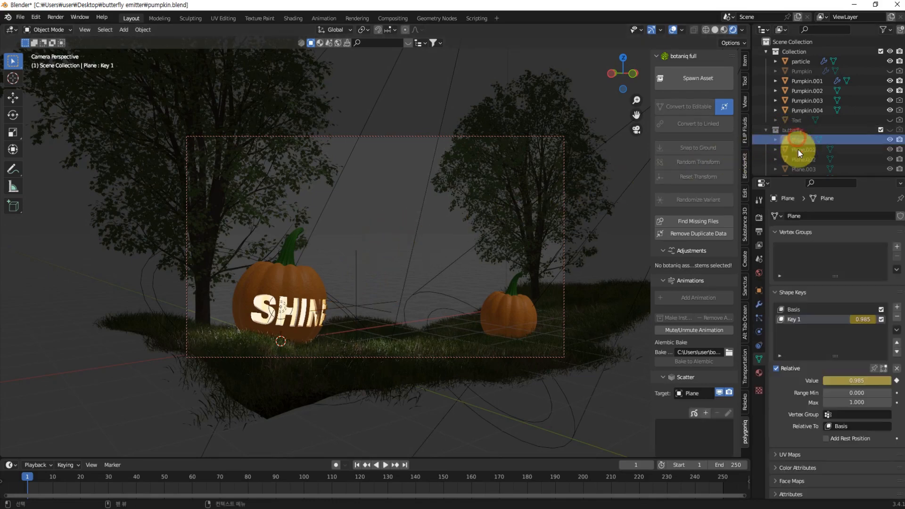
{"action": "scroll", "coordinate": [802, 163], "scroll_direction": "down", "scroll_amount": 3}
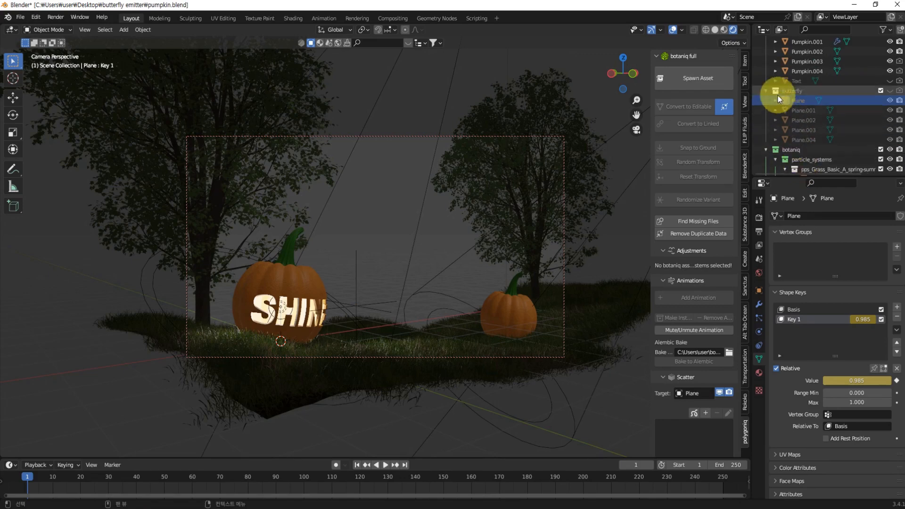
{"action": "left_click", "coordinate": [766, 91]}
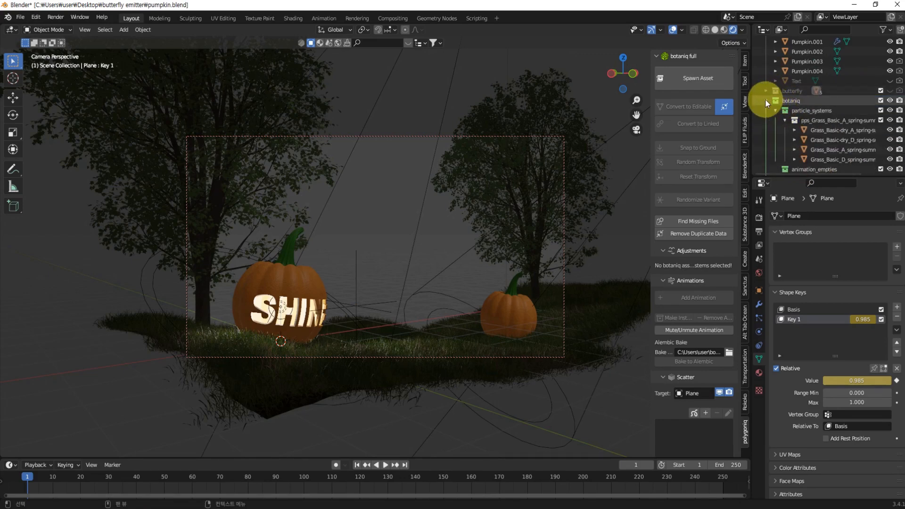
{"action": "left_click", "coordinate": [766, 100]}
{"action": "left_click", "coordinate": [786, 91]}
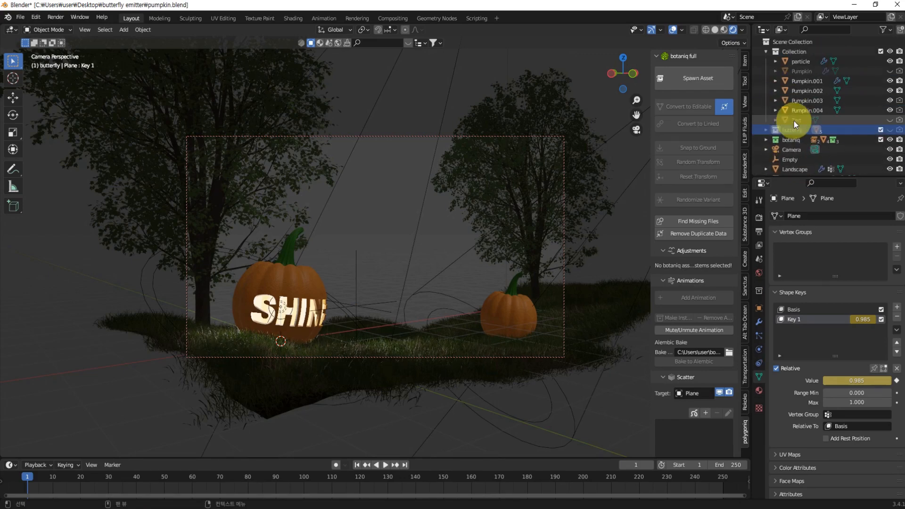
{"action": "scroll", "coordinate": [795, 121], "scroll_direction": "up", "scroll_amount": 2}
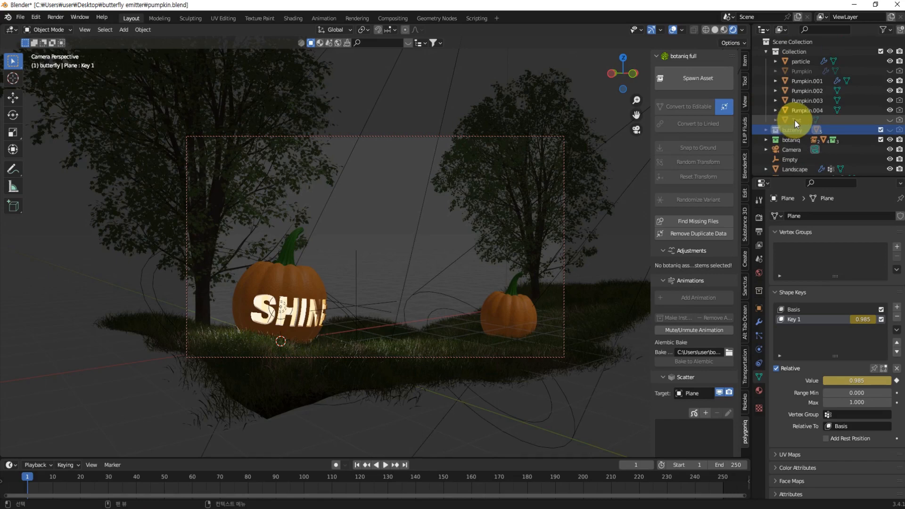
{"action": "left_click", "coordinate": [799, 62]}
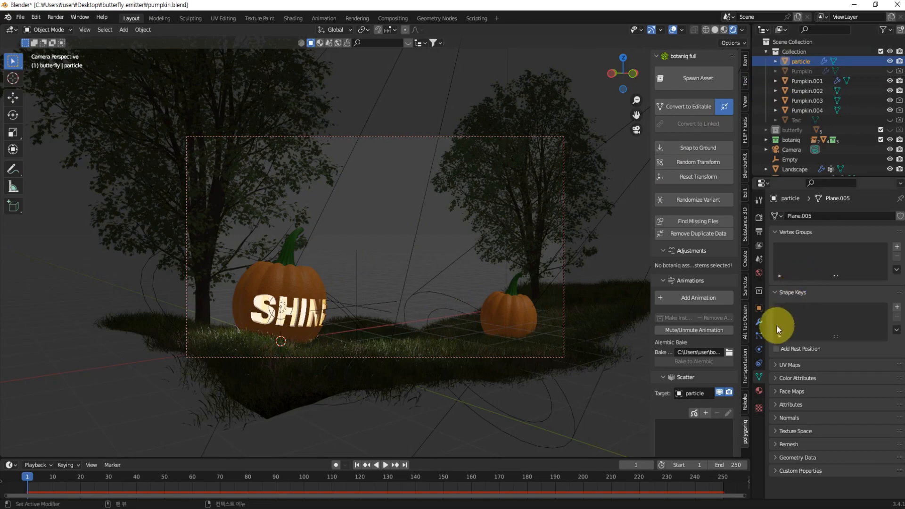
Open the particle object's particle settings and examine the emitter in the scene along with its emission, physics and render options
{"action": "left_click", "coordinate": [758, 336]}
{"action": "key", "text": "KP_1"}
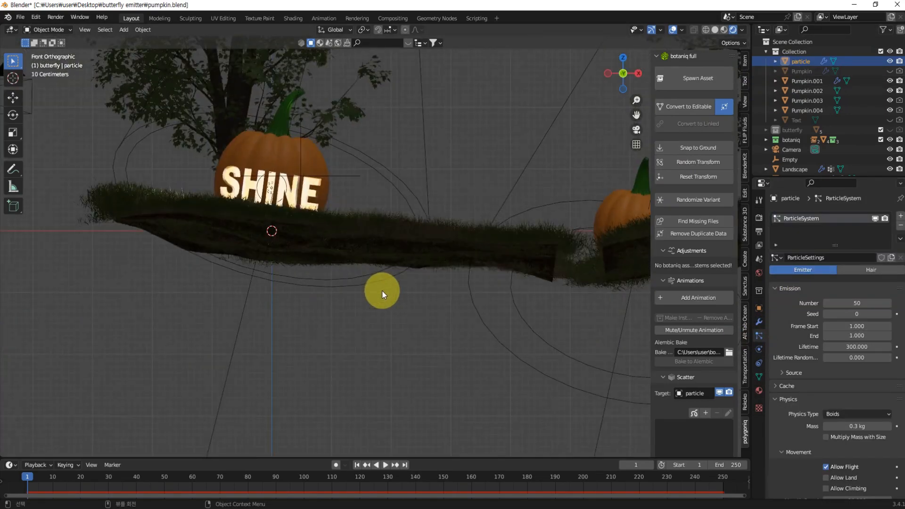
{"action": "scroll", "coordinate": [330, 278], "scroll_direction": "down", "scroll_amount": 3}
{"action": "middle_click_drag", "start_coordinate": [284, 273], "coordinate": [313, 315]}
{"action": "scroll", "coordinate": [328, 301], "scroll_direction": "down", "scroll_amount": 5}
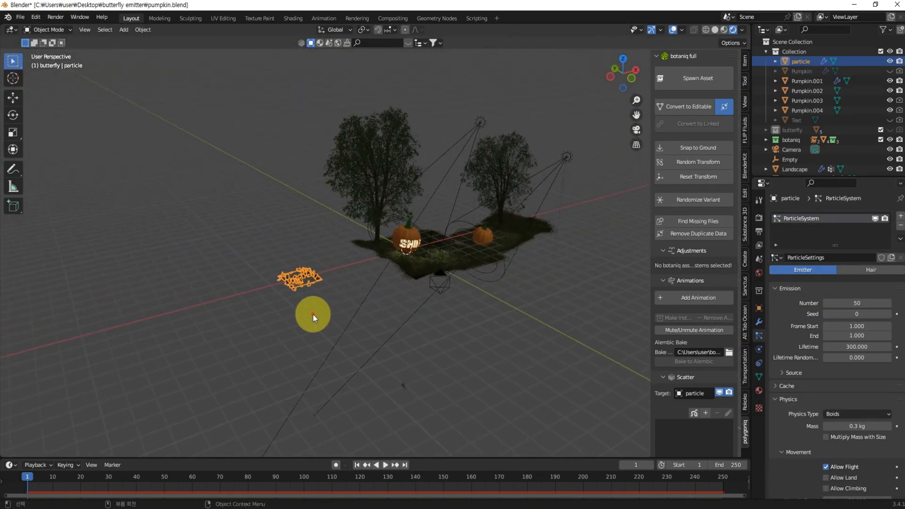
{"action": "left_click", "coordinate": [313, 314]}
{"action": "scroll", "coordinate": [312, 280], "scroll_direction": "up", "scroll_amount": 4}
{"action": "scroll", "coordinate": [233, 354], "scroll_direction": "up", "scroll_amount": 4}
{"action": "left_click", "coordinate": [186, 375]}
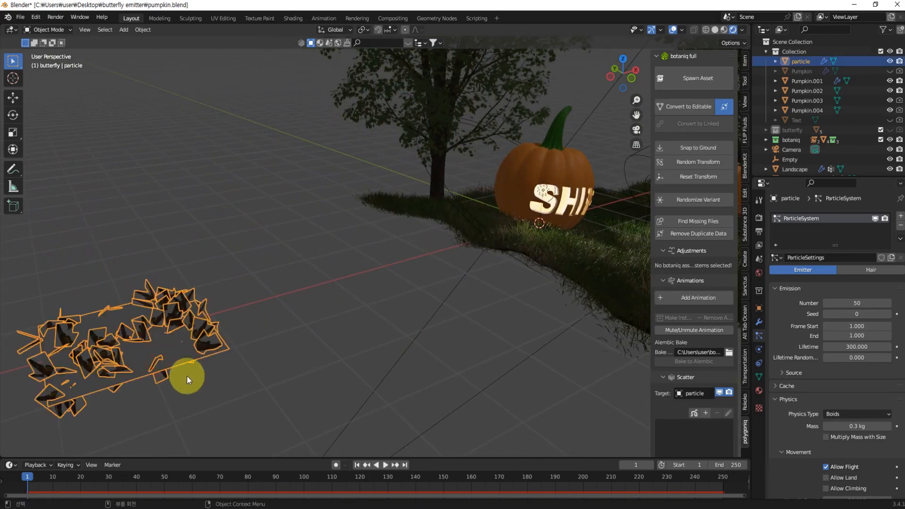
{"action": "middle_click_drag", "start_coordinate": [375, 322], "coordinate": [285, 296], "text": "shift"}
{"action": "scroll", "coordinate": [838, 391], "scroll_direction": "down", "scroll_amount": 8}
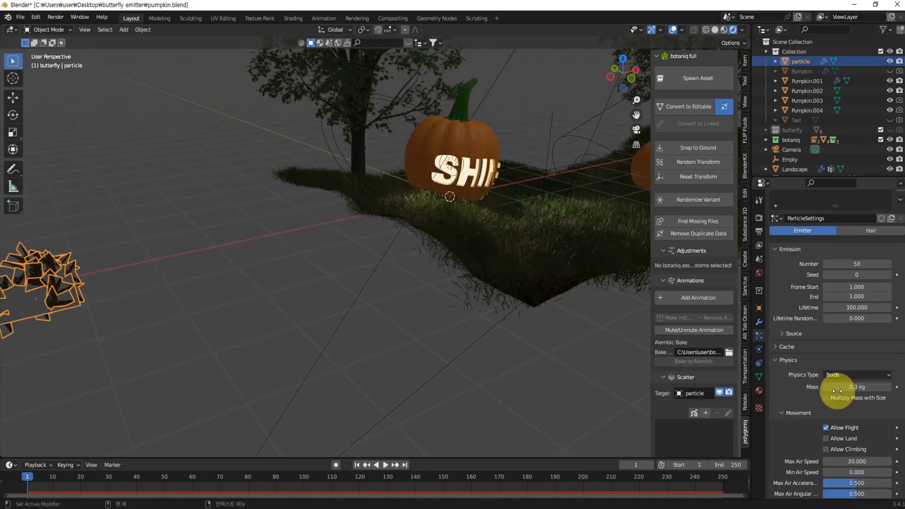
{"action": "scroll", "coordinate": [797, 336], "scroll_direction": "down", "scroll_amount": 7}
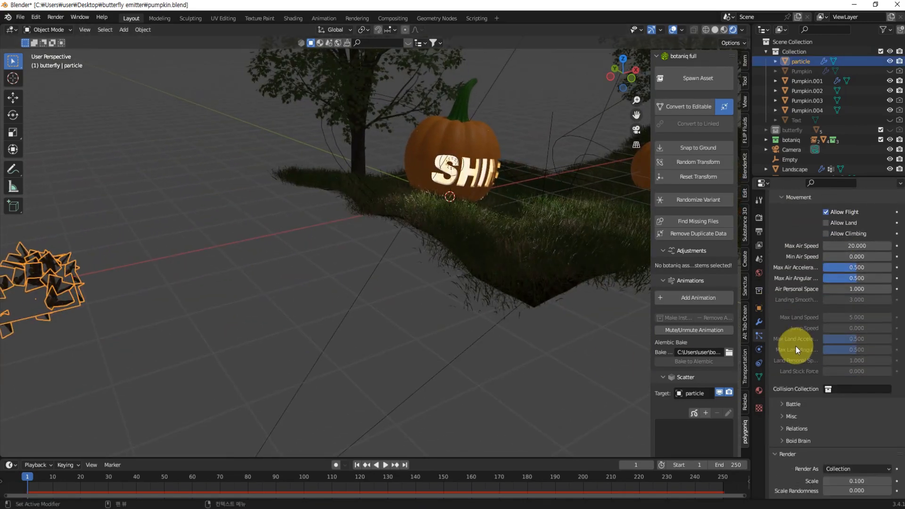
{"action": "scroll", "coordinate": [796, 349], "scroll_direction": "down", "scroll_amount": 8}
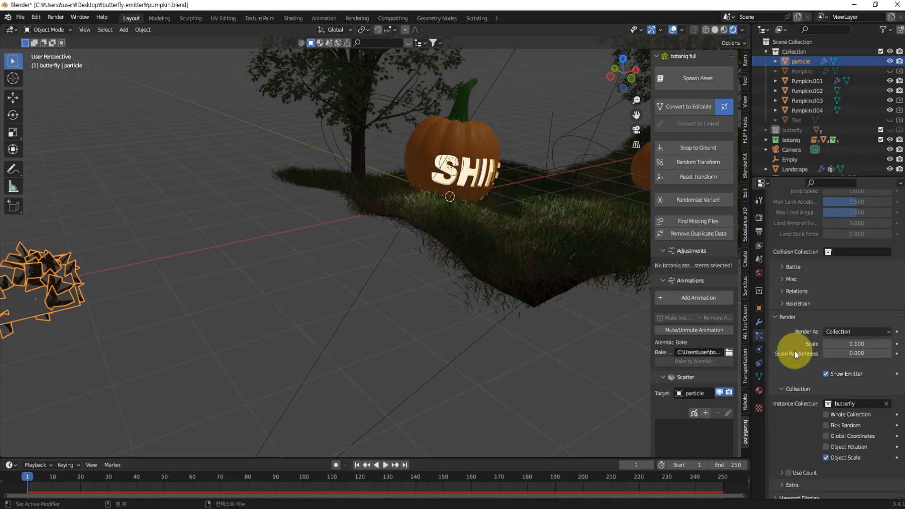
{"action": "scroll", "coordinate": [795, 357], "scroll_direction": "up", "scroll_amount": 5}
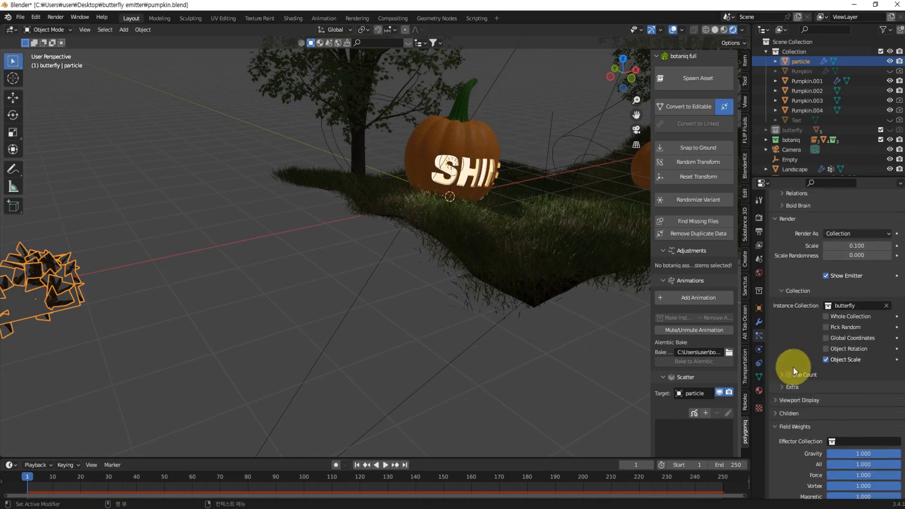
Expand the particle system's Boid Brain settings and remove the Separate and Flock rules
{"action": "left_click", "coordinate": [785, 266]}
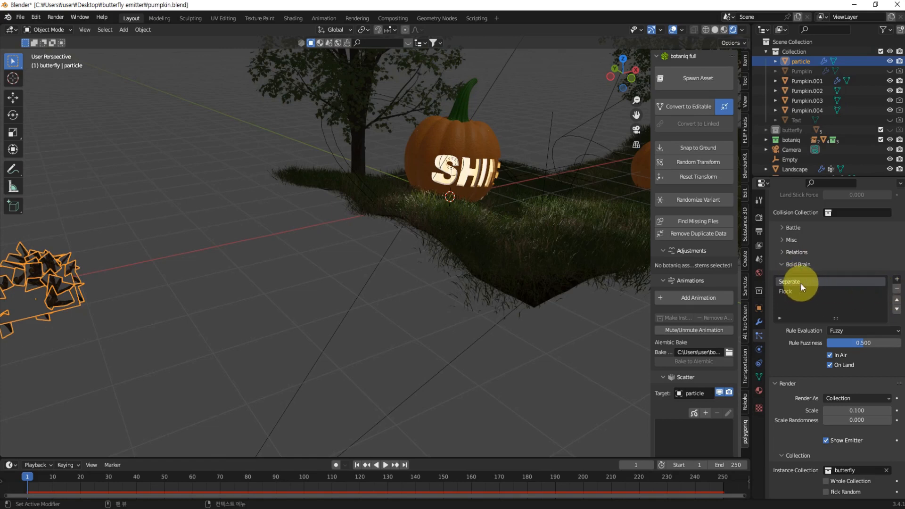
{"action": "left_click", "coordinate": [898, 289]}
{"action": "left_click", "coordinate": [898, 291]}
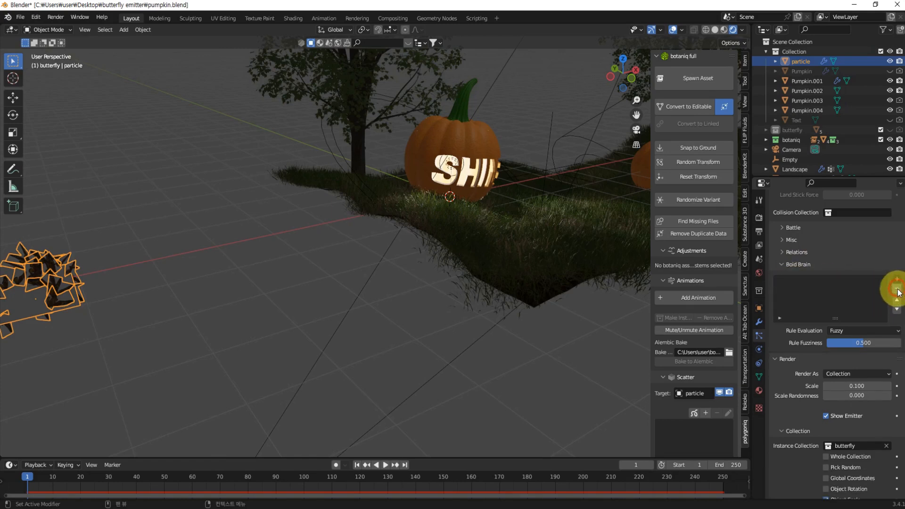
Add a Follow Leader rule to the Boid Brain and pick the Empty as its target object
{"action": "left_click", "coordinate": [897, 279]}
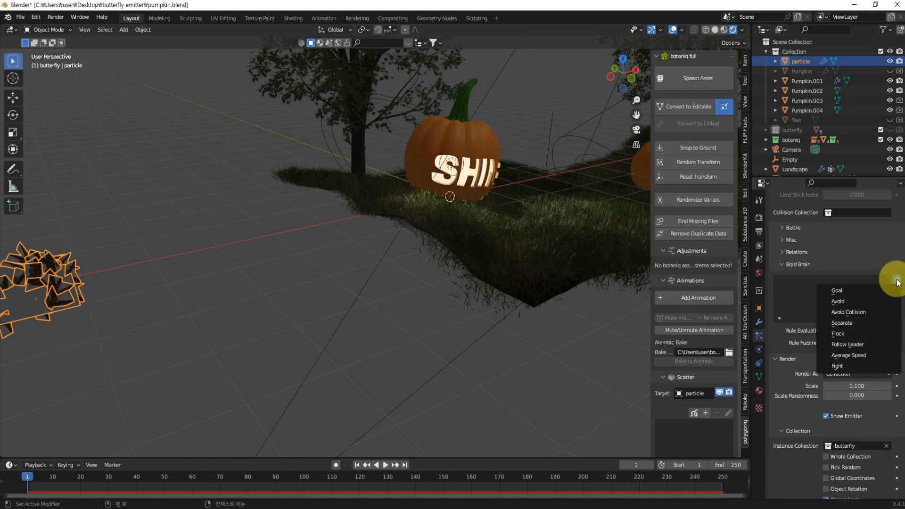
{"action": "left_click", "coordinate": [853, 344]}
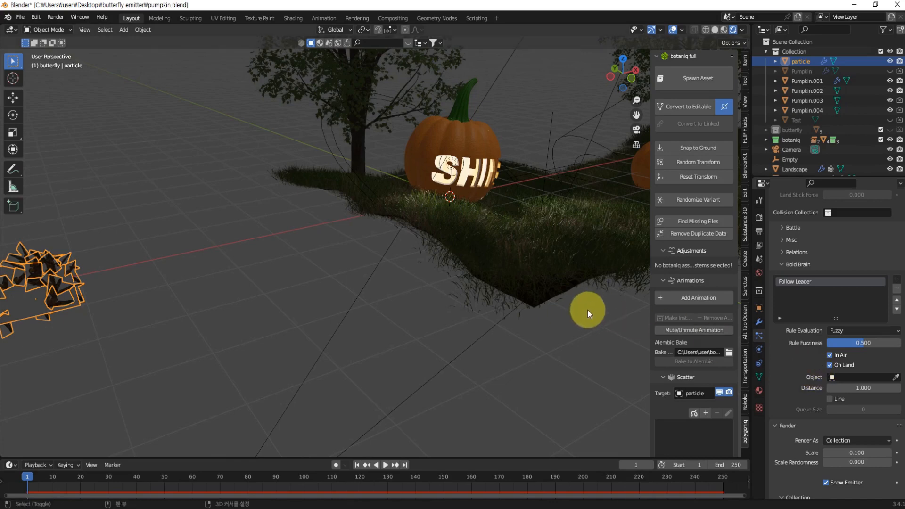
{"action": "middle_click_drag", "start_coordinate": [588, 310], "coordinate": [608, 329]}
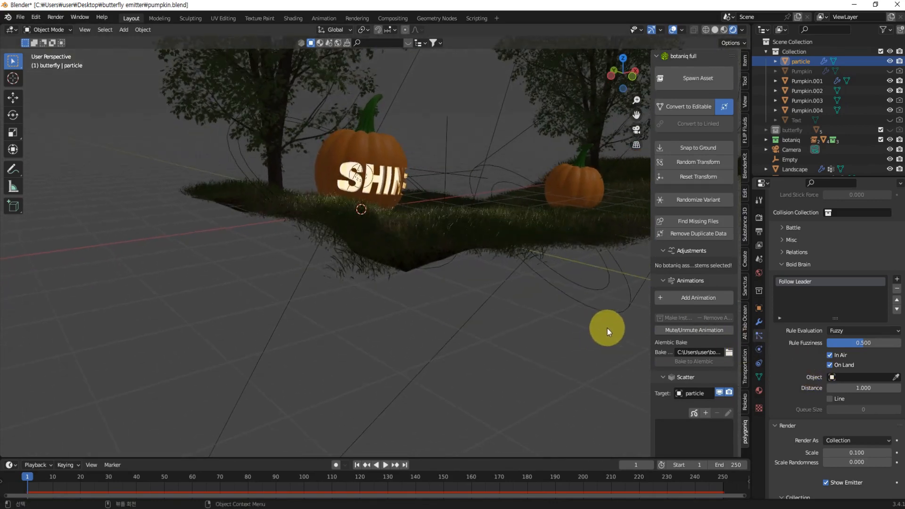
{"action": "left_click", "coordinate": [897, 377]}
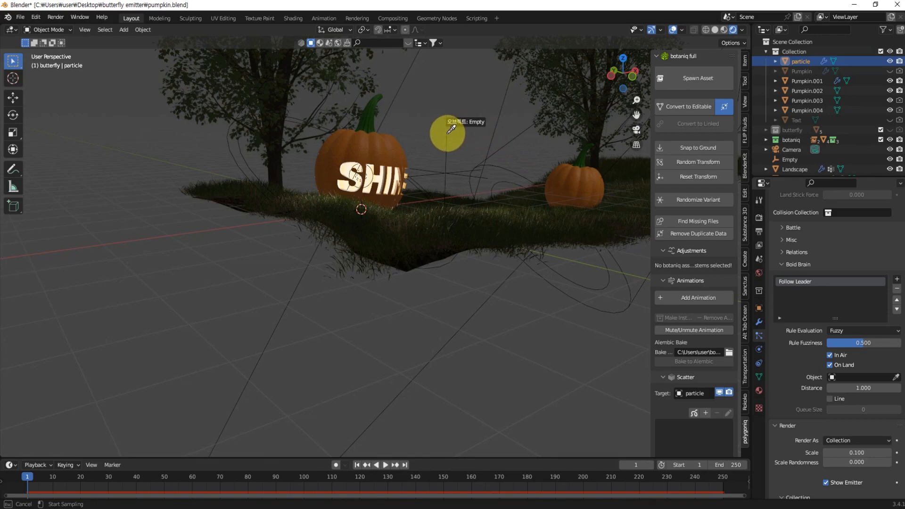
{"action": "left_click", "coordinate": [449, 133]}
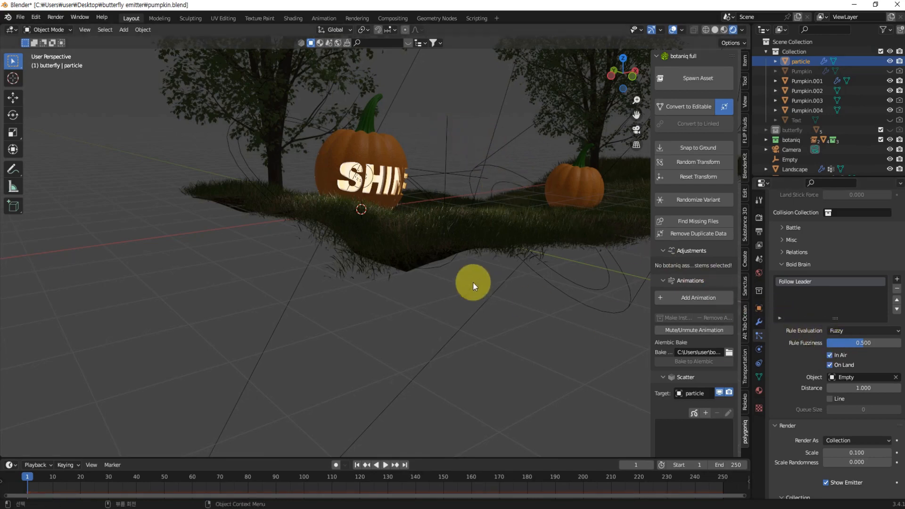
Play the animation and watch the butterfly particles follow the empty, including through the camera with the particle object deselected
{"action": "middle_click_drag", "start_coordinate": [474, 281], "coordinate": [468, 311]}
{"action": "key", "text": "space"}
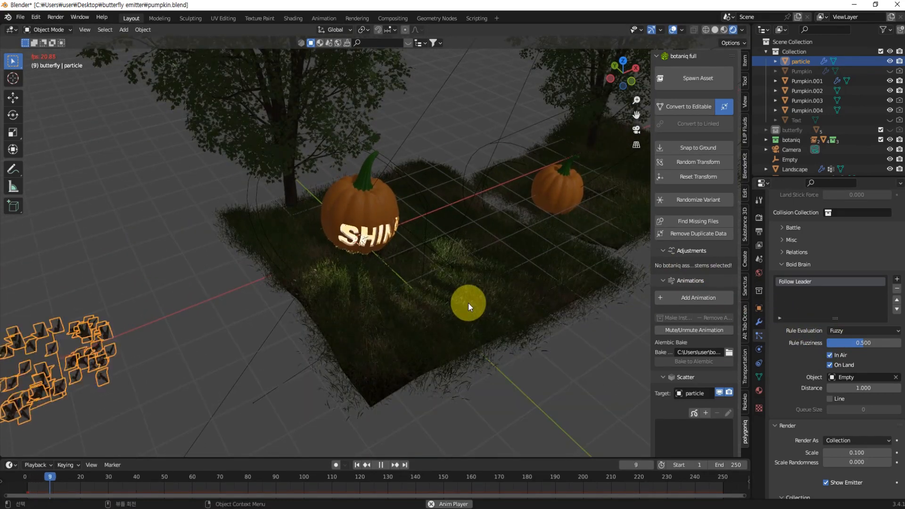
{"action": "middle_click_drag", "start_coordinate": [511, 327], "coordinate": [549, 329]}
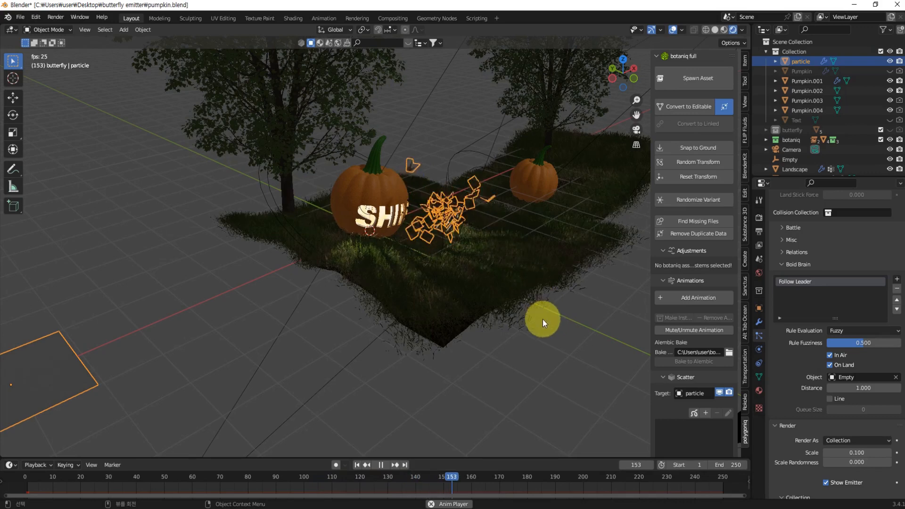
{"action": "key", "text": "KP_0"}
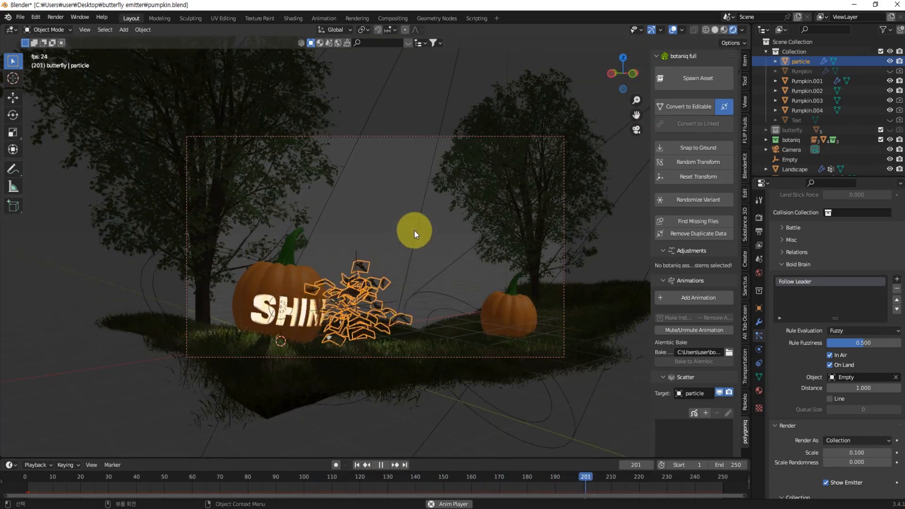
{"action": "left_click", "coordinate": [409, 233]}
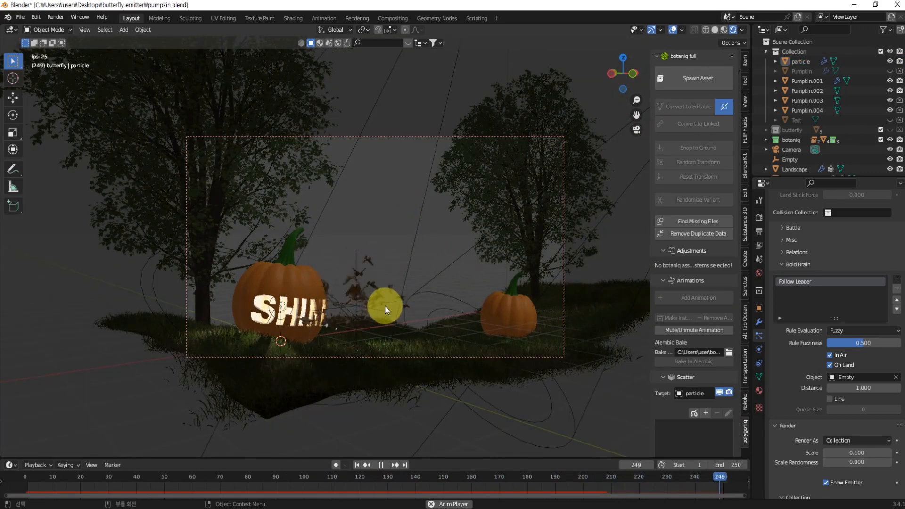
Select the empty and move it about -0.97 m along X and 0.33 m along Y in the top view
{"action": "left_click", "coordinate": [357, 295]}
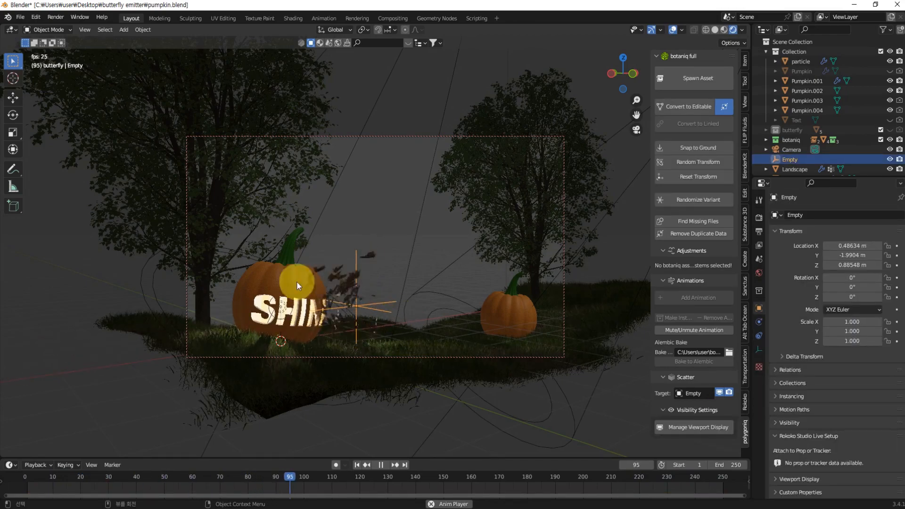
{"action": "key", "text": "KP_7"}
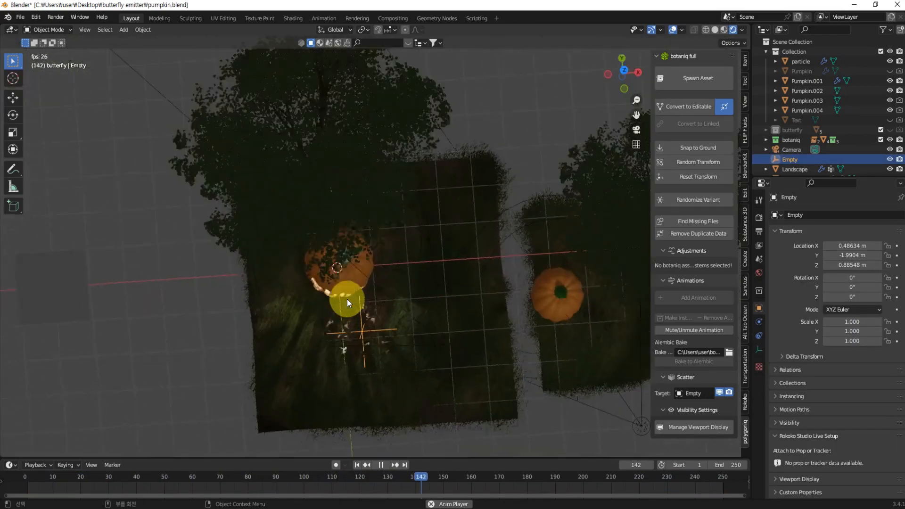
{"action": "scroll", "coordinate": [324, 345], "scroll_direction": "up", "scroll_amount": 3}
{"action": "middle_click_drag", "start_coordinate": [391, 425], "coordinate": [438, 342], "text": "shift"}
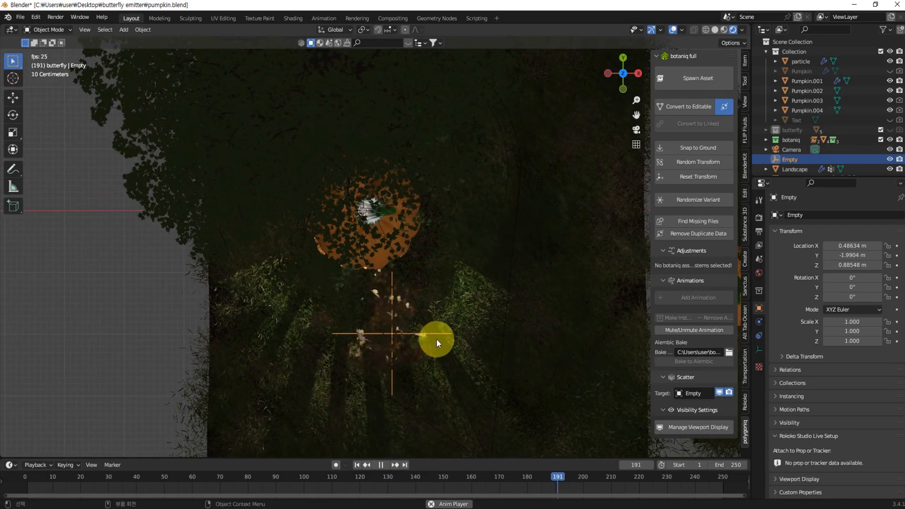
{"action": "key", "text": "g"}
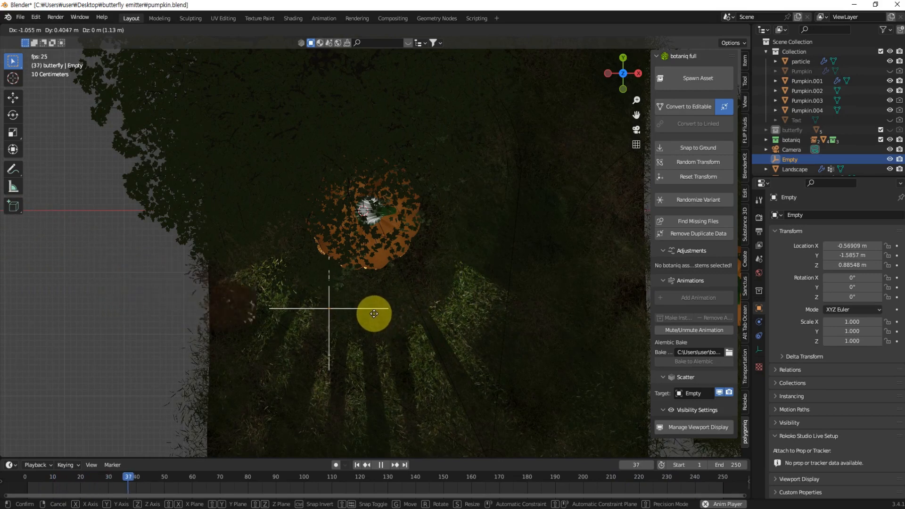
{"action": "left_click", "coordinate": [379, 318]}
{"action": "scroll", "coordinate": [394, 363], "scroll_direction": "up", "scroll_amount": 2}
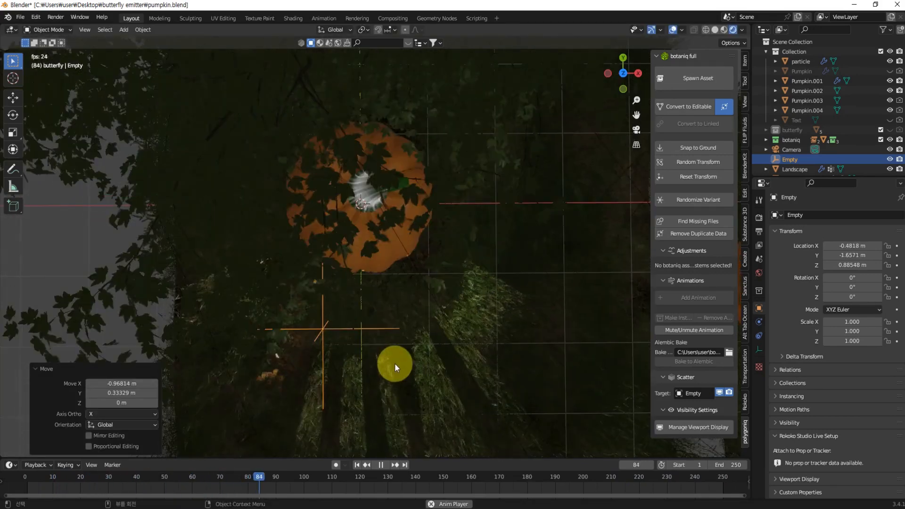
{"action": "key", "text": "KP_0"}
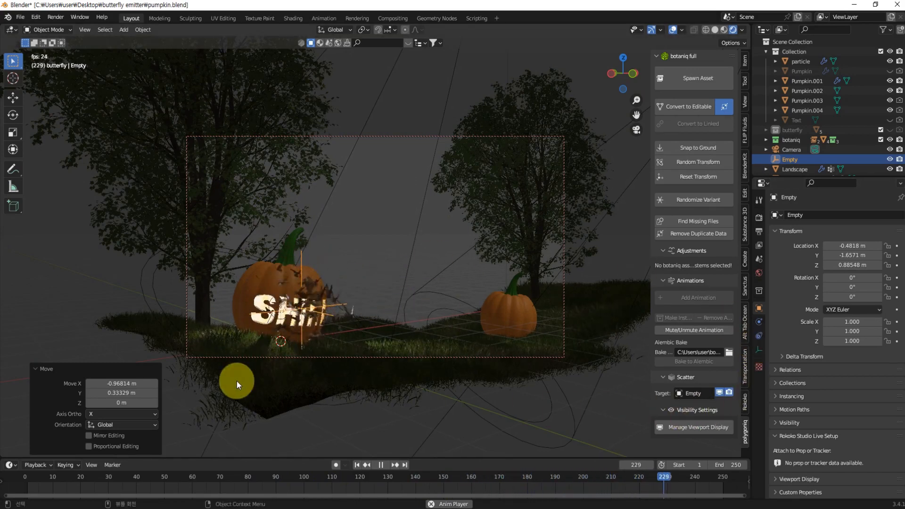
Select the particle object and set its particle system's emission number to 25
{"action": "left_click", "coordinate": [799, 65]}
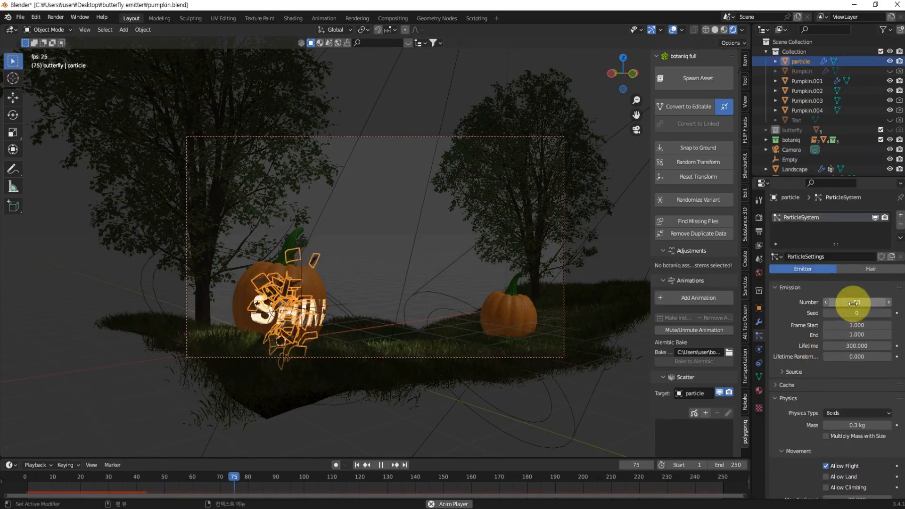
{"action": "left_click", "coordinate": [854, 302]}
{"action": "type", "text": "2"}
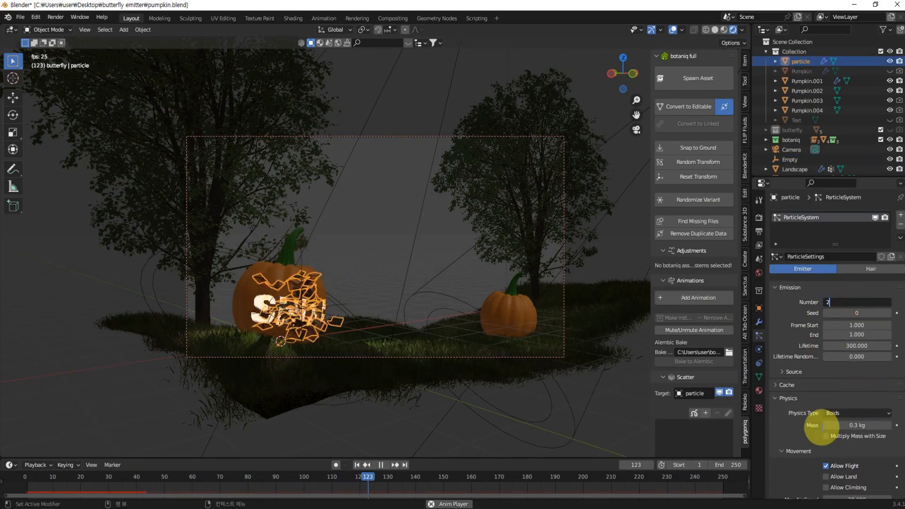
{"action": "type", "text": "5"}
{"action": "key", "text": "Return"}
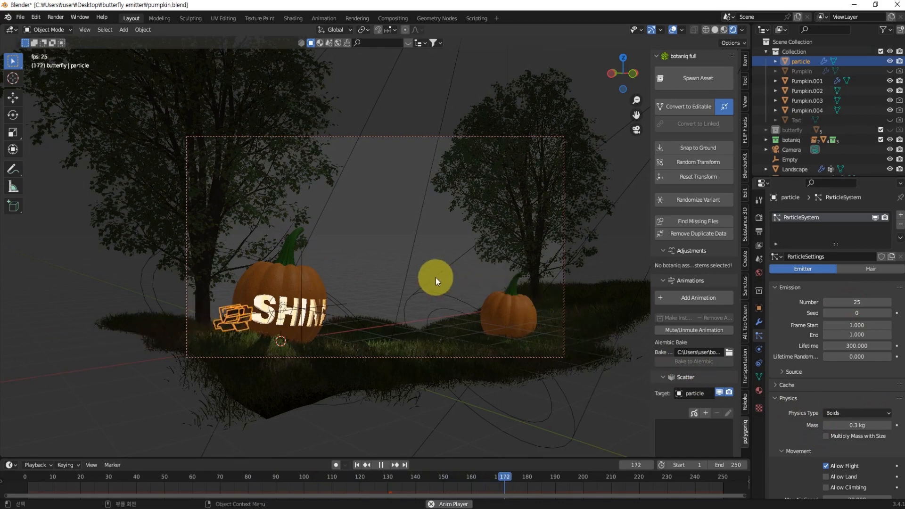
Deselect the emitter and review the butterfly playback in the camera view, stopping and restarting it to check the particle timing
{"action": "left_click", "coordinate": [384, 266]}
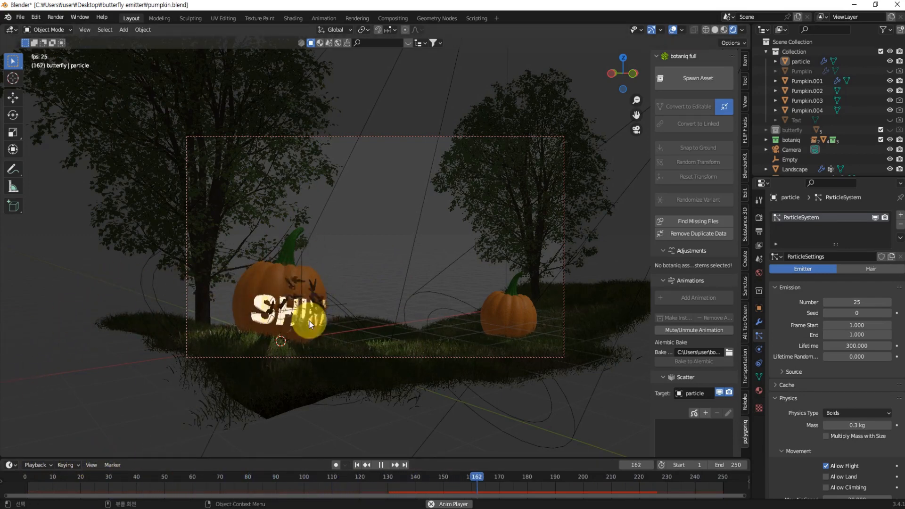
{"action": "key", "text": "space"}
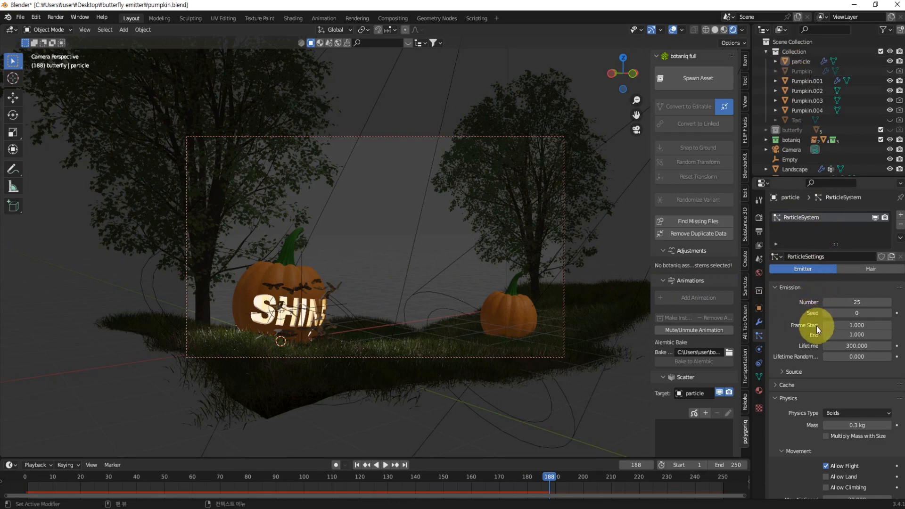
{"action": "left_click", "coordinate": [851, 325]}
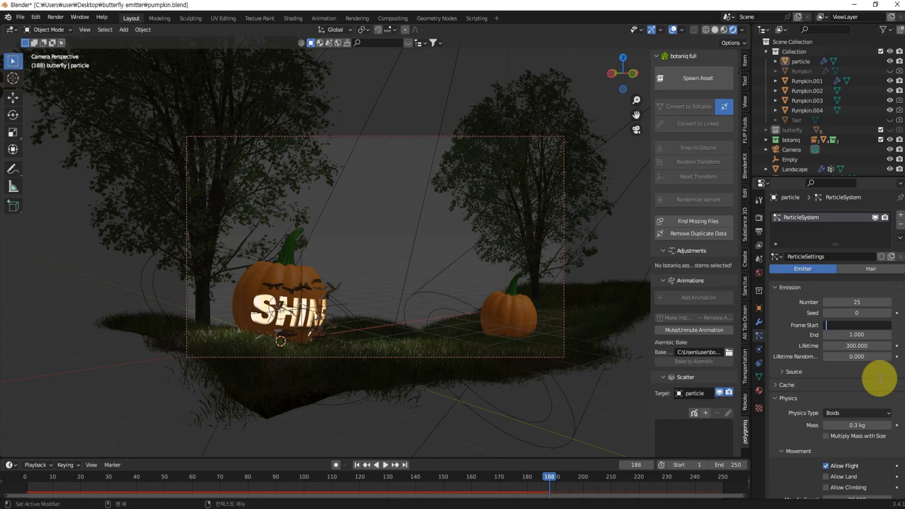
{"action": "left_click", "coordinate": [611, 420]}
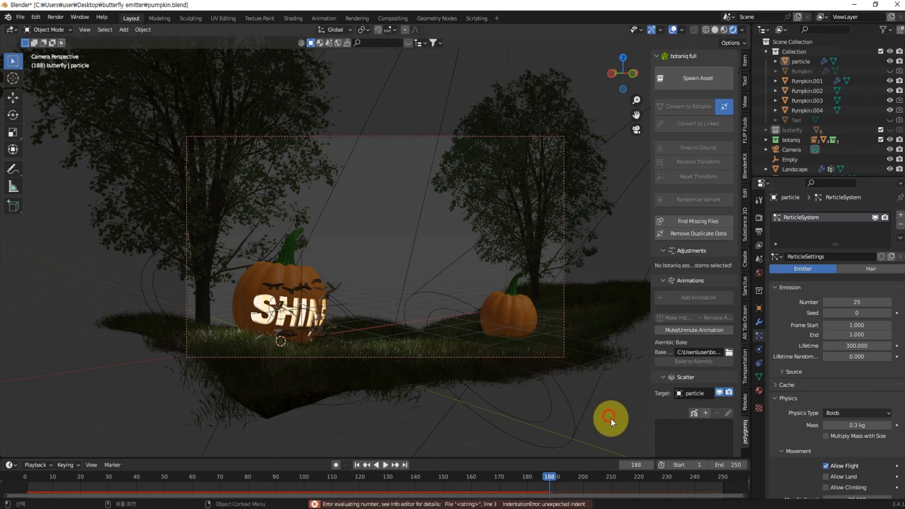
{"action": "key", "text": "space"}
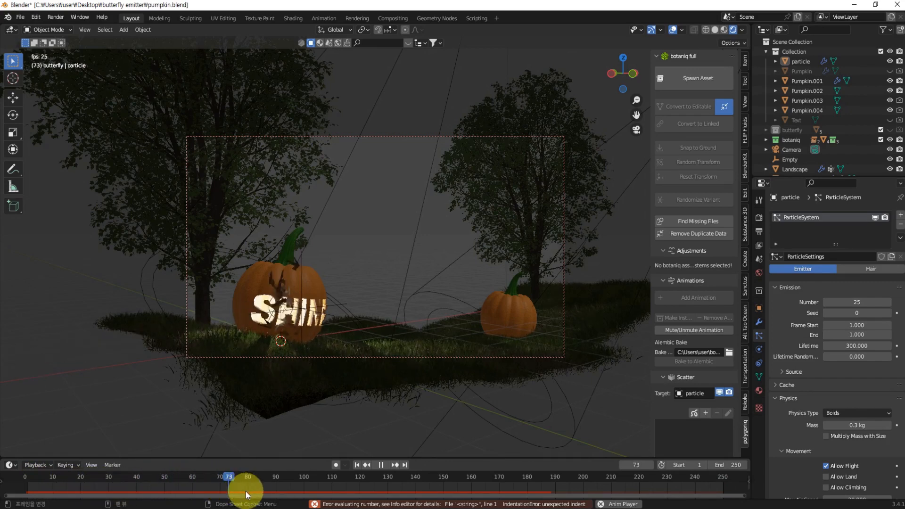
{"action": "key", "text": "space"}
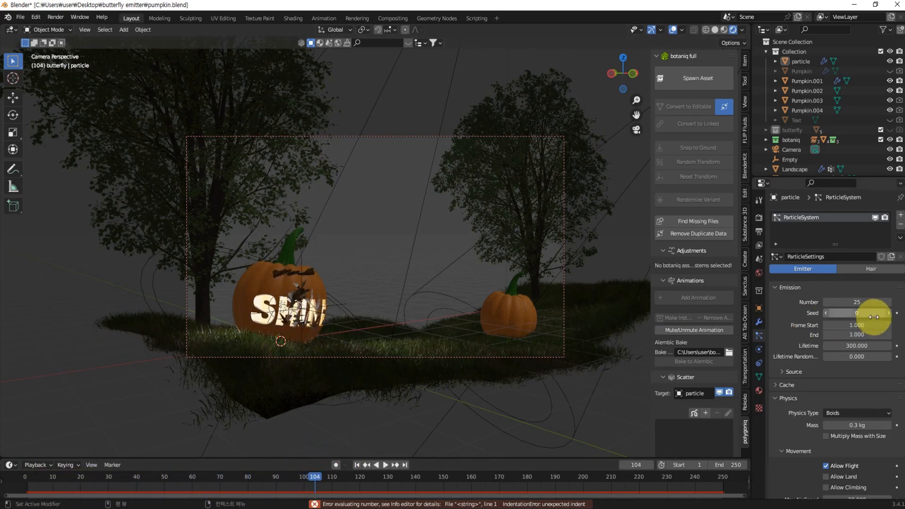
Set the particle emission's Frame Start to -100
{"action": "left_click", "coordinate": [852, 325]}
{"action": "key", "text": "BackSpace"}
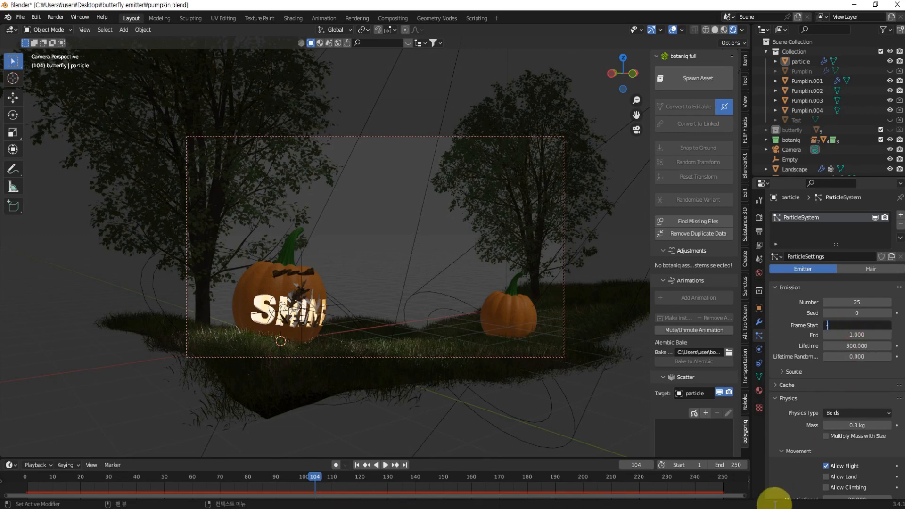
{"action": "type", "text": "-100"}
{"action": "key", "text": "Return"}
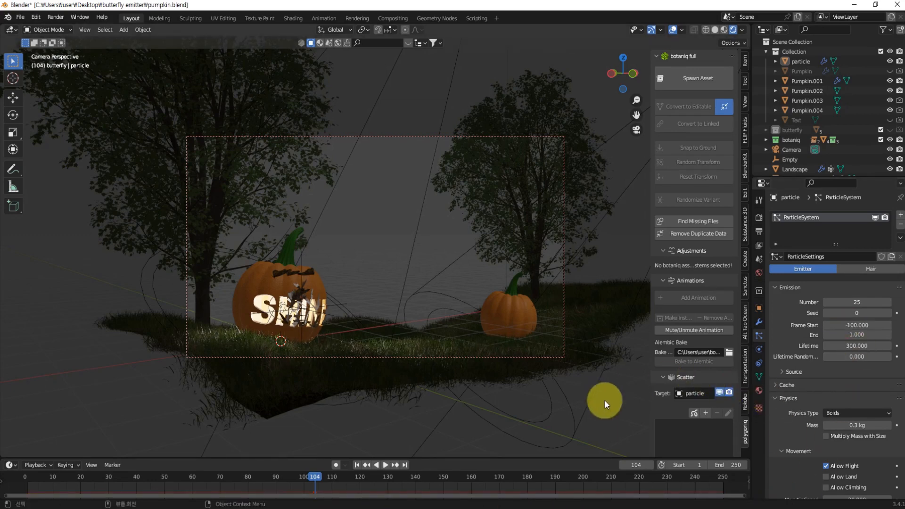
Play the butterfly animation from the first frame in the camera view, then scrub to frame 247 to check the particles
{"action": "key", "text": "shift+Left"}
{"action": "key", "text": "space"}
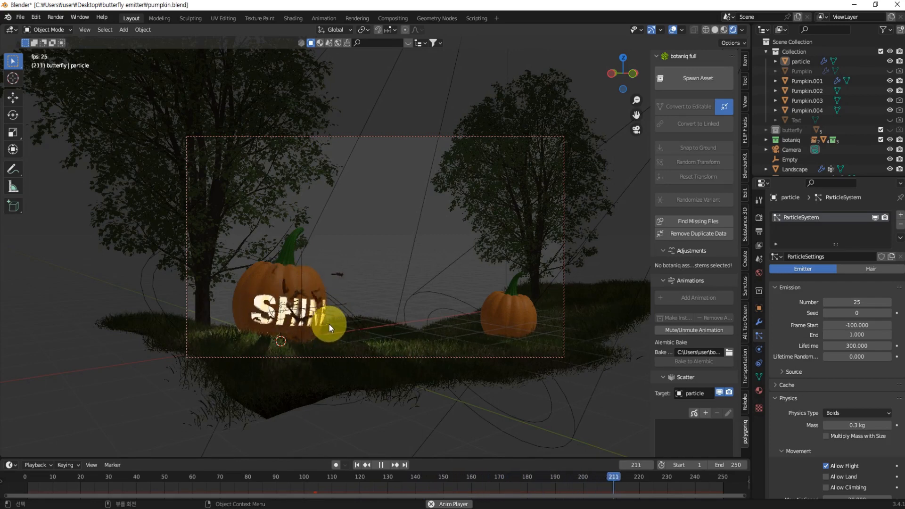
{"action": "key", "text": "space"}
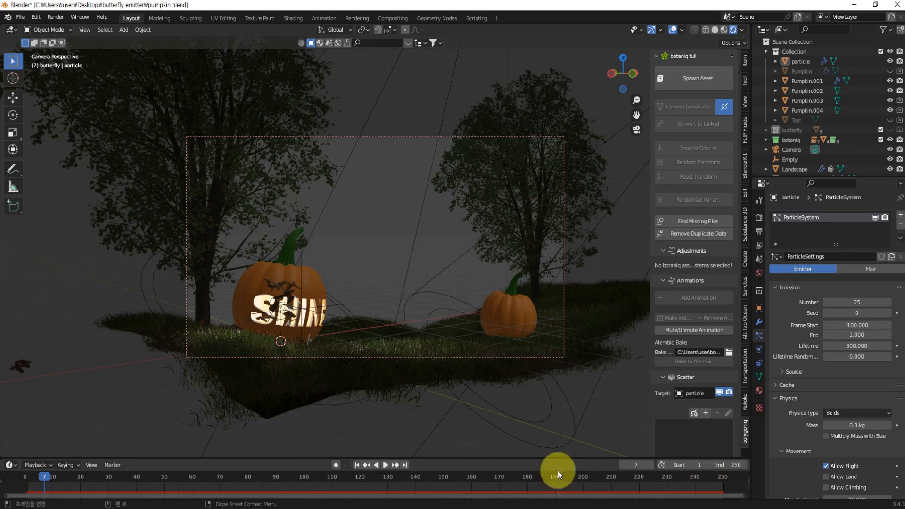
{"action": "left_click_drag", "start_coordinate": [49, 481], "coordinate": [714, 489]}
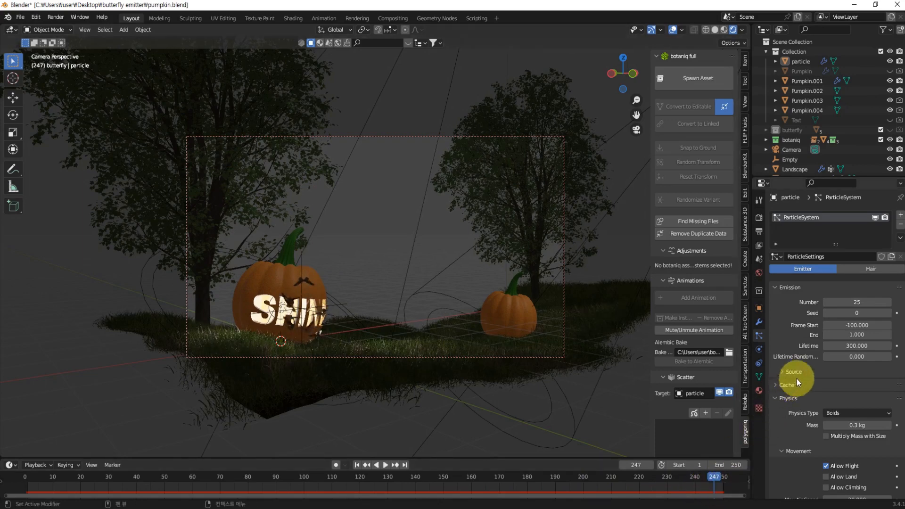
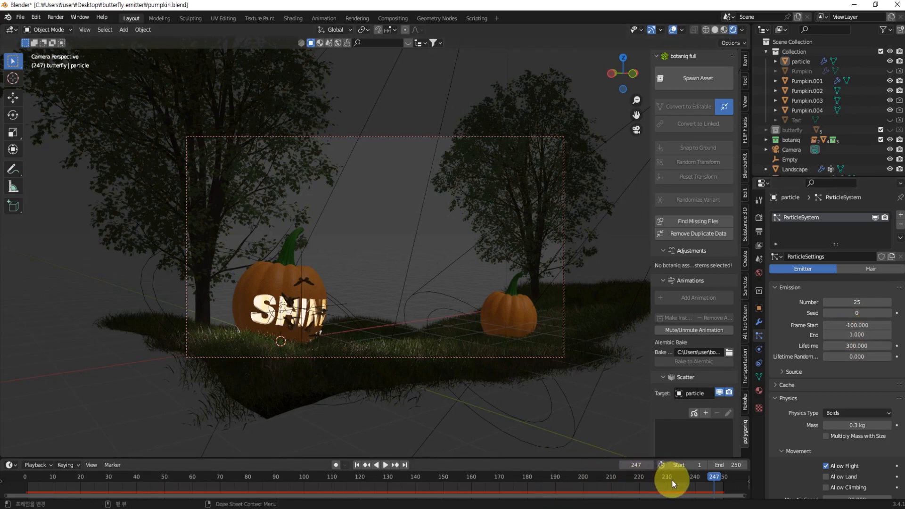
Set the particle emission's Lifetime to 400 and replay the animation
{"action": "left_click", "coordinate": [849, 346]}
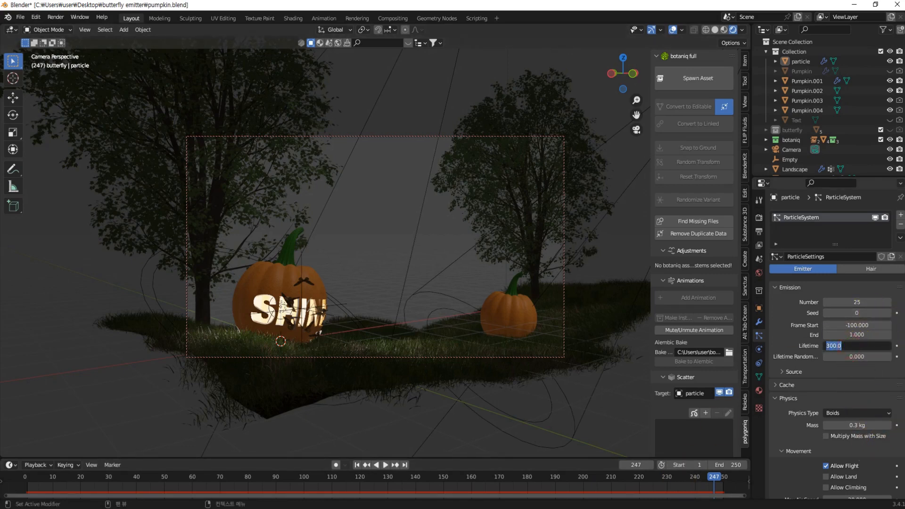
{"action": "type", "text": "400"}
{"action": "key", "text": "Return"}
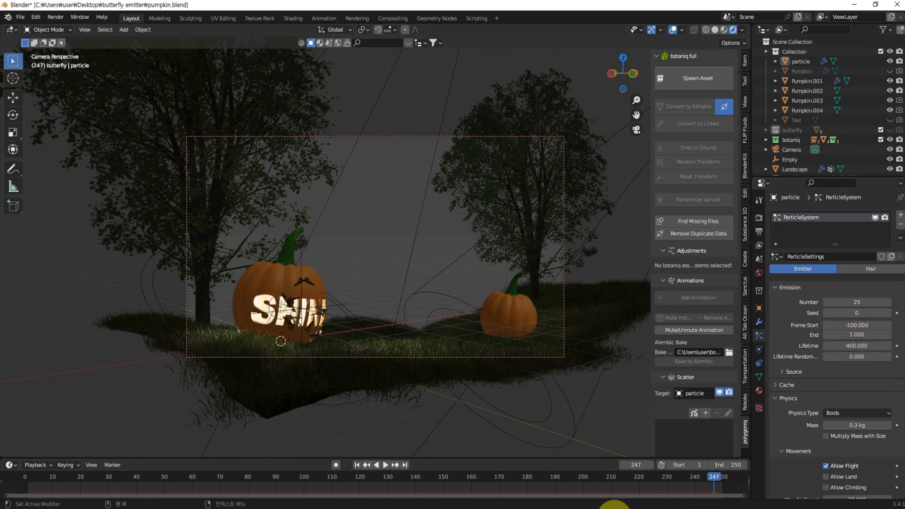
{"action": "key", "text": "space"}
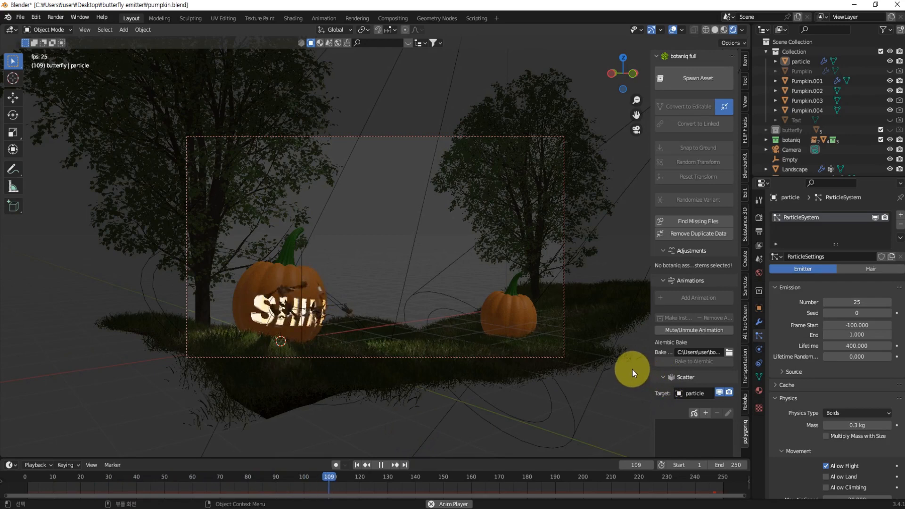
Set the butterfly particles' render Scale to 0.12
{"action": "scroll", "coordinate": [820, 442], "scroll_direction": "down", "scroll_amount": 5}
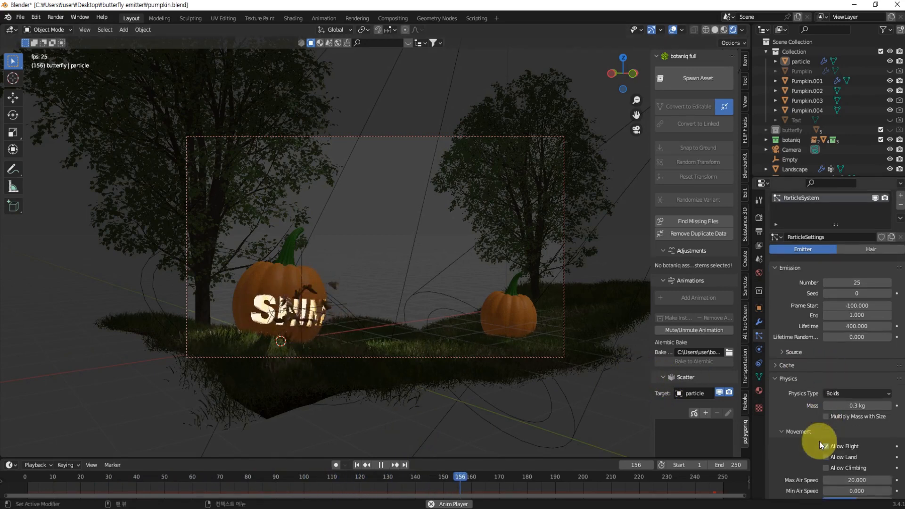
{"action": "scroll", "coordinate": [821, 423], "scroll_direction": "down", "scroll_amount": 6}
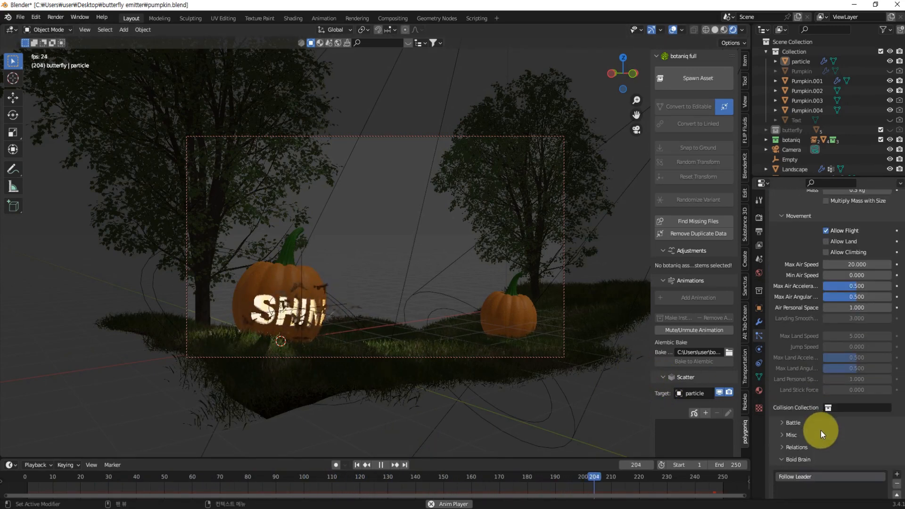
{"action": "scroll", "coordinate": [822, 431], "scroll_direction": "up", "scroll_amount": 8}
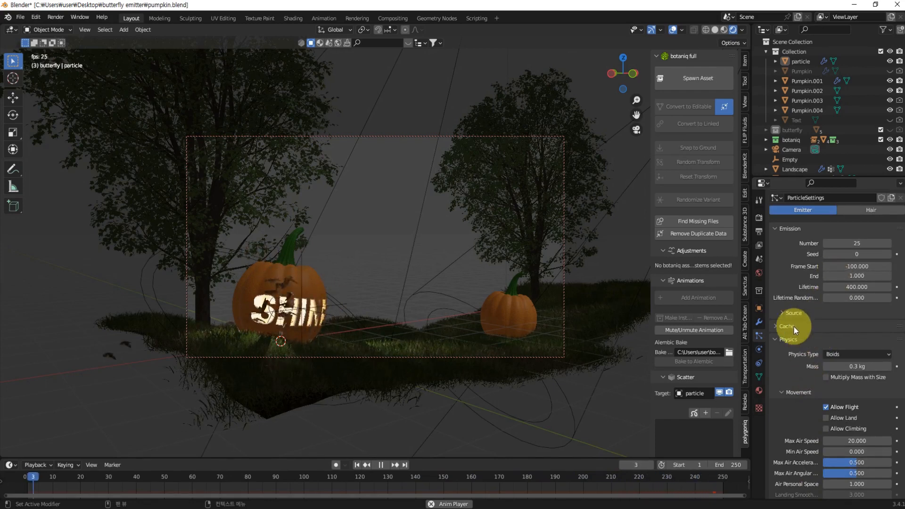
{"action": "scroll", "coordinate": [801, 342], "scroll_direction": "up", "scroll_amount": 2}
{"action": "scroll", "coordinate": [802, 341], "scroll_direction": "down", "scroll_amount": 4}
{"action": "scroll", "coordinate": [811, 386], "scroll_direction": "down", "scroll_amount": 20}
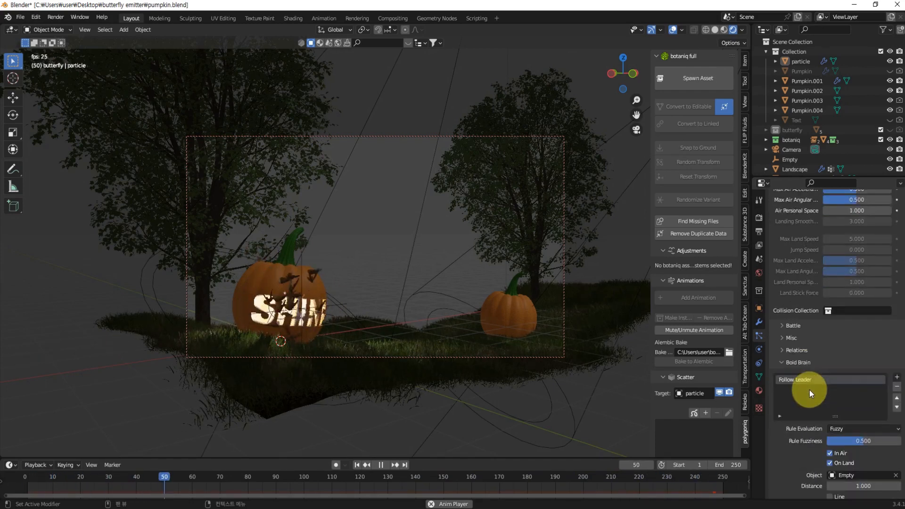
{"action": "scroll", "coordinate": [810, 389], "scroll_direction": "down", "scroll_amount": 2}
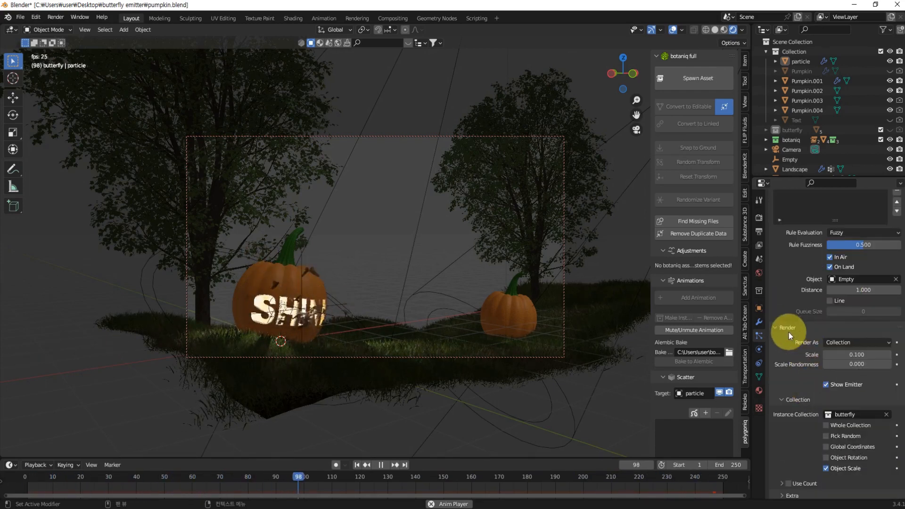
{"action": "left_click_drag", "start_coordinate": [853, 355], "coordinate": [832, 355]}
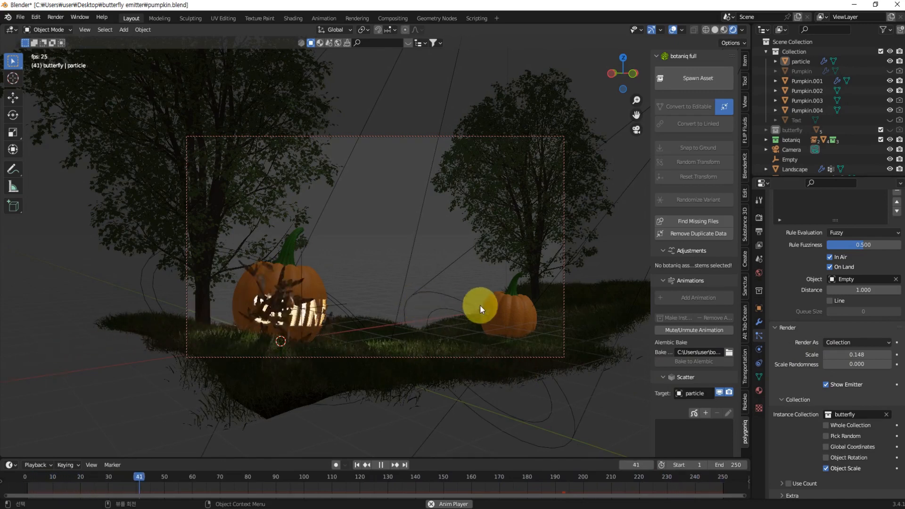
{"action": "left_click", "coordinate": [854, 355]}
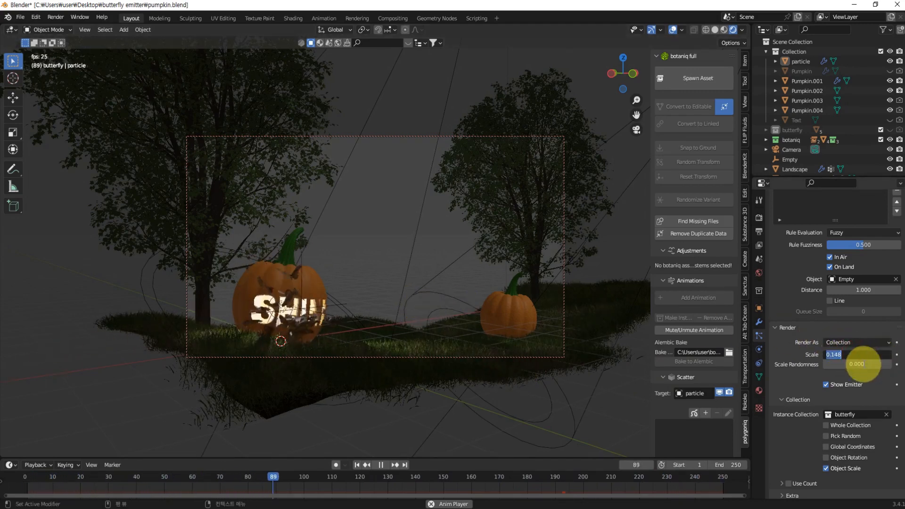
{"action": "type", "text": "0.12"}
{"action": "key", "text": "Return"}
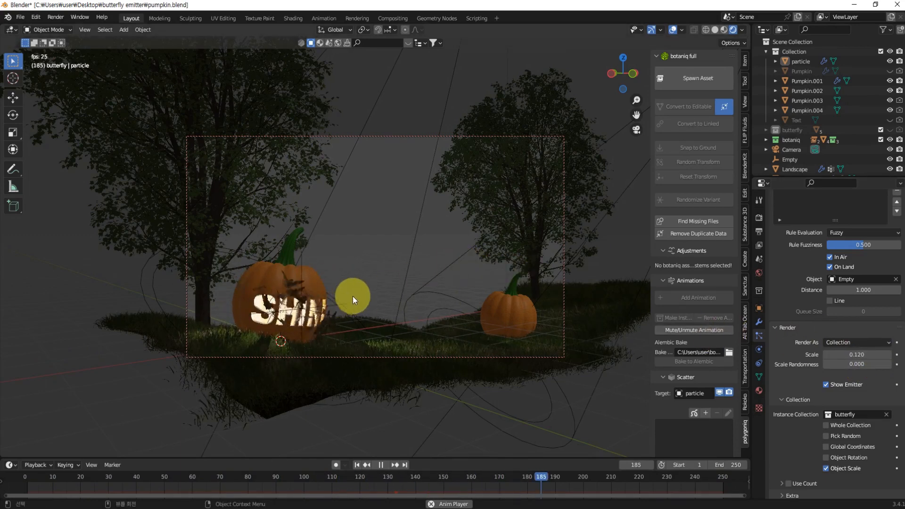
Select the empty and move it about -0.02 m along X and -0.29 m along Y in the top view
{"action": "key", "text": "KP_7"}
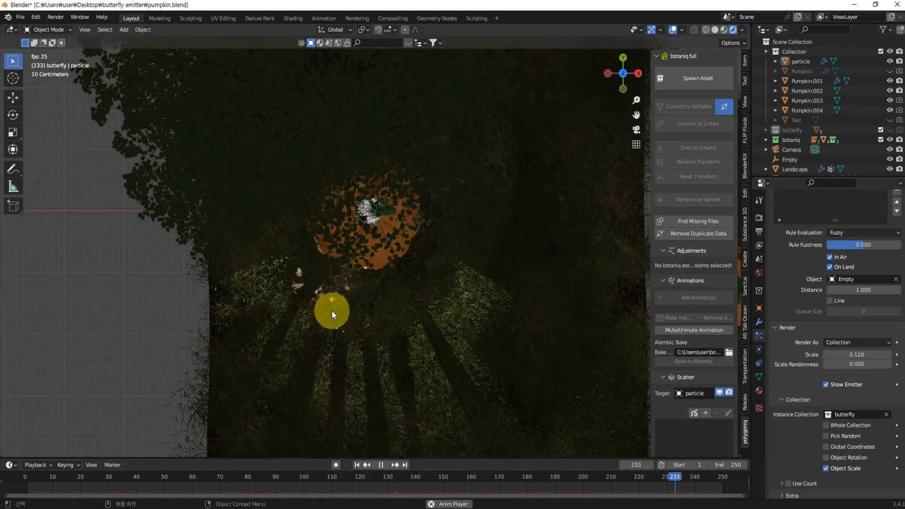
{"action": "left_click", "coordinate": [342, 331]}
{"action": "left_click", "coordinate": [366, 313]}
{"action": "left_click", "coordinate": [366, 311]}
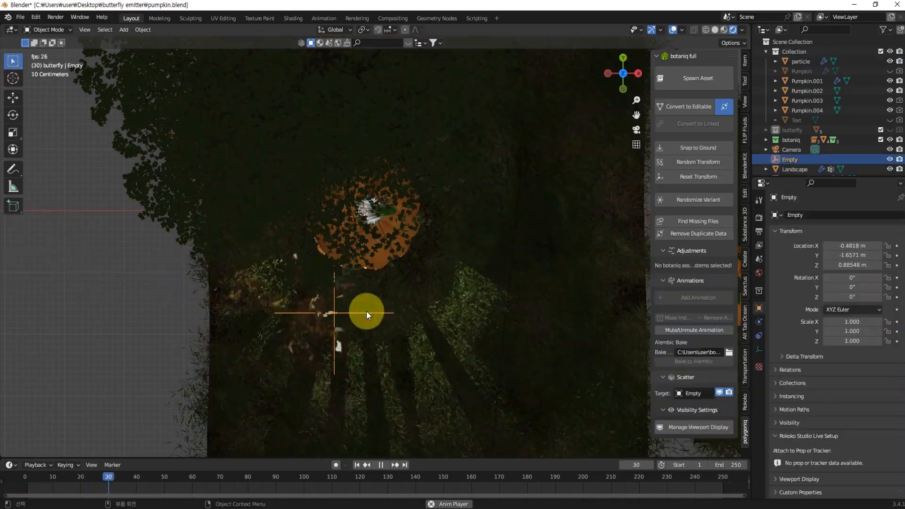
{"action": "key", "text": "g"}
{"action": "left_click", "coordinate": [364, 328]}
Raise the empty in front of the carved pumpkin about 0.12 m along Z
{"action": "middle_click_drag", "start_coordinate": [365, 327], "coordinate": [456, 272]}
{"action": "key", "text": "g"}
{"action": "key", "text": "z"}
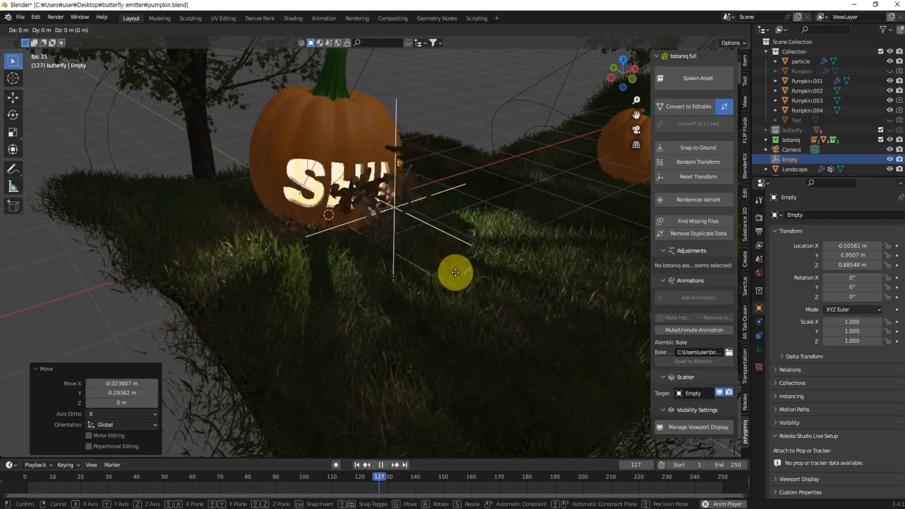
{"action": "left_click", "coordinate": [593, 300]}
{"action": "left_click", "coordinate": [593, 301]}
Deselect the landscape, review the butterfly playback from the camera, and stop it
{"action": "left_click", "coordinate": [463, 103]}
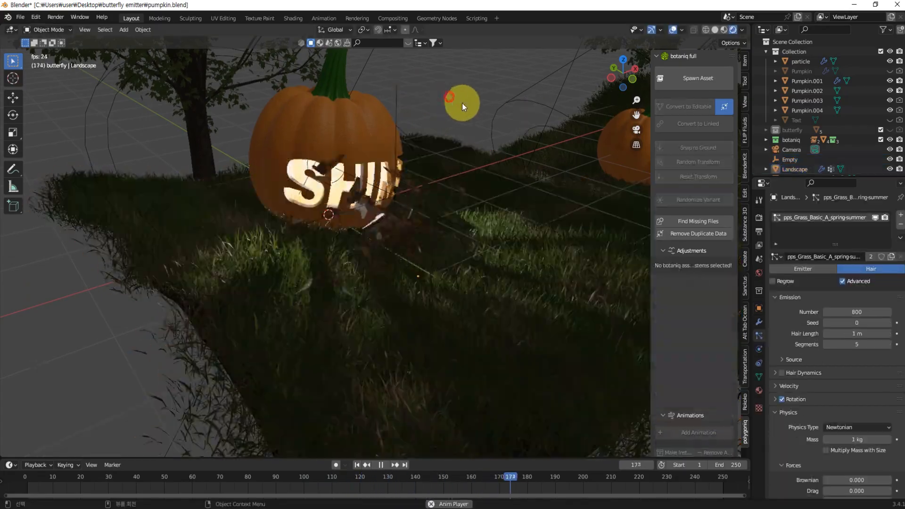
{"action": "key", "text": "KP_0"}
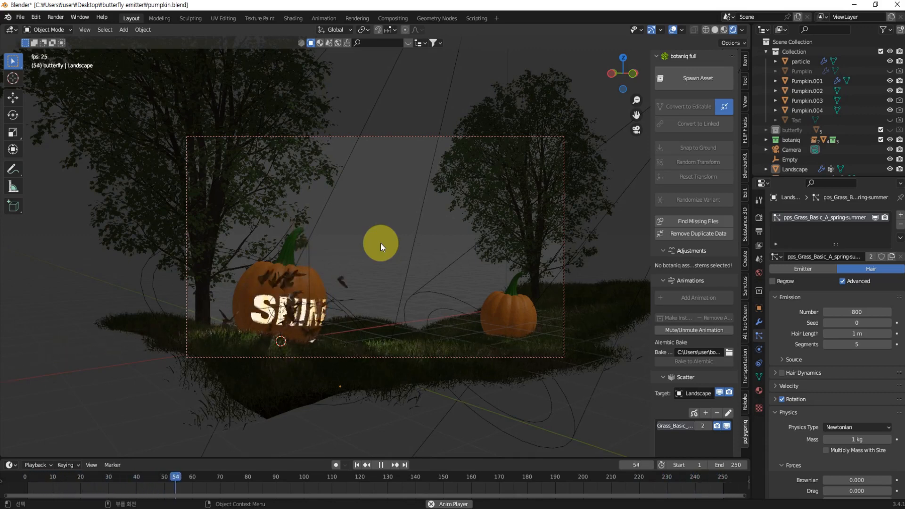
{"action": "key", "text": "space"}
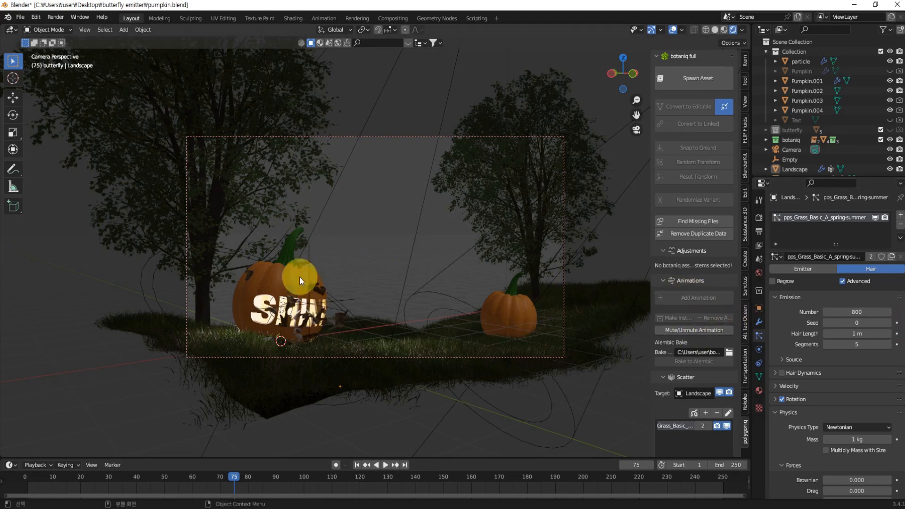
Select the particle emitter and set its emission Number to 20
{"action": "left_click", "coordinate": [308, 263]}
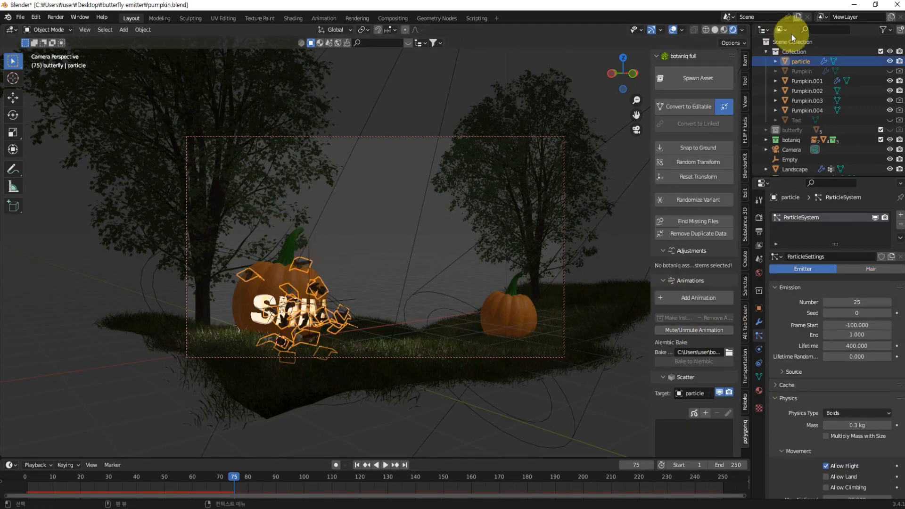
{"action": "left_click", "coordinate": [854, 301]}
{"action": "key", "text": "Return"}
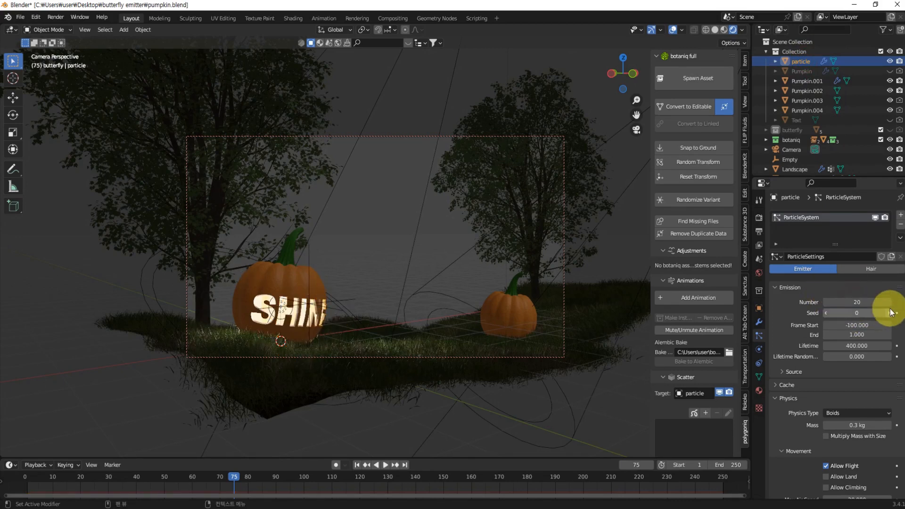
Replay the butterfly animation from the first frame with nothing selected to check the particle density
{"action": "left_click", "coordinate": [417, 262]}
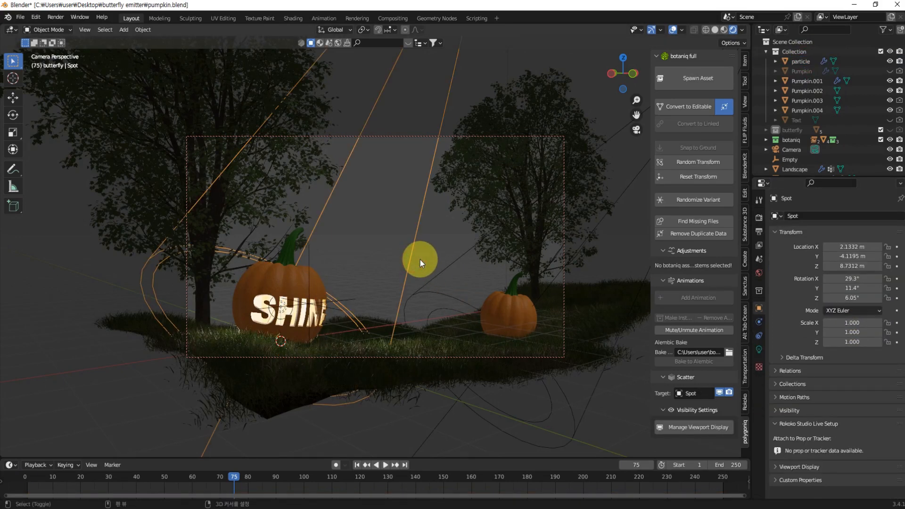
{"action": "key", "text": "shift+Left"}
{"action": "left_click", "coordinate": [370, 234]}
{"action": "key", "text": "space"}
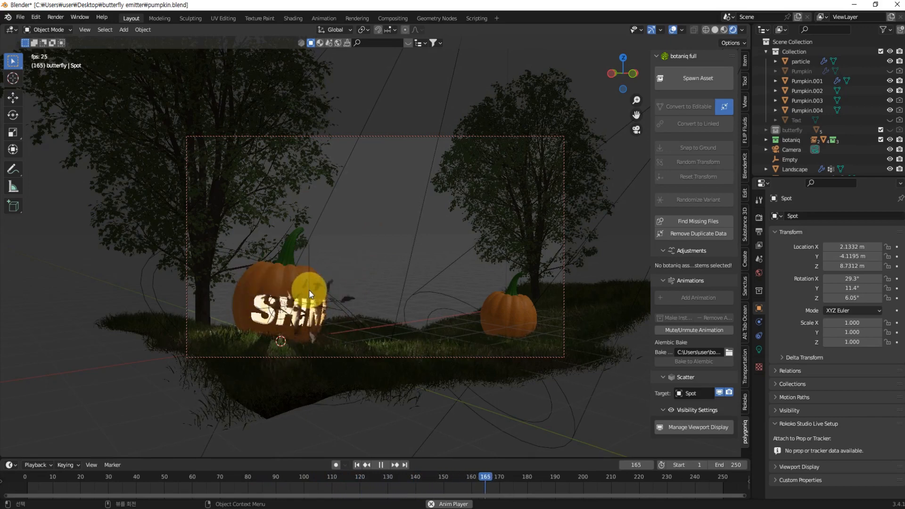
Select the particle object, examine its boid movement settings during playback, and deselect it
{"action": "left_click", "coordinate": [350, 299]}
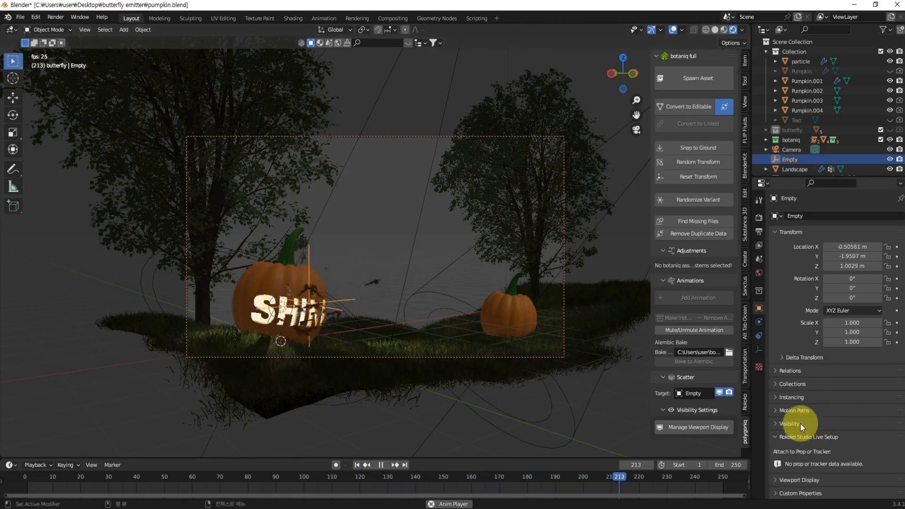
{"action": "left_click", "coordinate": [802, 64]}
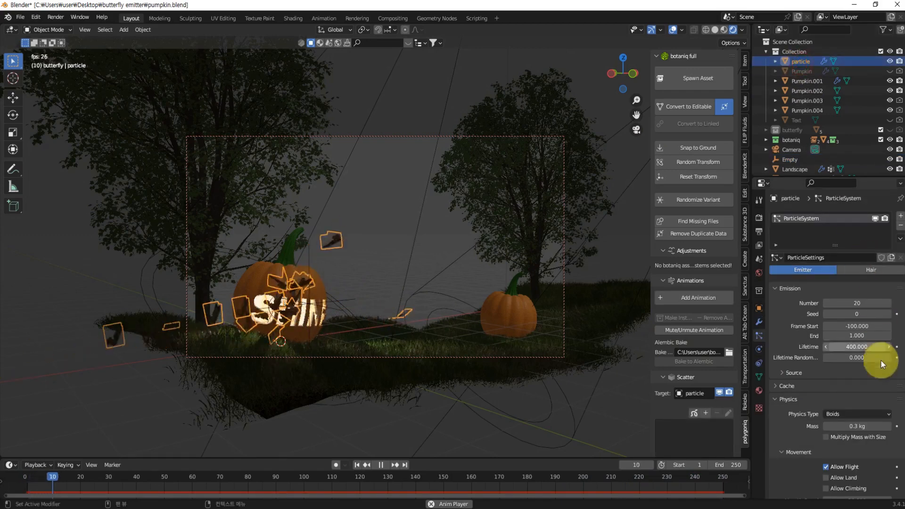
{"action": "scroll", "coordinate": [839, 423], "scroll_direction": "down", "scroll_amount": 6}
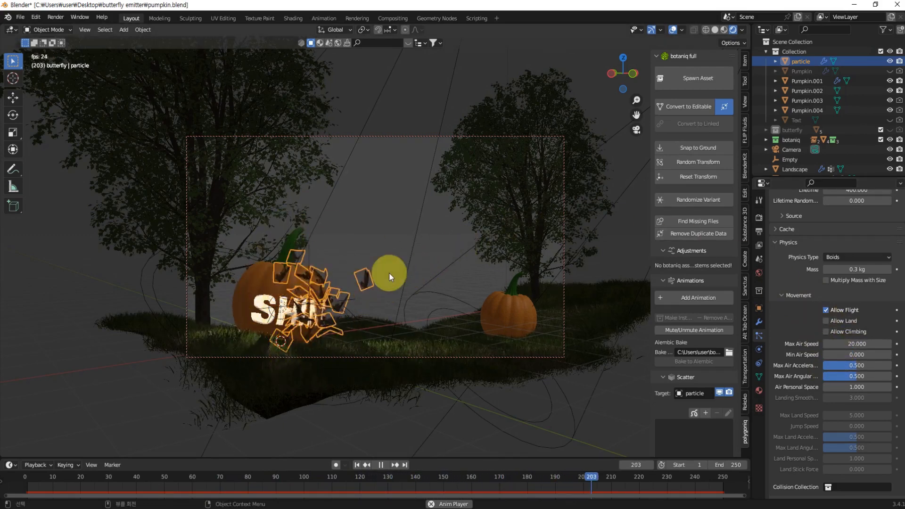
{"action": "left_click", "coordinate": [366, 236]}
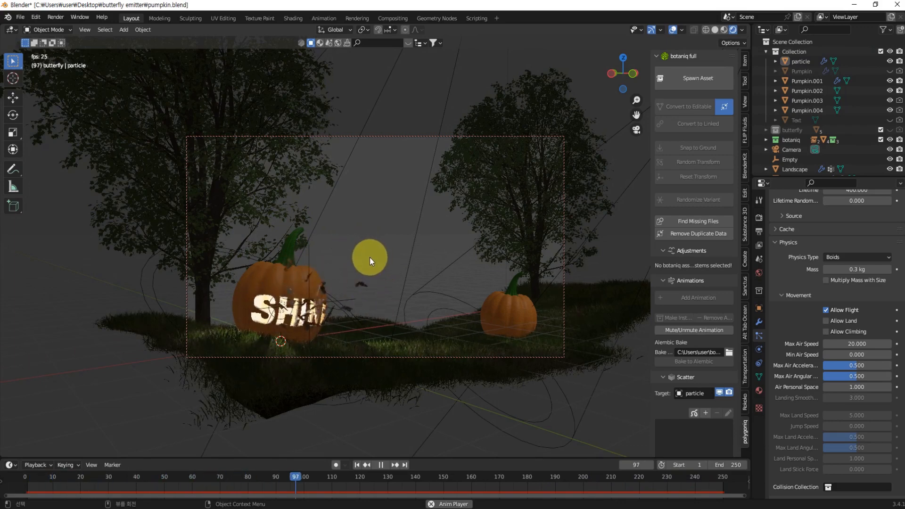
Stop the playback and switch the viewport shading to Solid
{"action": "key", "text": "Escape"}
{"action": "key", "text": "z"}
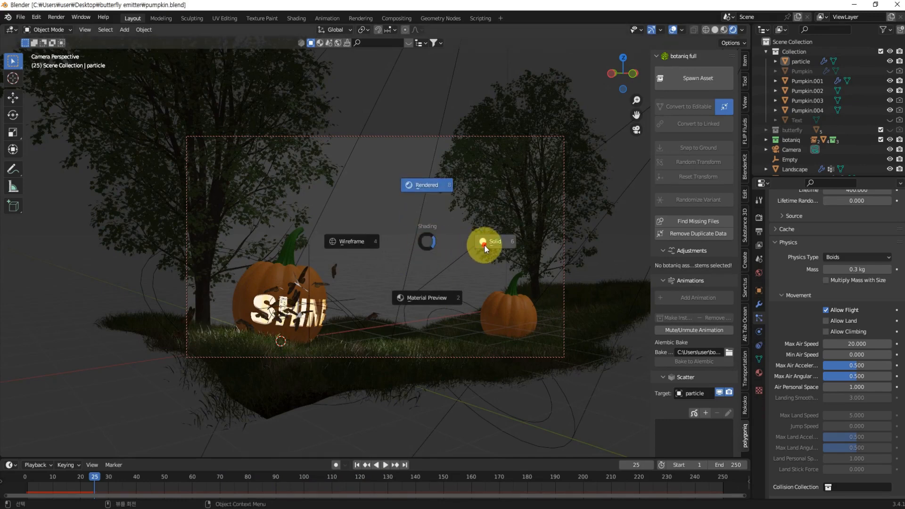
{"action": "left_click", "coordinate": [485, 244]}
Play the animation in solid shading and check both trees, selecting each in turn before deselecting them
{"action": "key", "text": "space"}
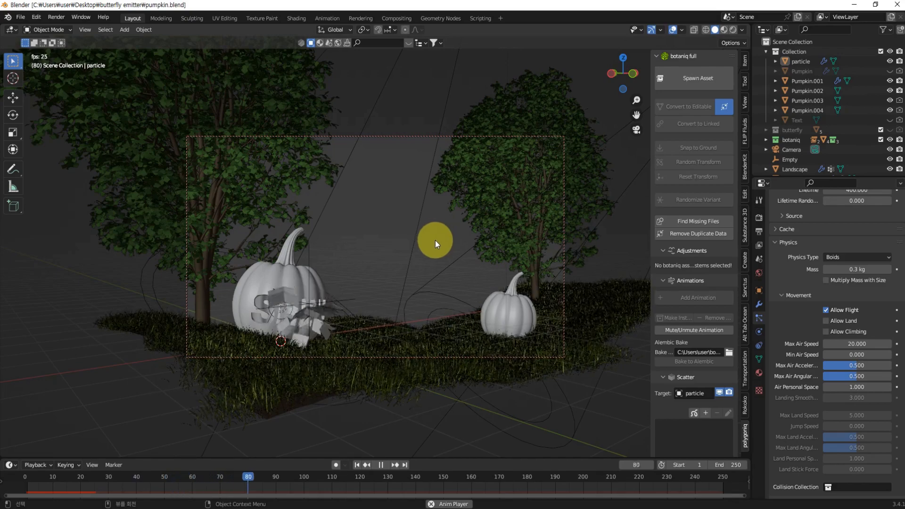
{"action": "left_click", "coordinate": [271, 188]}
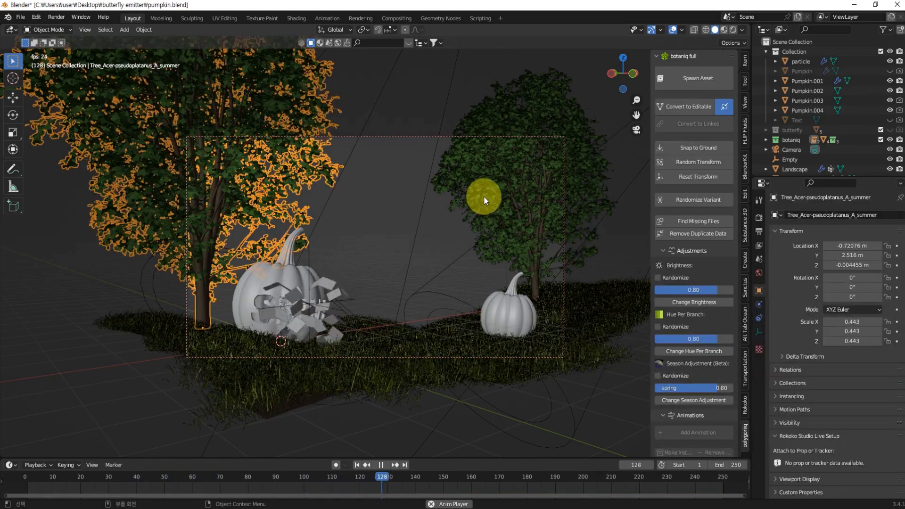
{"action": "left_click", "coordinate": [484, 196]}
{"action": "left_click", "coordinate": [363, 206]}
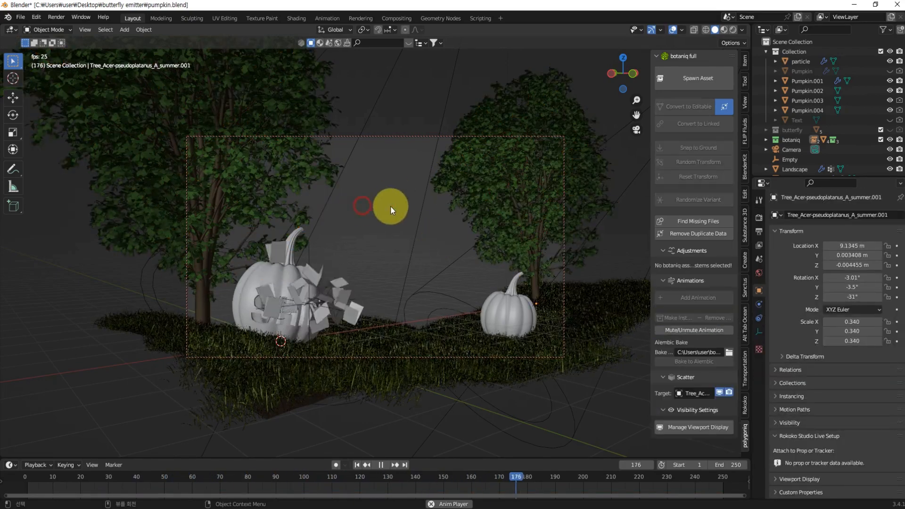
Stop the playback and convert the large tree behind the carved pumpkin to an editable asset
{"action": "key", "text": "space"}
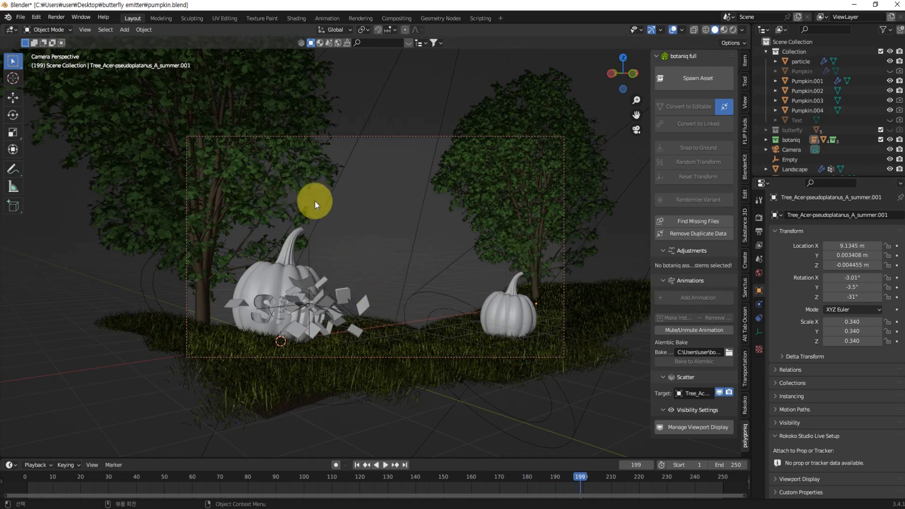
{"action": "left_click", "coordinate": [274, 185]}
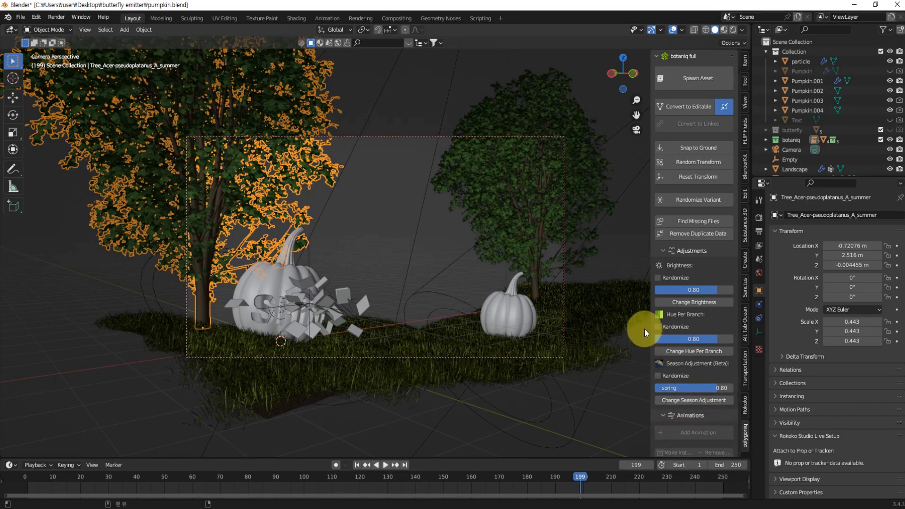
{"action": "left_click", "coordinate": [367, 214]}
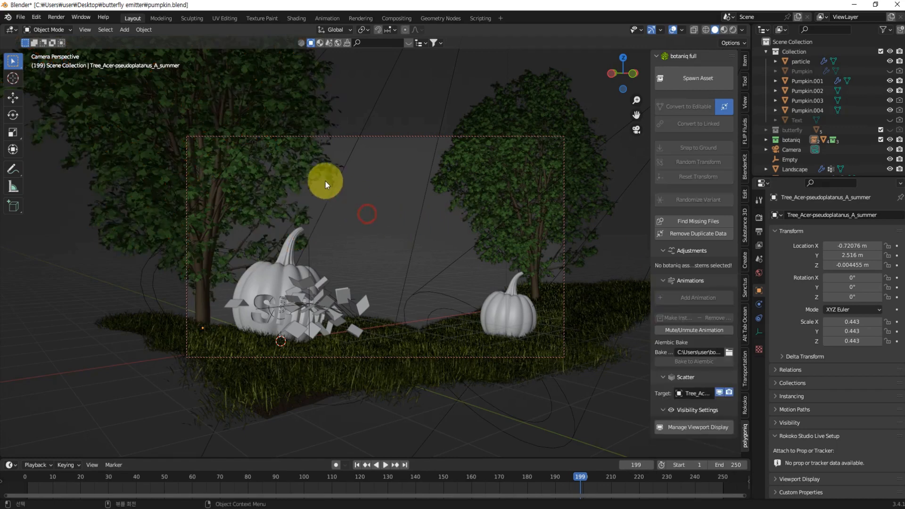
{"action": "left_click", "coordinate": [259, 172]}
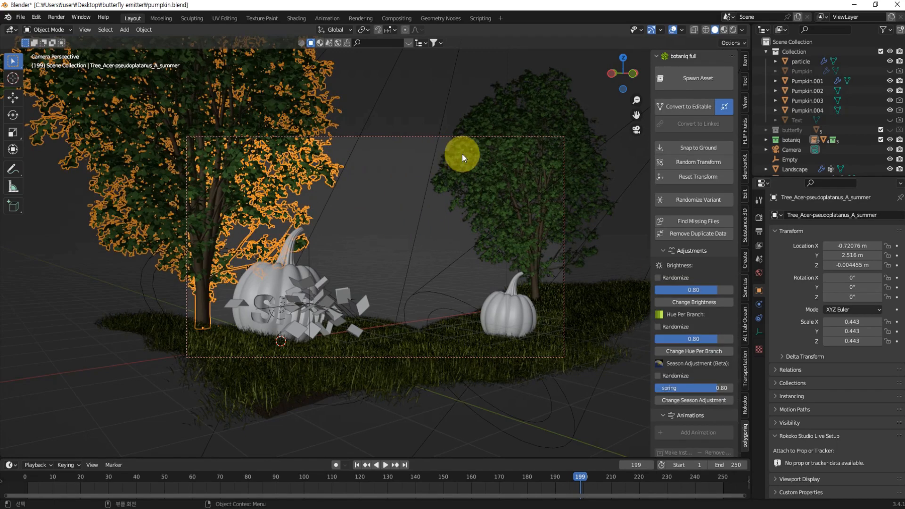
{"action": "left_click", "coordinate": [695, 106]}
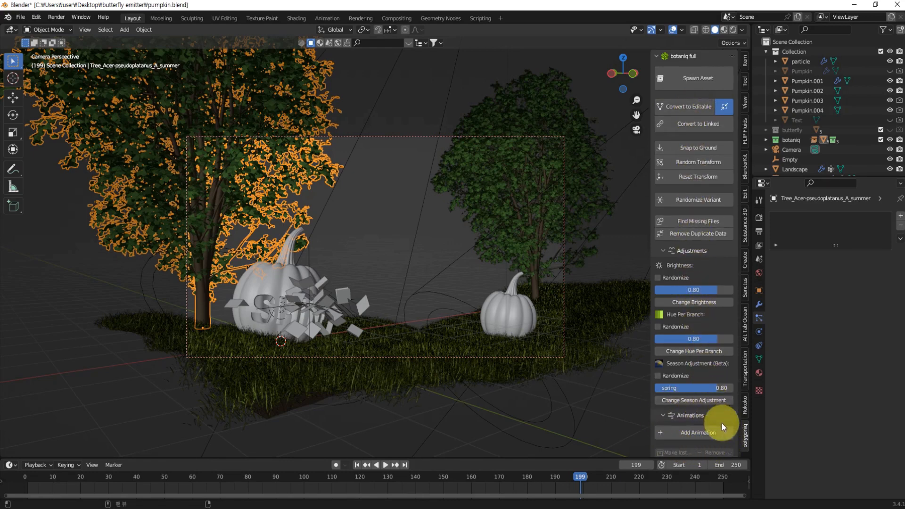
Add a Wind-Best-Fit animation to the large tree, deselect it, and play back the motion
{"action": "left_click", "coordinate": [689, 432]}
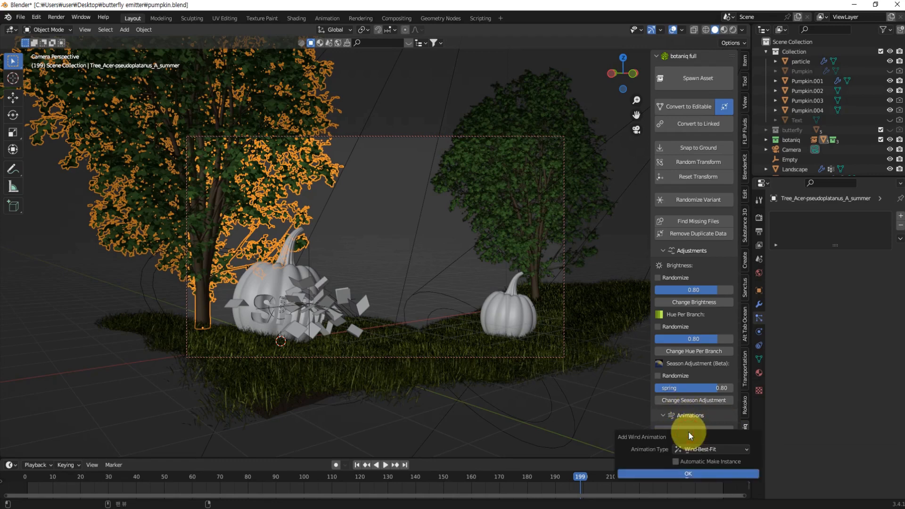
{"action": "left_click", "coordinate": [691, 473]}
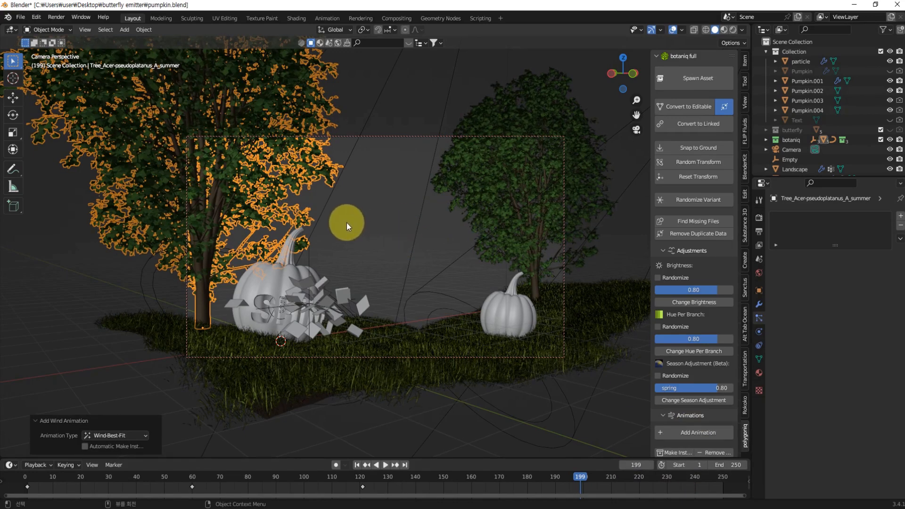
{"action": "left_click", "coordinate": [373, 223]}
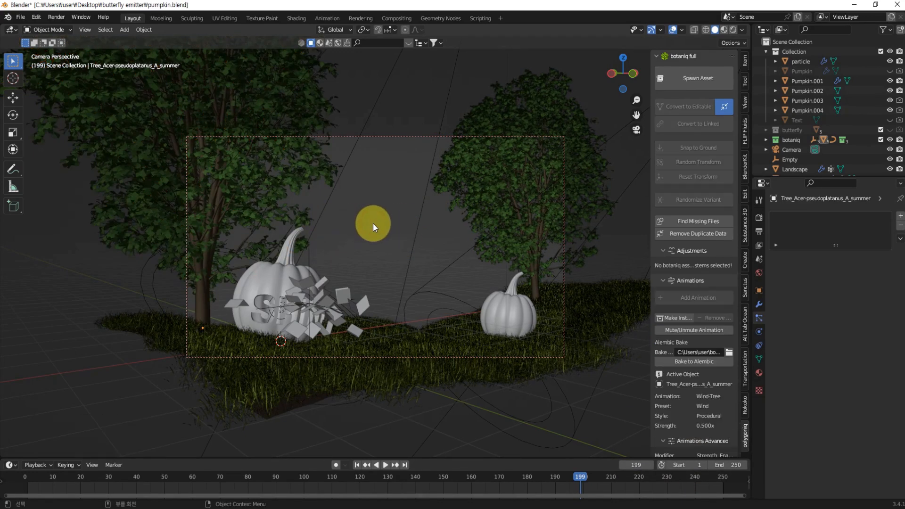
{"action": "key", "text": "space"}
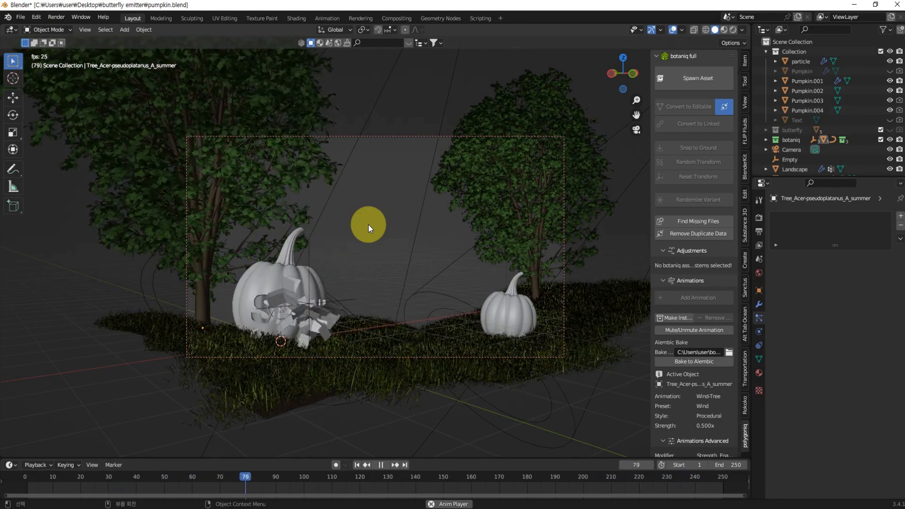
{"action": "key", "text": "space"}
Convert the tree behind the plain pumpkin to editable and give it a Wind-Best-Fit animation
{"action": "left_click", "coordinate": [491, 203]}
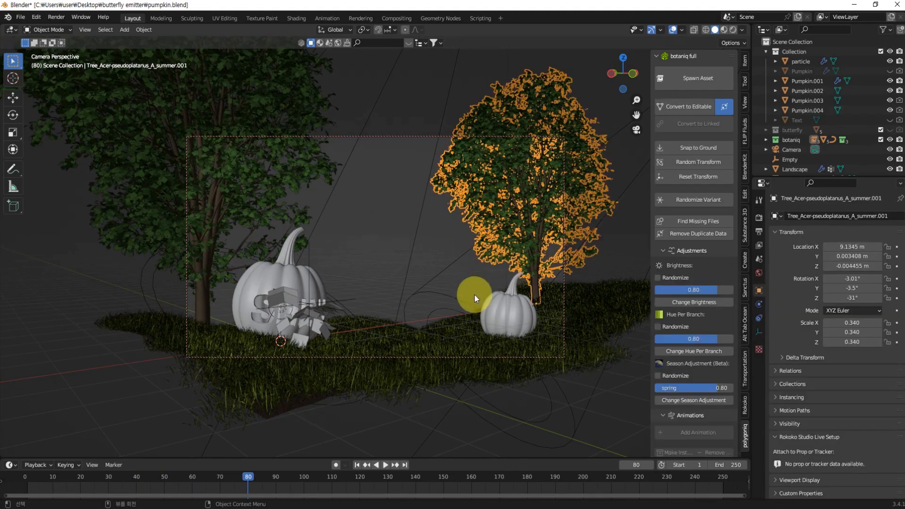
{"action": "left_click", "coordinate": [686, 109]}
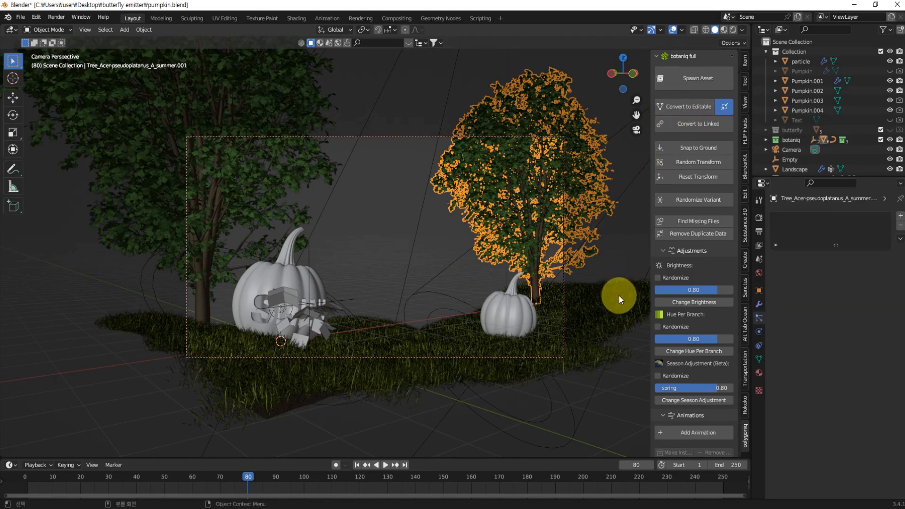
{"action": "left_click", "coordinate": [698, 431]}
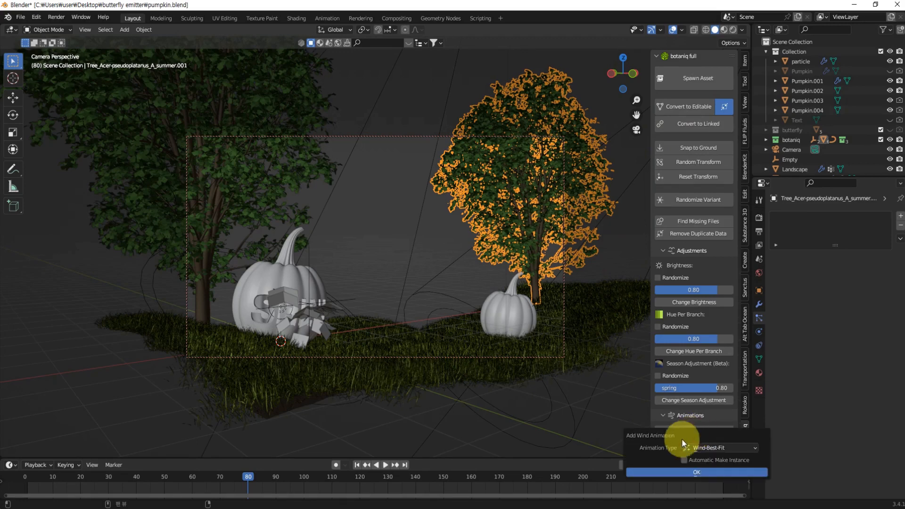
{"action": "left_click", "coordinate": [692, 474]}
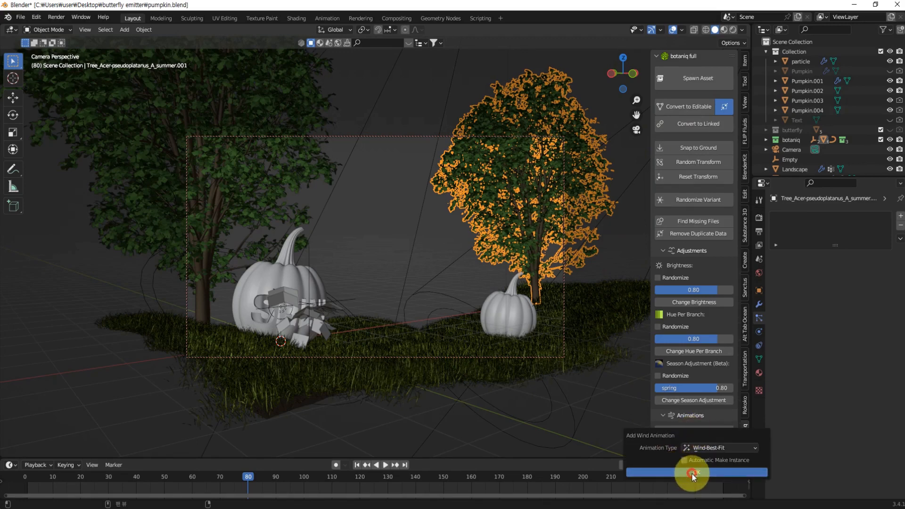
Play the animation with nothing selected in Solid and Material Preview shading to check the trees' wind motion
{"action": "left_click", "coordinate": [446, 236]}
{"action": "key", "text": "space"}
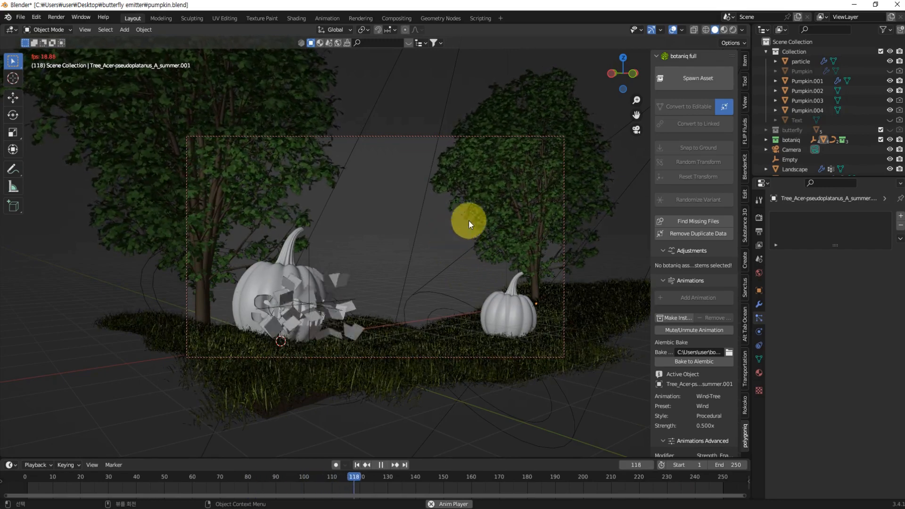
{"action": "key", "text": "space"}
{"action": "left_click", "coordinate": [724, 30]}
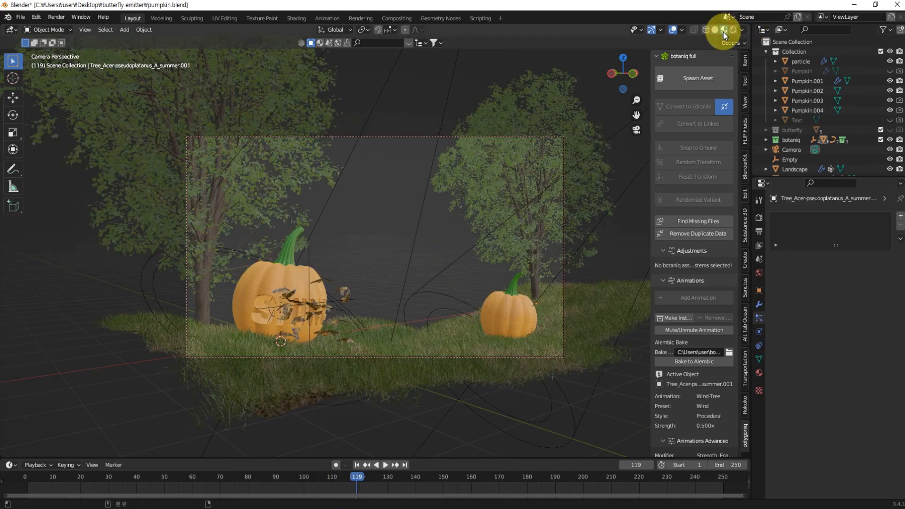
{"action": "key", "text": "space"}
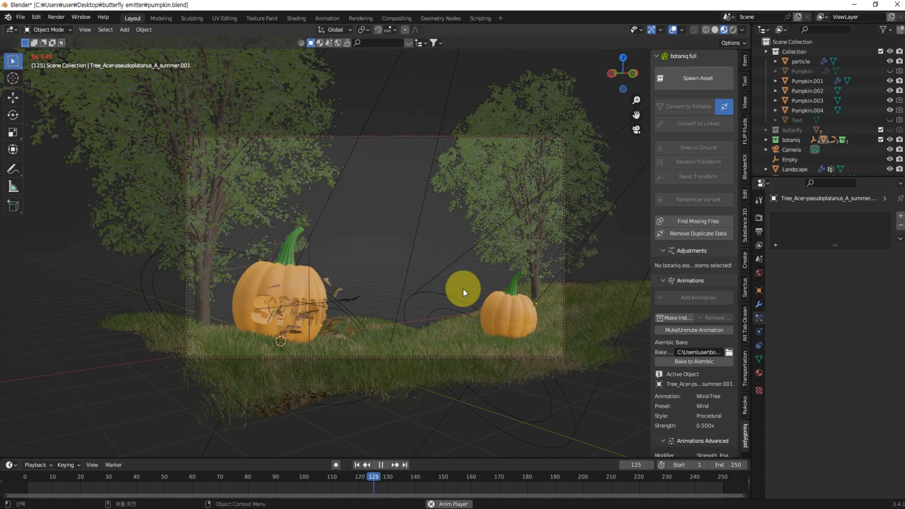
{"action": "key", "text": "space"}
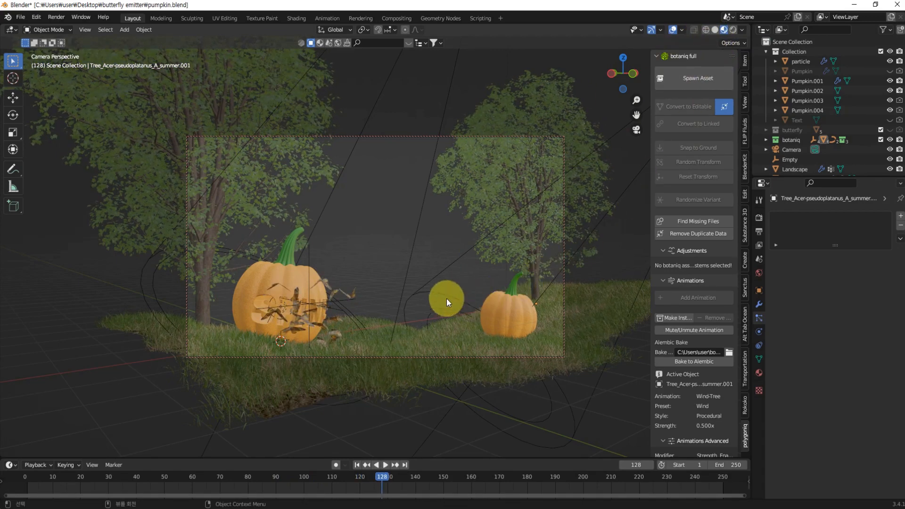
Preview the animation in Rendered shading and again in Solid shading, stopping the playback each time
{"action": "left_click", "coordinate": [733, 30]}
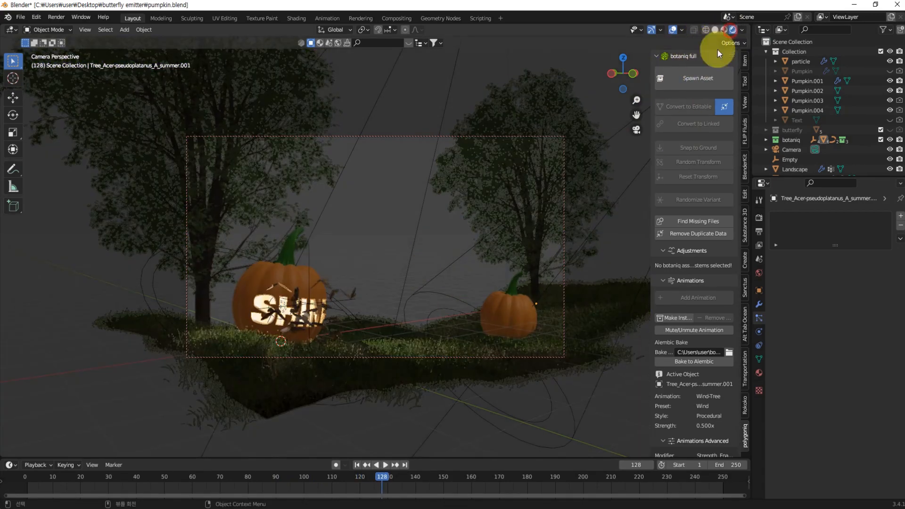
{"action": "key", "text": "space"}
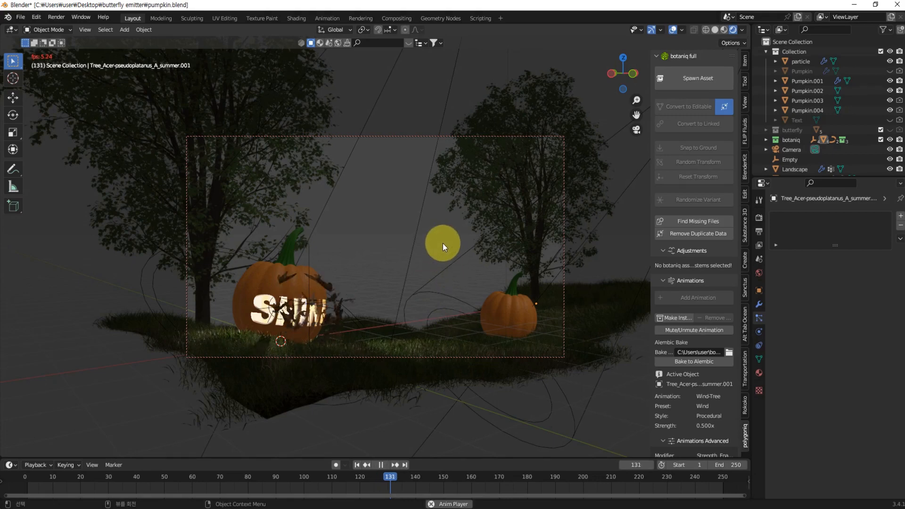
{"action": "key", "text": "space"}
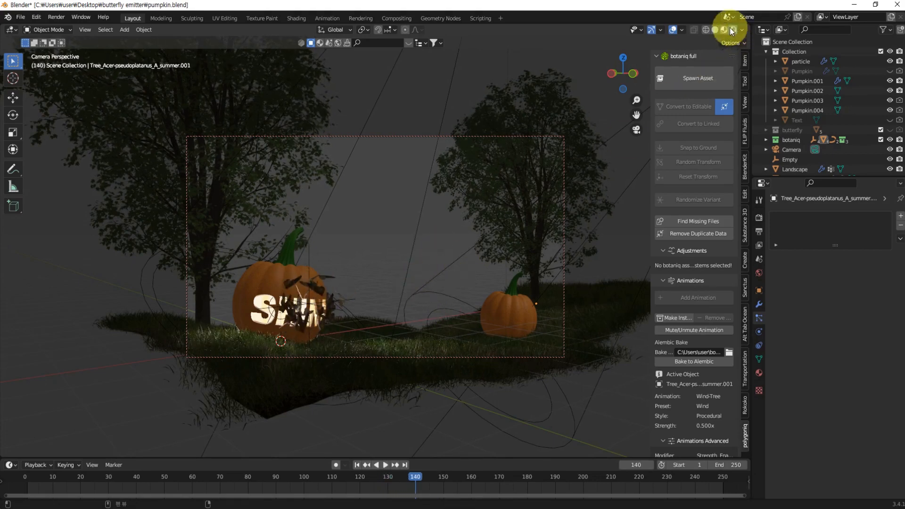
{"action": "left_click", "coordinate": [715, 29]}
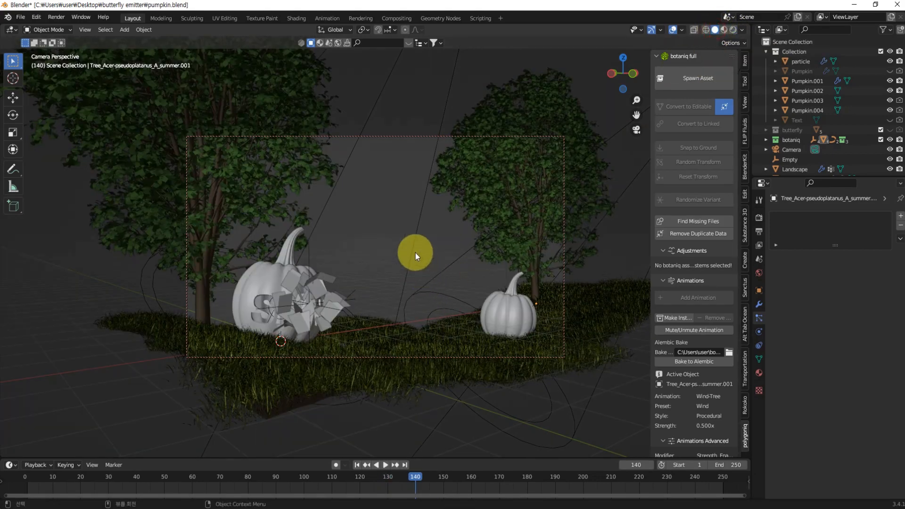
{"action": "key", "text": "space"}
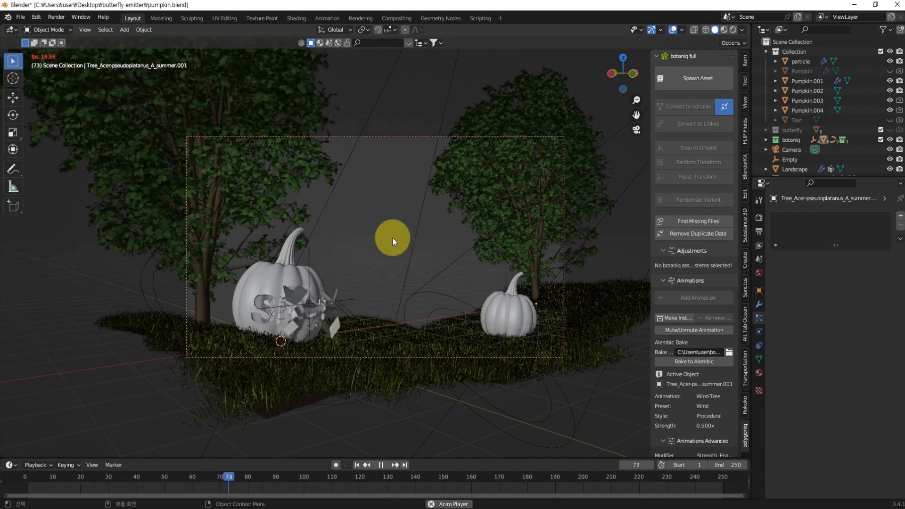
{"action": "key", "text": "space"}
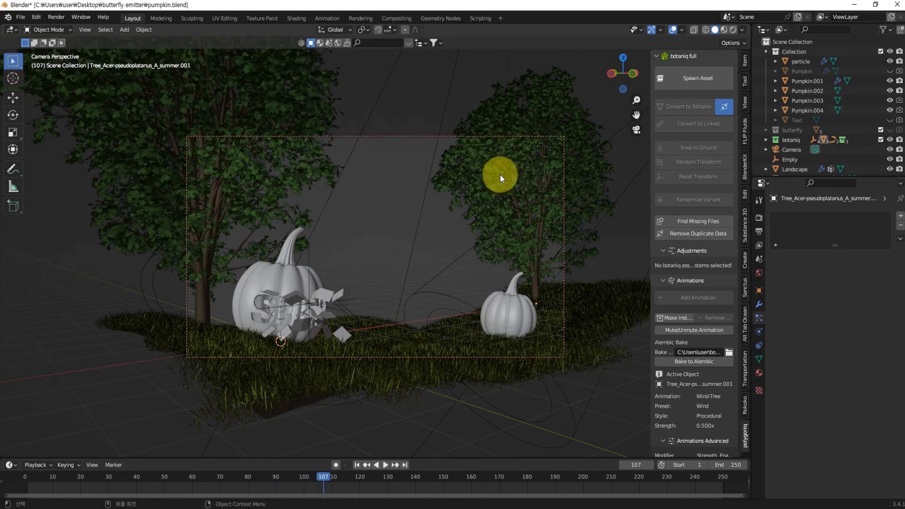
Check the world surface settings and switch to the Shading workspace with the camera view in Rendered shading
{"action": "left_click", "coordinate": [732, 30]}
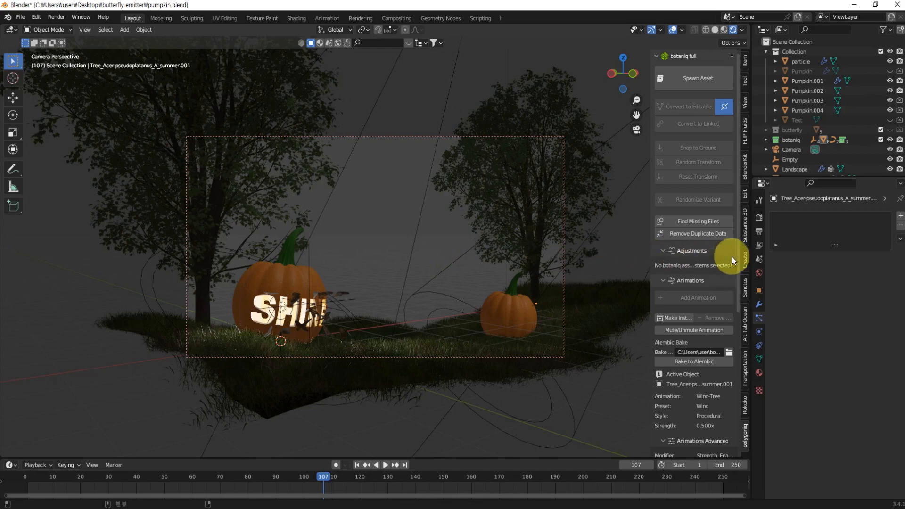
{"action": "left_click", "coordinate": [759, 273]}
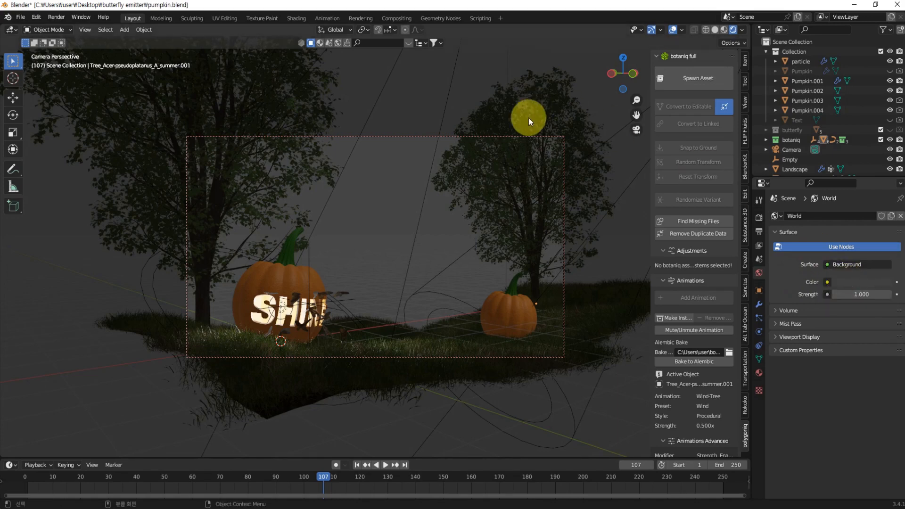
{"action": "left_click", "coordinate": [299, 18]}
{"action": "middle_click_drag", "start_coordinate": [358, 384], "coordinate": [519, 394]}
{"action": "scroll", "coordinate": [519, 392], "scroll_direction": "down", "scroll_amount": 4}
{"action": "middle_click_drag", "start_coordinate": [570, 208], "coordinate": [579, 193]}
{"action": "key", "text": "KP_0"}
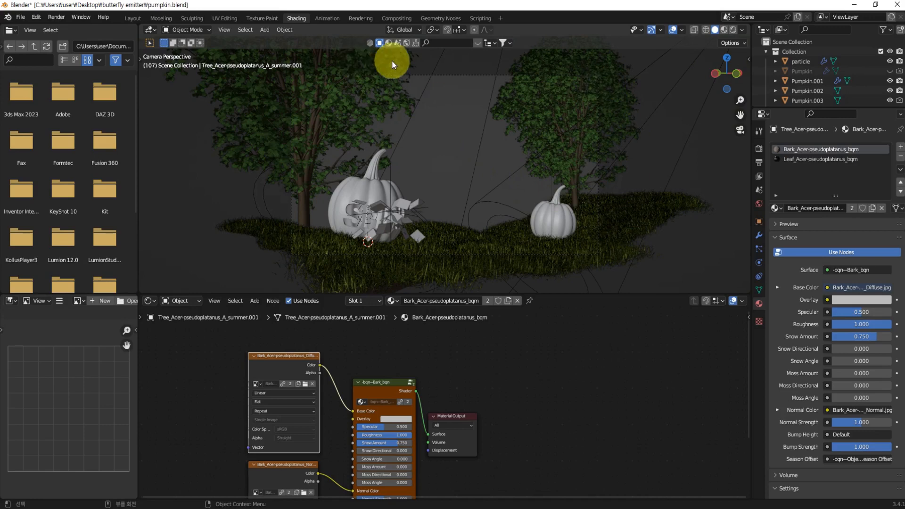
{"action": "left_click", "coordinate": [733, 29]}
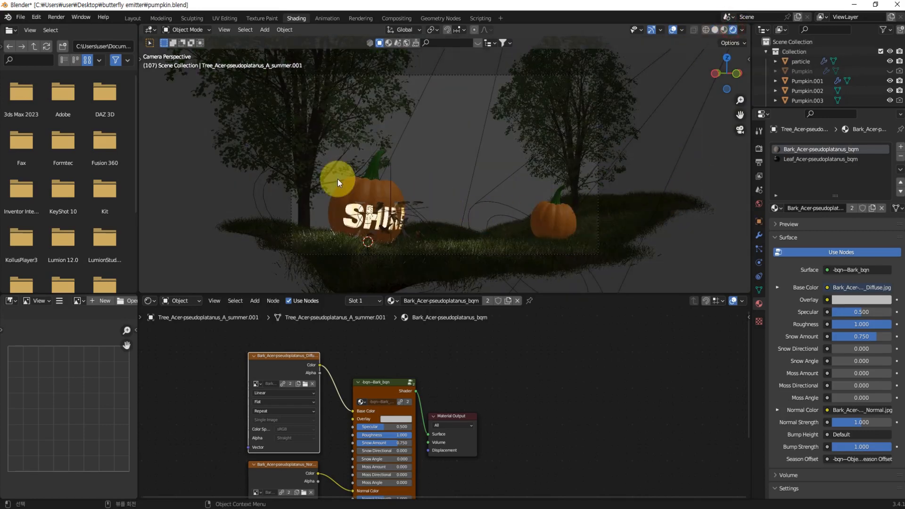
Examine the bark material nodes of the tree and the material nodes of the carved pumpkin
{"action": "scroll", "coordinate": [497, 372], "scroll_direction": "down", "scroll_amount": 2}
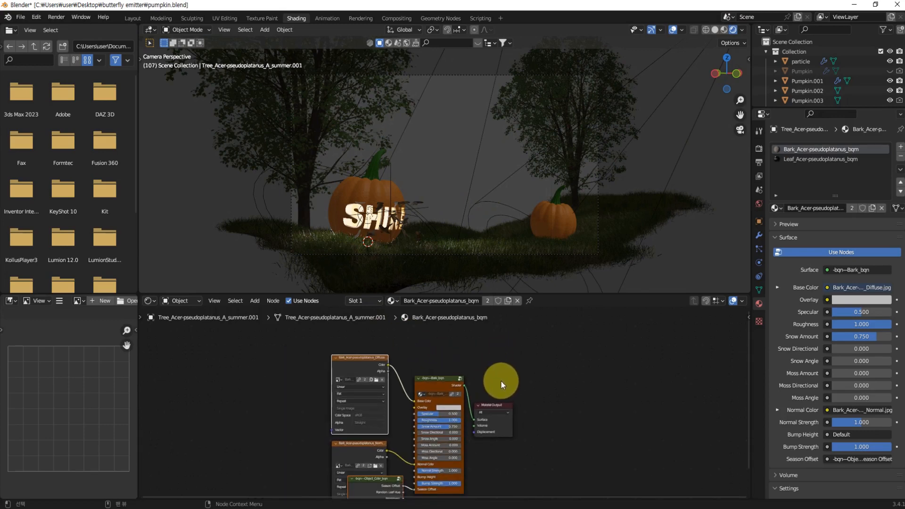
{"action": "middle_click_drag", "start_coordinate": [502, 381], "coordinate": [553, 375]}
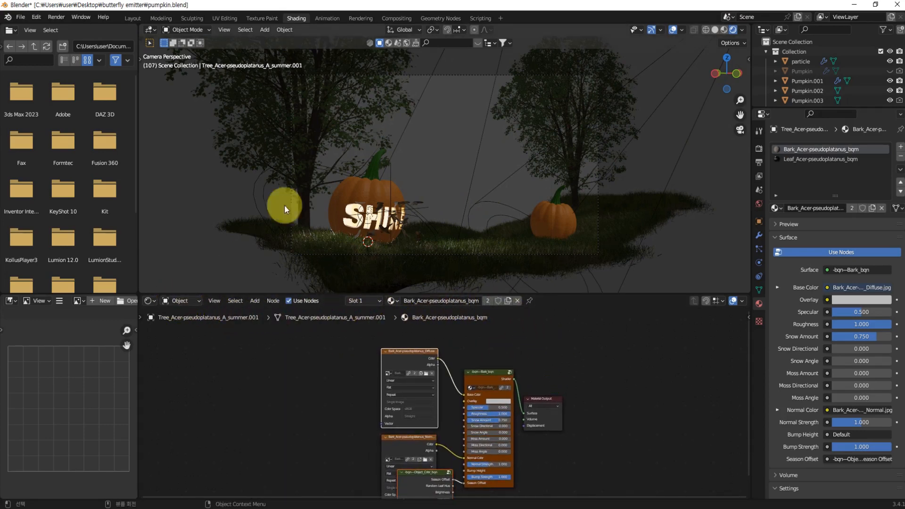
{"action": "left_click", "coordinate": [324, 142]}
{"action": "left_click", "coordinate": [371, 204]}
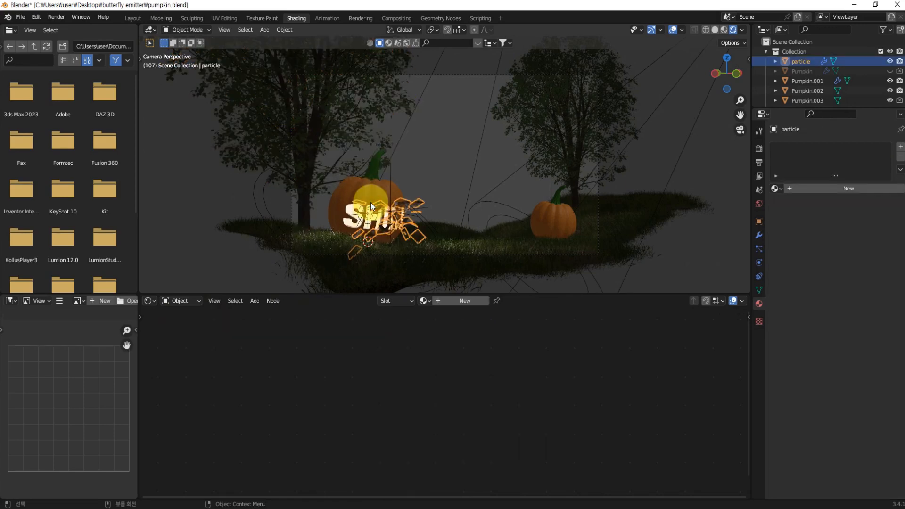
{"action": "left_click", "coordinate": [367, 193]}
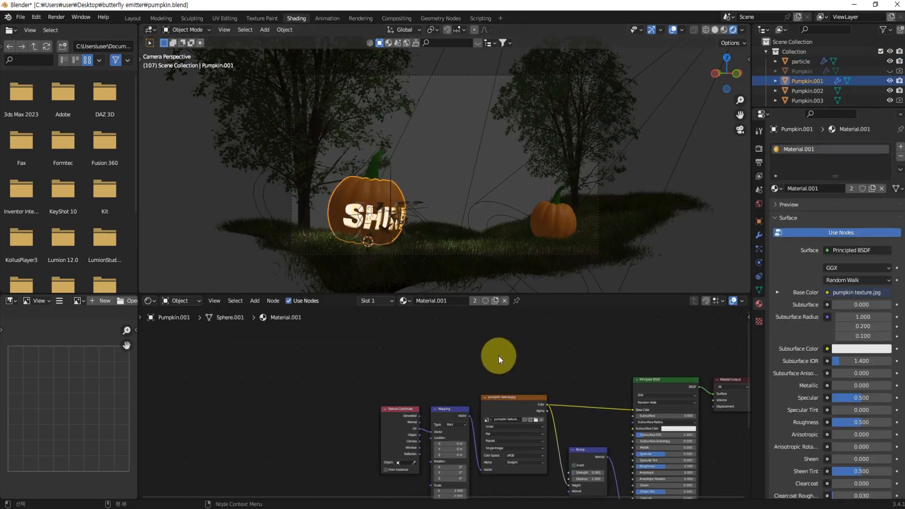
{"action": "middle_click_drag", "start_coordinate": [495, 356], "coordinate": [400, 337]}
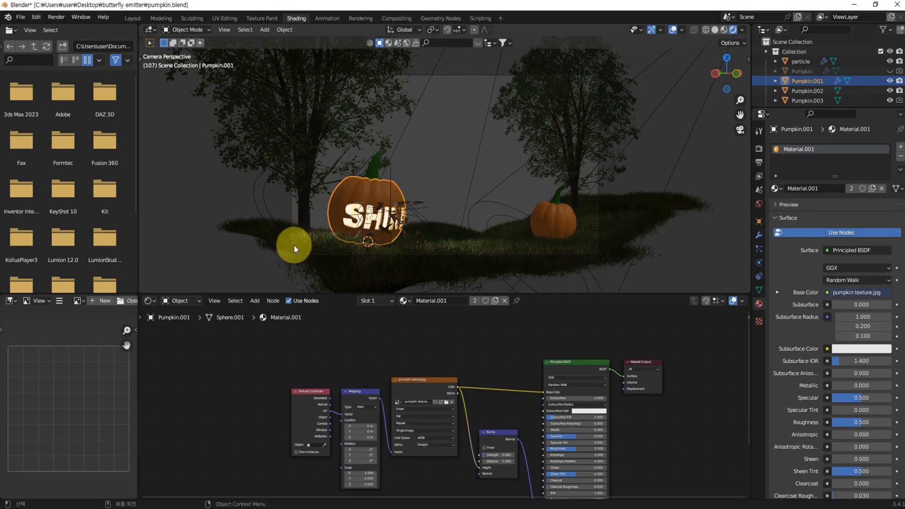
Switch the shader editor from object to World nodes and bring the Background and World Output nodes into close view
{"action": "left_click", "coordinate": [188, 301]}
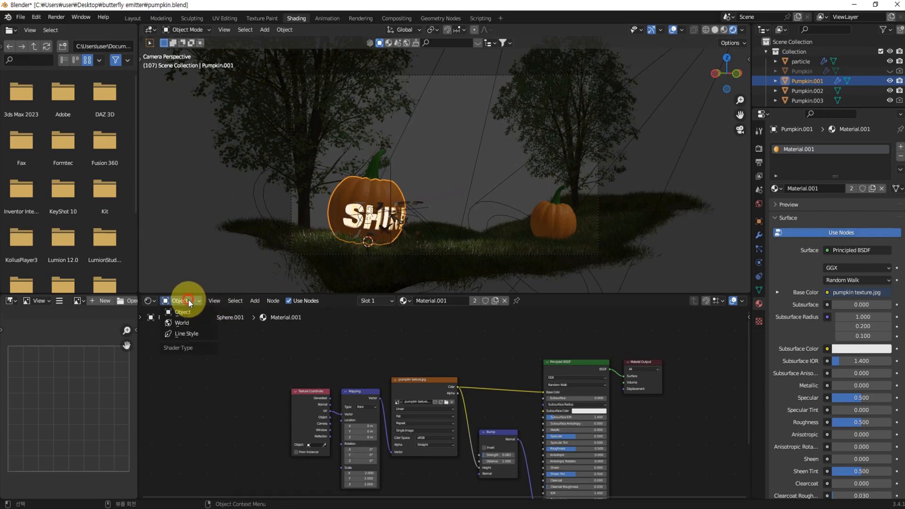
{"action": "left_click", "coordinate": [182, 323]}
{"action": "left_click", "coordinate": [476, 373]}
{"action": "middle_click_drag", "start_coordinate": [475, 373], "coordinate": [437, 371]}
{"action": "scroll", "coordinate": [494, 376], "scroll_direction": "up", "scroll_amount": 5}
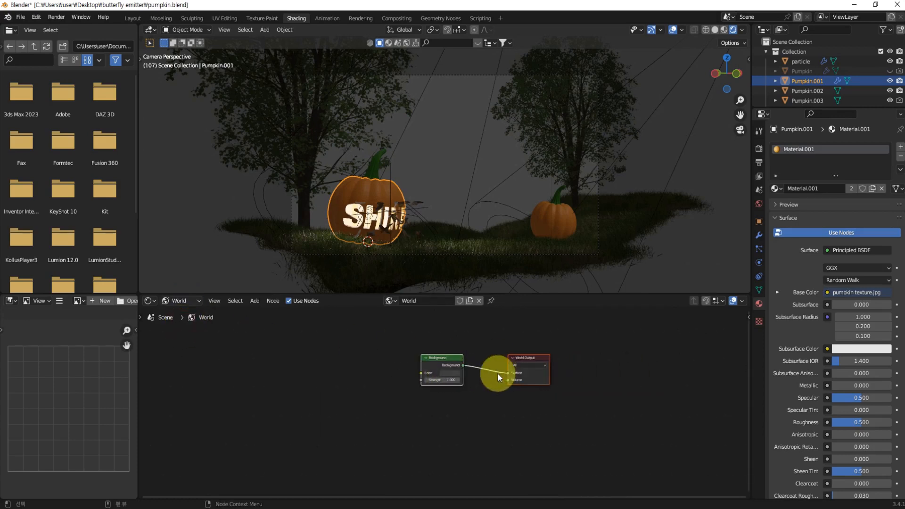
{"action": "mouse_move", "coordinate": [493, 378]}
{"action": "middle_mouse_down"}
{"action": "mouse_move", "coordinate": [466, 426]}
{"action": "mouse_move", "coordinate": [477, 380]}
{"action": "middle_mouse_up"}
{"action": "scroll", "coordinate": [465, 394], "scroll_direction": "up", "scroll_amount": 2}
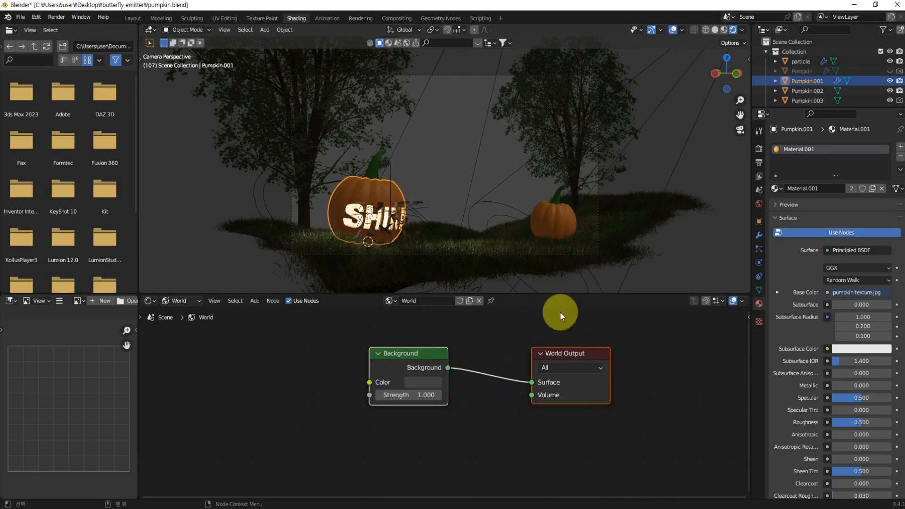
Show the World properties beside the world nodes and switch to the Poly Haven site in the web browser
{"action": "left_click", "coordinate": [759, 204]}
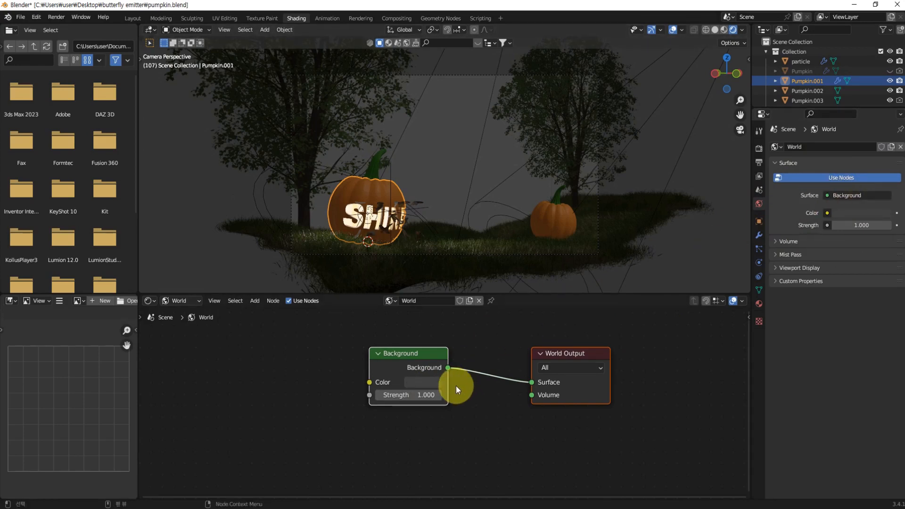
{"action": "middle_click_drag", "start_coordinate": [457, 418], "coordinate": [488, 425]}
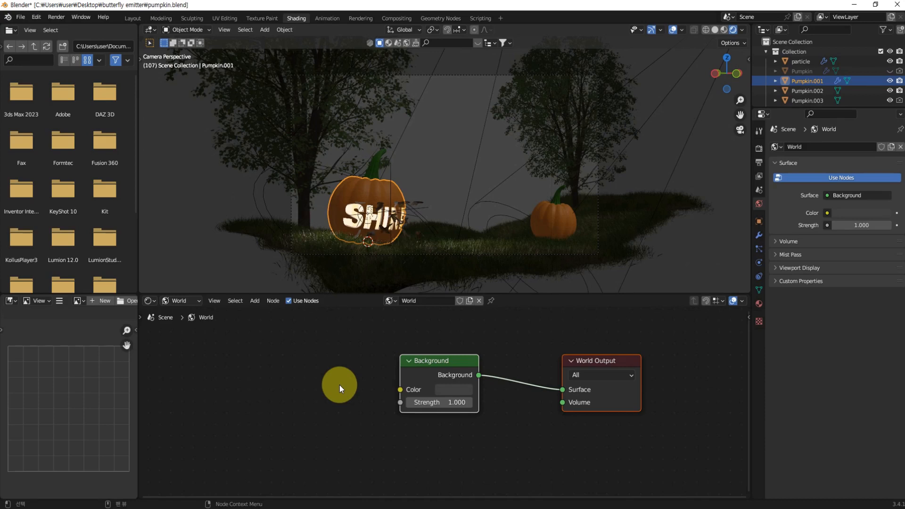
{"action": "left_click", "coordinate": [793, 393]}
{"action": "mouse_move", "coordinate": [217, 504]}
{"action": "left_click", "coordinate": [213, 474]}
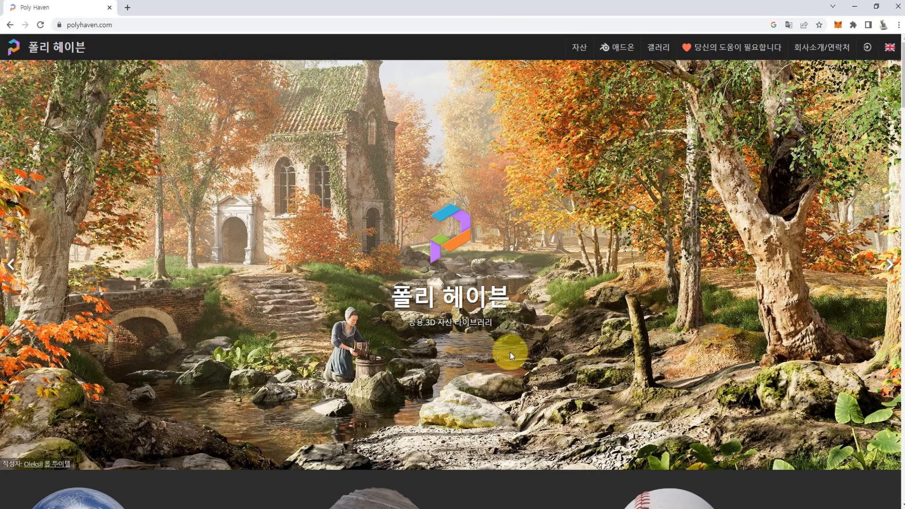
Download the Kloppenheim 07 (Pure Sky) HDRI as a 4K EXR from Poly Haven's night HDRI category
{"action": "scroll", "coordinate": [489, 324], "scroll_direction": "down", "scroll_amount": 2}
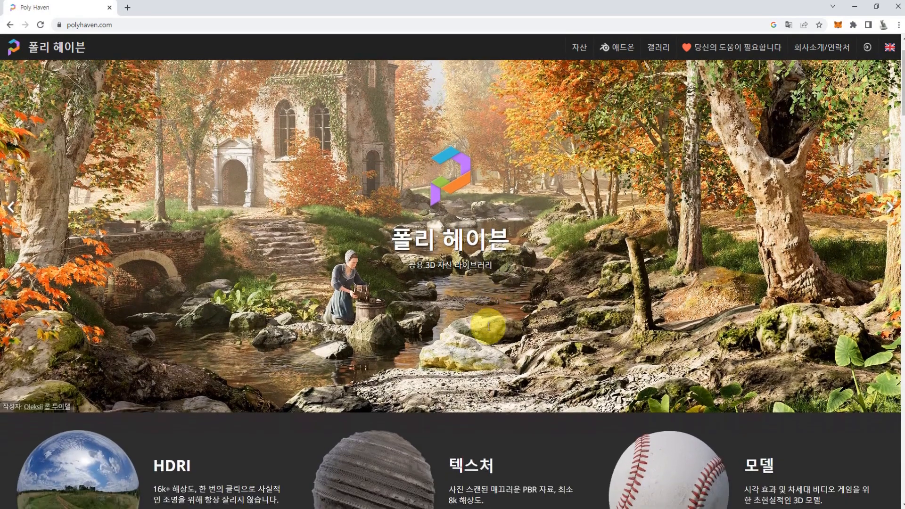
{"action": "scroll", "coordinate": [489, 325], "scroll_direction": "down", "scroll_amount": 5}
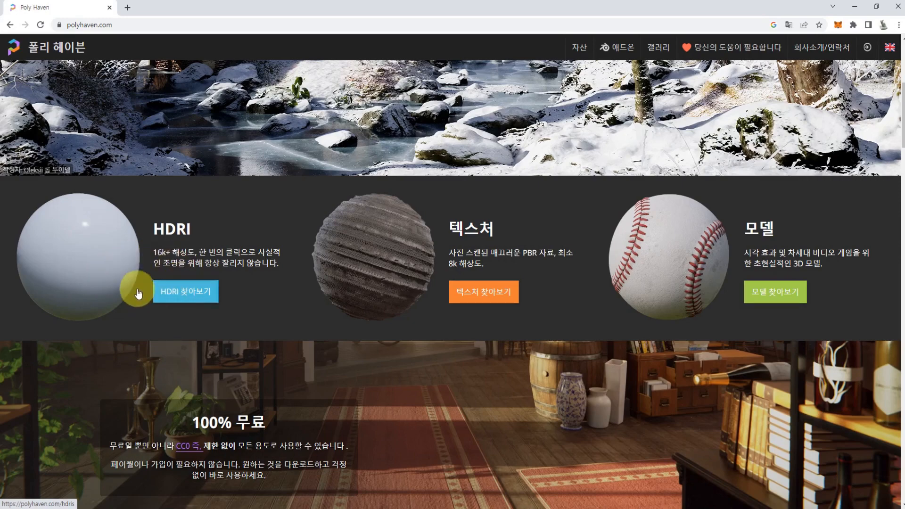
{"action": "left_click", "coordinate": [168, 292]}
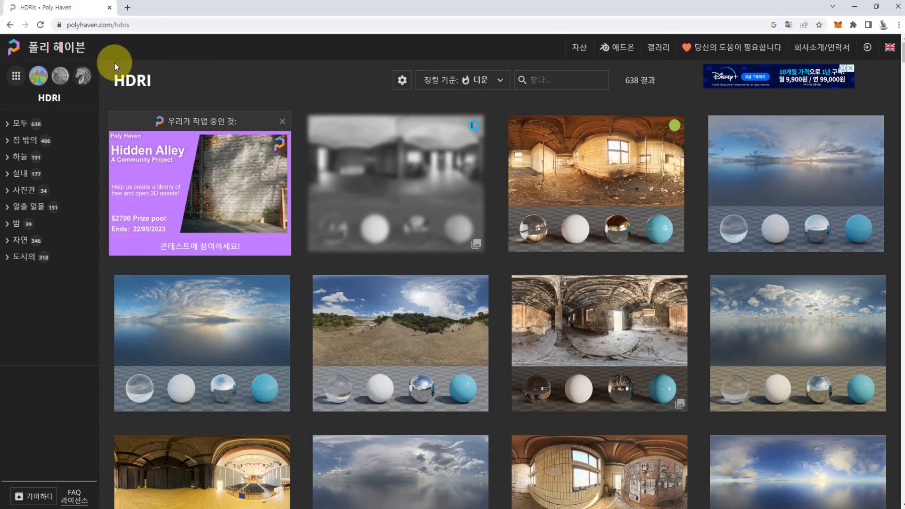
{"action": "left_click", "coordinate": [18, 225]}
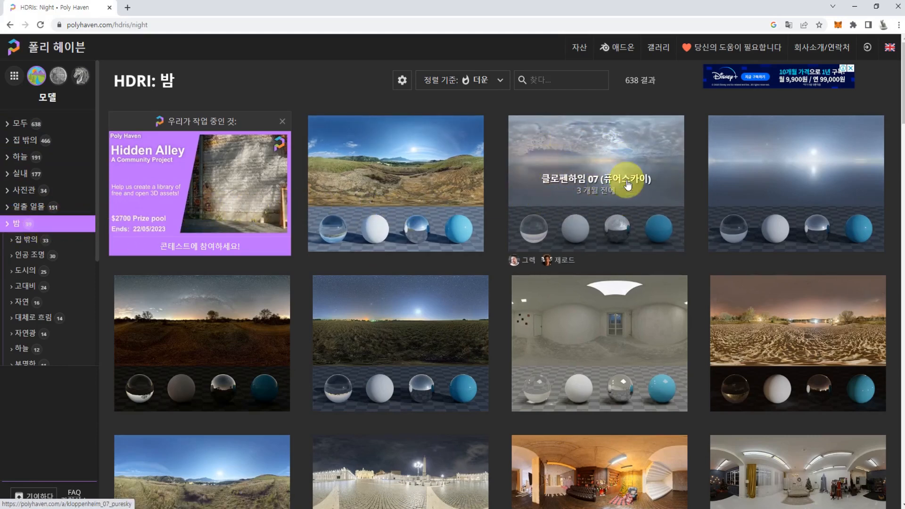
{"action": "left_click", "coordinate": [592, 175]}
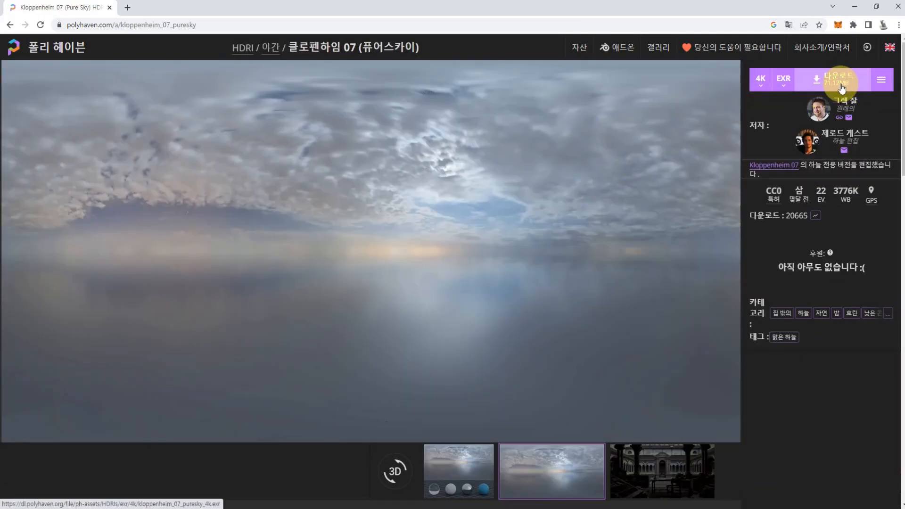
{"action": "left_click", "coordinate": [825, 86]}
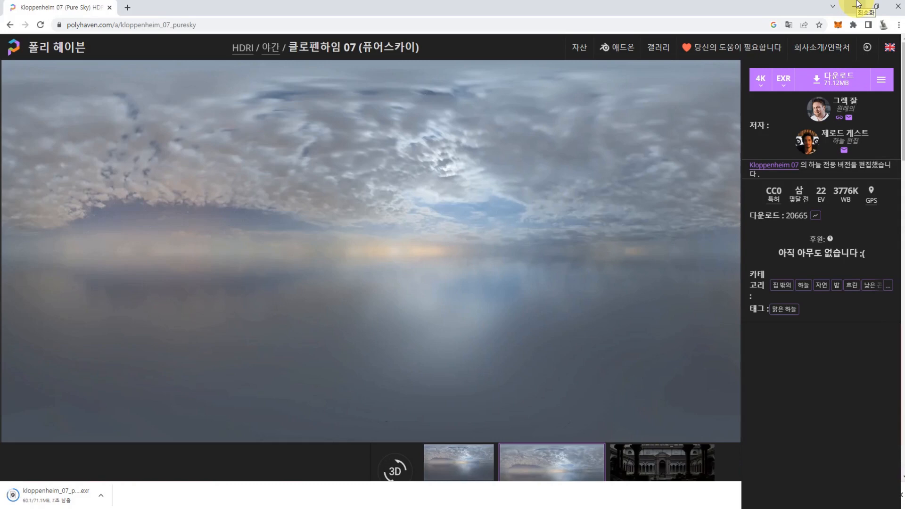
Return to Blender and add an Environment Texture node in front of the Background node in the world nodes
{"action": "left_click", "coordinate": [858, 4]}
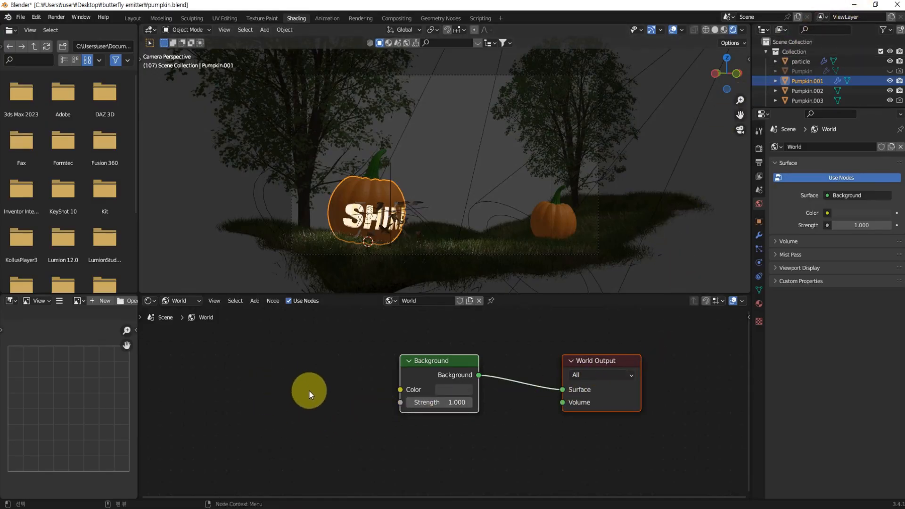
{"action": "middle_click_drag", "start_coordinate": [360, 366], "coordinate": [424, 361]}
{"action": "key", "text": "shift+a"}
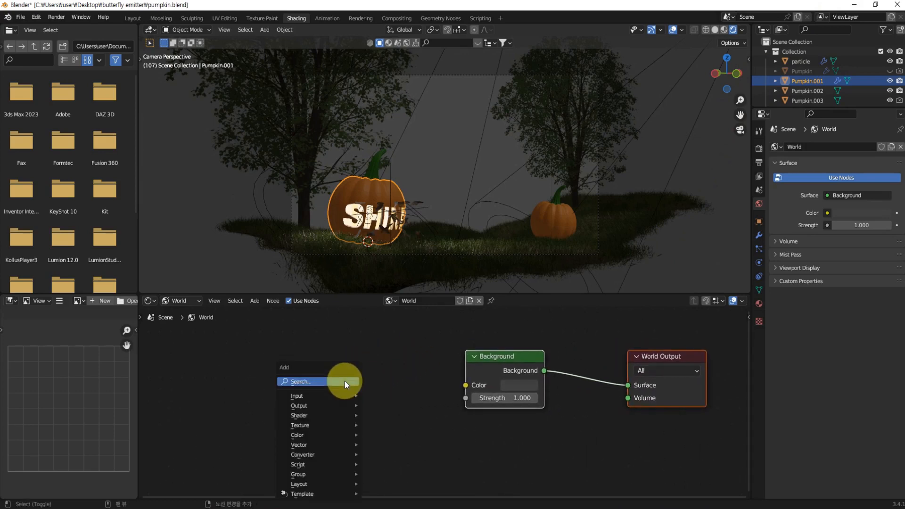
{"action": "left_click", "coordinate": [336, 381]}
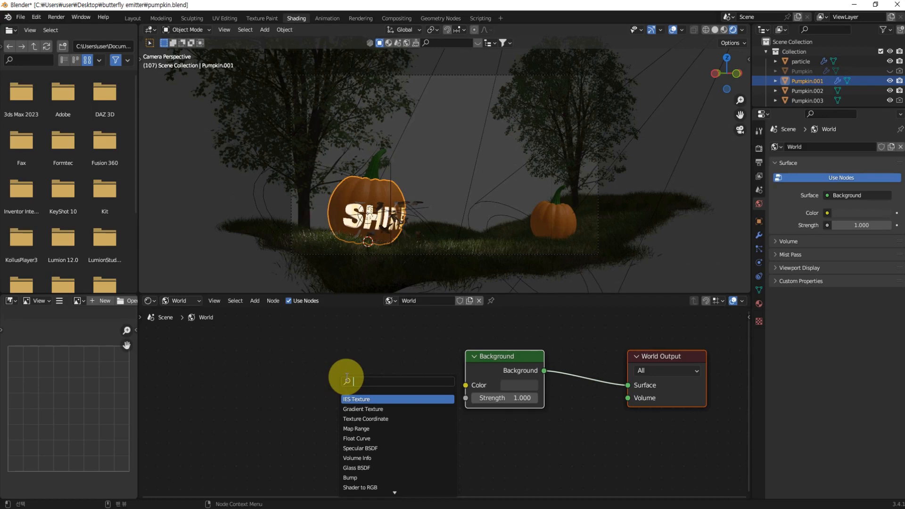
{"action": "type", "text": "er"}
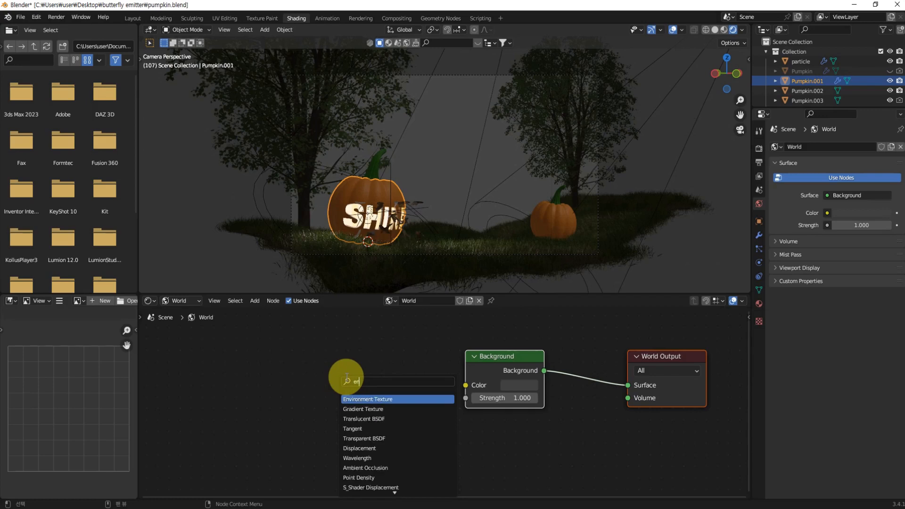
{"action": "left_click", "coordinate": [352, 399]}
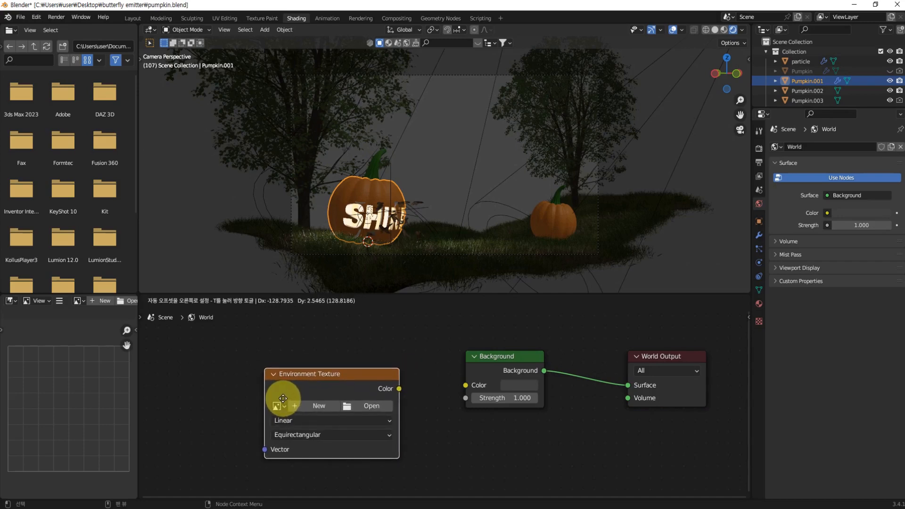
{"action": "left_click", "coordinate": [283, 398]}
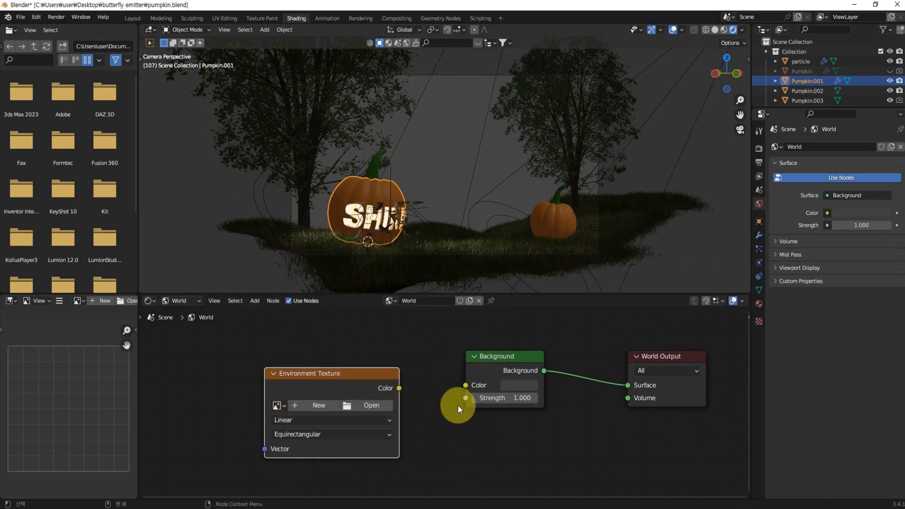
Load kloppenheim_07_puresky_4k.exr into the Environment Texture node and link its Color output to the Background node's Color input
{"action": "left_click", "coordinate": [362, 404]}
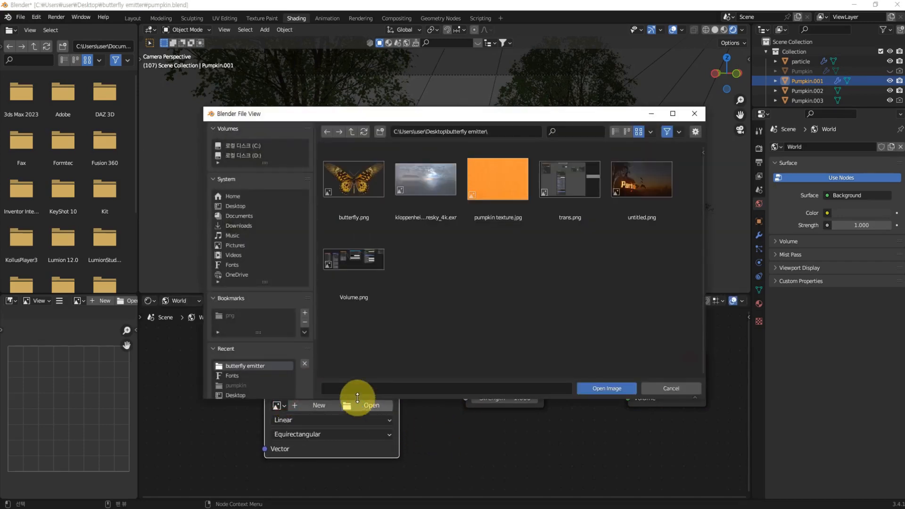
{"action": "left_click", "coordinate": [435, 185]}
{"action": "left_click", "coordinate": [608, 388]}
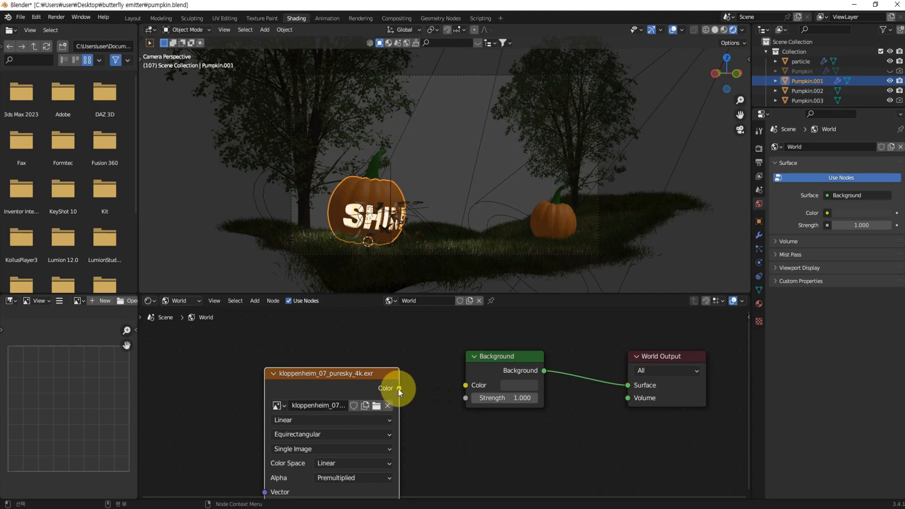
{"action": "left_click_drag", "start_coordinate": [399, 389], "coordinate": [465, 386]}
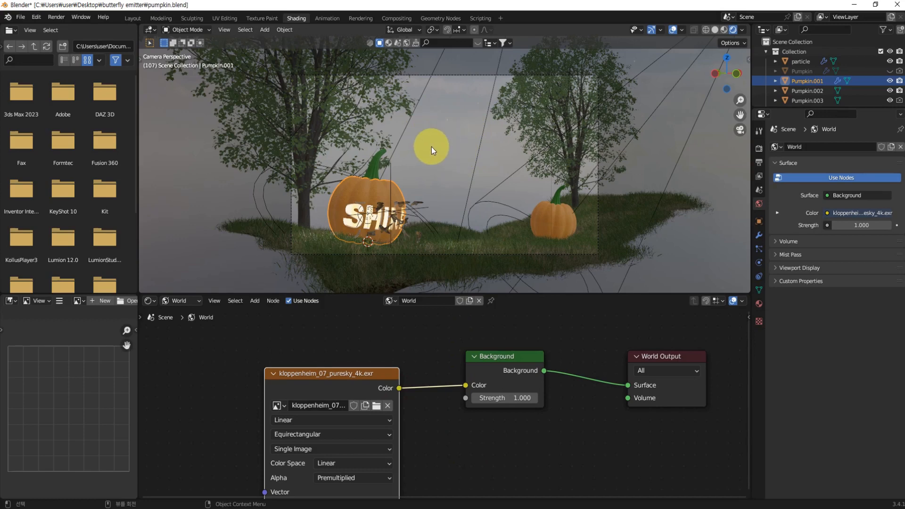
Add connected Texture Coordinate and Mapping nodes to the sky's environment texture node
{"action": "scroll", "coordinate": [445, 413], "scroll_direction": "down", "scroll_amount": 2}
{"action": "middle_click_drag", "start_coordinate": [449, 420], "coordinate": [493, 401]}
{"action": "left_click", "coordinate": [419, 348]}
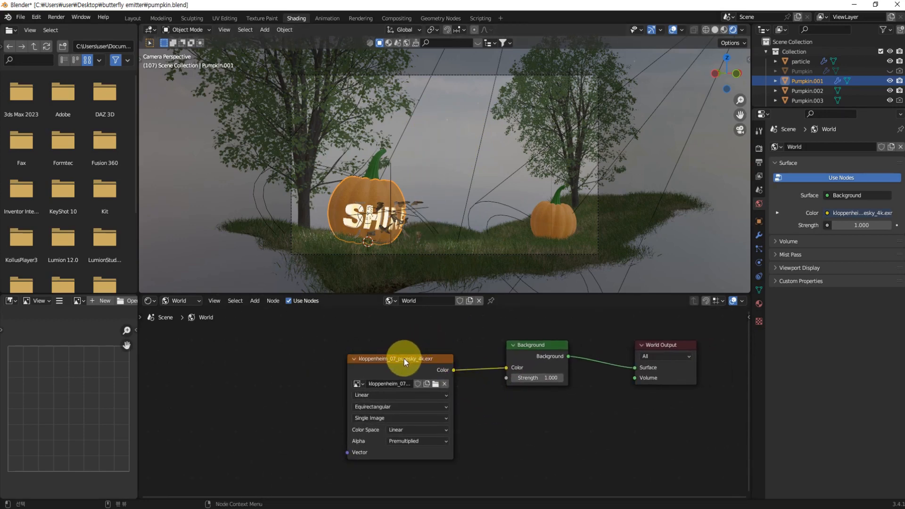
{"action": "left_click", "coordinate": [404, 358]}
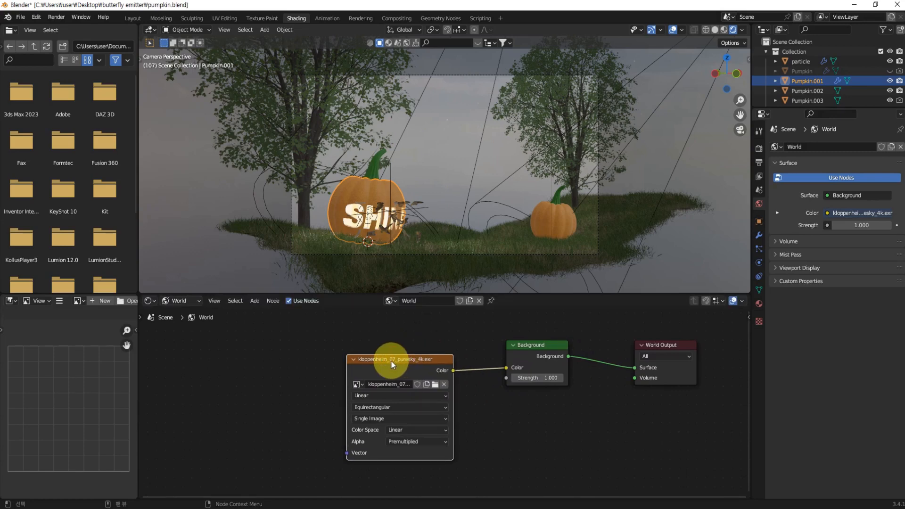
{"action": "key", "text": "ctrl+t"}
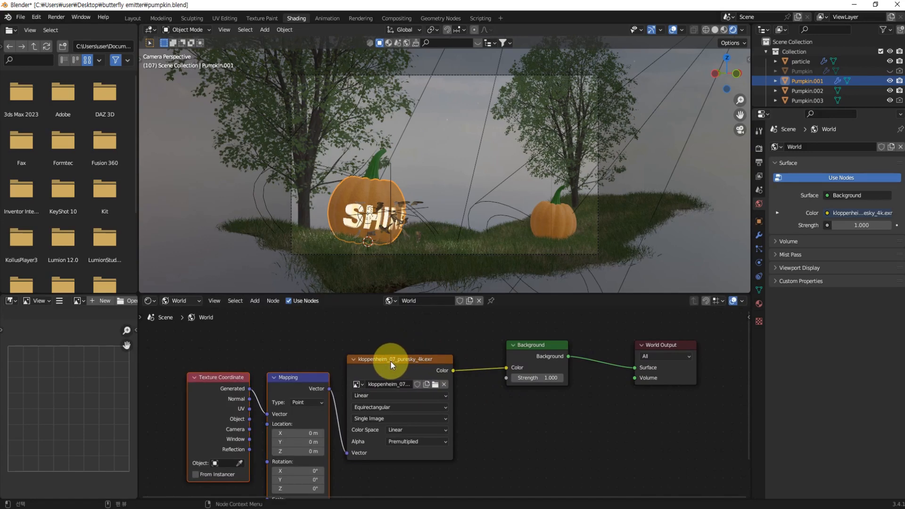
Reposition the sky behind the pumpkins by setting the Mapping node's Z location to 0.31 m and Z rotation to 91.4°
{"action": "middle_click_drag", "start_coordinate": [334, 376], "coordinate": [372, 363]}
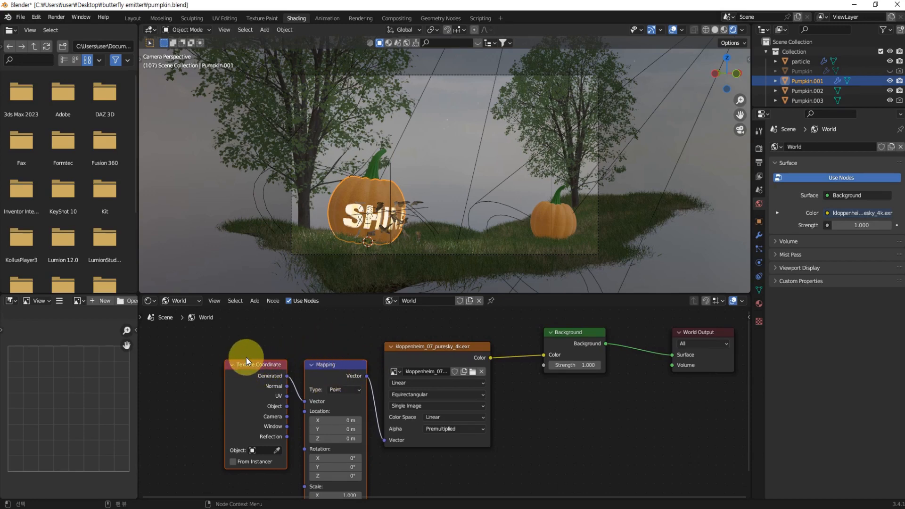
{"action": "middle_click_drag", "start_coordinate": [394, 430], "coordinate": [415, 400]}
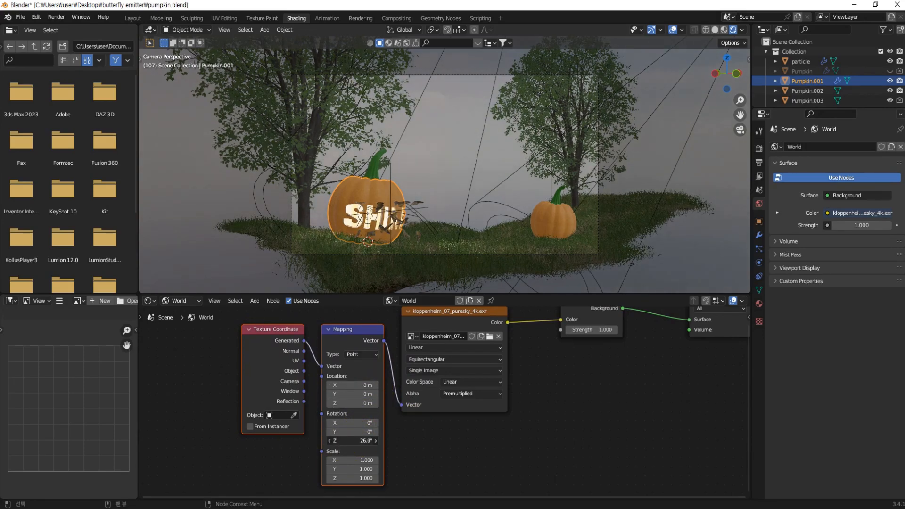
{"action": "mouse_move", "coordinate": [352, 441]}
{"action": "left_mouse_down"}
{"action": "mouse_move", "coordinate": [344, 441]}
{"action": "mouse_move", "coordinate": [358, 441]}
{"action": "left_mouse_up"}
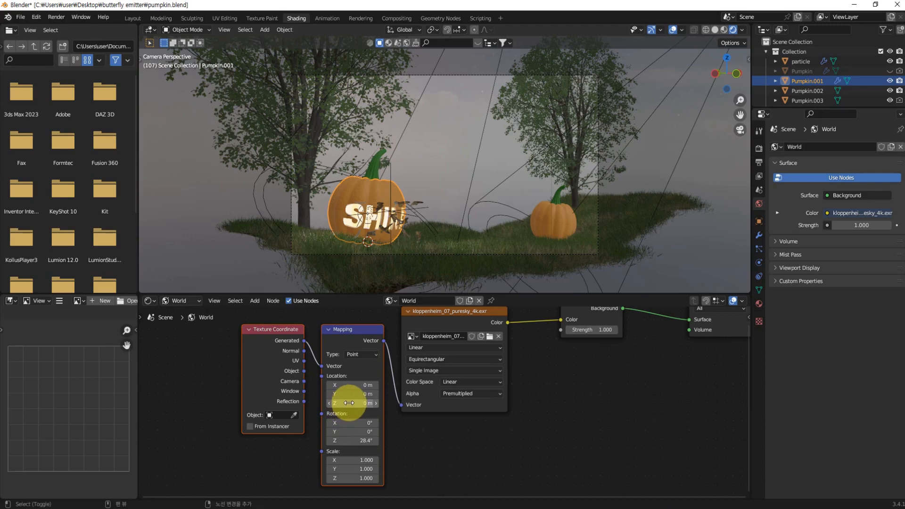
{"action": "left_click_drag", "start_coordinate": [350, 403], "coordinate": [362, 403], "text": "shift"}
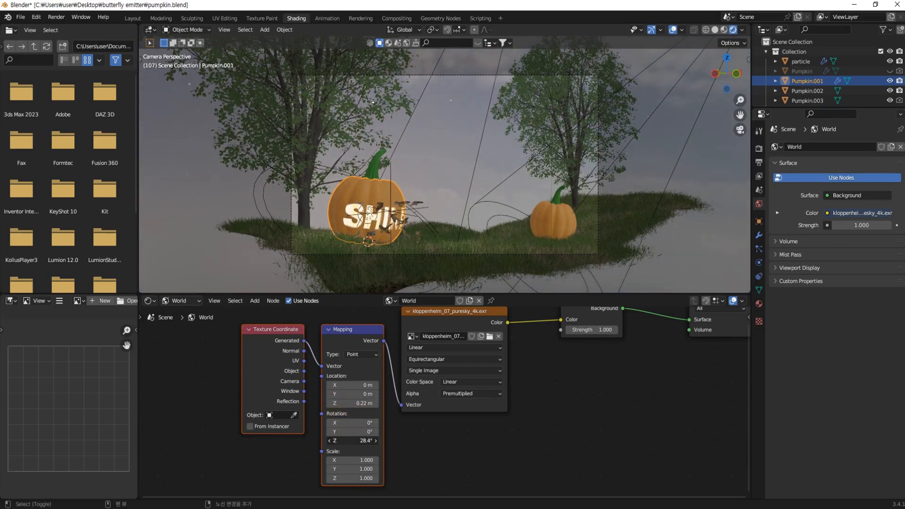
{"action": "left_click_drag", "start_coordinate": [353, 440], "coordinate": [372, 440], "text": "shift"}
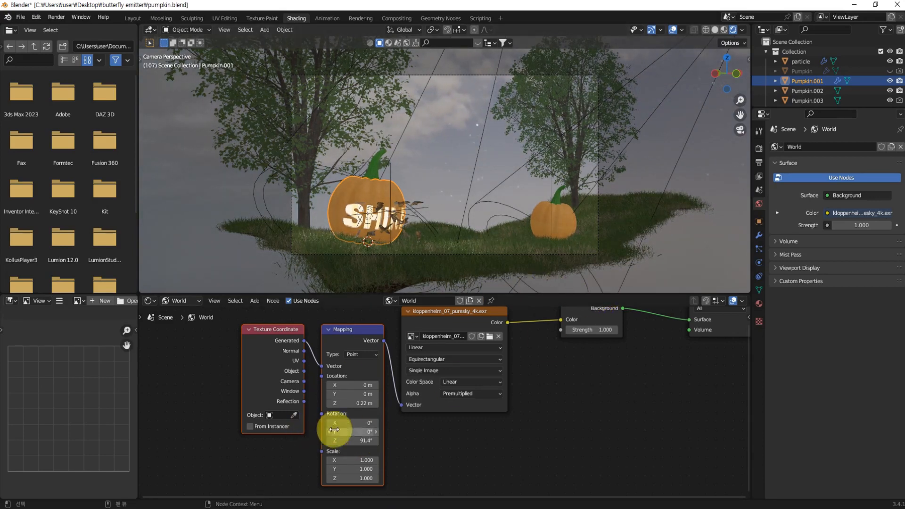
{"action": "mouse_move", "coordinate": [349, 403]}
{"action": "left_mouse_down"}
{"action": "mouse_move", "coordinate": [360, 404]}
{"action": "mouse_move", "coordinate": [353, 403]}
{"action": "left_mouse_up"}
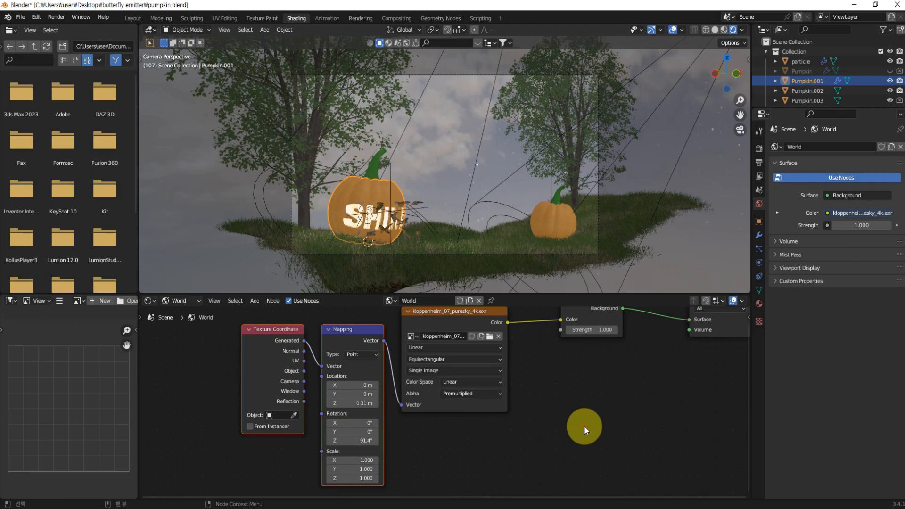
{"action": "left_click", "coordinate": [584, 426]}
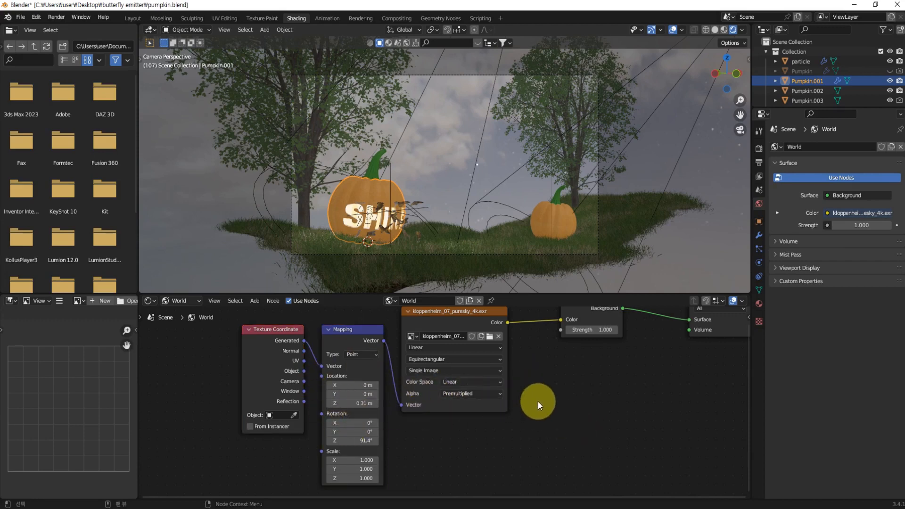
Darken the sky by setting the Background node's Strength to 0.070 and preview the animation briefly
{"action": "middle_click_drag", "start_coordinate": [538, 402], "coordinate": [495, 434]}
{"action": "left_click_drag", "start_coordinate": [415, 354], "coordinate": [429, 348]}
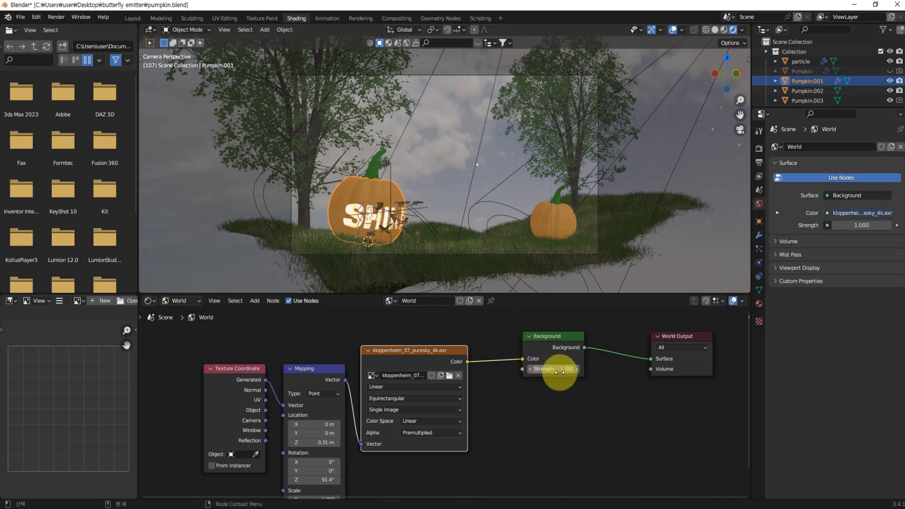
{"action": "left_click_drag", "start_coordinate": [550, 370], "coordinate": [519, 369]}
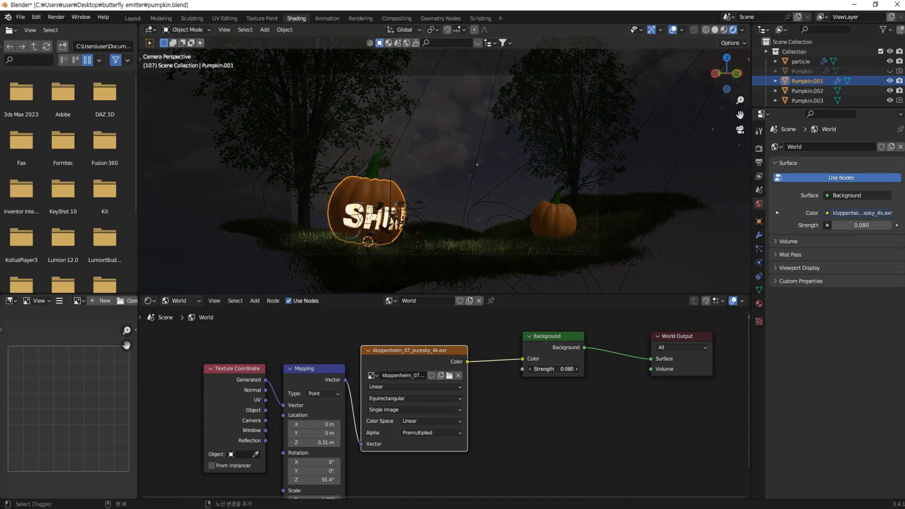
{"action": "left_click", "coordinate": [590, 456]}
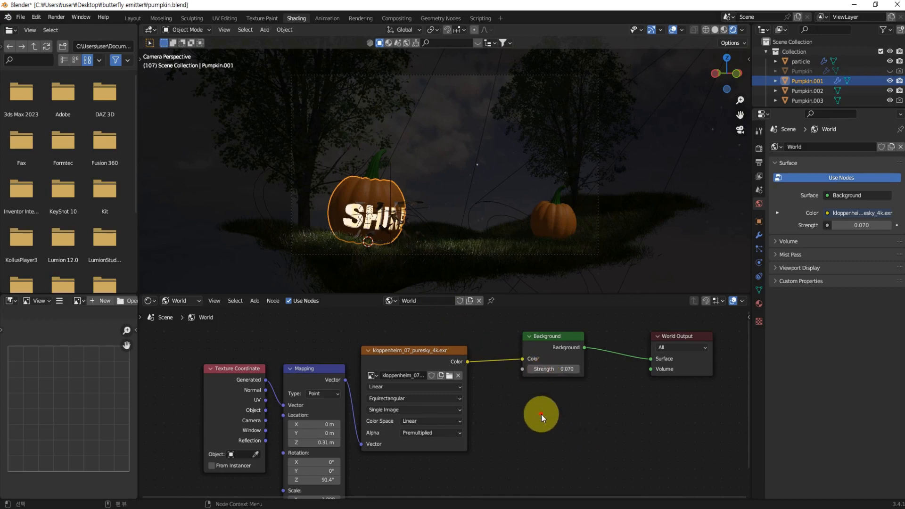
{"action": "key", "text": "space"}
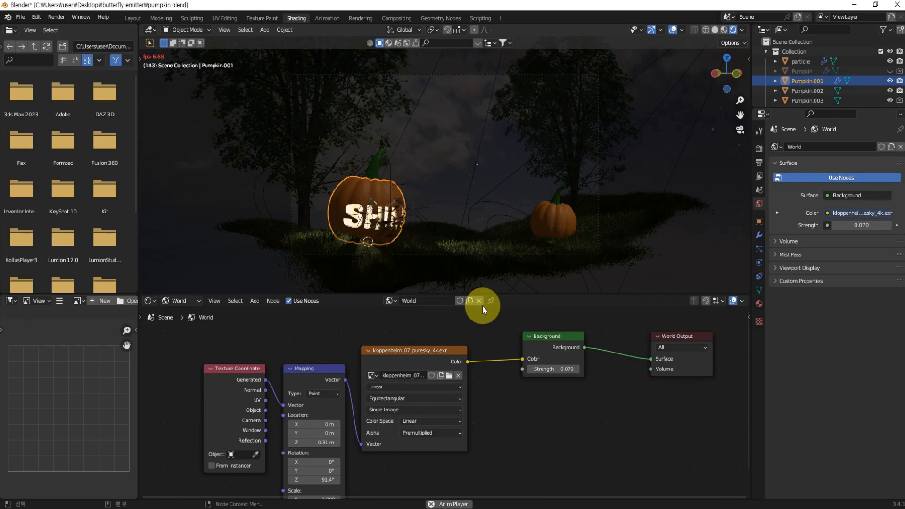
{"action": "key", "text": "space"}
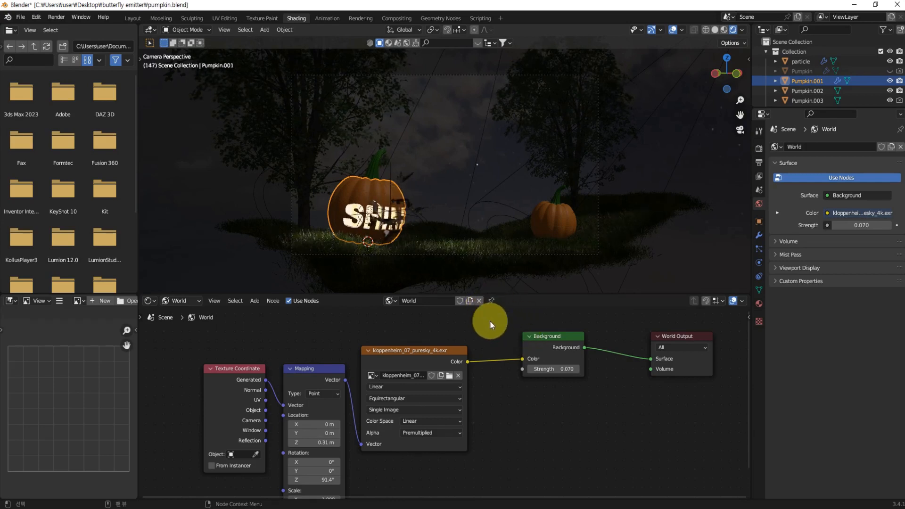
Switch to the Layout workspace and leave the camera view to see the whole scene from above
{"action": "left_click", "coordinate": [131, 18]}
{"action": "left_click", "coordinate": [387, 214]}
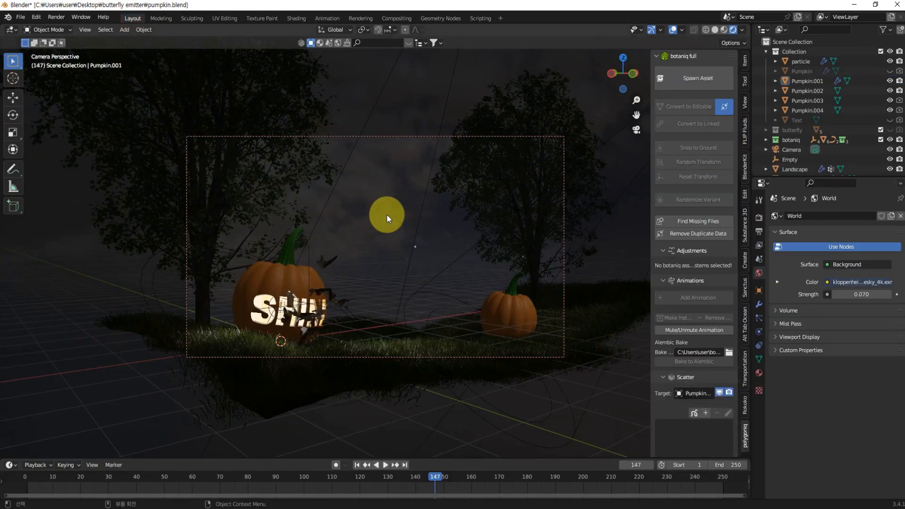
{"action": "middle_click_drag", "start_coordinate": [387, 214], "coordinate": [443, 330]}
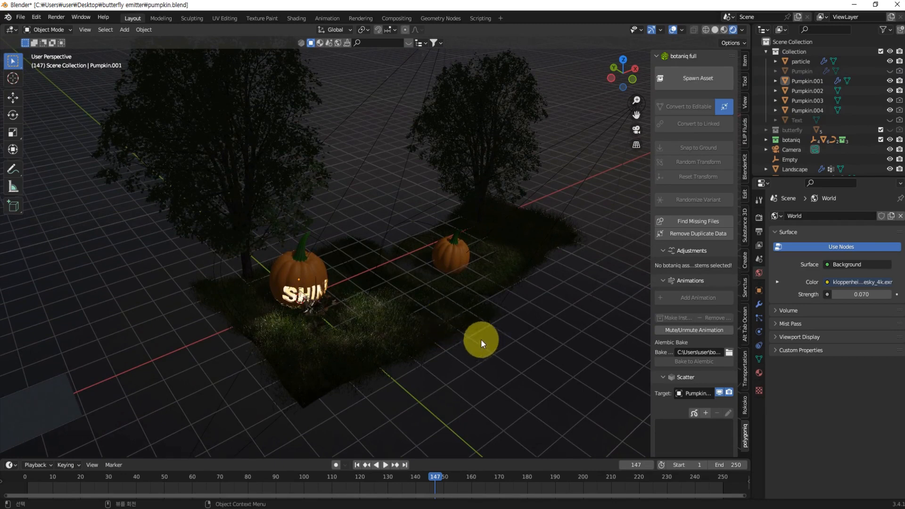
Add a cube mesh at the scene's centre and stretch it by about 5.78 along X
{"action": "mouse_move", "coordinate": [479, 335]}
{"action": "middle_mouse_down"}
{"action": "mouse_move", "coordinate": [465, 341]}
{"action": "mouse_move", "coordinate": [466, 321]}
{"action": "mouse_move", "coordinate": [485, 325]}
{"action": "middle_mouse_up"}
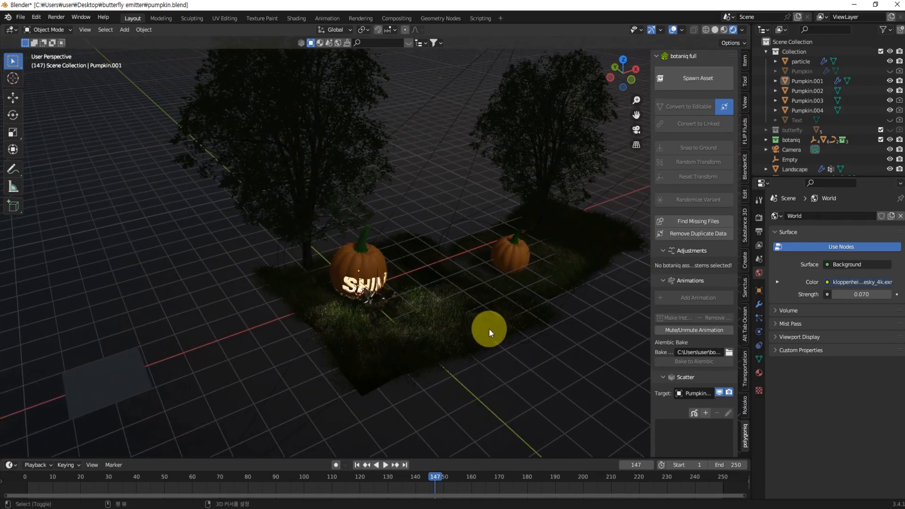
{"action": "key", "text": "shift+a"}
{"action": "mouse_move", "coordinate": [488, 315]}
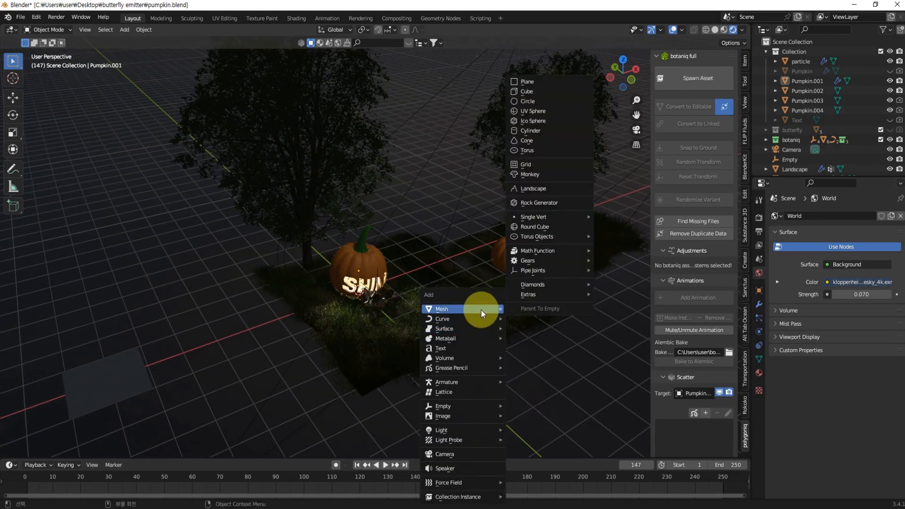
{"action": "left_click", "coordinate": [539, 90]}
{"action": "scroll", "coordinate": [786, 160], "scroll_direction": "down", "scroll_amount": 3}
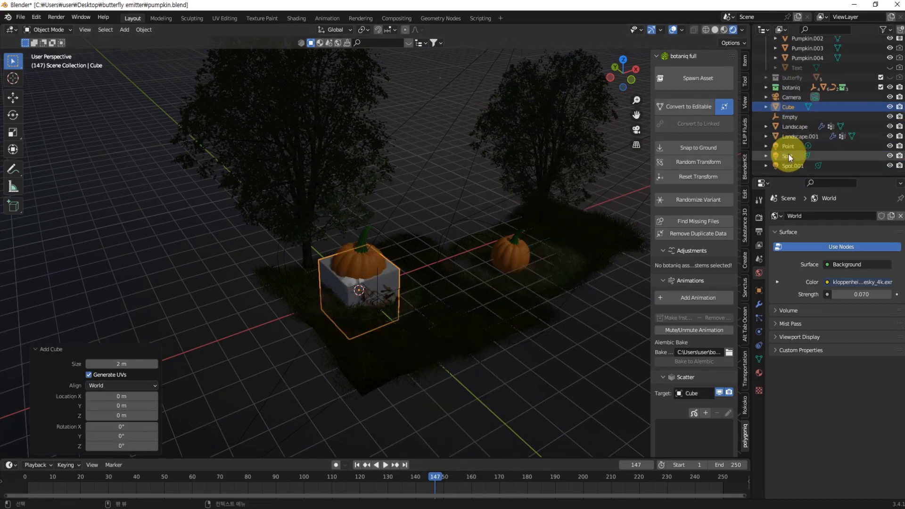
{"action": "middle_click_drag", "start_coordinate": [460, 336], "coordinate": [449, 321]}
{"action": "key", "text": "s"}
{"action": "key", "text": "x"}
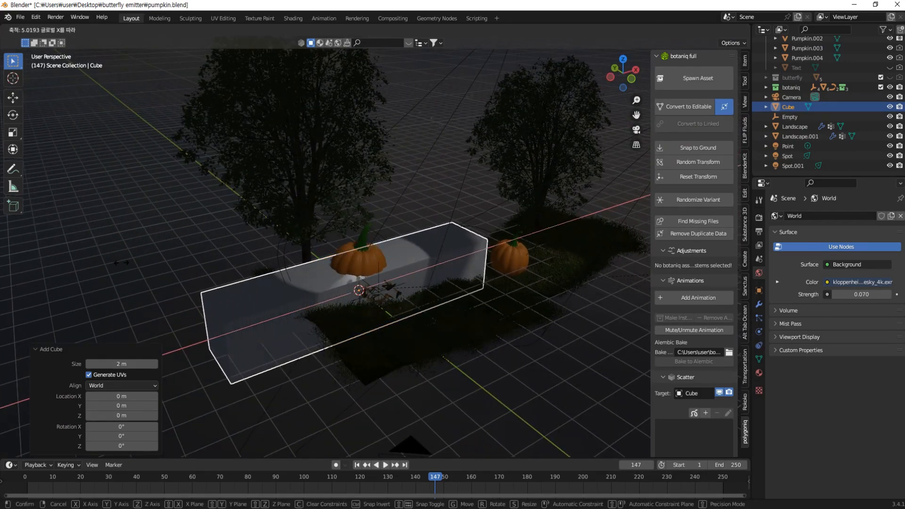
{"action": "left_click", "coordinate": [135, 294]}
Move the cube about 4.49 m along X and scale it by about 3.33 along Y to cover the landscape
{"action": "key", "text": "g"}
{"action": "key", "text": "x"}
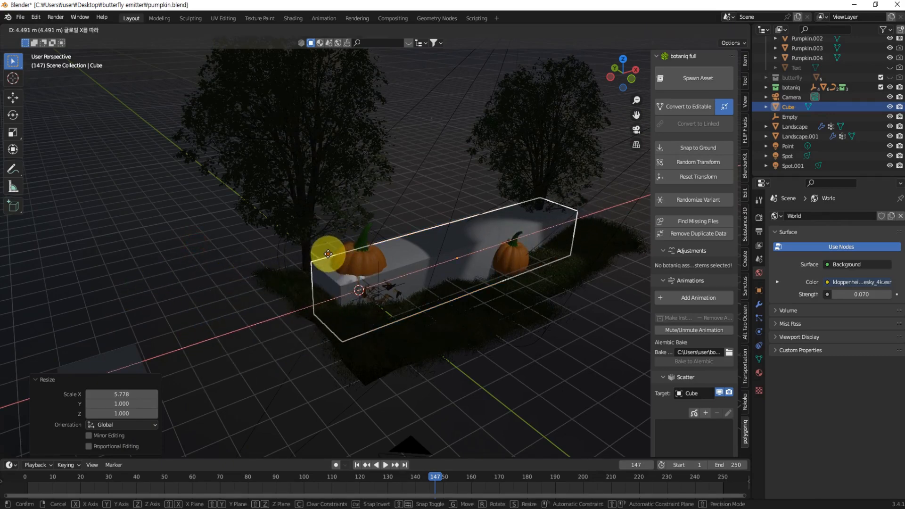
{"action": "left_click", "coordinate": [328, 255]}
{"action": "key", "text": "s"}
{"action": "key", "text": "y"}
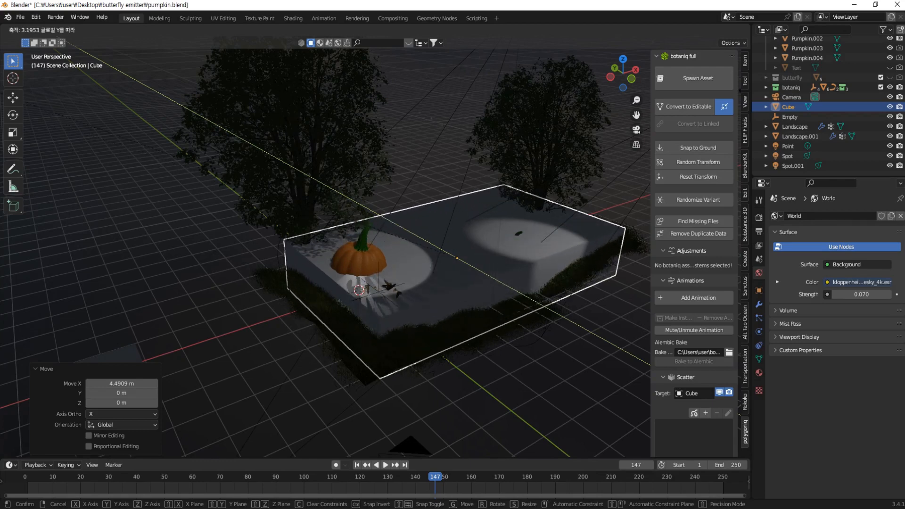
{"action": "left_click", "coordinate": [727, 81]}
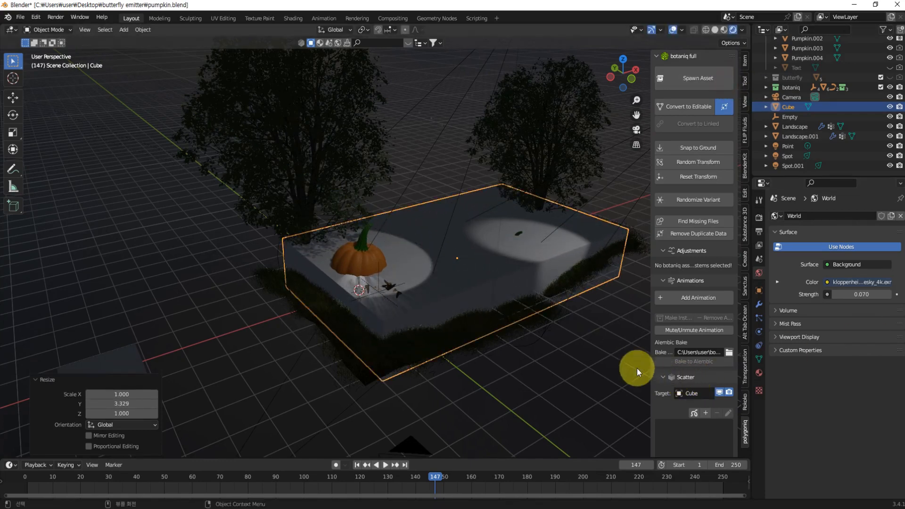
Scale the cube by about 2.13 along Z and raise it about 1.62 m
{"action": "key", "text": "s"}
{"action": "key", "text": "z"}
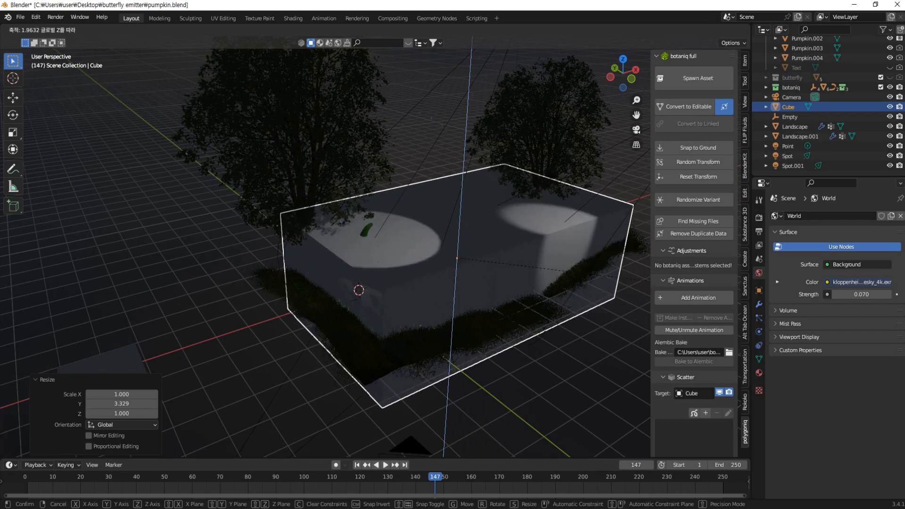
{"action": "left_click", "coordinate": [748, 284]}
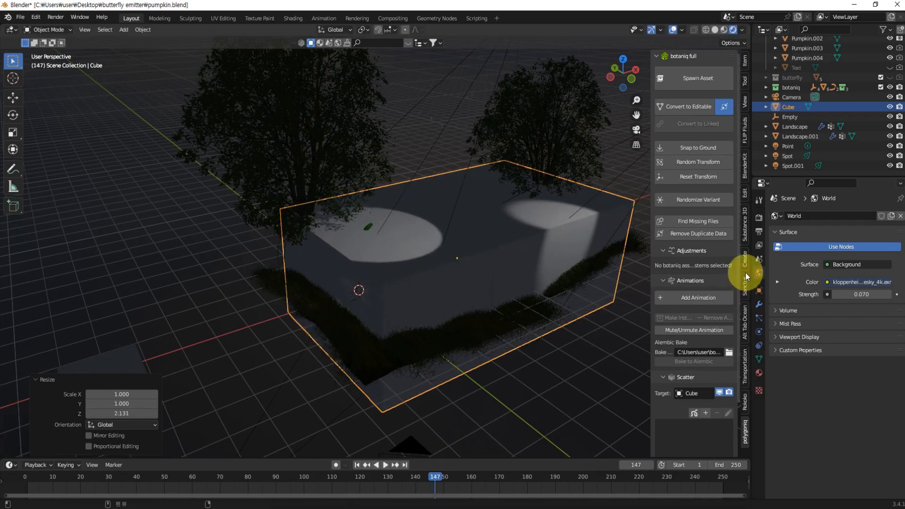
{"action": "key", "text": "g"}
{"action": "key", "text": "z"}
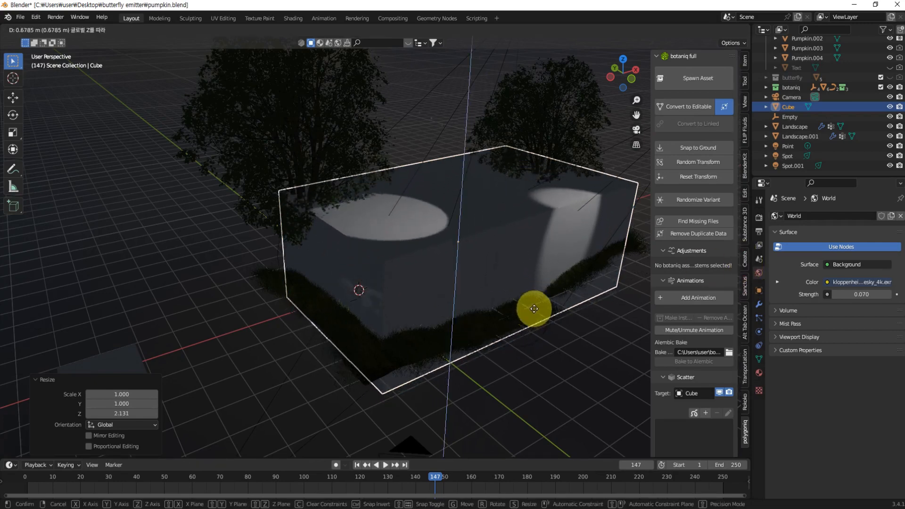
{"action": "left_click", "coordinate": [539, 288]}
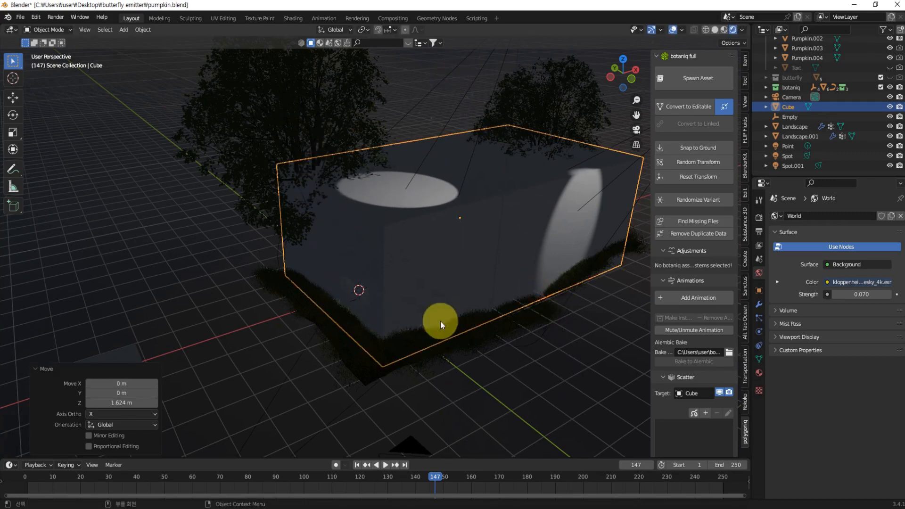
Set the cube's viewport Display As option to Wire and view the scene through the camera
{"action": "left_click", "coordinate": [431, 118]}
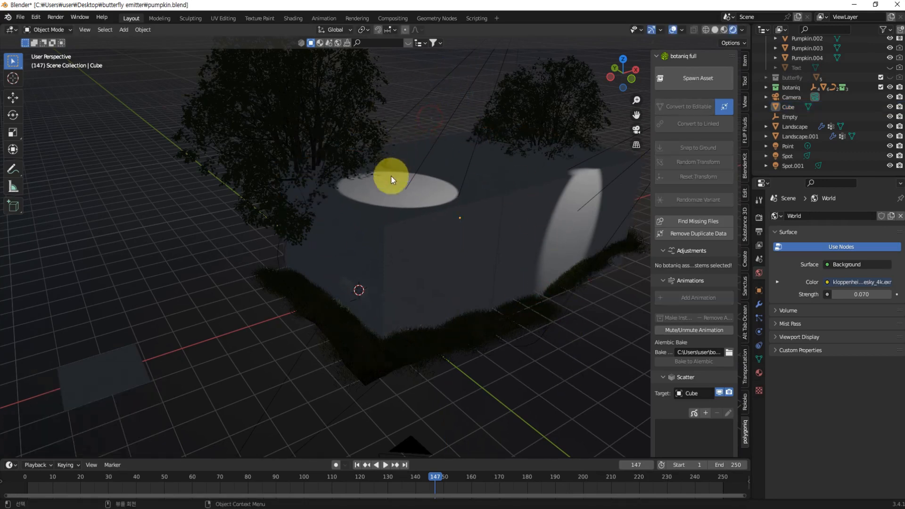
{"action": "left_click", "coordinate": [491, 189]}
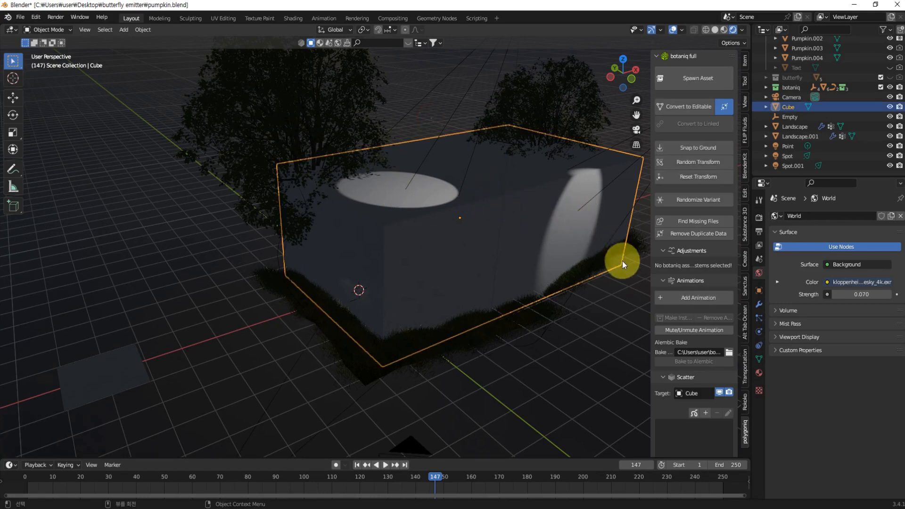
{"action": "left_click", "coordinate": [760, 290]}
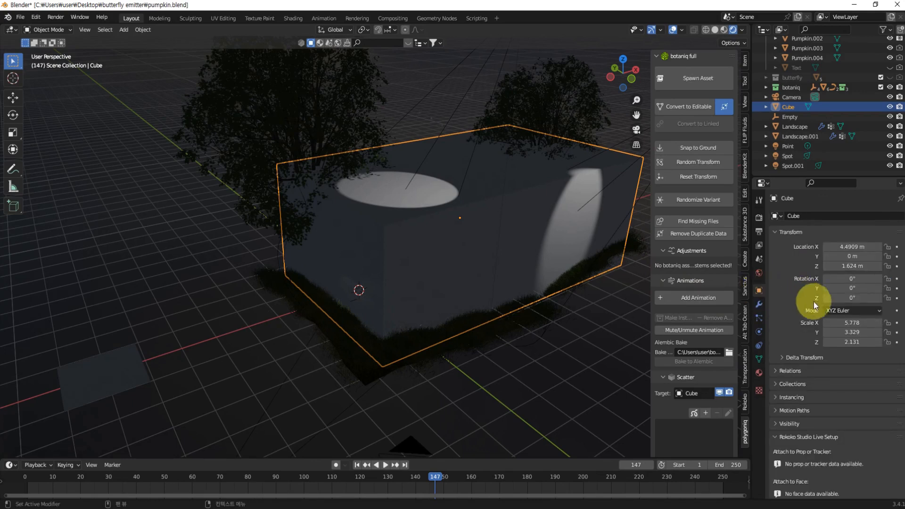
{"action": "scroll", "coordinate": [823, 414], "scroll_direction": "down", "scroll_amount": 2}
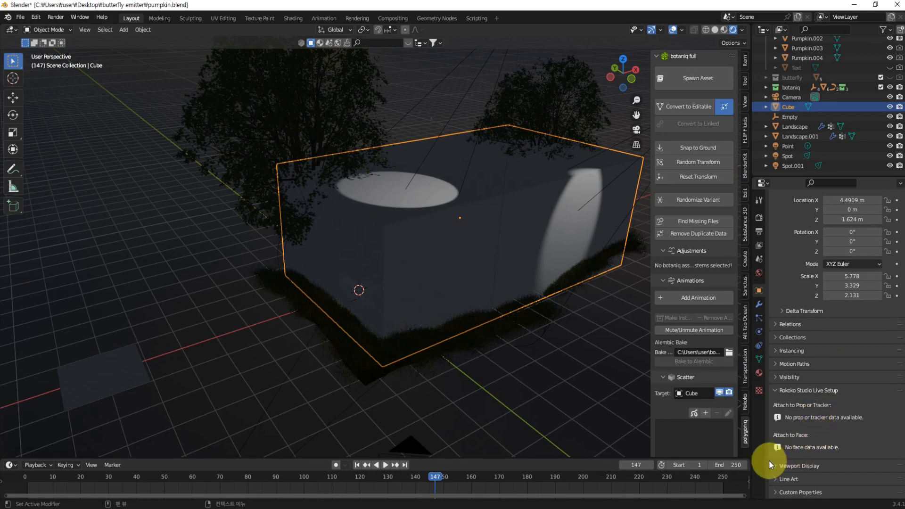
{"action": "left_click", "coordinate": [794, 466]}
{"action": "scroll", "coordinate": [804, 401], "scroll_direction": "down", "scroll_amount": 5}
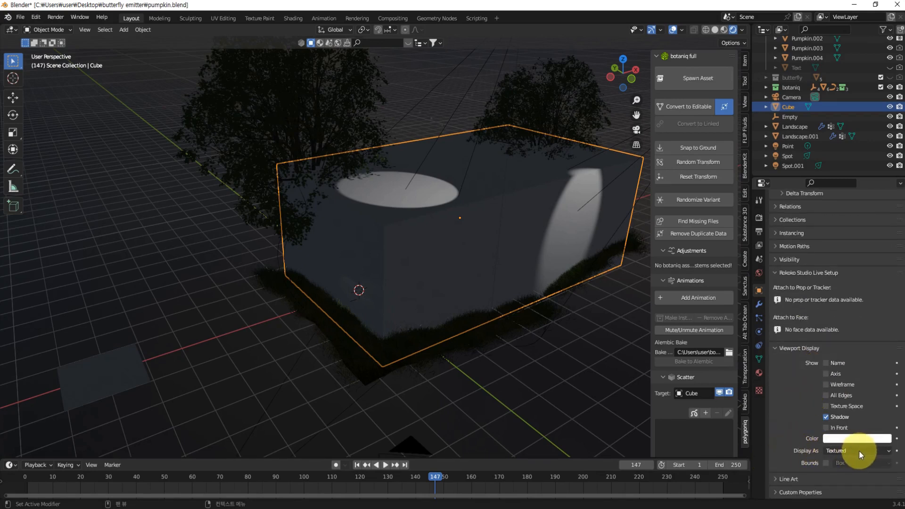
{"action": "left_click", "coordinate": [860, 451]}
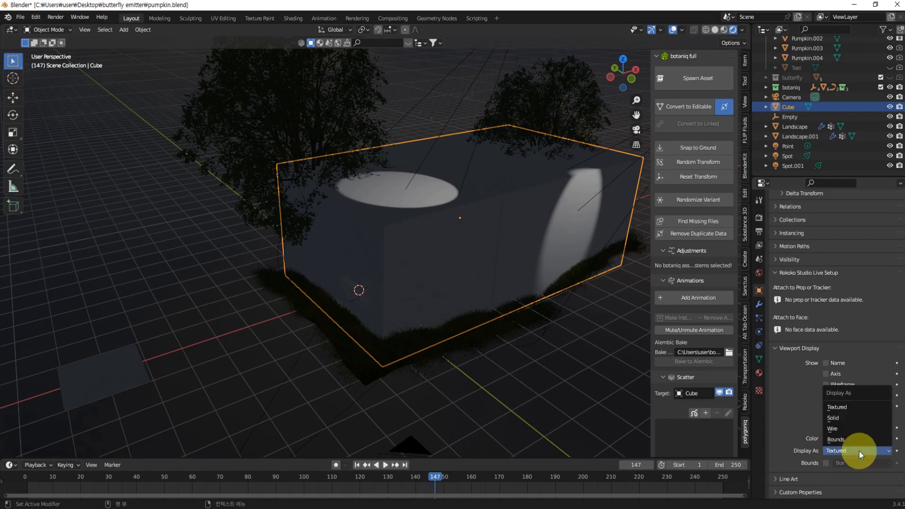
{"action": "left_click", "coordinate": [835, 427]}
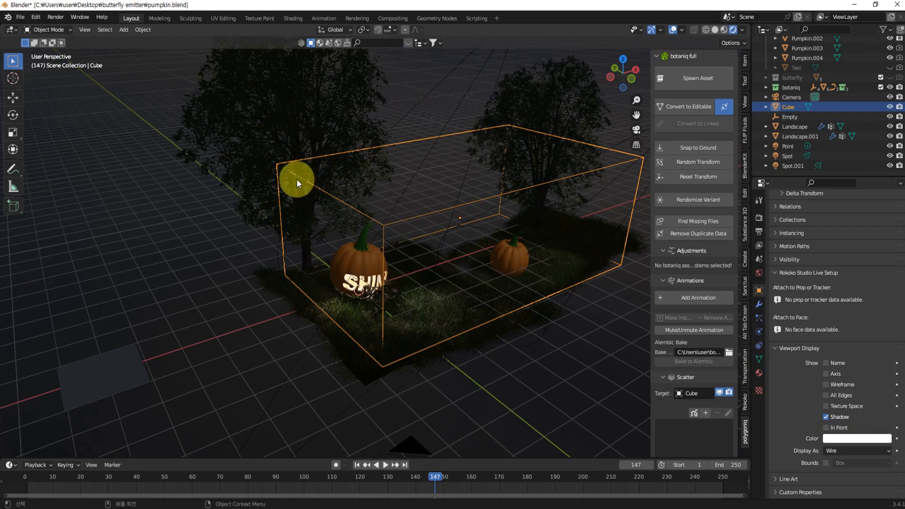
{"action": "middle_click_drag", "start_coordinate": [553, 400], "coordinate": [564, 369]}
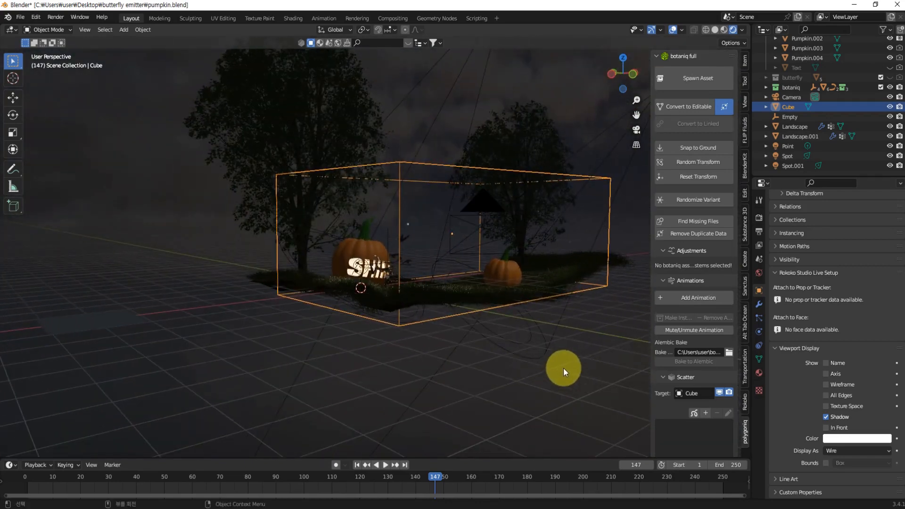
{"action": "key", "text": "KP_0"}
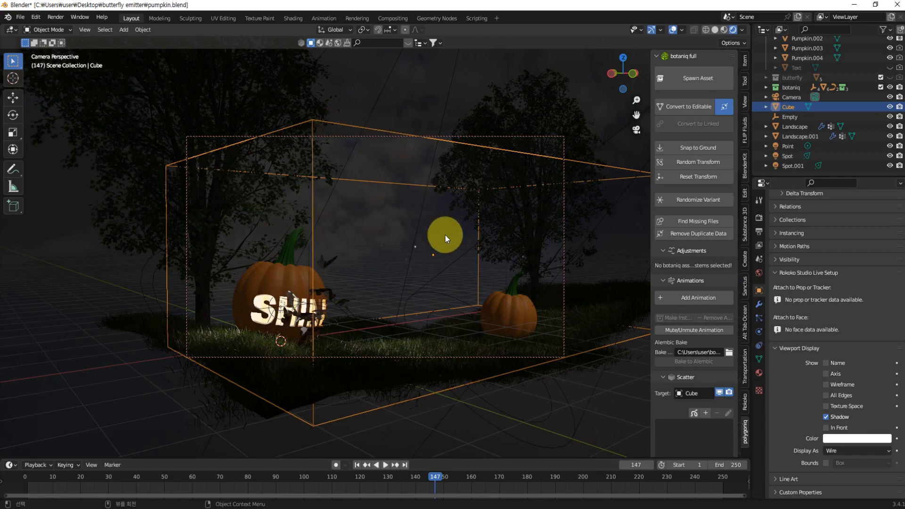
{"action": "key", "text": "s"}
{"action": "key", "text": "x"}
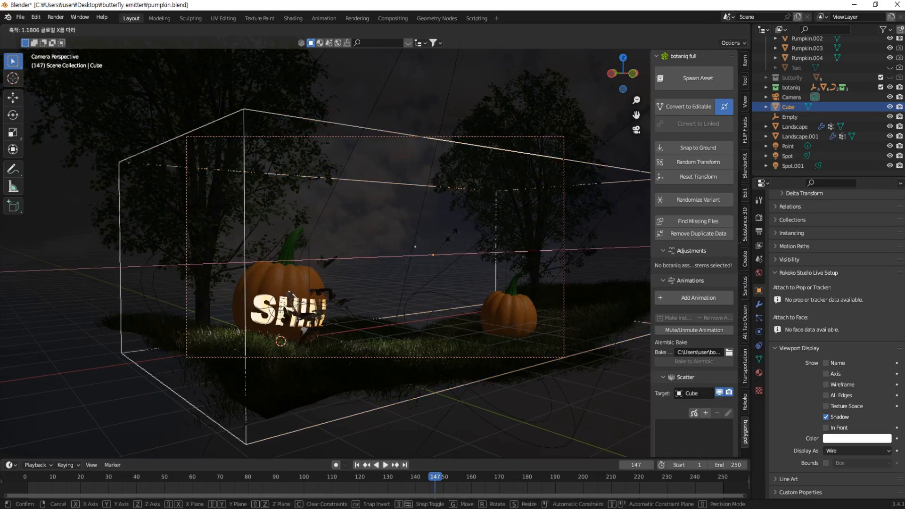
{"action": "left_click", "coordinate": [446, 234]}
{"action": "key", "text": "z"}
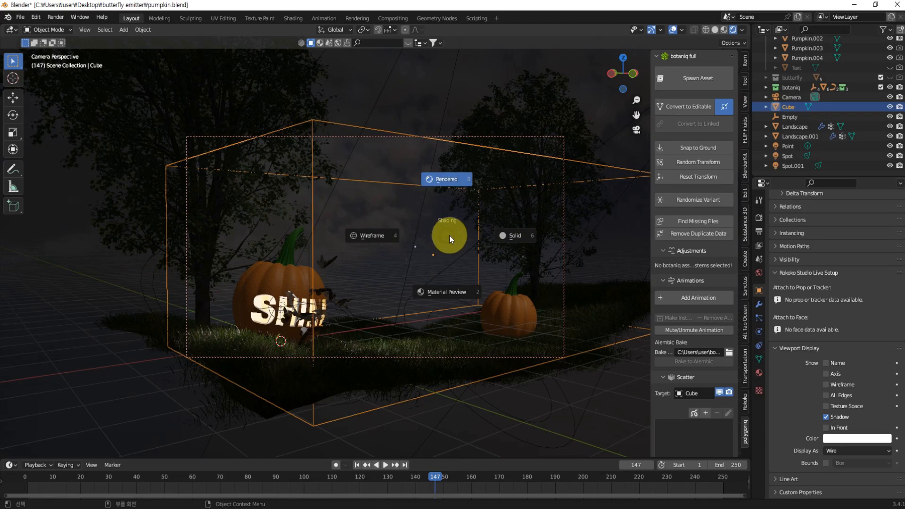
{"action": "key", "text": "Escape"}
Scale the cube by about 1.25 along Z, raise it about 0.25 m and deselect it
{"action": "key", "text": "s"}
{"action": "key", "text": "z"}
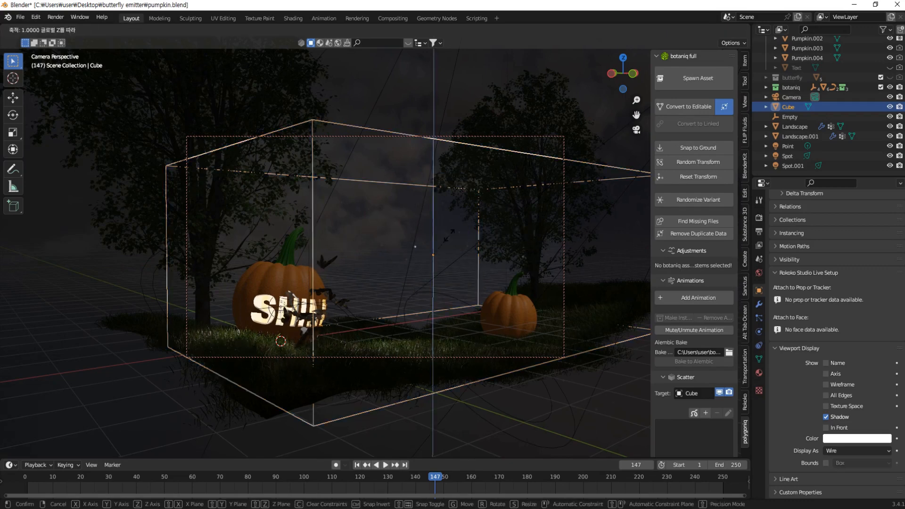
{"action": "left_click", "coordinate": [458, 236]}
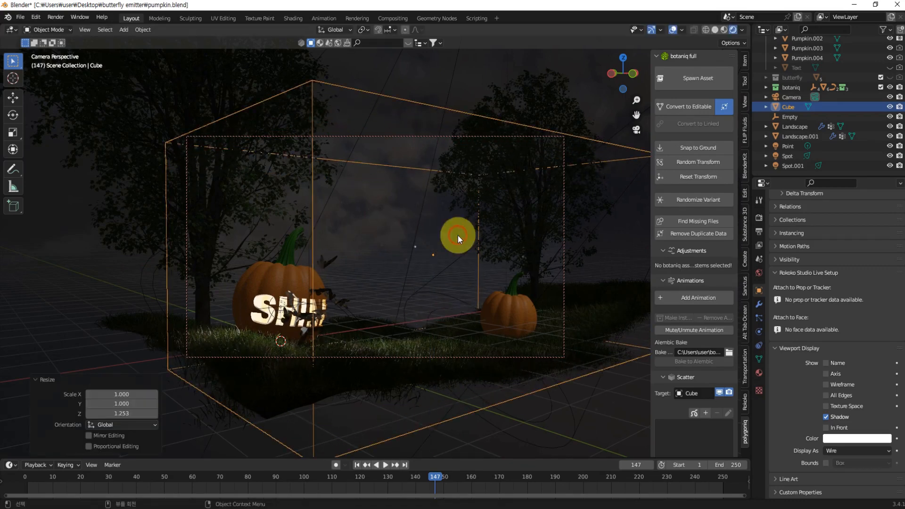
{"action": "key", "text": "g"}
{"action": "key", "text": "z"}
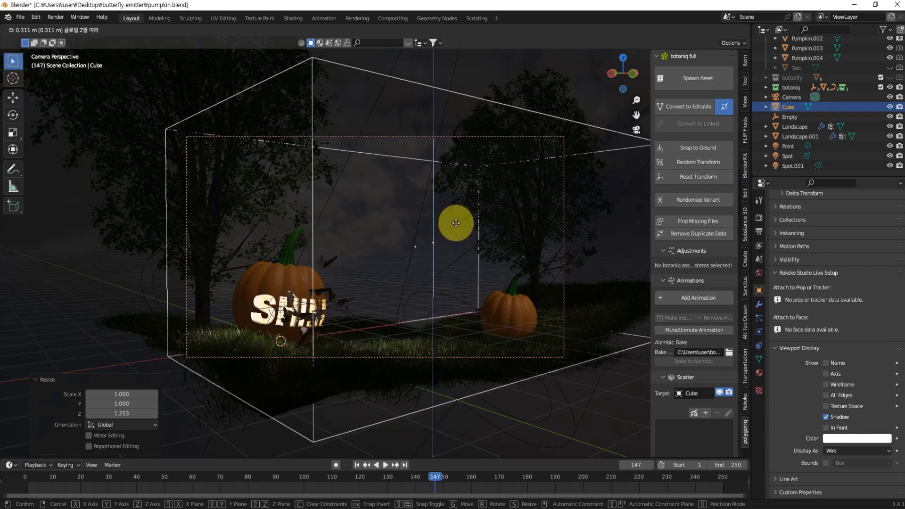
{"action": "left_click", "coordinate": [456, 225]}
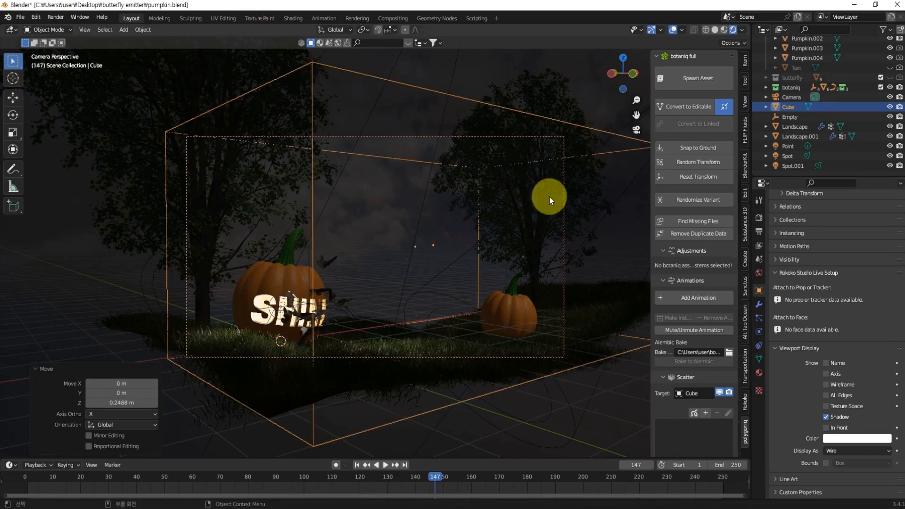
{"action": "left_click", "coordinate": [377, 219]}
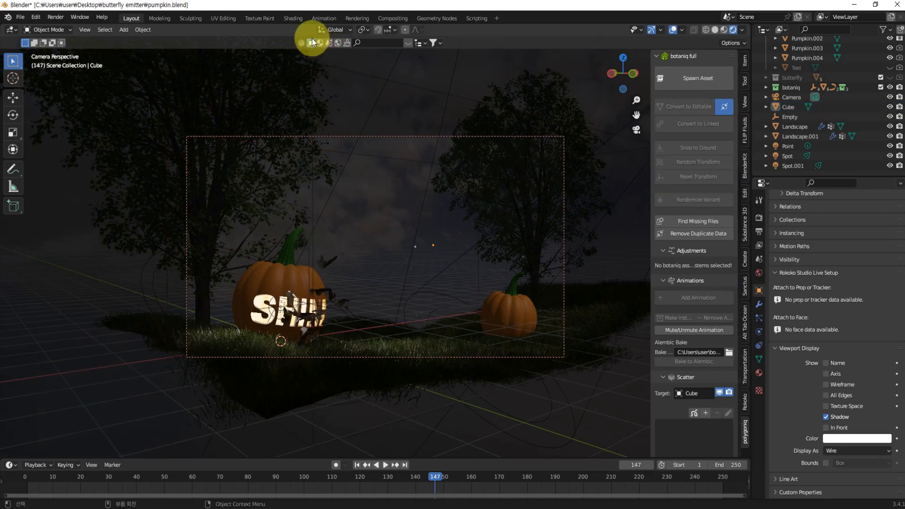
In the Shading workspace, switch the node editor from World to Object and create a new material for the cube
{"action": "left_click", "coordinate": [292, 18]}
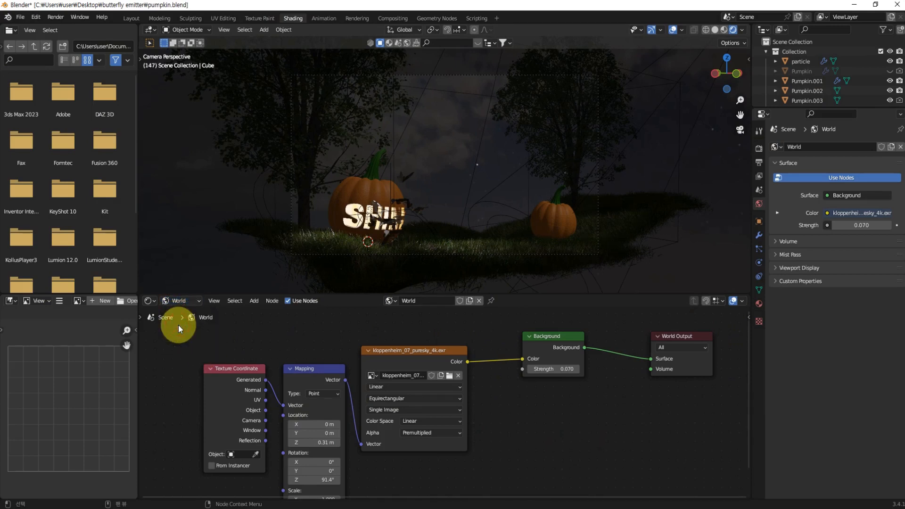
{"action": "left_click", "coordinate": [183, 302]}
{"action": "left_click", "coordinate": [183, 312]}
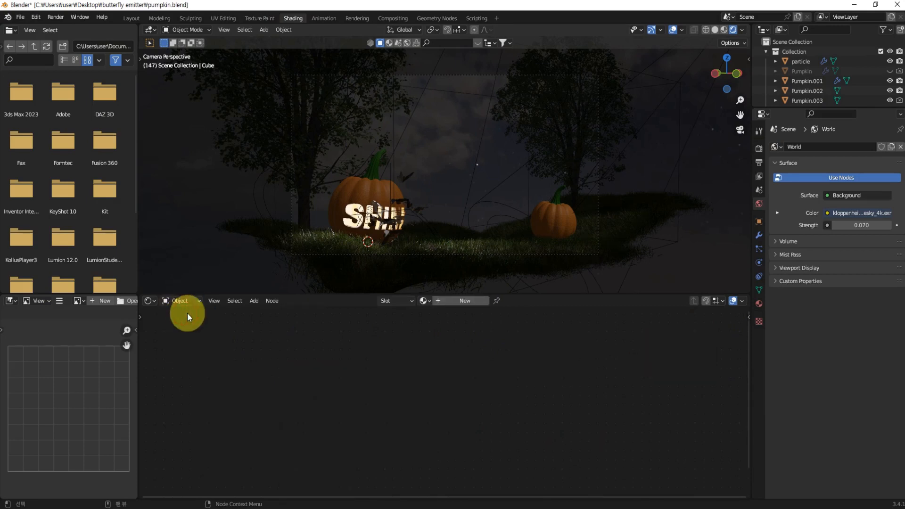
{"action": "left_click", "coordinate": [457, 92]}
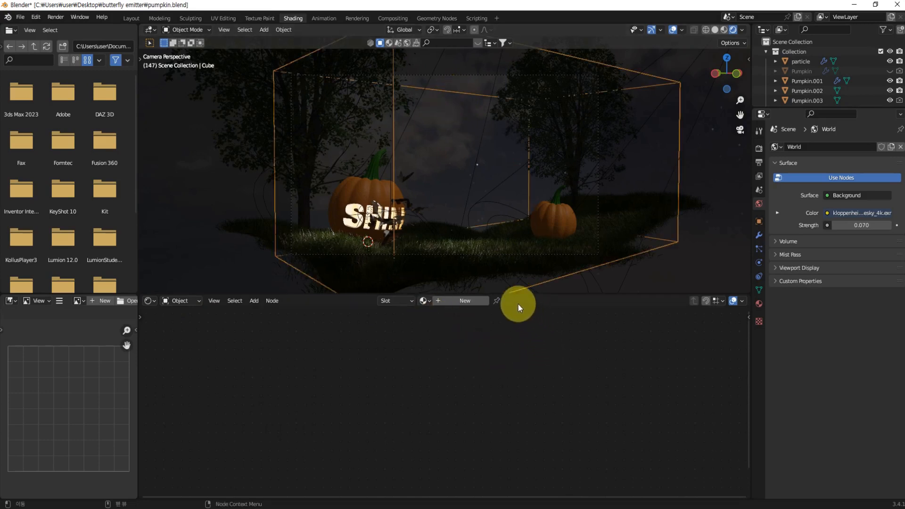
{"action": "left_click", "coordinate": [457, 301]}
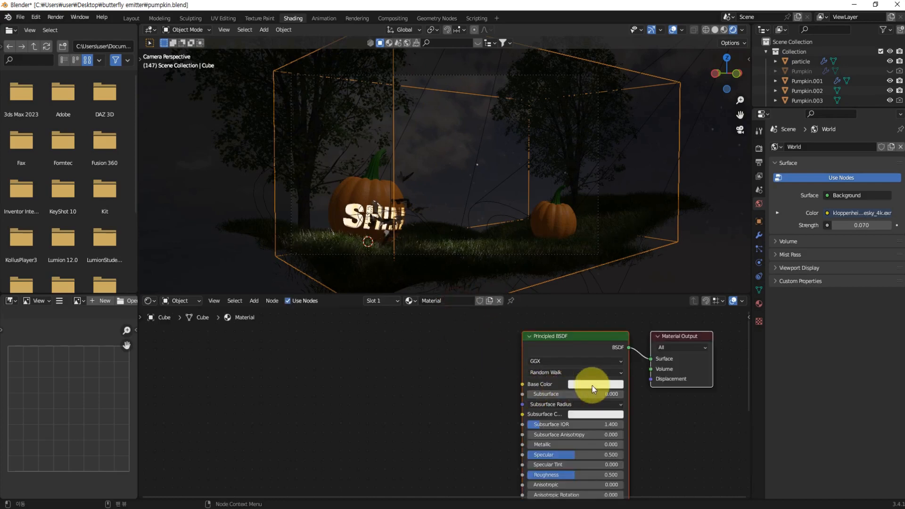
{"action": "key", "text": "Home"}
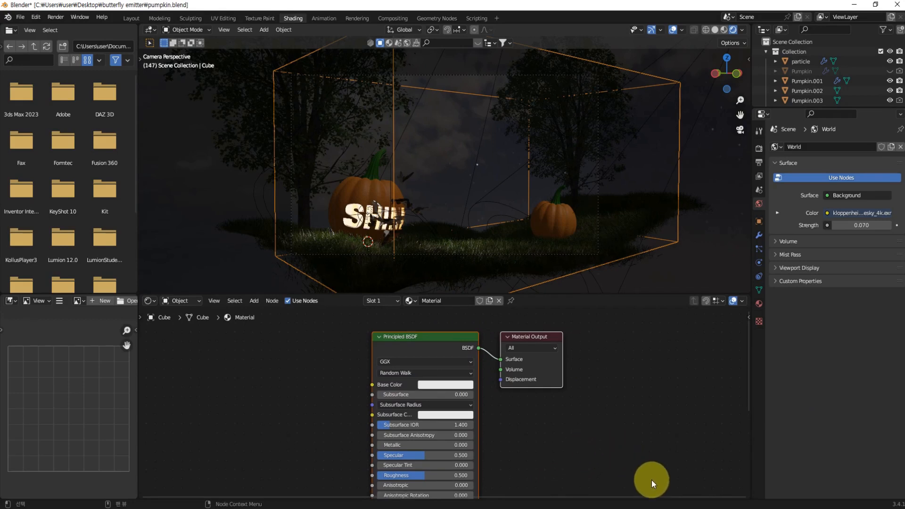
Disconnect the Principled BSDF node from the Material Output in the cube's material and delete it
{"action": "left_click_drag", "start_coordinate": [454, 335], "coordinate": [428, 334]}
{"action": "left_click", "coordinate": [501, 337]}
{"action": "left_click_drag", "start_coordinate": [502, 337], "coordinate": [557, 343]}
{"action": "right_click_drag", "start_coordinate": [495, 344], "coordinate": [485, 374], "text": "ctrl"}
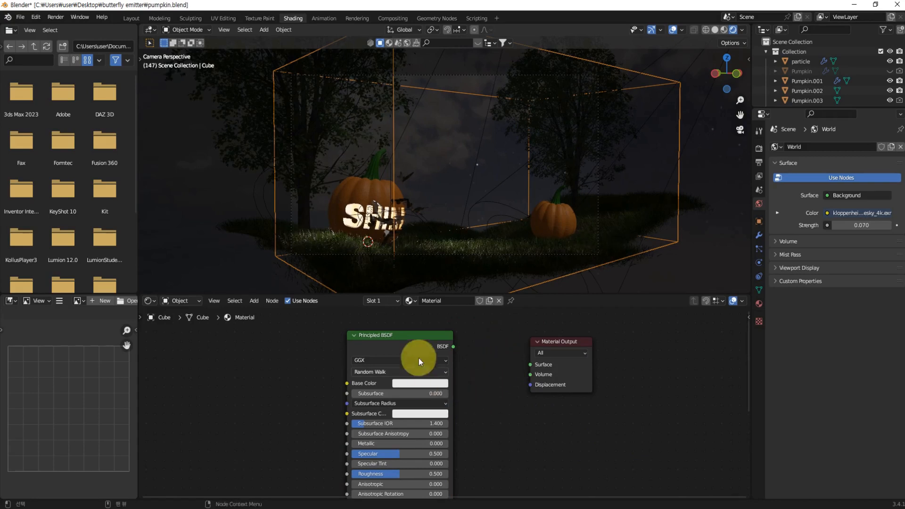
{"action": "left_click", "coordinate": [412, 338]}
{"action": "left_click_drag", "start_coordinate": [412, 337], "coordinate": [380, 341]}
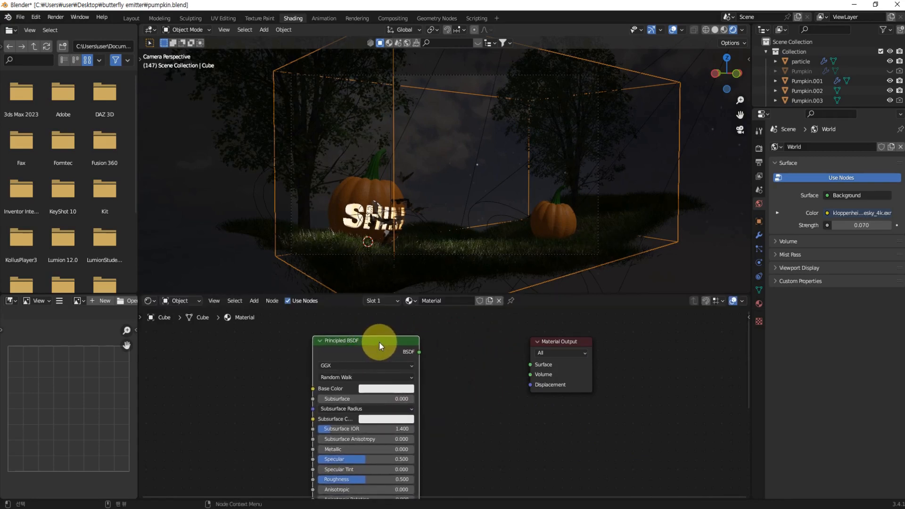
{"action": "key", "text": "x"}
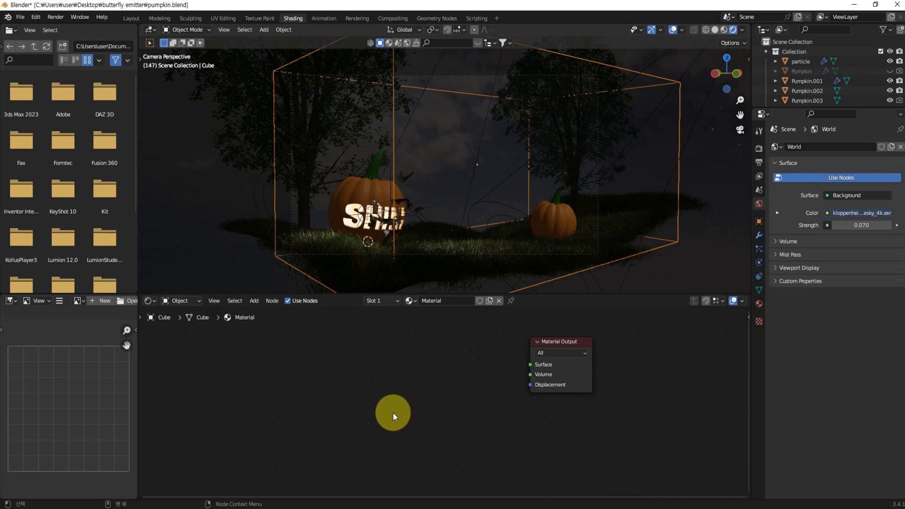
Add a Principled Volume node to the cube's material and connect its Volume output to the Material Output's Volume input
{"action": "key", "text": "shift+a"}
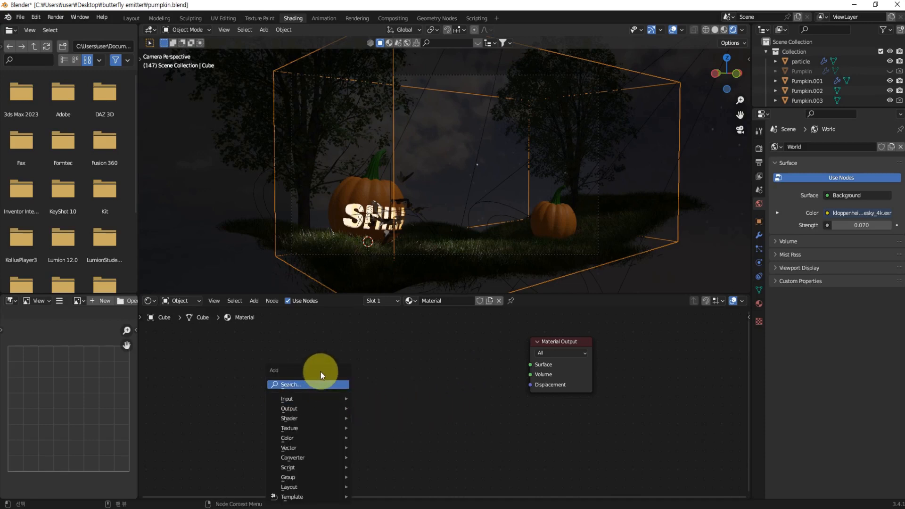
{"action": "mouse_move", "coordinate": [304, 419]}
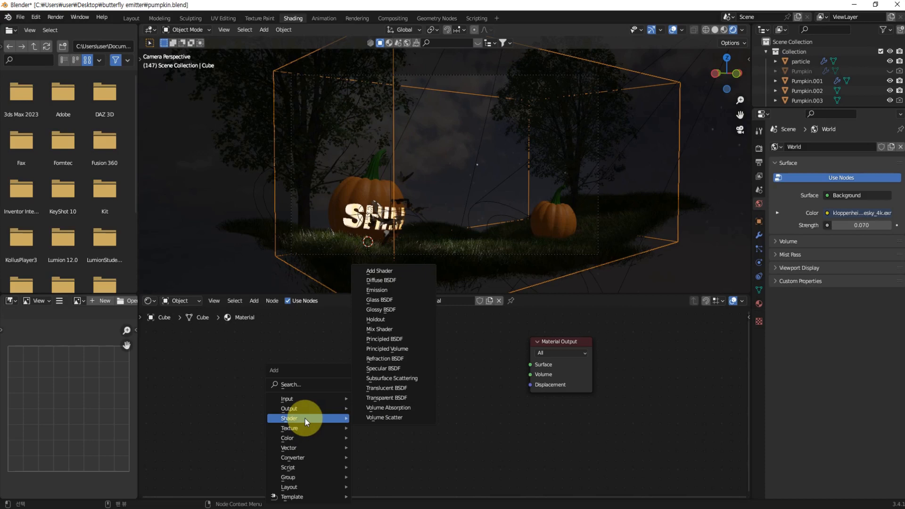
{"action": "left_click", "coordinate": [396, 350]}
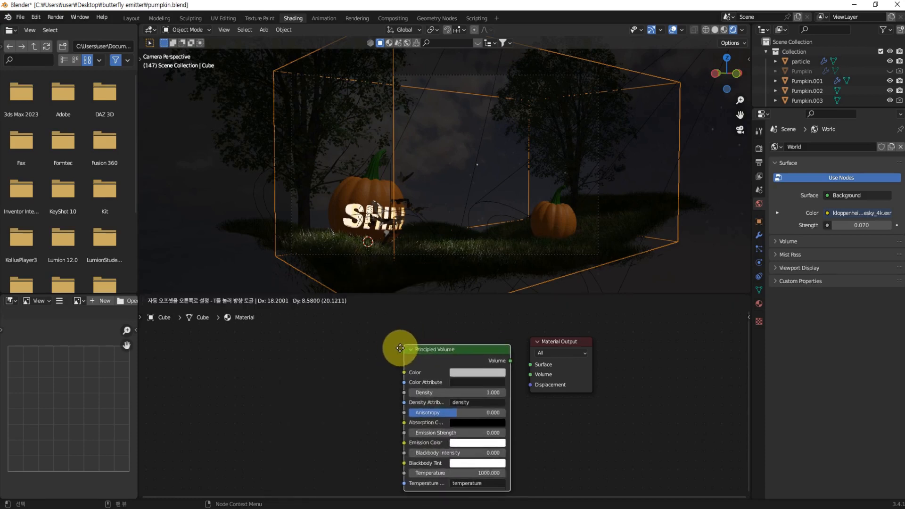
{"action": "left_click", "coordinate": [389, 342]}
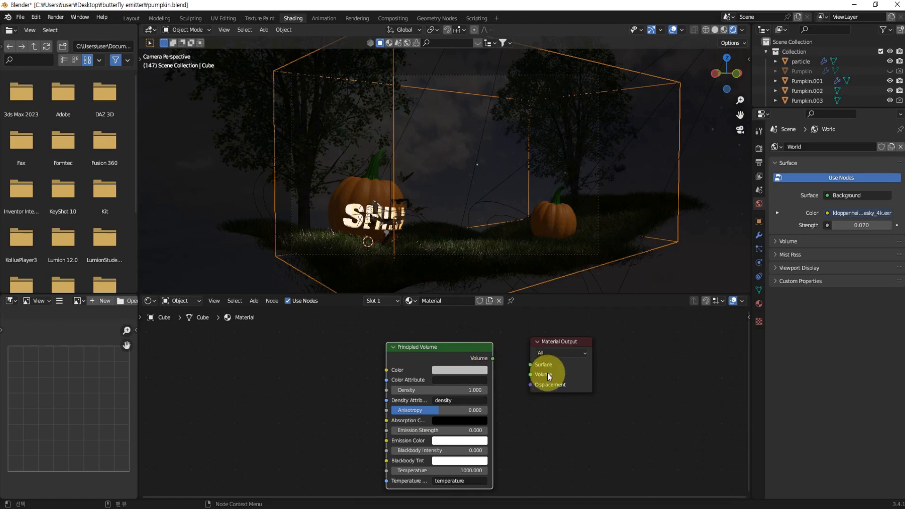
{"action": "left_click_drag", "start_coordinate": [494, 357], "coordinate": [528, 377]}
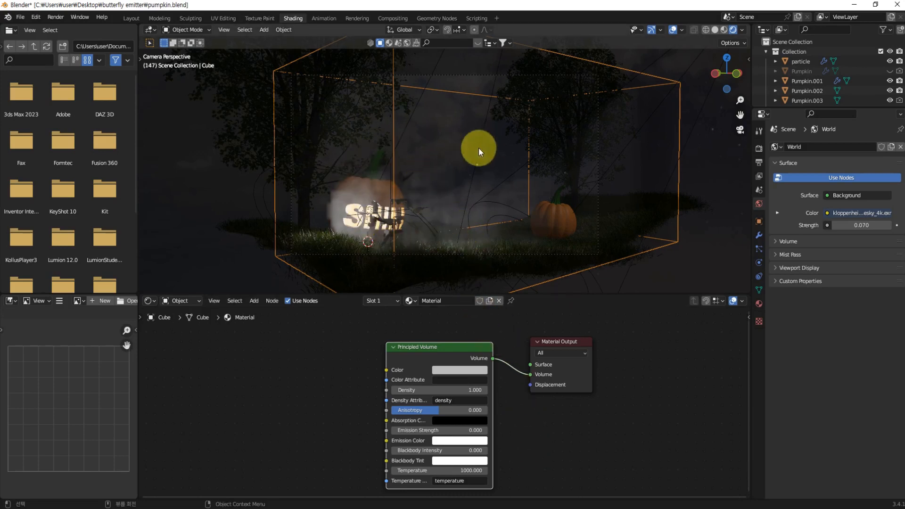
In the render settings, change the render engine from Eevee to Cycles
{"action": "scroll", "coordinate": [539, 414], "scroll_direction": "up", "scroll_amount": 2}
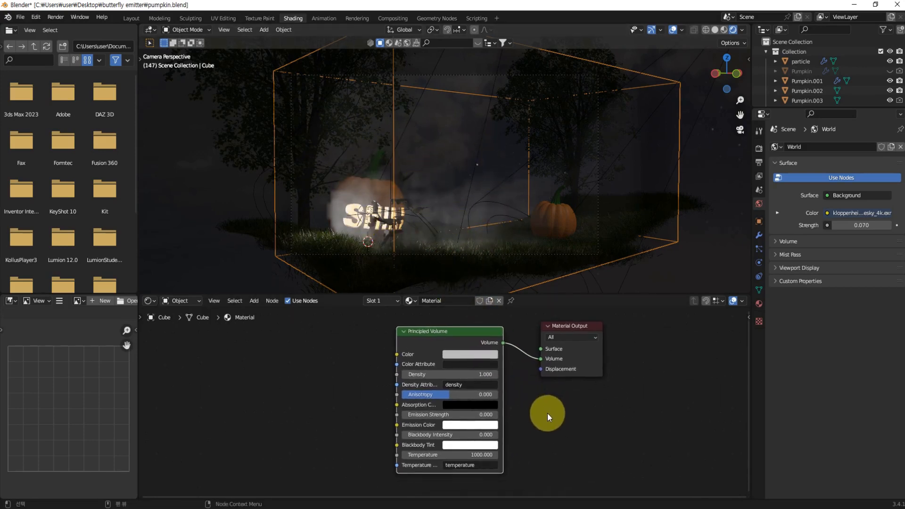
{"action": "middle_click_drag", "start_coordinate": [542, 406], "coordinate": [531, 418]}
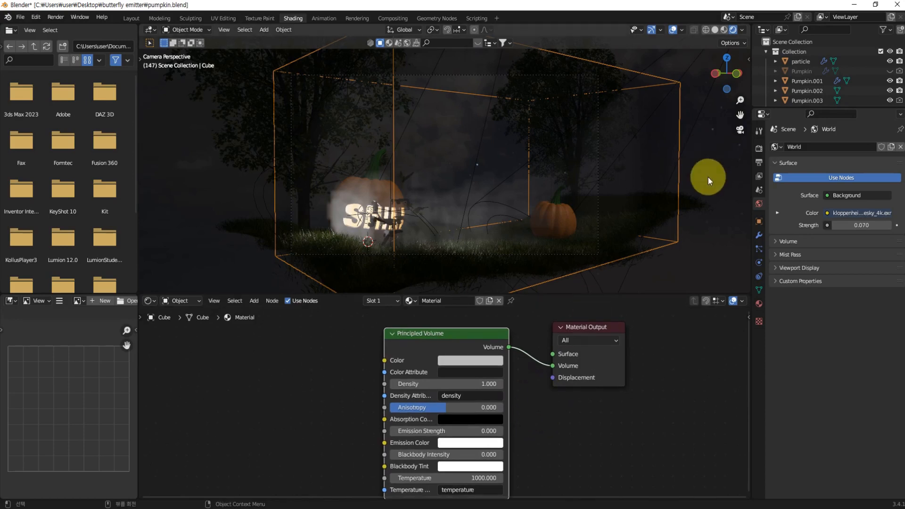
{"action": "left_click", "coordinate": [757, 162]}
{"action": "left_click", "coordinate": [757, 149]}
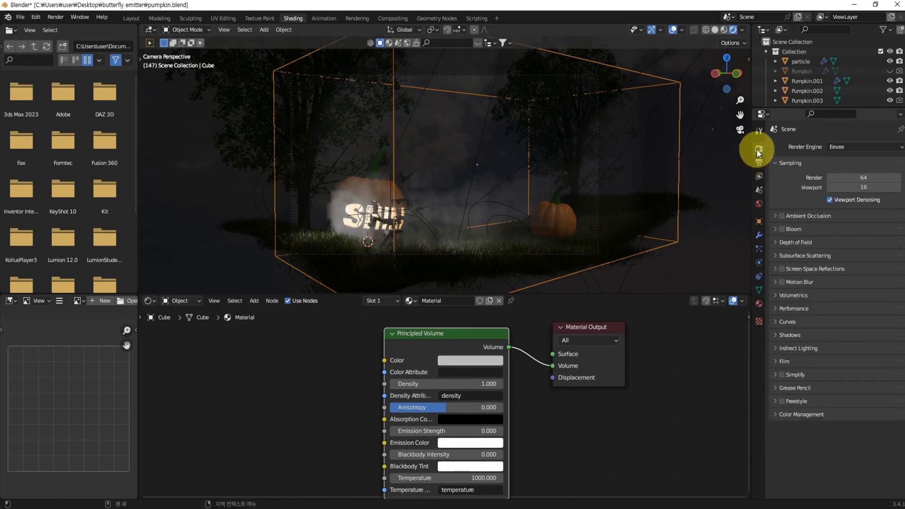
{"action": "left_click", "coordinate": [837, 147]}
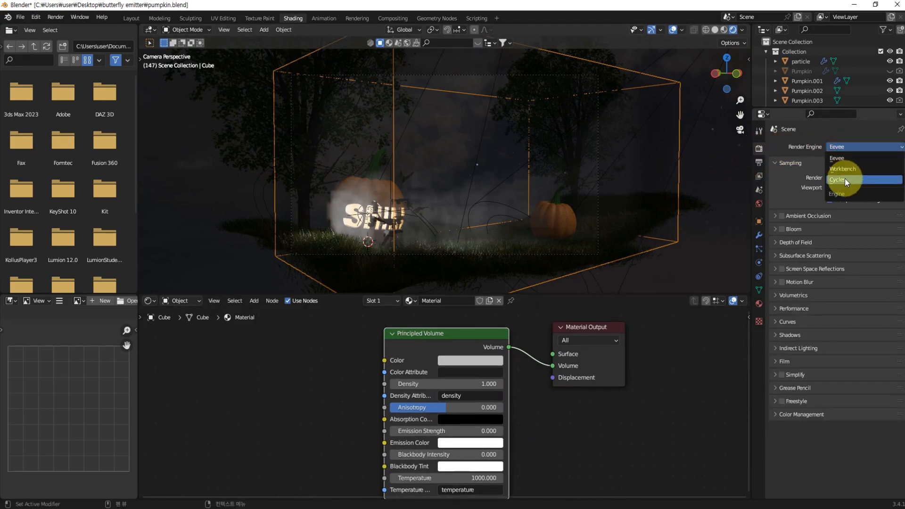
{"action": "left_click", "coordinate": [845, 179]}
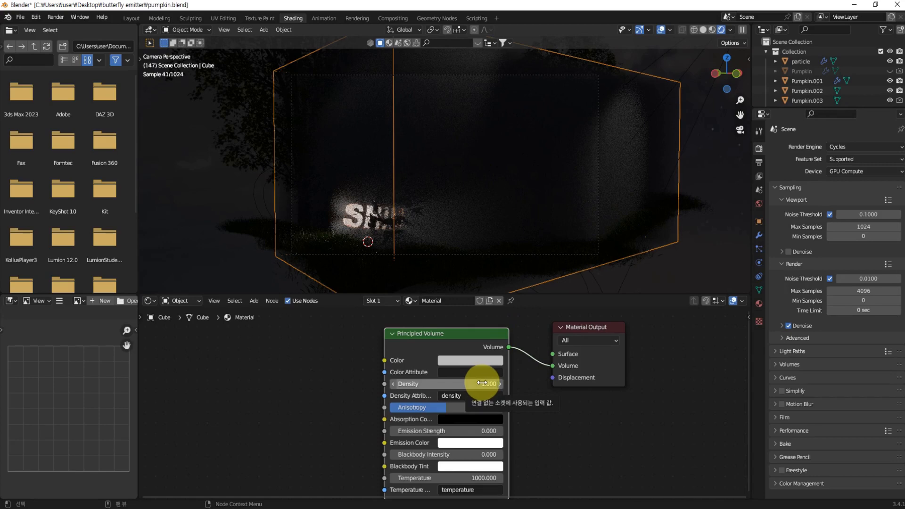
Set the Principled Volume's Density to 0.150 and shift the node slightly away from the Material Output
{"action": "left_click_drag", "start_coordinate": [479, 383], "coordinate": [432, 383]}
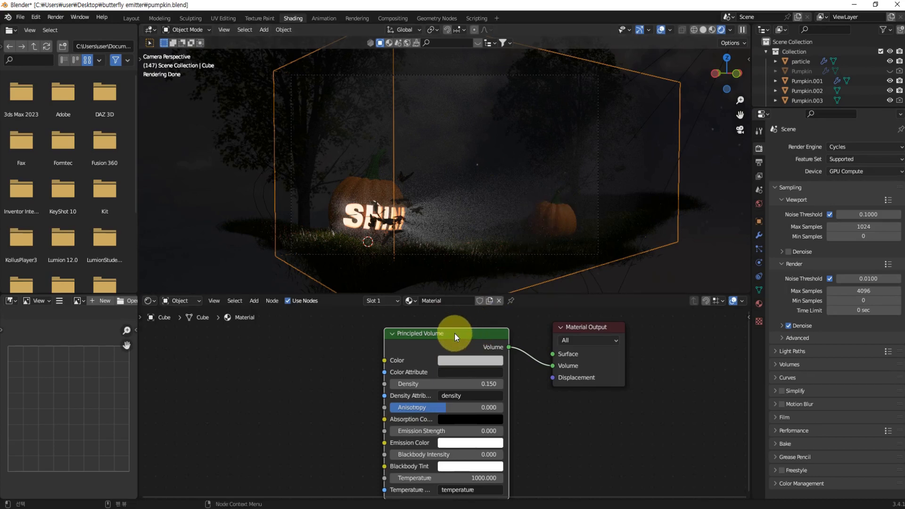
{"action": "left_click_drag", "start_coordinate": [454, 333], "coordinate": [436, 337]}
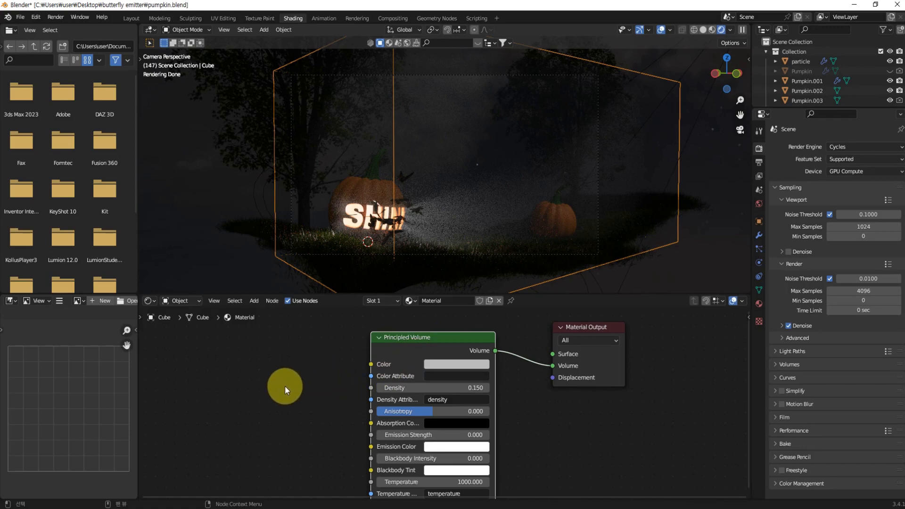
{"action": "middle_click_drag", "start_coordinate": [285, 386], "coordinate": [343, 382]}
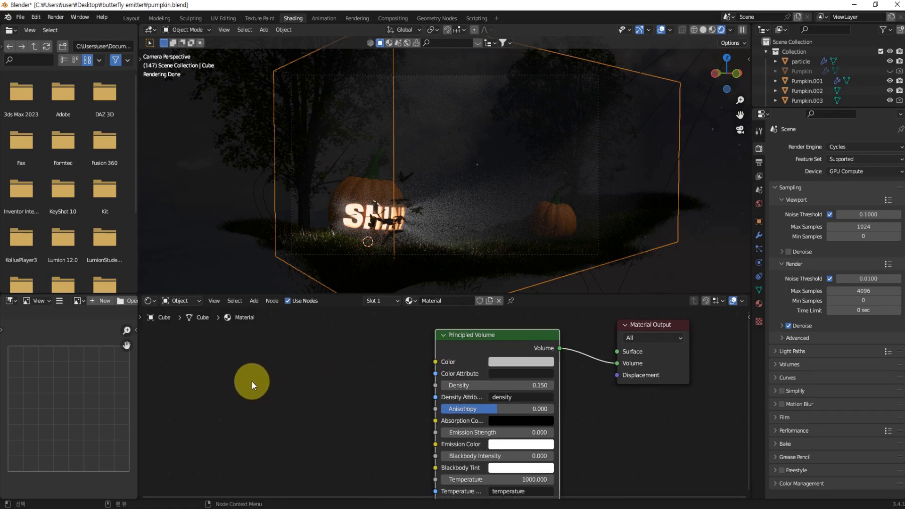
Add a Noise Texture node in the free space before the Principled Volume node
{"action": "key", "text": "shift+a"}
{"action": "left_click", "coordinate": [235, 351]}
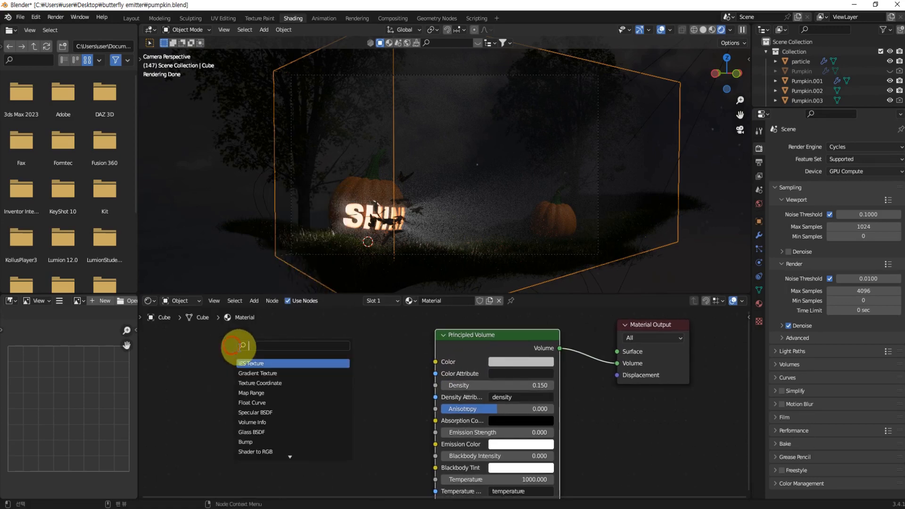
{"action": "type", "text": "noi"}
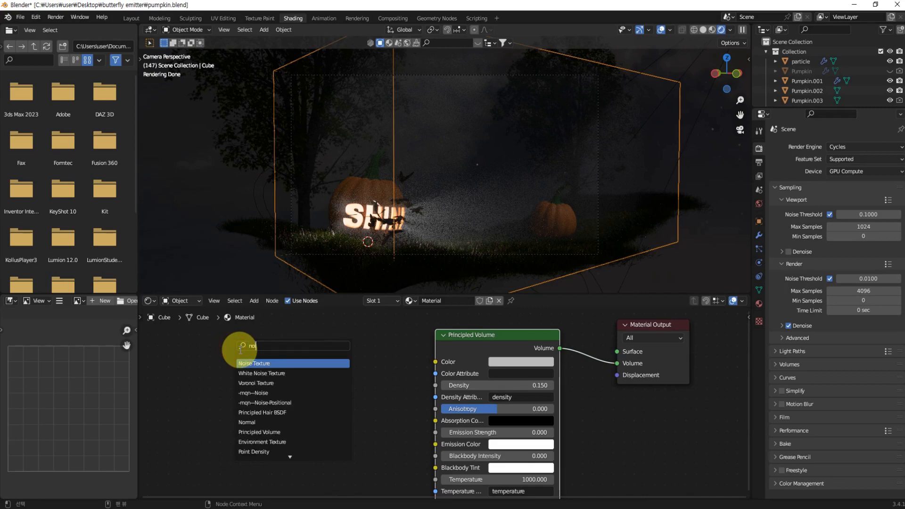
{"action": "left_click", "coordinate": [243, 365]}
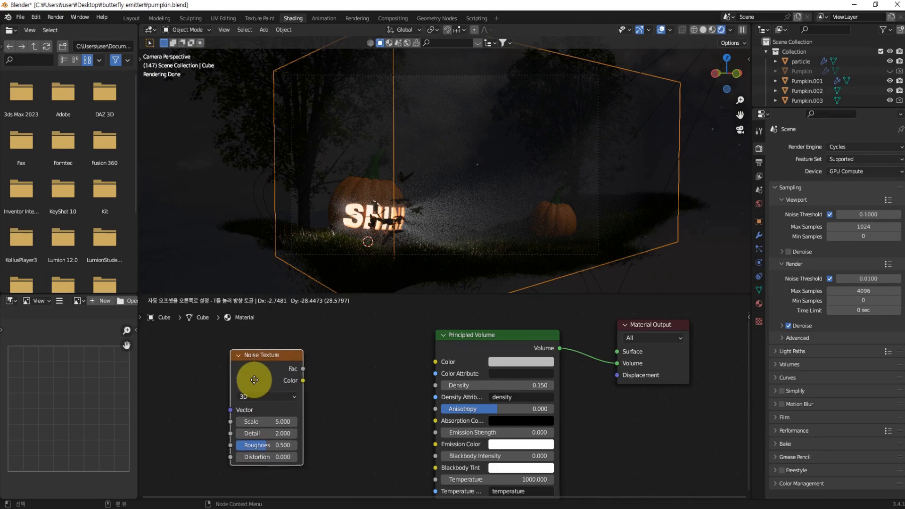
{"action": "left_click", "coordinate": [244, 380]}
Add a ColorRamp node and arrange it between the Noise Texture and Principled Volume nodes
{"action": "middle_click_drag", "start_coordinate": [358, 416], "coordinate": [390, 414]}
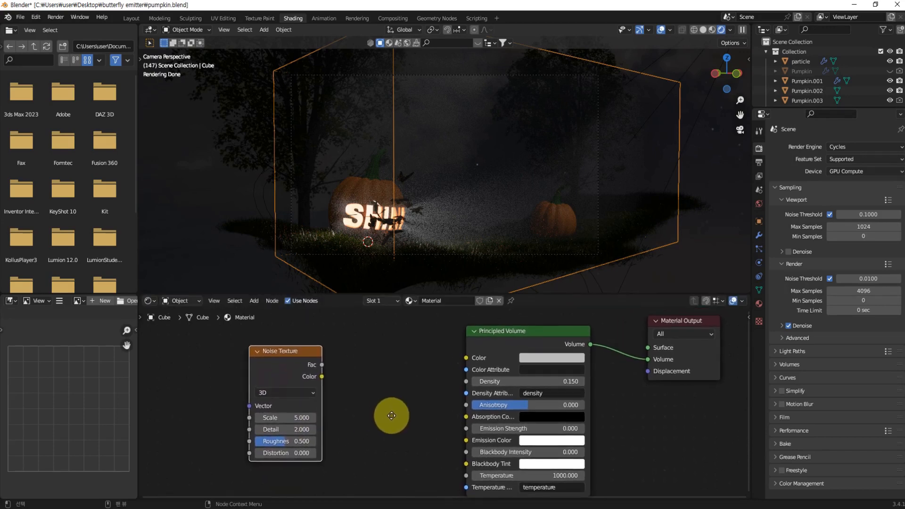
{"action": "key", "text": "shift+a"}
{"action": "left_click", "coordinate": [374, 388]}
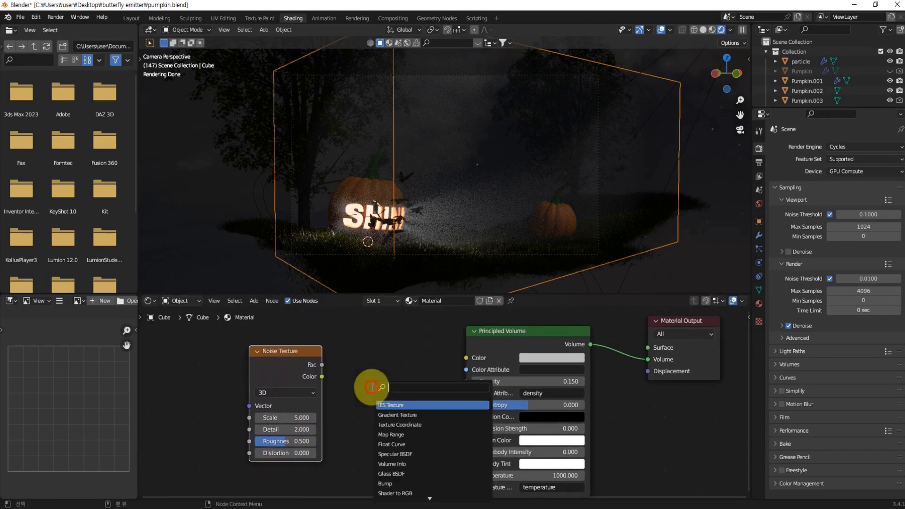
{"action": "type", "text": "col"}
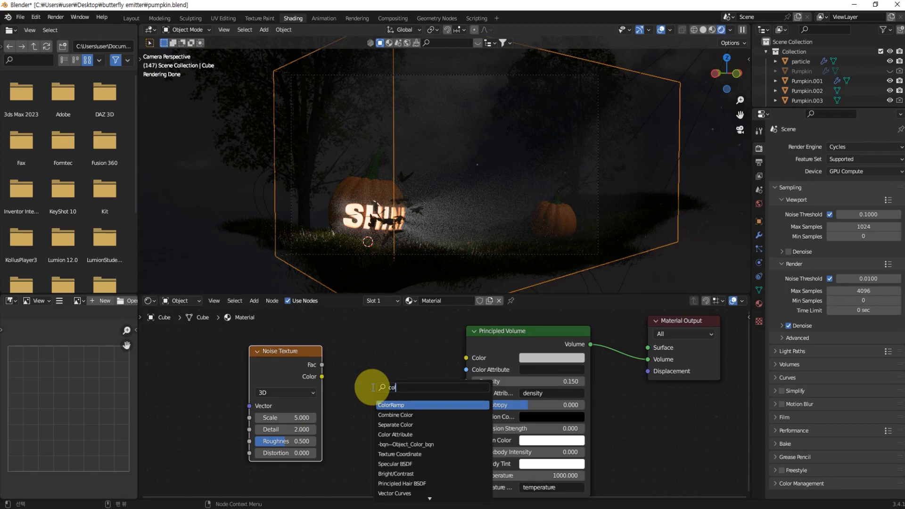
{"action": "left_click", "coordinate": [402, 405]}
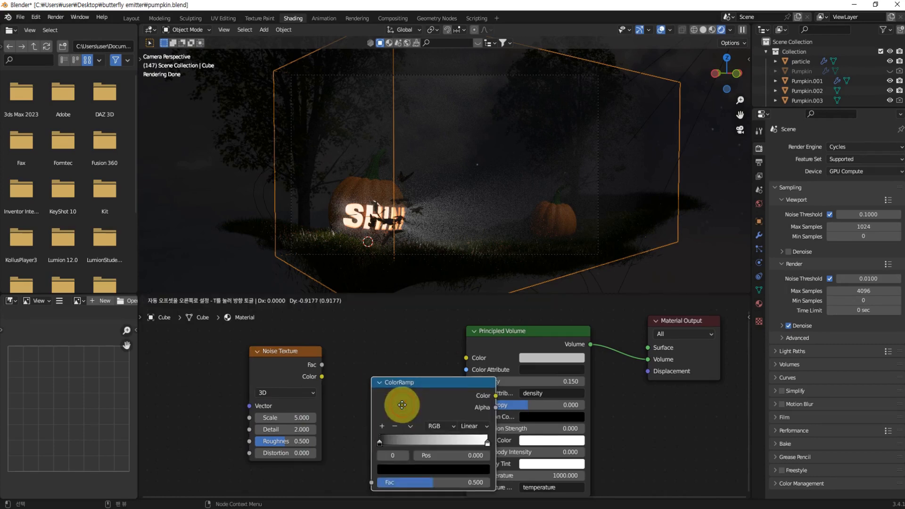
{"action": "left_click", "coordinate": [347, 378]}
{"action": "left_click_drag", "start_coordinate": [286, 352], "coordinate": [237, 355]}
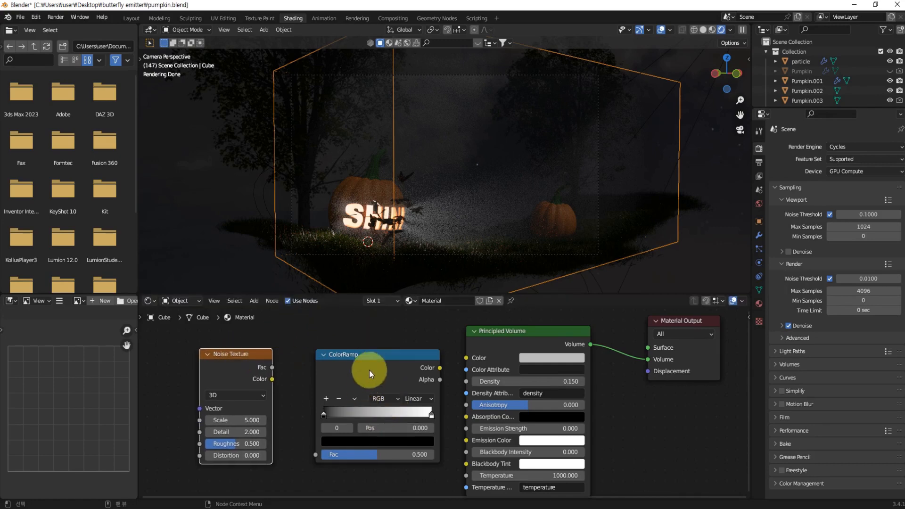
{"action": "left_click_drag", "start_coordinate": [370, 359], "coordinate": [364, 352]}
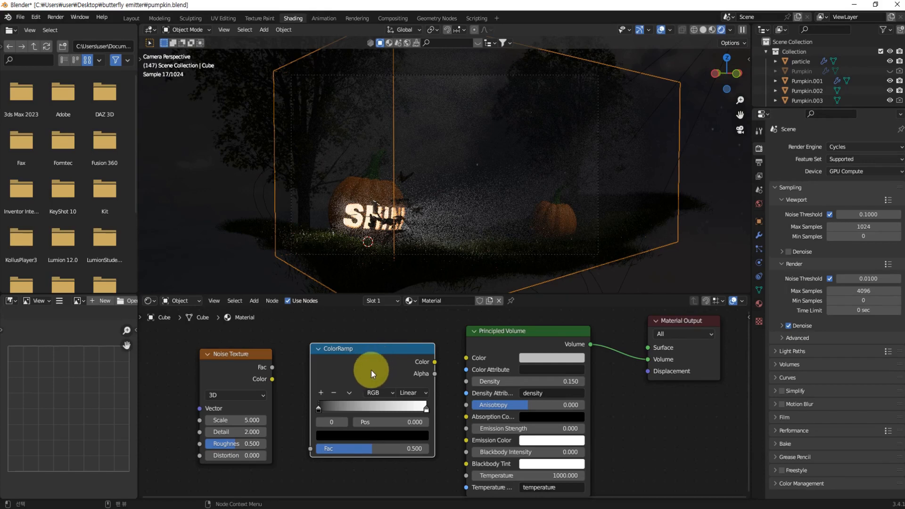
Connect the Noise Texture's Fac output to the ColorRamp's Fac, and the ColorRamp's Color output to the Principled Volume's Density
{"action": "middle_click_drag", "start_coordinate": [330, 422], "coordinate": [384, 426]}
{"action": "scroll", "coordinate": [366, 369], "scroll_direction": "down", "scroll_amount": 1}
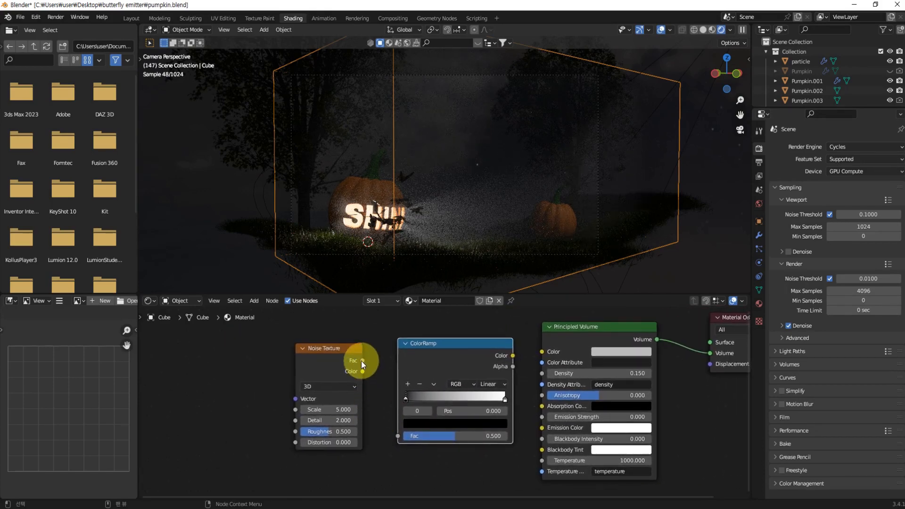
{"action": "left_click_drag", "start_coordinate": [362, 361], "coordinate": [395, 438]}
{"action": "middle_click_drag", "start_coordinate": [511, 370], "coordinate": [452, 380]}
{"action": "scroll", "coordinate": [473, 369], "scroll_direction": "up", "scroll_amount": 1}
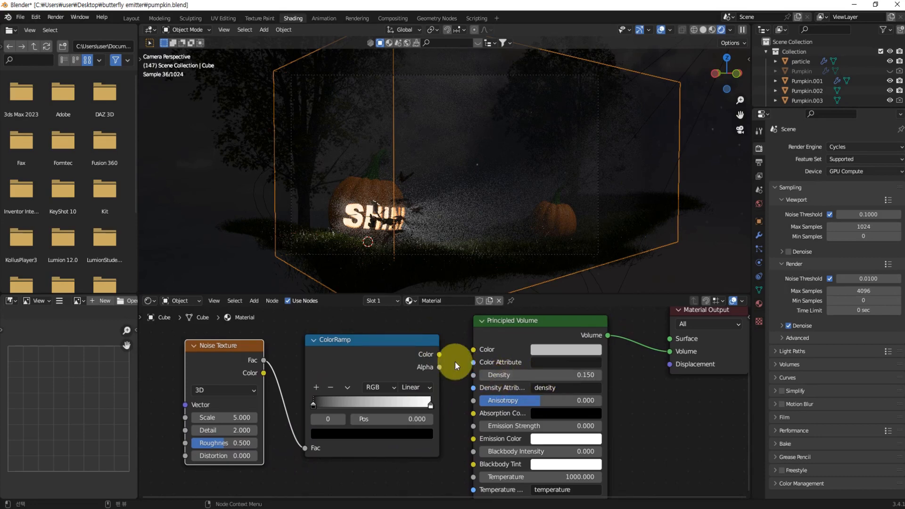
{"action": "left_click_drag", "start_coordinate": [440, 354], "coordinate": [473, 376]}
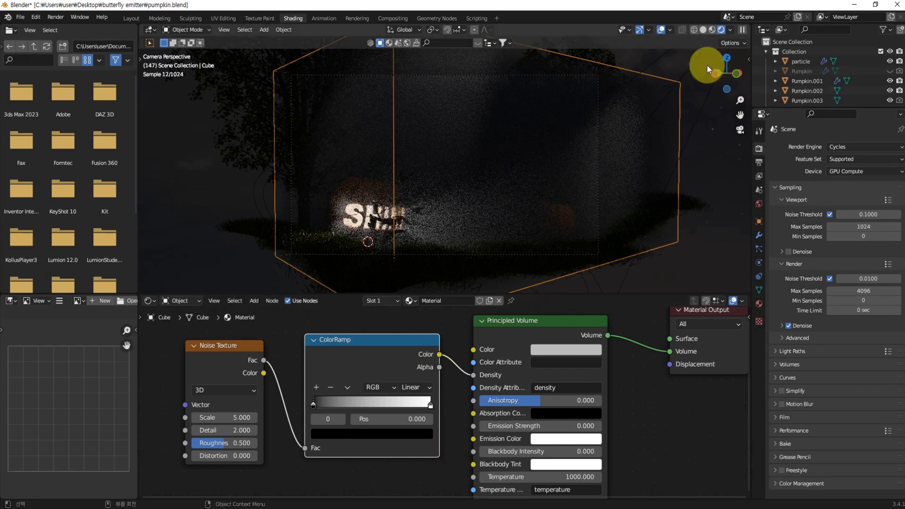
In Material Preview shading, move the ColorRamp's black stop to 0.514 and bring the white stop right beside it for a sharp transition
{"action": "left_click", "coordinate": [712, 30]}
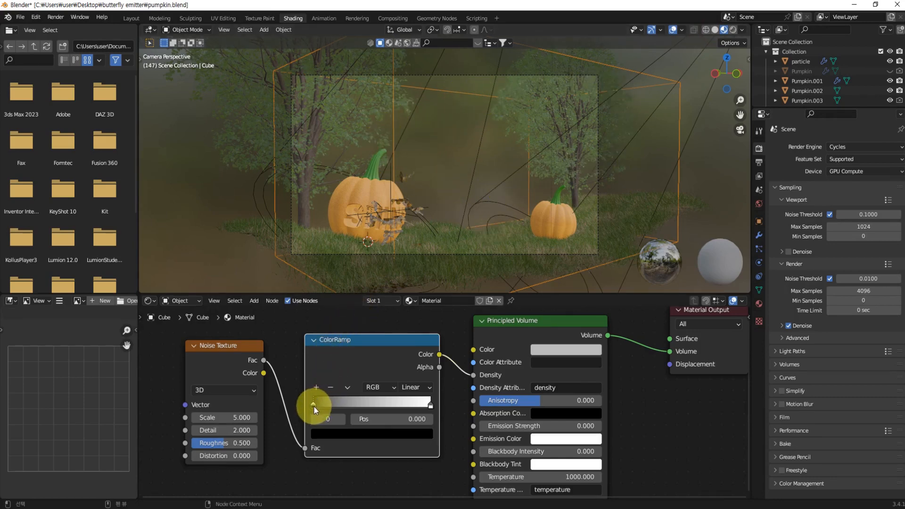
{"action": "left_click_drag", "start_coordinate": [314, 406], "coordinate": [358, 406]}
{"action": "left_click_drag", "start_coordinate": [430, 405], "coordinate": [372, 408]}
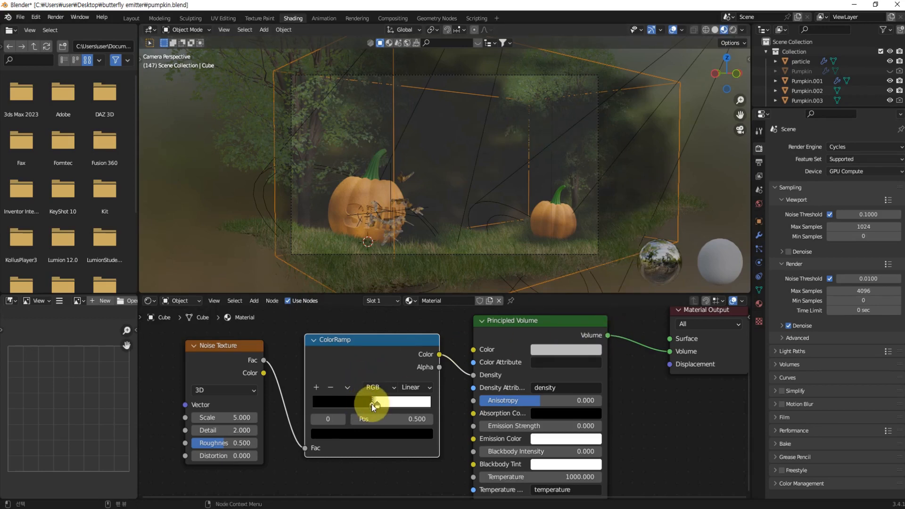
{"action": "left_click_drag", "start_coordinate": [372, 406], "coordinate": [373, 405]}
Attach Mapping and Texture Coordinate nodes to the Noise Texture's Vector input and return the viewport to Rendered shading
{"action": "left_click", "coordinate": [215, 355]}
{"action": "middle_click_drag", "start_coordinate": [324, 414], "coordinate": [359, 423]}
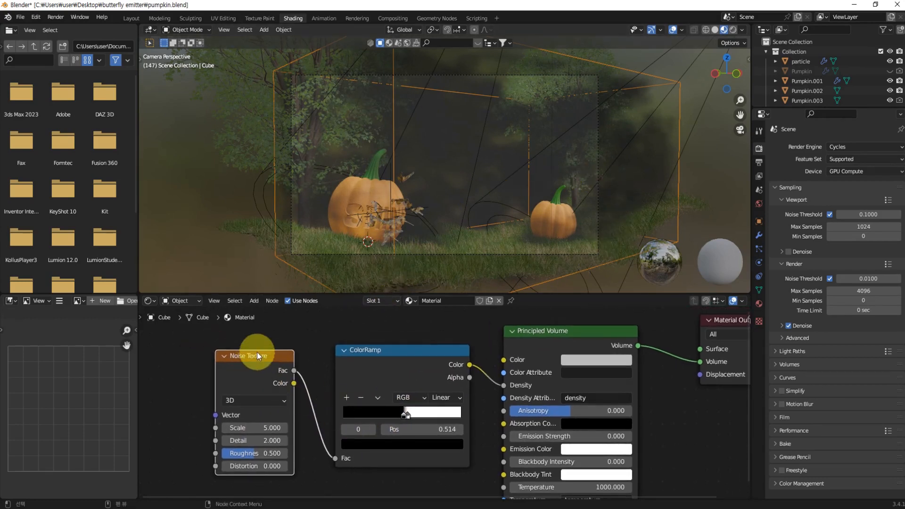
{"action": "key", "text": "ctrl+t"}
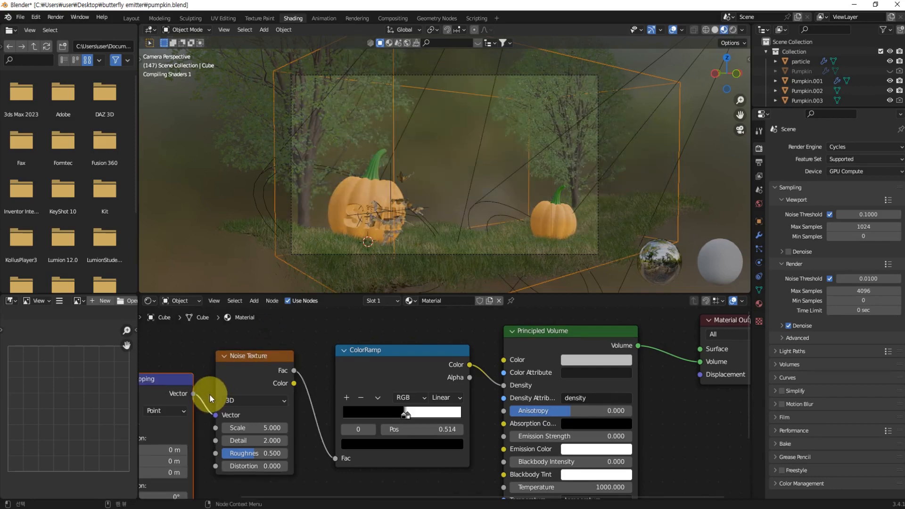
{"action": "middle_click_drag", "start_coordinate": [211, 398], "coordinate": [343, 379]}
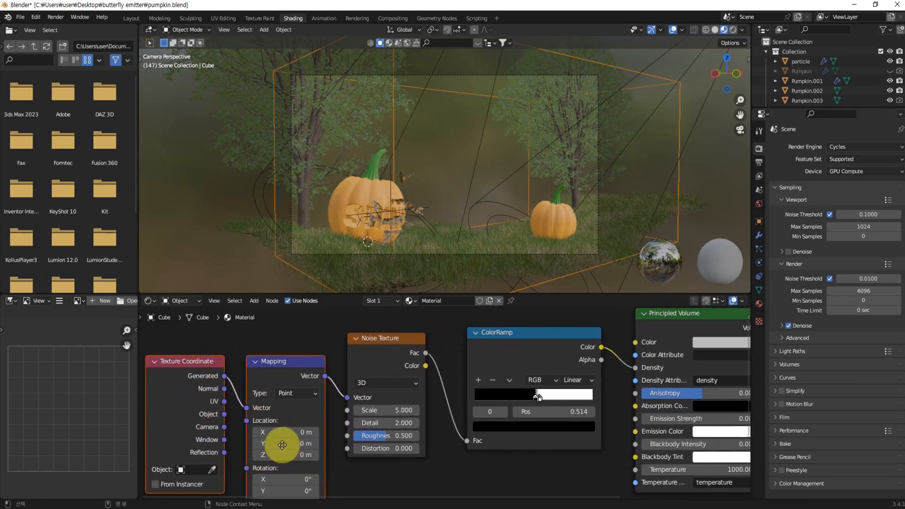
{"action": "middle_click_drag", "start_coordinate": [282, 445], "coordinate": [272, 376]}
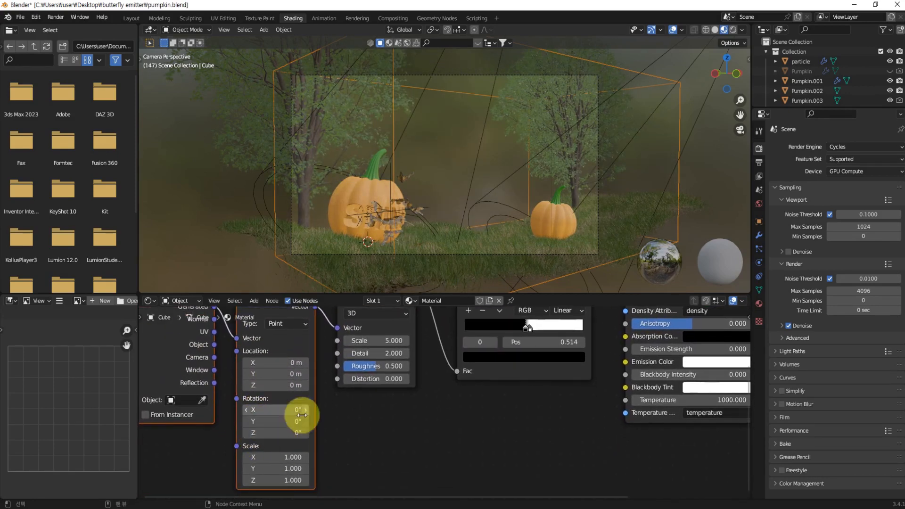
{"action": "middle_click_drag", "start_coordinate": [427, 361], "coordinate": [382, 434]}
{"action": "middle_click_drag", "start_coordinate": [499, 377], "coordinate": [471, 384]}
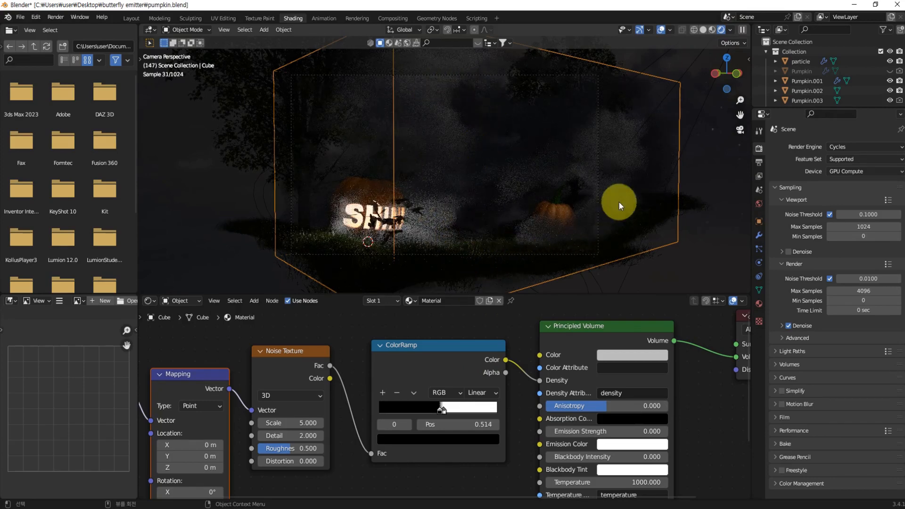
{"action": "middle_click_drag", "start_coordinate": [643, 390], "coordinate": [556, 390]}
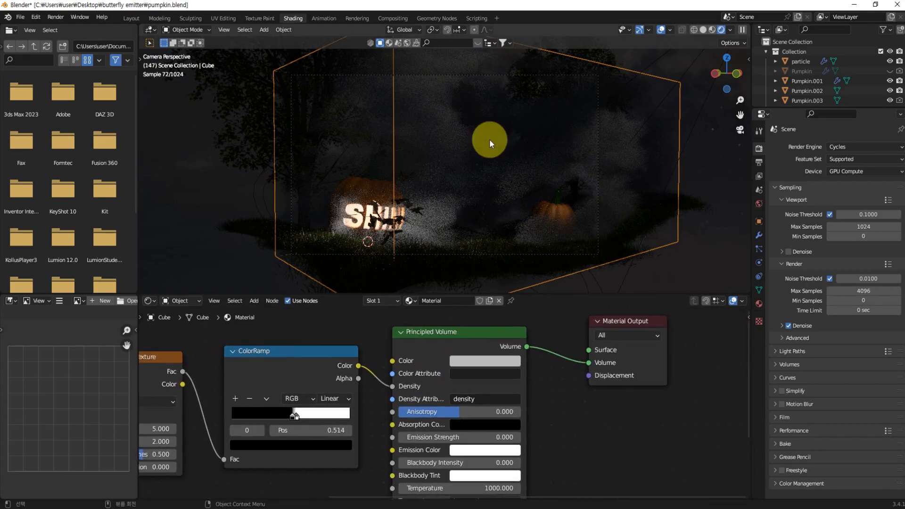
In the Layout workspace, turn off the Camera to View lock so the camera stays fixed, and frame the pumpkin scene closely
{"action": "left_click", "coordinate": [131, 17]}
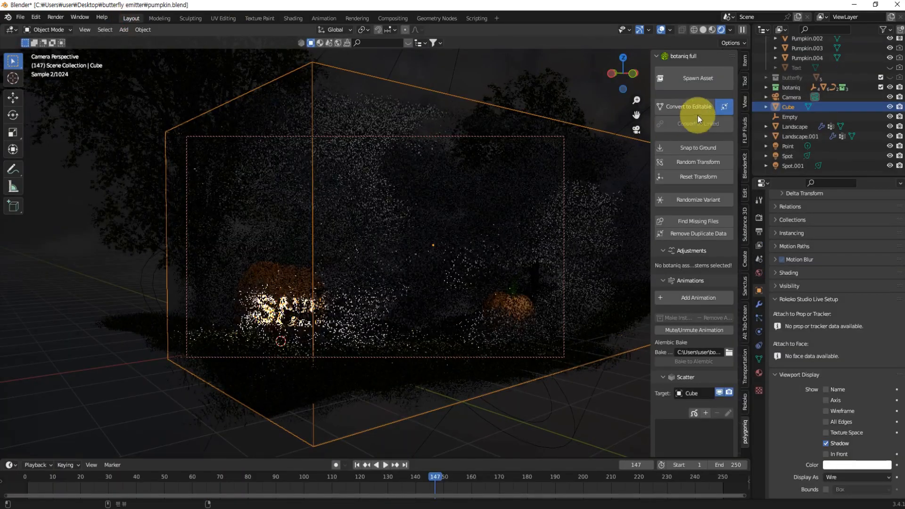
{"action": "left_click", "coordinate": [745, 101]}
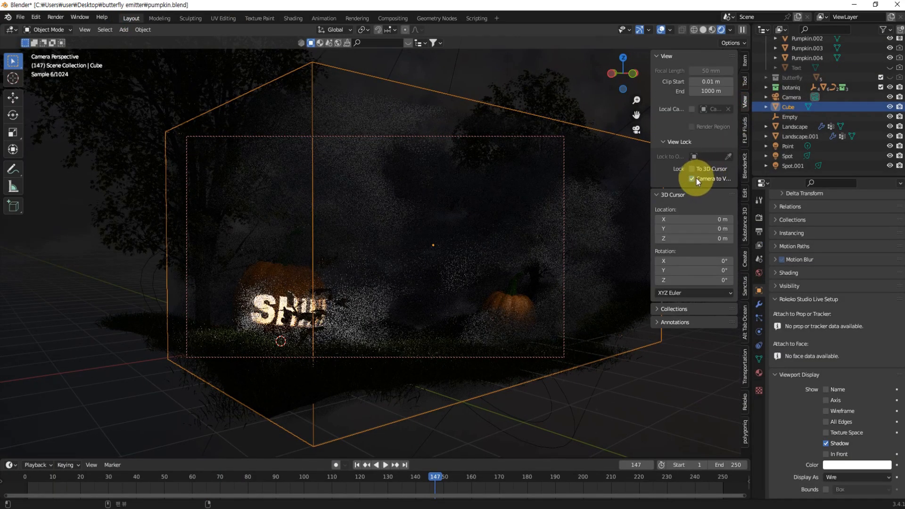
{"action": "scroll", "coordinate": [425, 310], "scroll_direction": "down", "scroll_amount": 1}
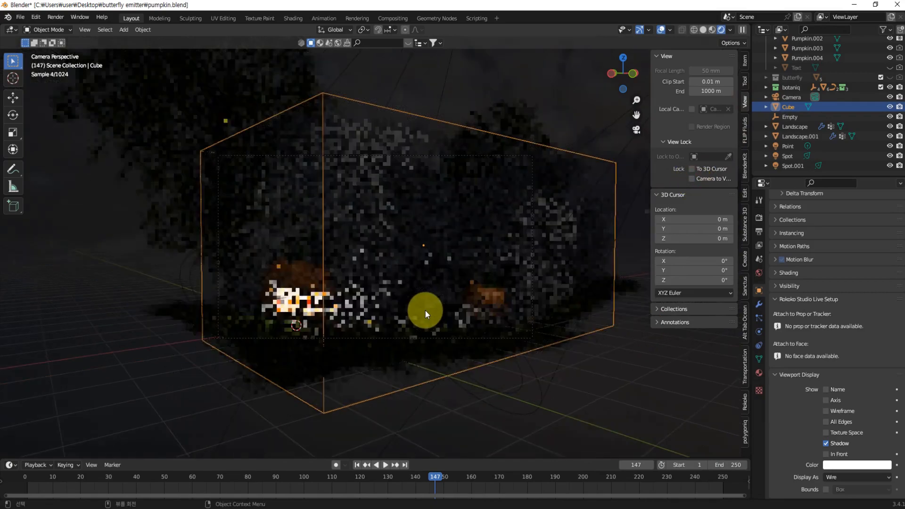
{"action": "scroll", "coordinate": [425, 311], "scroll_direction": "up", "scroll_amount": 1}
{"action": "scroll", "coordinate": [425, 310], "scroll_direction": "up", "scroll_amount": 1}
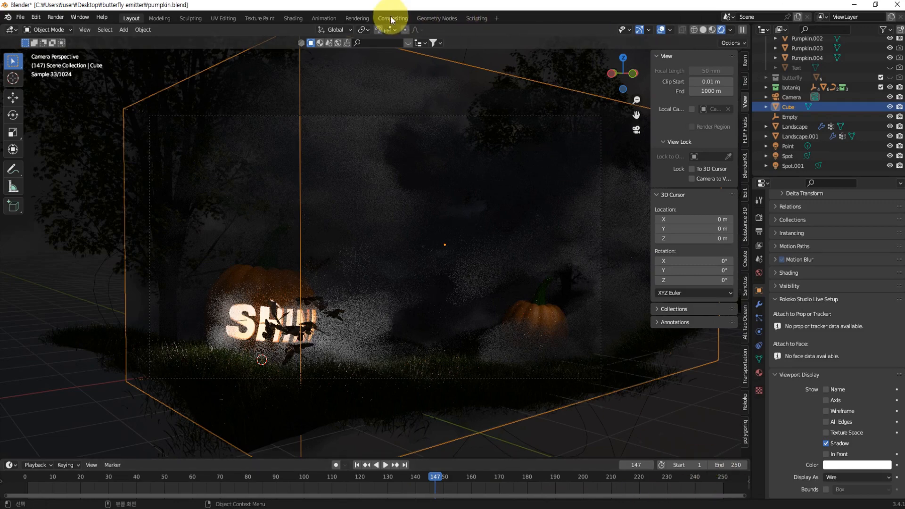
In the Shading workspace, move the fog ColorRamp's white stop to 0.950 to soften the transition, and return to the Layout workspace
{"action": "left_click", "coordinate": [294, 18]}
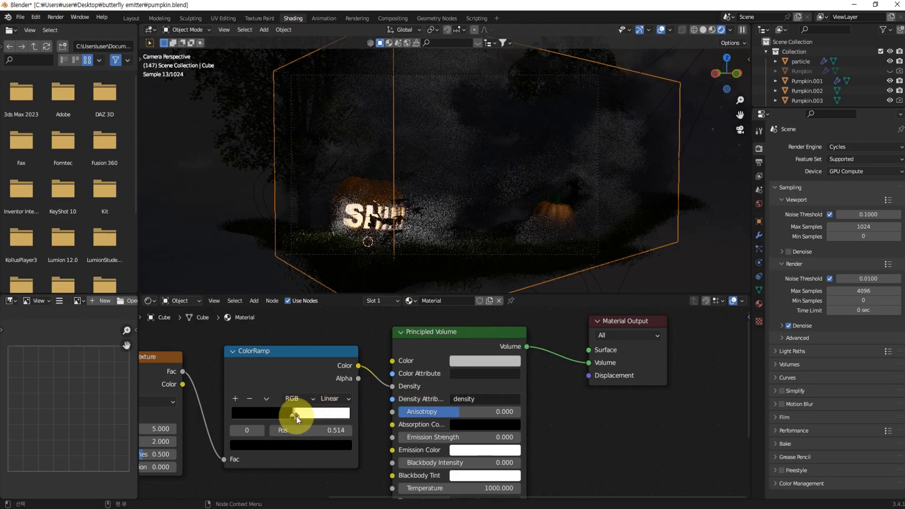
{"action": "left_click_drag", "start_coordinate": [295, 417], "coordinate": [342, 414]}
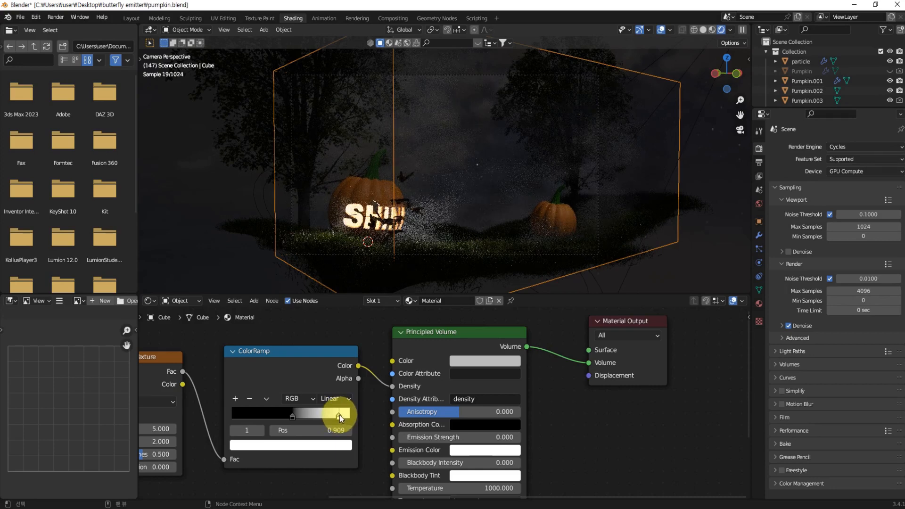
{"action": "left_click_drag", "start_coordinate": [338, 416], "coordinate": [345, 415]}
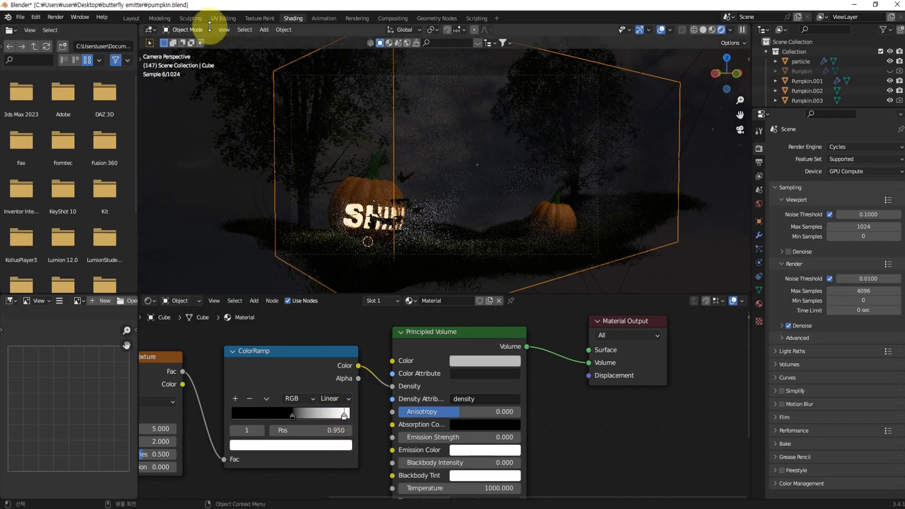
{"action": "left_click", "coordinate": [131, 18]}
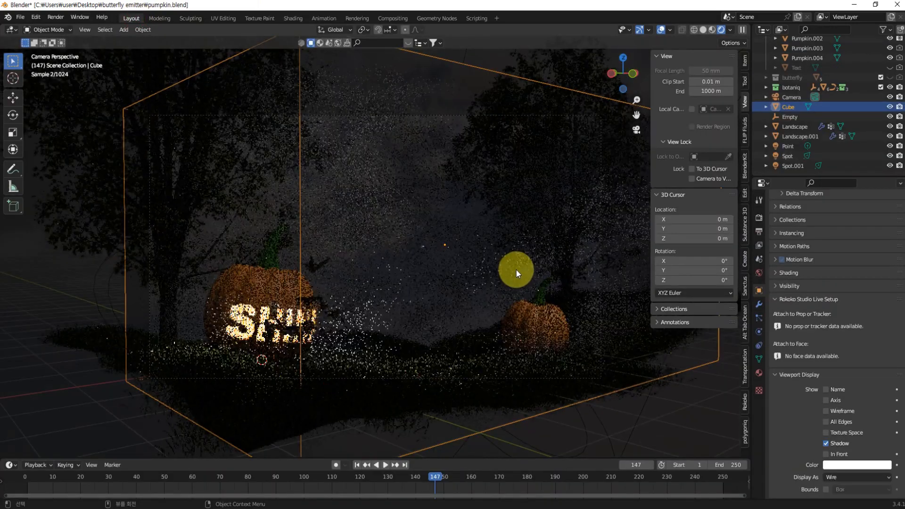